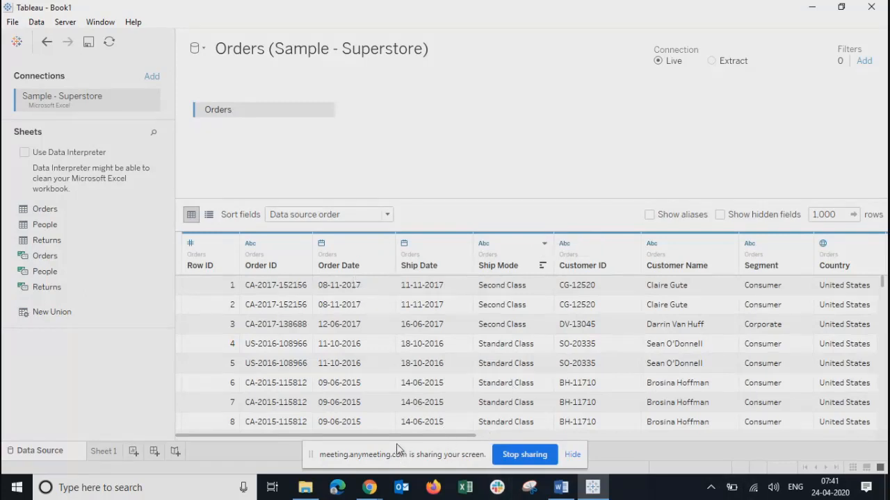
- Switch the Orders (Sample - Superstore) data source connection from Live to Extract
click(572, 454)
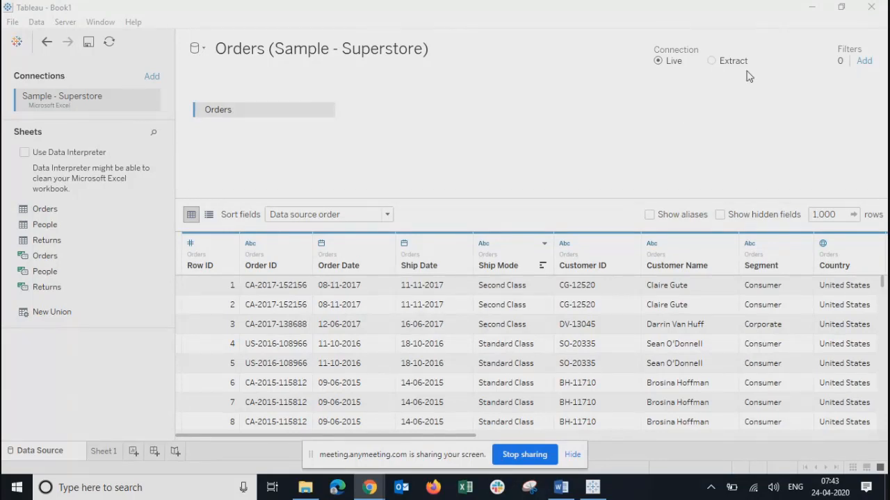
click(711, 60)
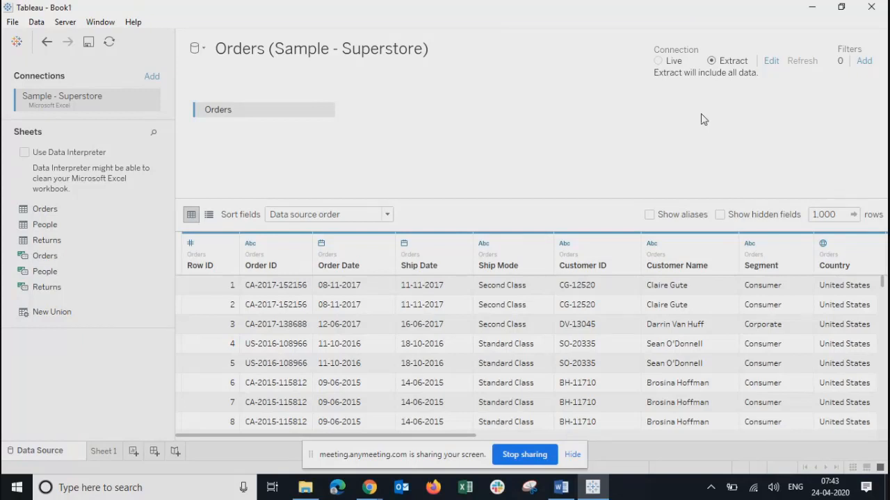
- Review the extract's data storage, filter, aggregation and row count options, and close them without changes
click(773, 63)
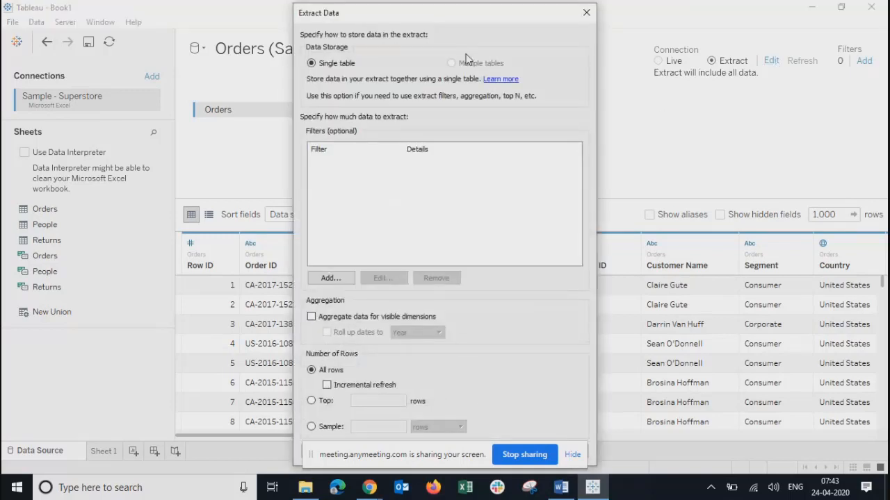
drag(463, 22, 433, 1)
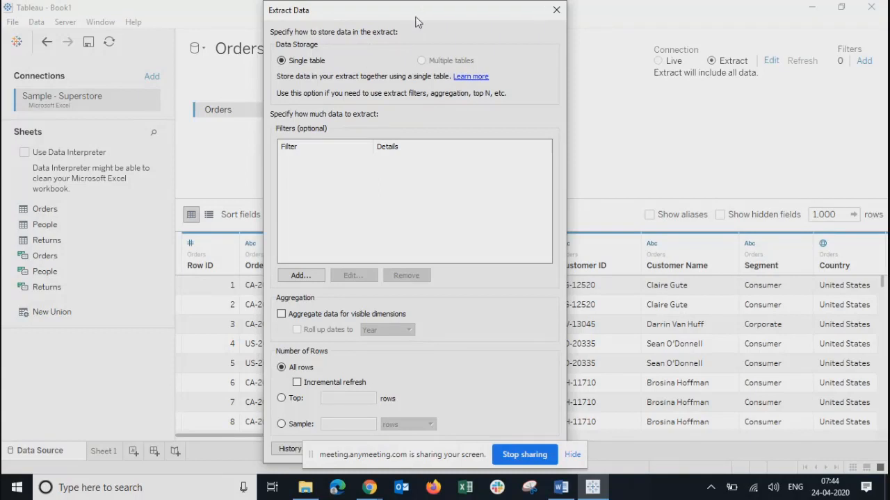
drag(415, 23, 318, 29)
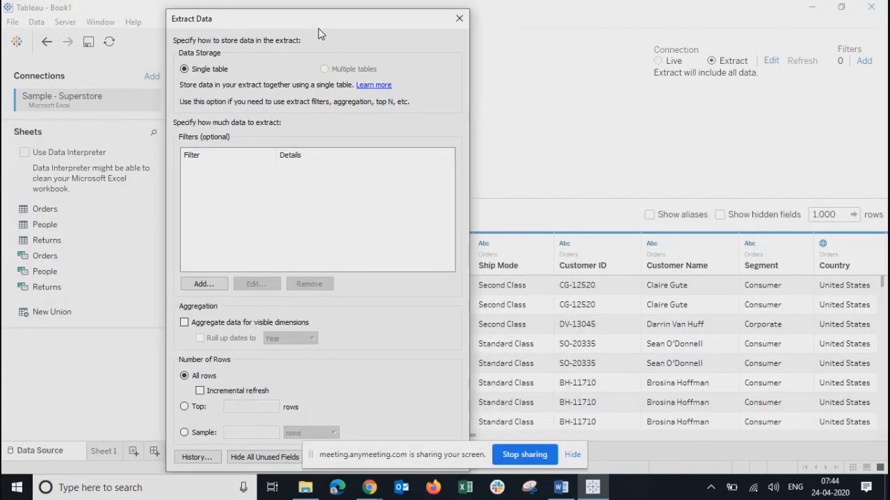
click(457, 20)
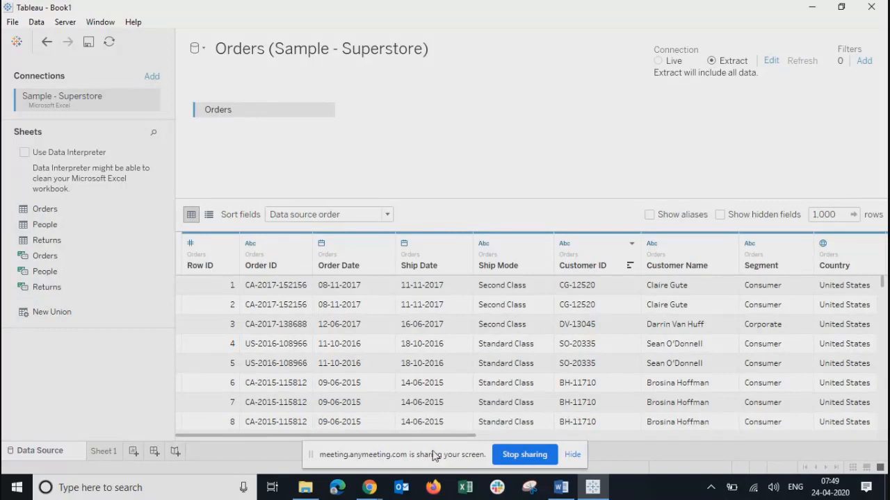
drag(436, 455, 806, 499)
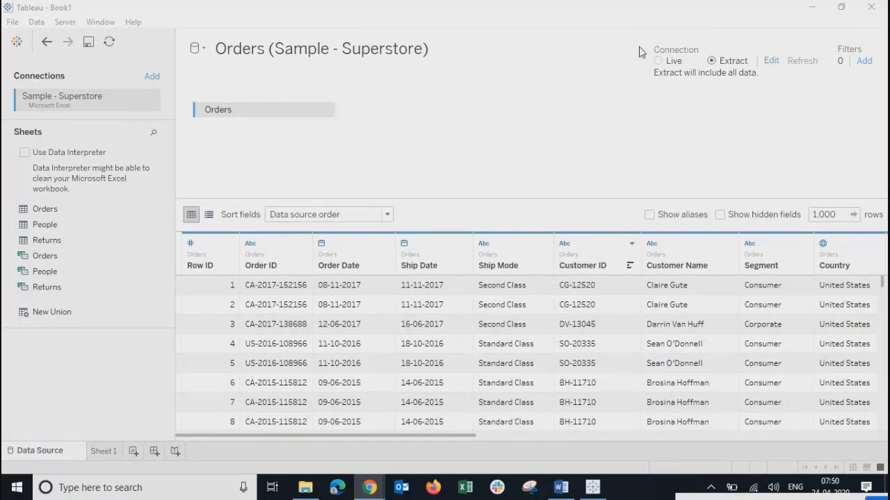
- Switch to File Explorer and examine the extract files in Documents > My Tableau Repository > Datasources
click(303, 489)
click(49, 256)
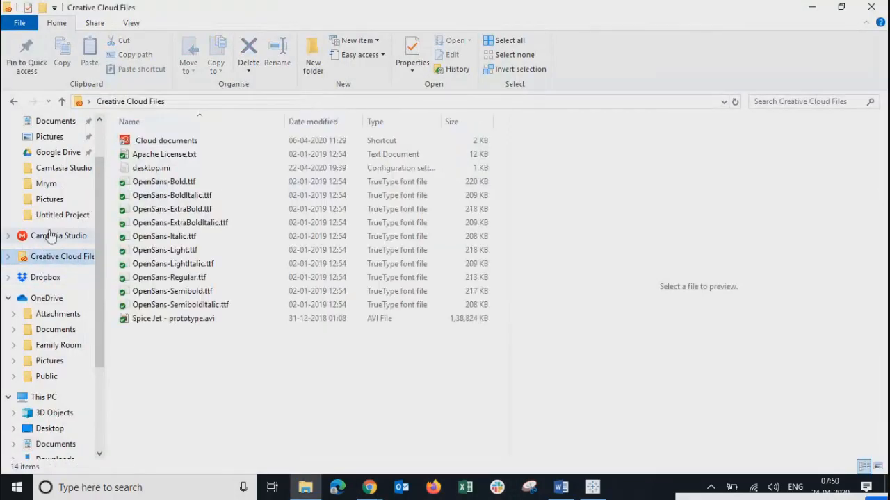
click(53, 332)
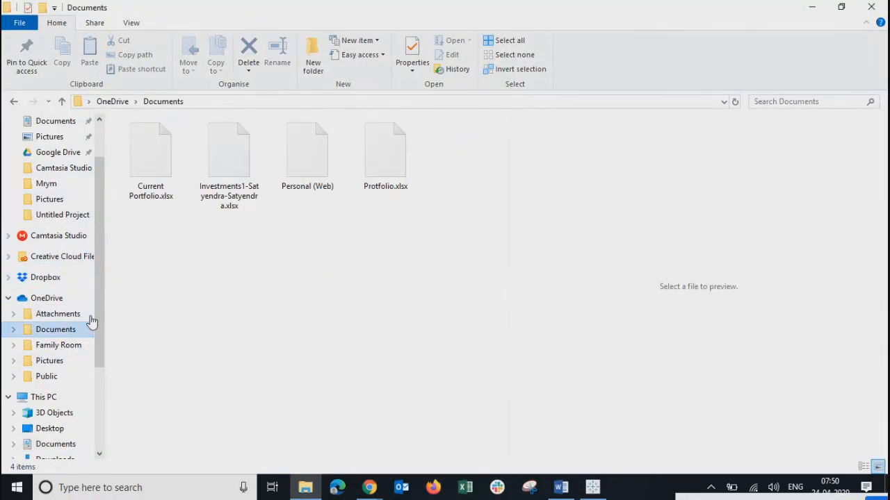
scroll(52, 182, up, 2)
click(55, 180)
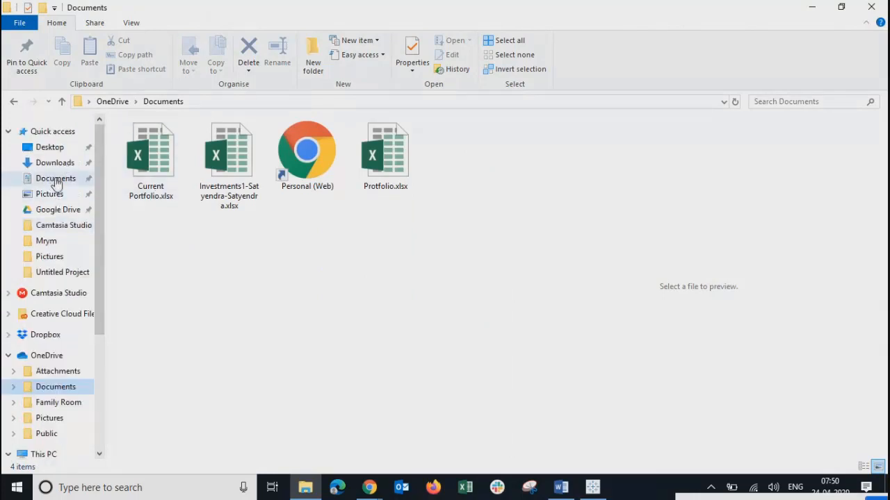
double_click(172, 375)
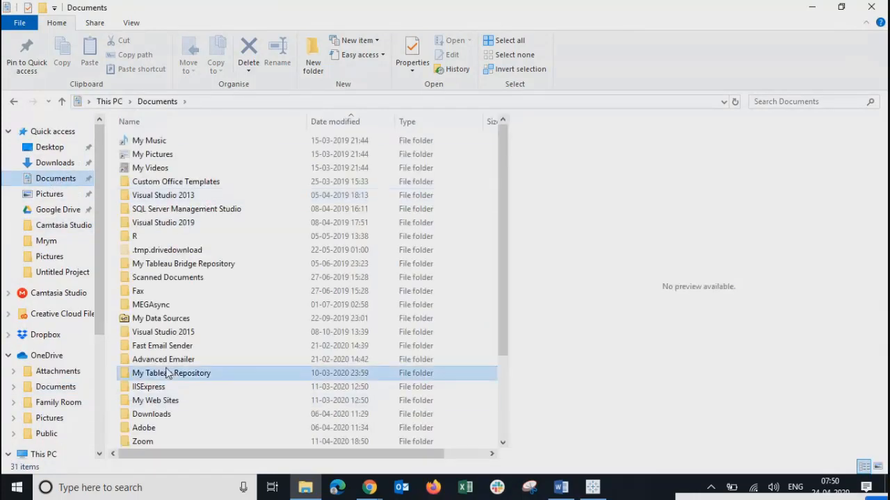
double_click(146, 168)
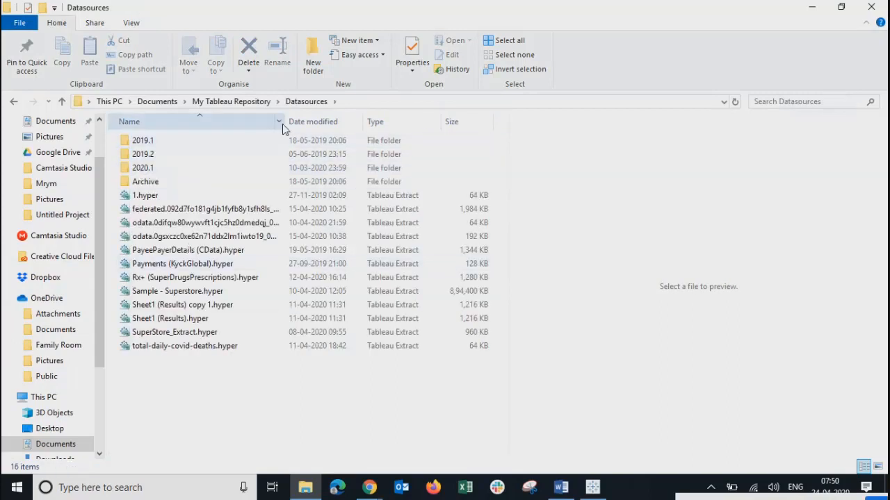
drag(285, 122, 358, 122)
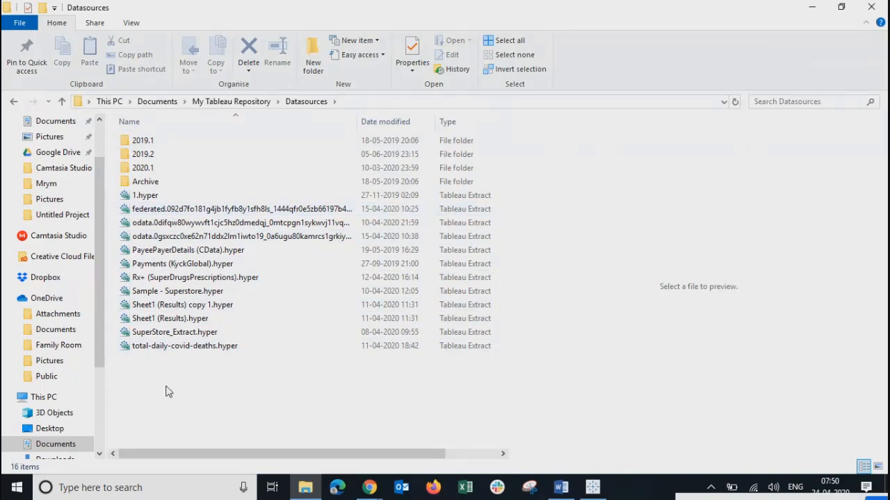
click(812, 9)
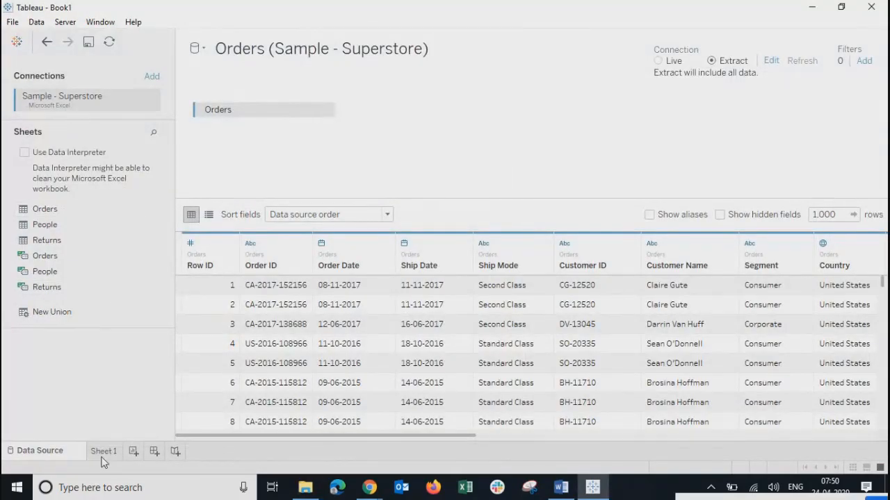
click(453, 51)
drag(447, 46, 196, 46)
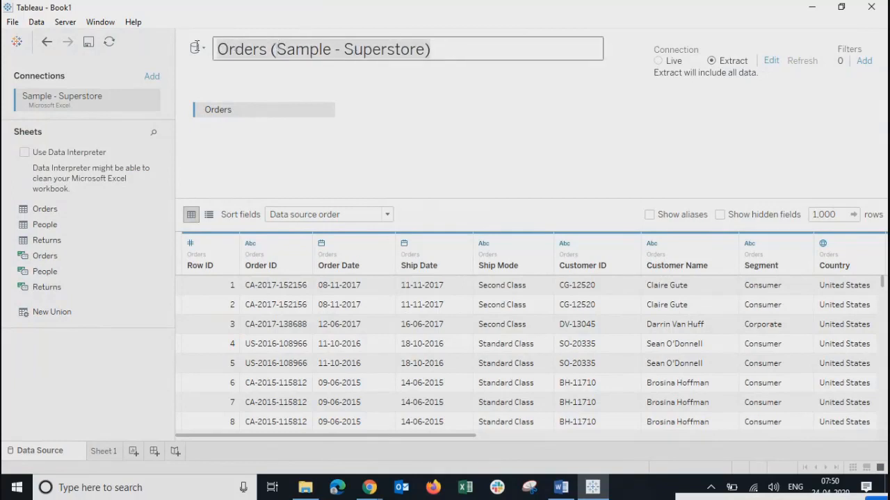
click(441, 49)
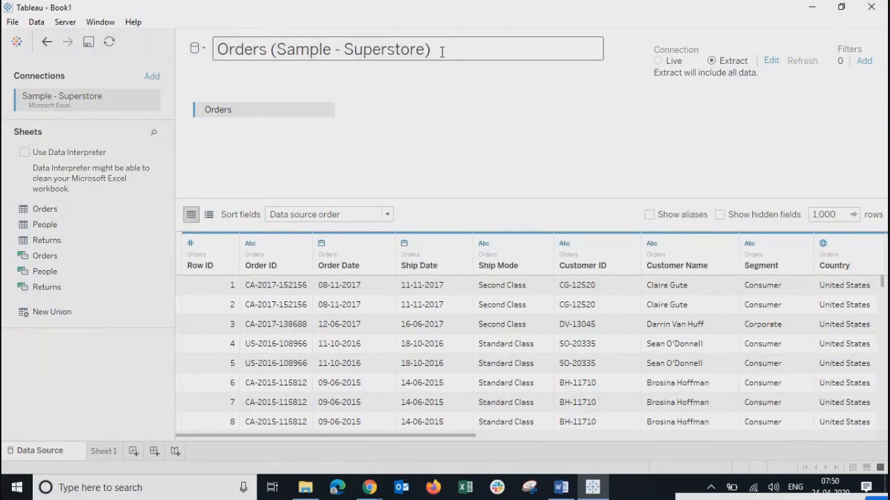
click(482, 167)
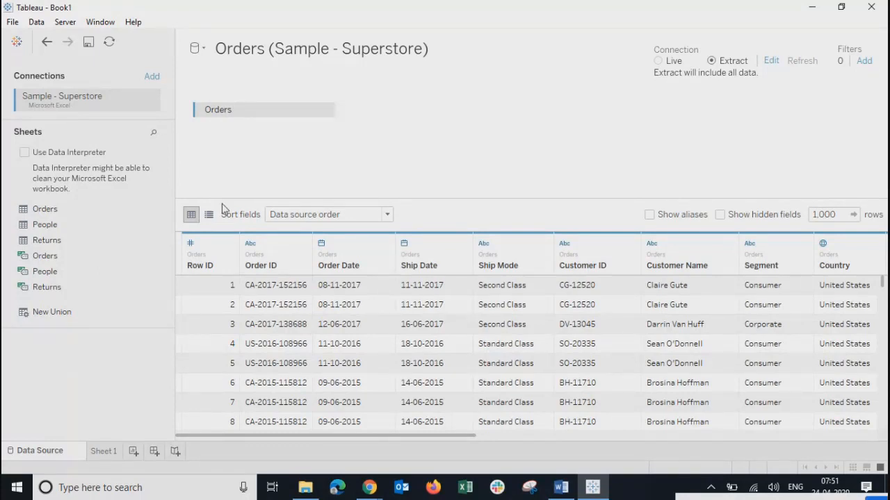
- Examine the manual and wildcard options for a new union, and close it without creating one
click(43, 226)
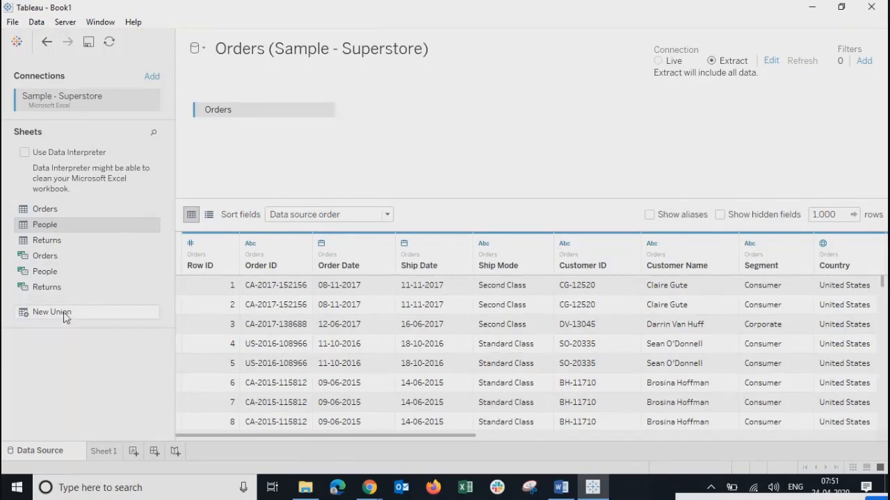
drag(62, 313, 282, 172)
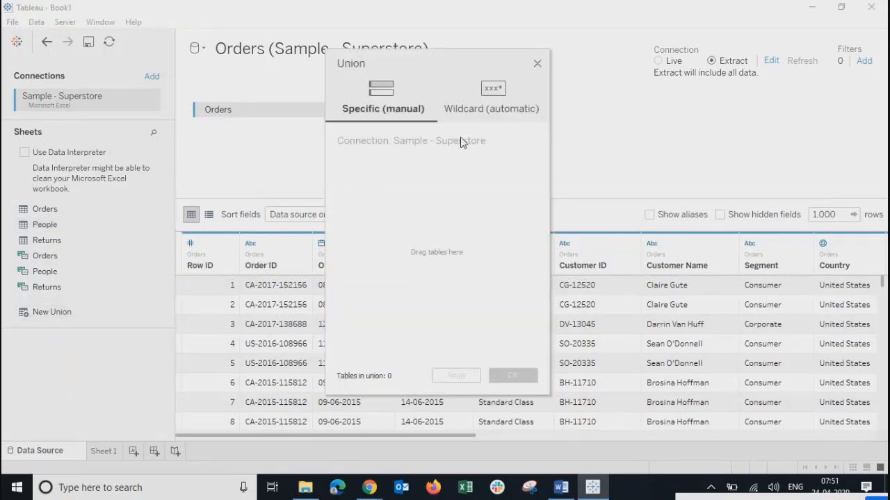
click(478, 107)
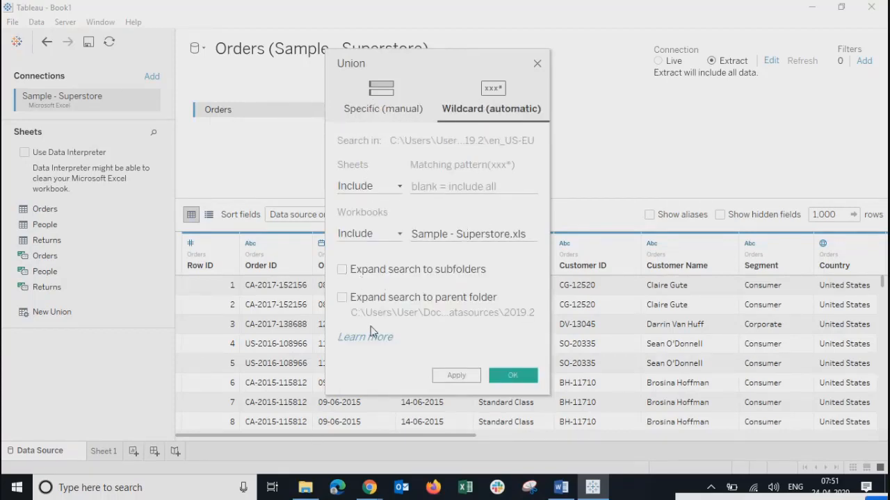
click(372, 103)
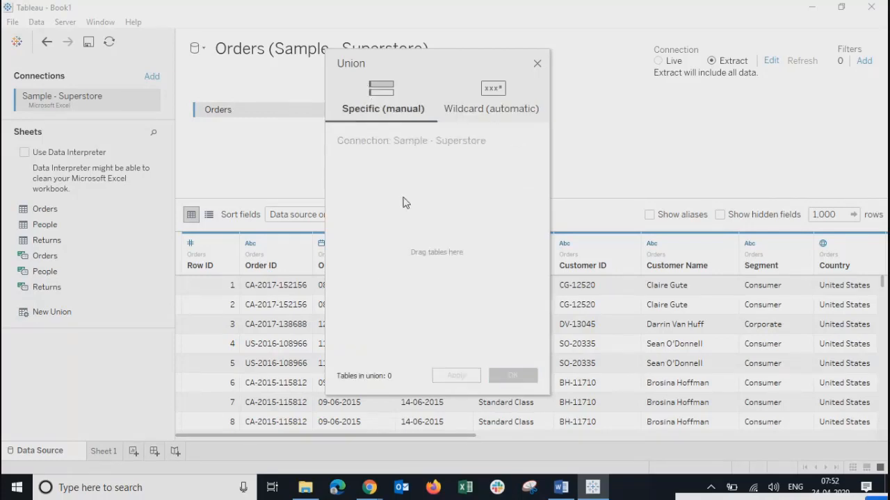
click(537, 64)
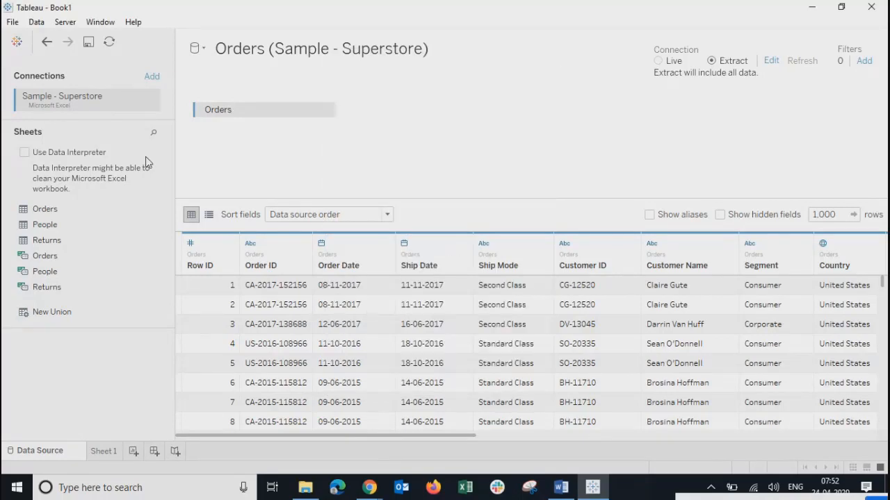
- Try adding the Orders sheet to the canvas as a second table joined to Orders, and remove it again
drag(60, 211, 274, 146)
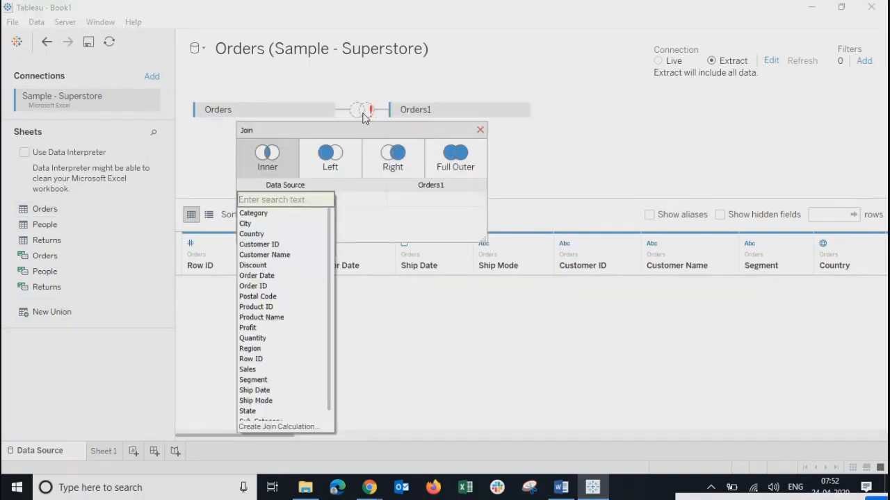
click(368, 118)
click(480, 130)
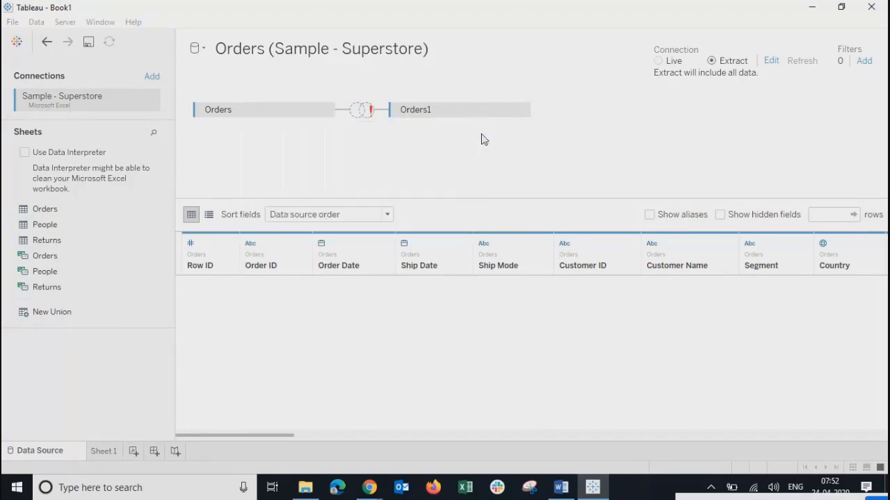
click(520, 111)
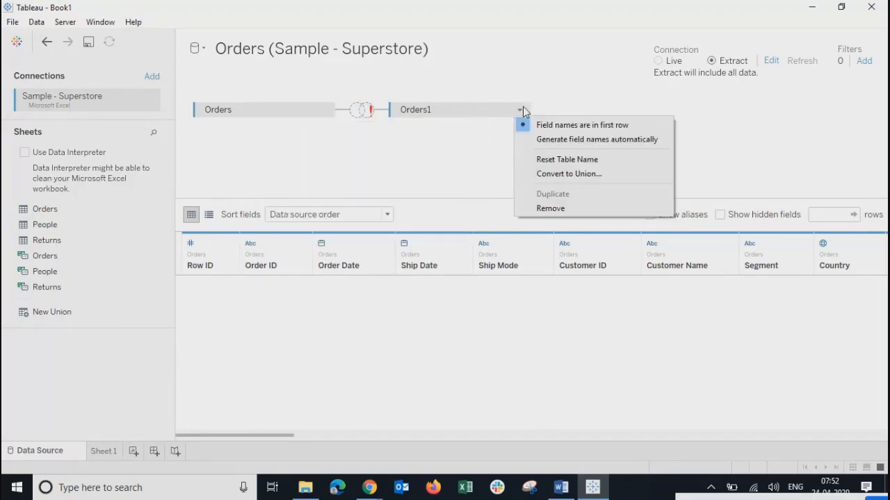
click(542, 212)
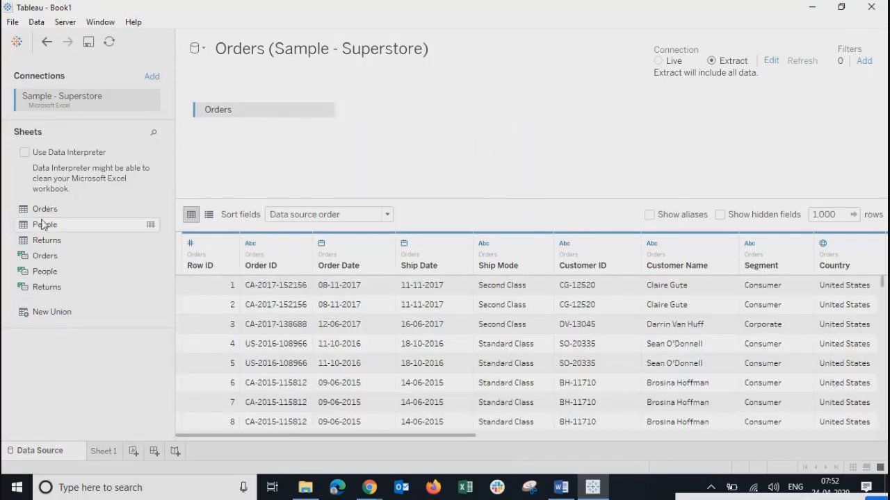
- Union the Orders sheet with the existing Orders table and review the tables included in the union
drag(46, 209, 238, 130)
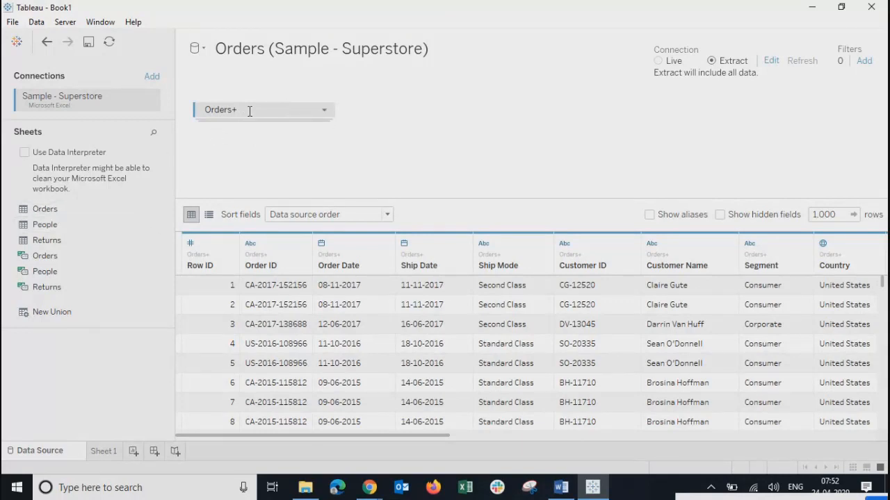
click(324, 111)
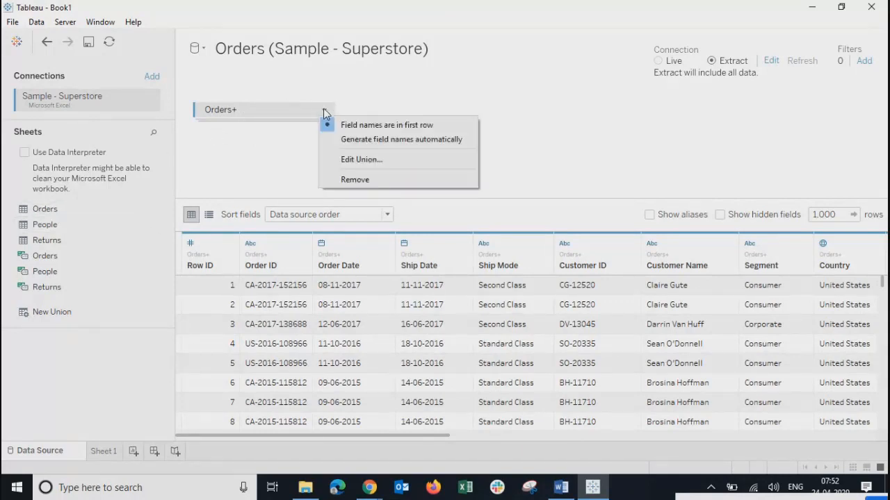
click(361, 160)
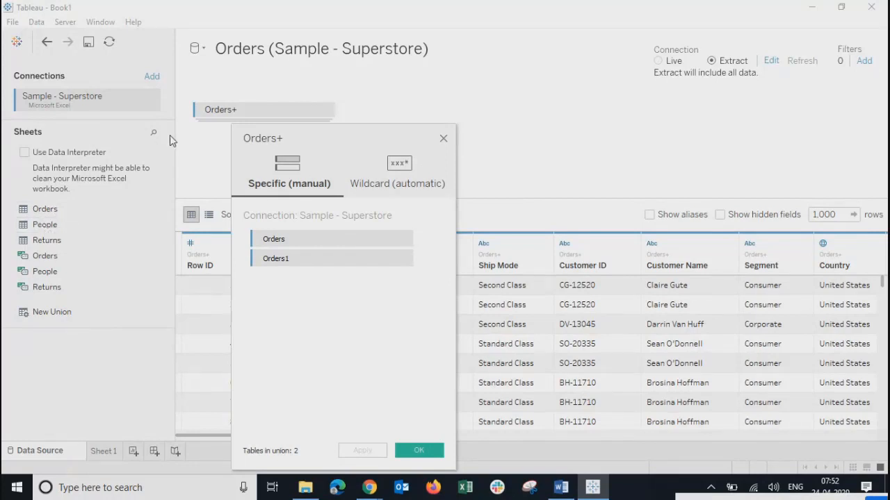
click(401, 170)
click(443, 138)
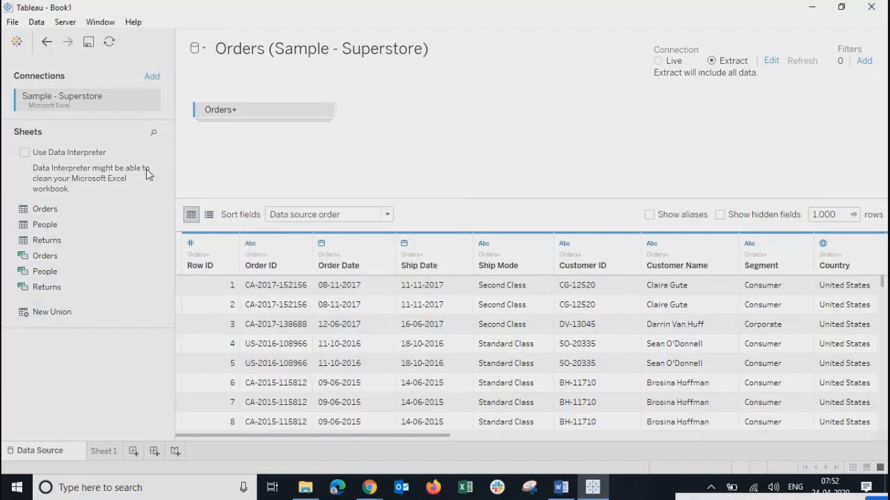
- Preview the data of the Orders and People sheets, closing each preview
click(150, 210)
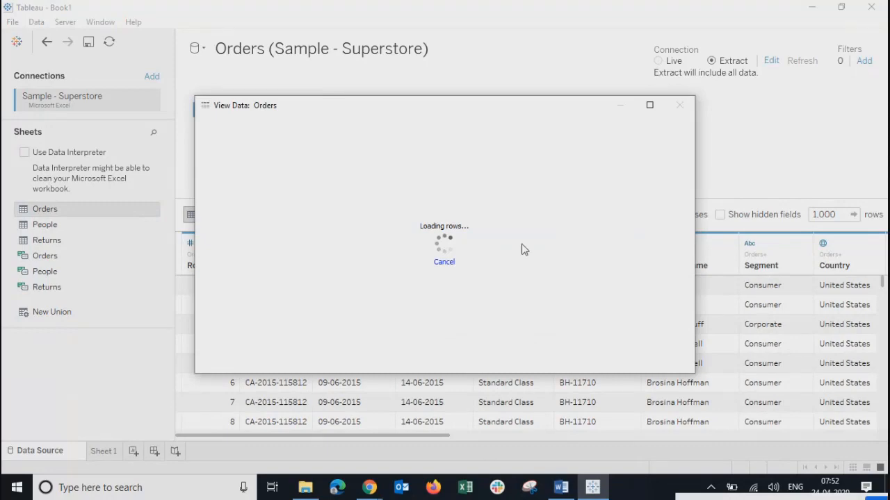
click(678, 106)
click(151, 225)
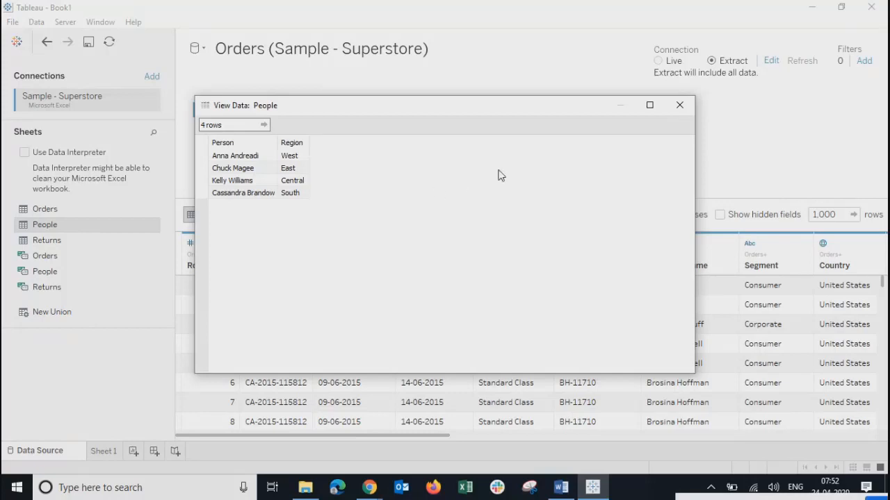
click(679, 107)
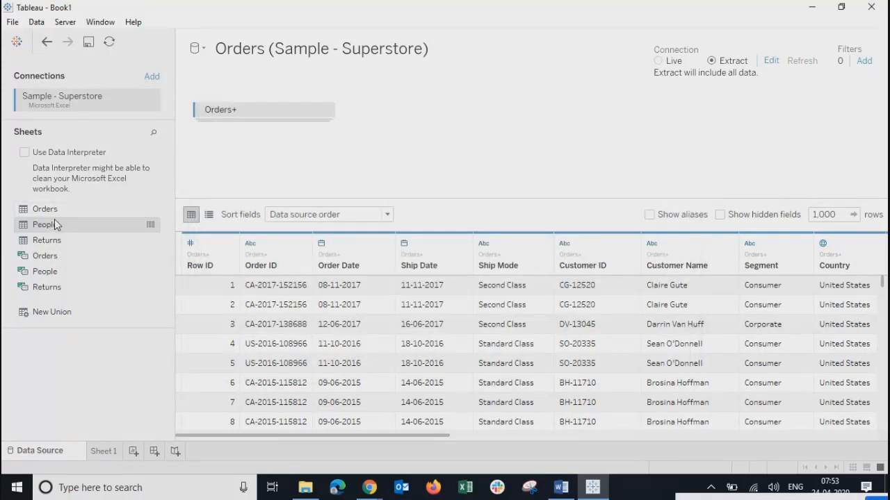
- Add the People sheet to the Orders+ union on the canvas
mouse_move(57, 229)
mouse_down()
mouse_move(202, 161)
mouse_move(238, 160)
mouse_move(50, 231)
mouse_up()
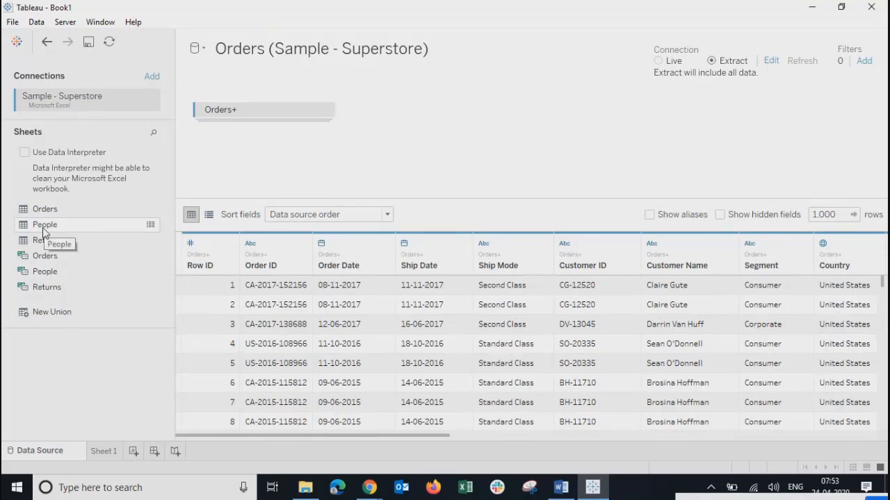
drag(43, 232, 242, 134)
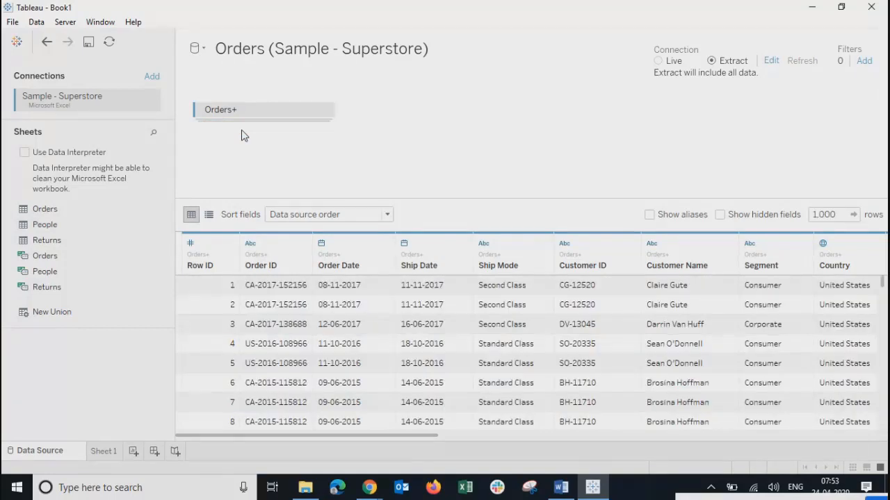
- Review the Orders+ union's specific and wildcard settings, and close its definition without changing it
click(324, 110)
click(342, 159)
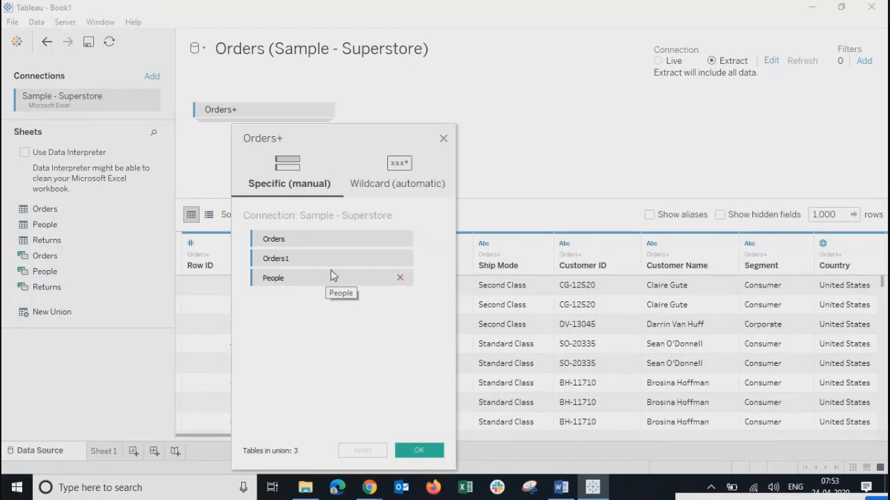
click(381, 192)
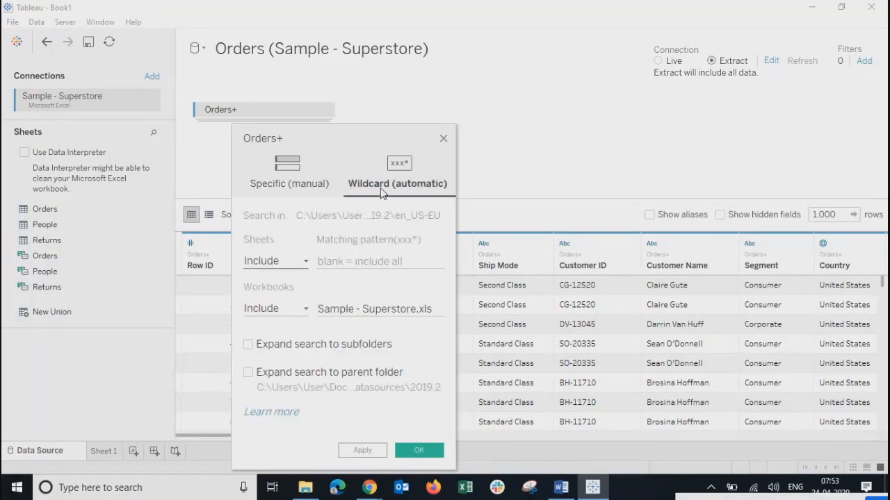
click(298, 189)
click(443, 141)
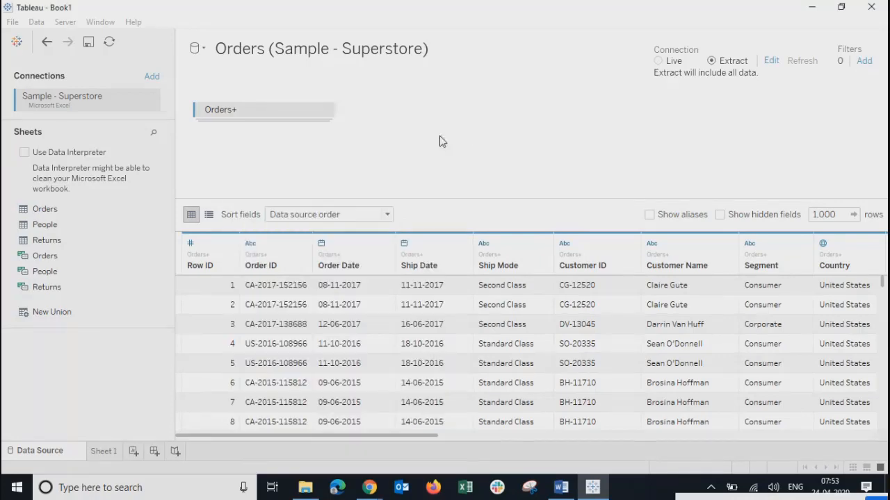
- Look through the union's data preview down to the last row and across to the Person, Sheet and Table Name columns
scroll(435, 361, down, 20)
scroll(459, 375, down, 20)
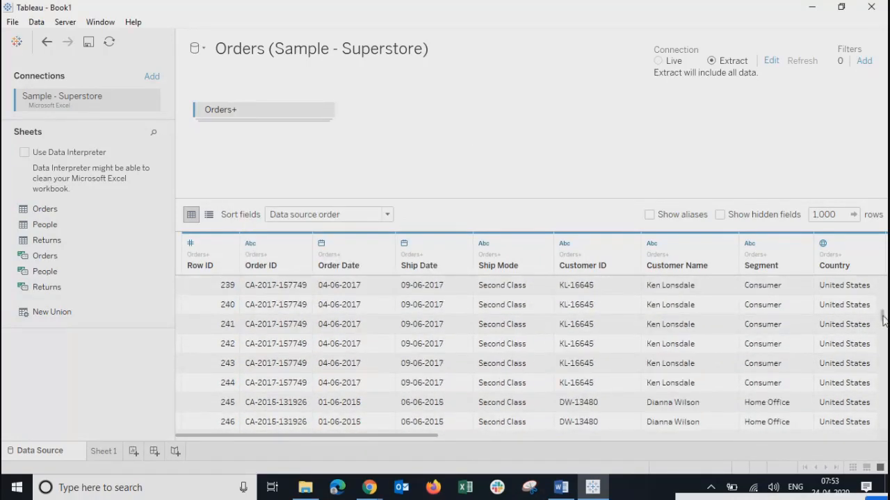
drag(883, 316, 882, 425)
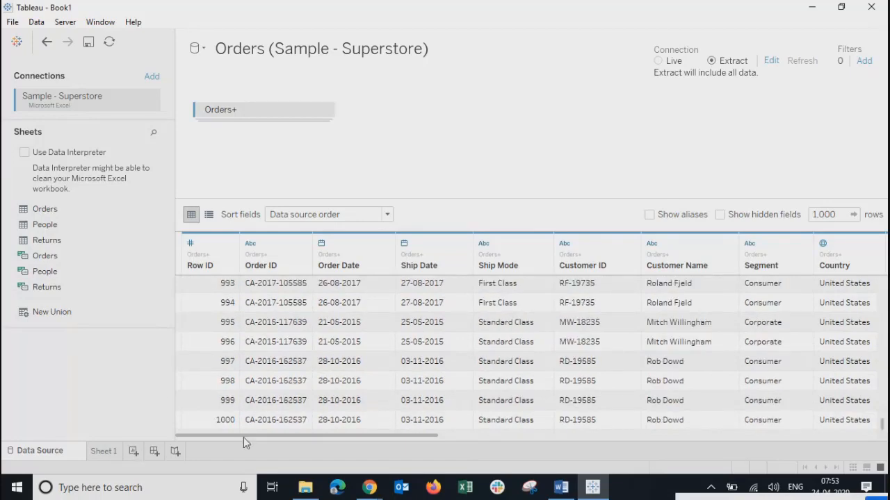
drag(244, 438, 775, 421)
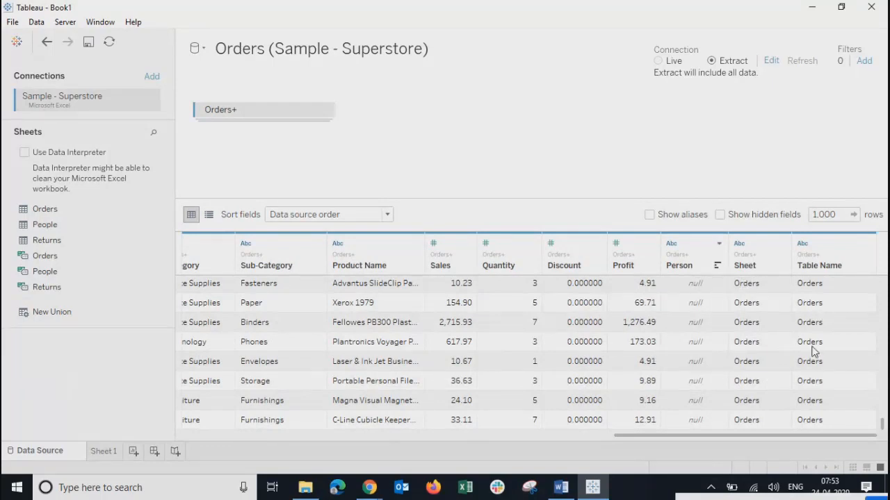
- Switch the data preview to the metadata view and review the Orders+ field list through to Table Name
click(209, 214)
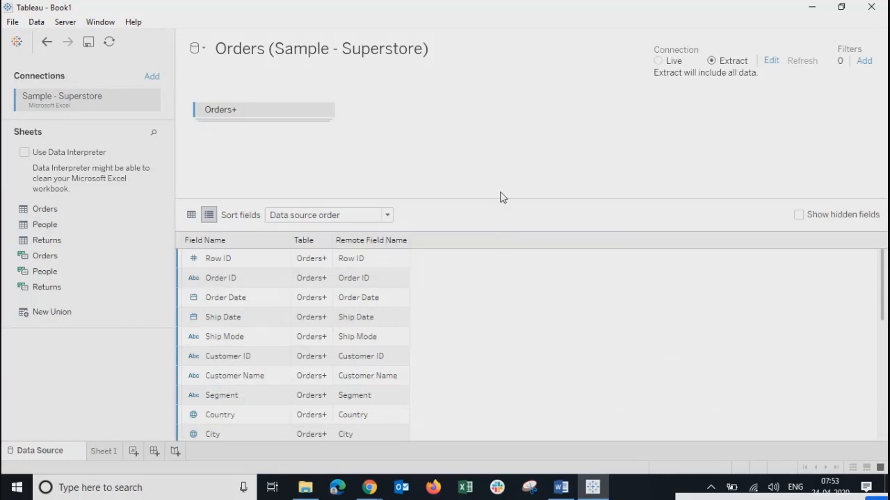
drag(498, 198, 480, 65)
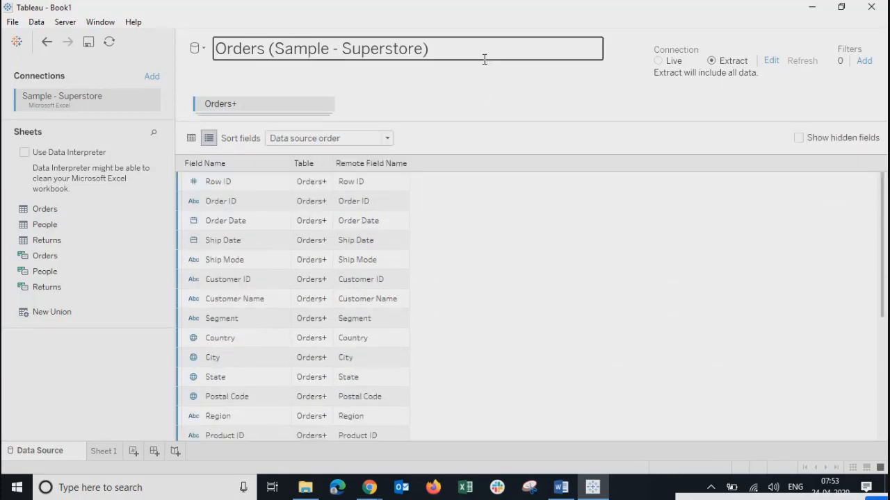
scroll(510, 353, down, 5)
scroll(509, 353, up, 5)
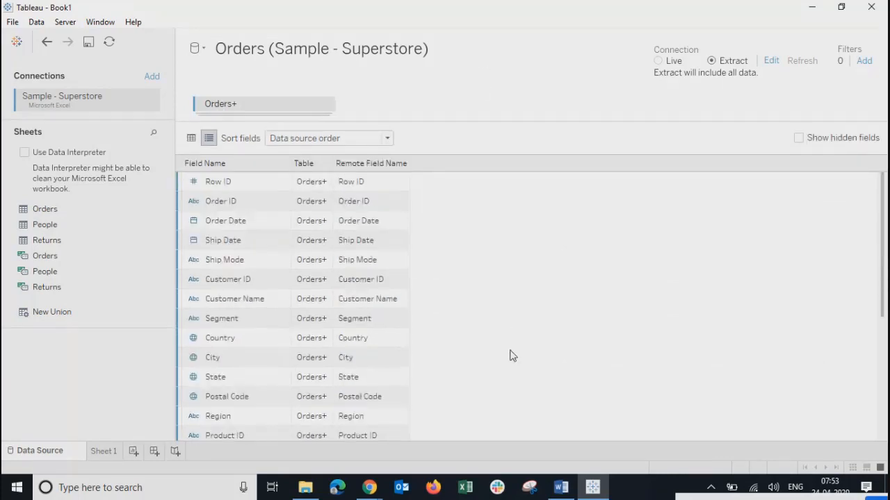
scroll(342, 384, down, 5)
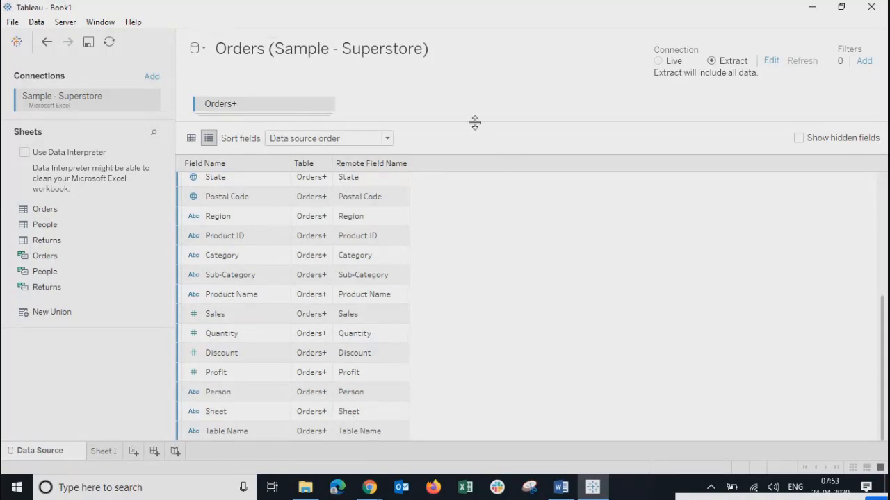
drag(474, 123, 470, 234)
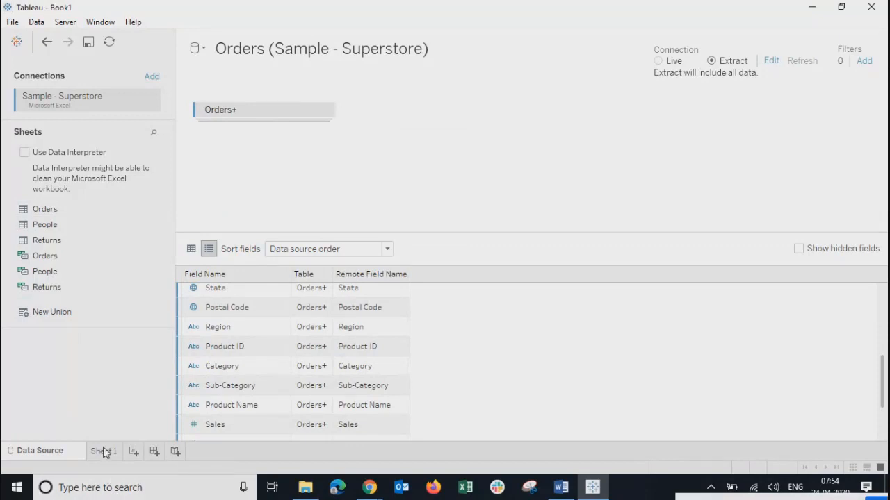
- Go to Sheet 1, saving the data source extract under the suggested file name
click(325, 111)
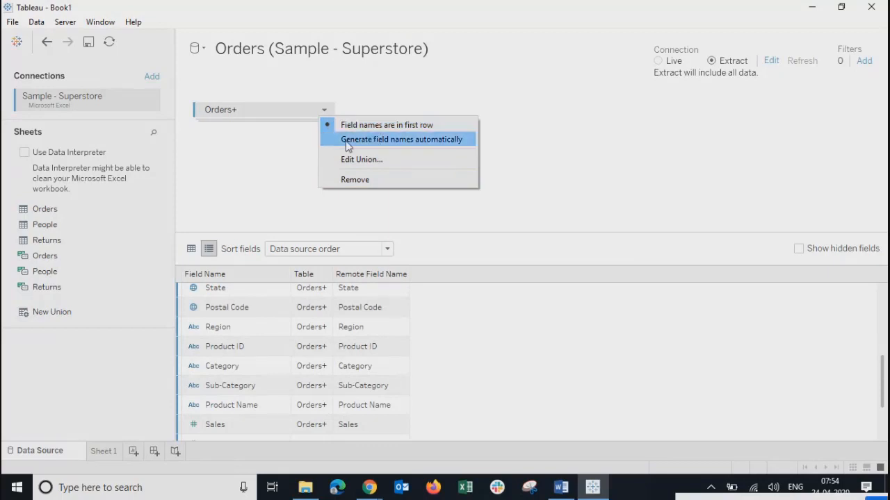
click(259, 151)
click(105, 450)
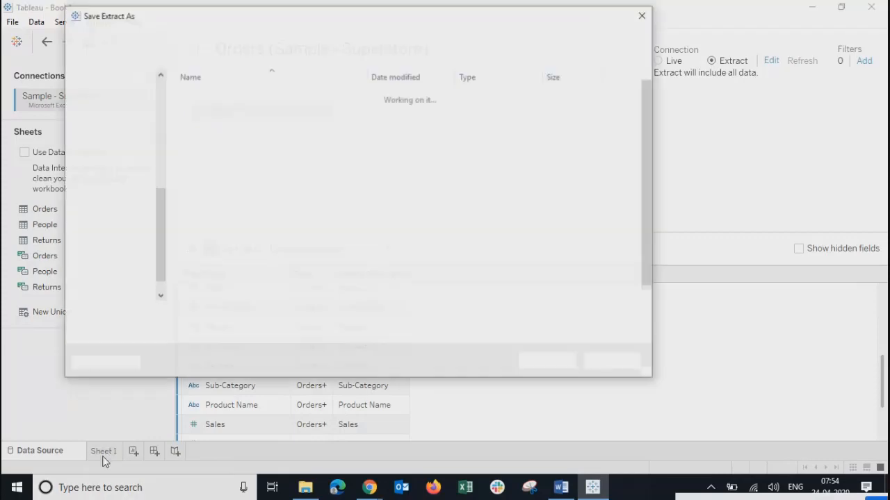
click(550, 366)
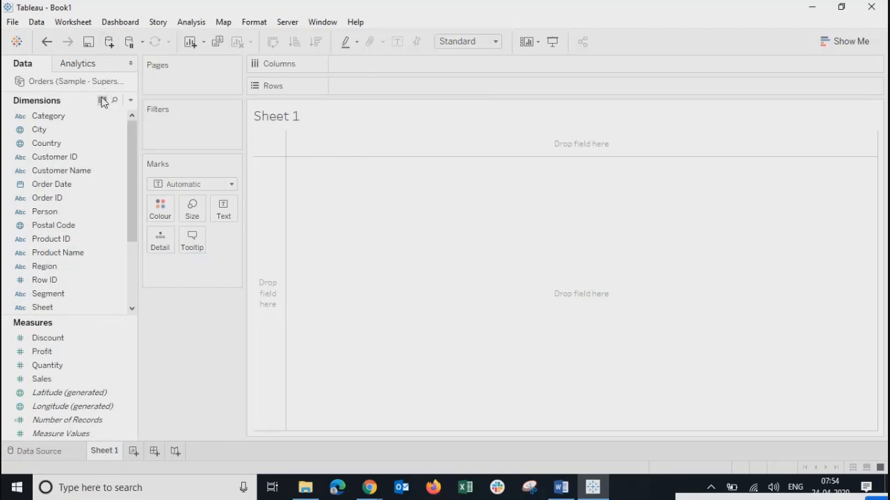
- View the underlying data and export all rows to the Desktop as Orders (Sample - Superstore).csv
click(103, 101)
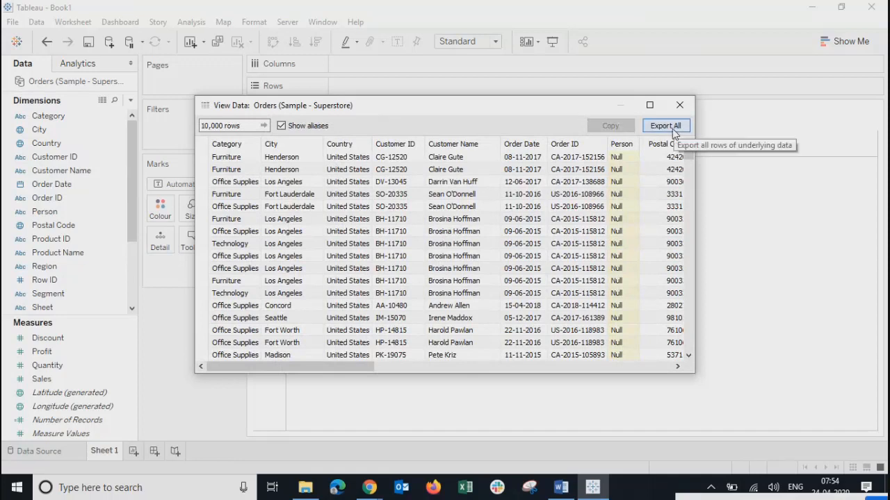
click(672, 129)
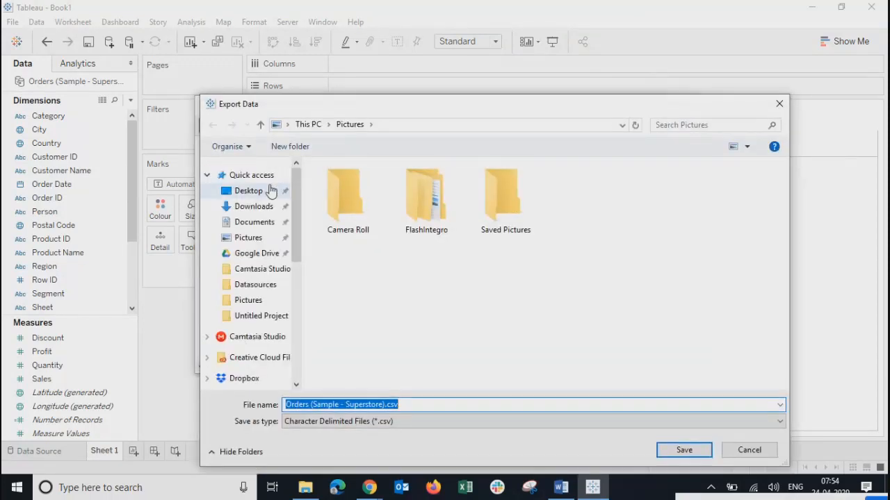
click(270, 192)
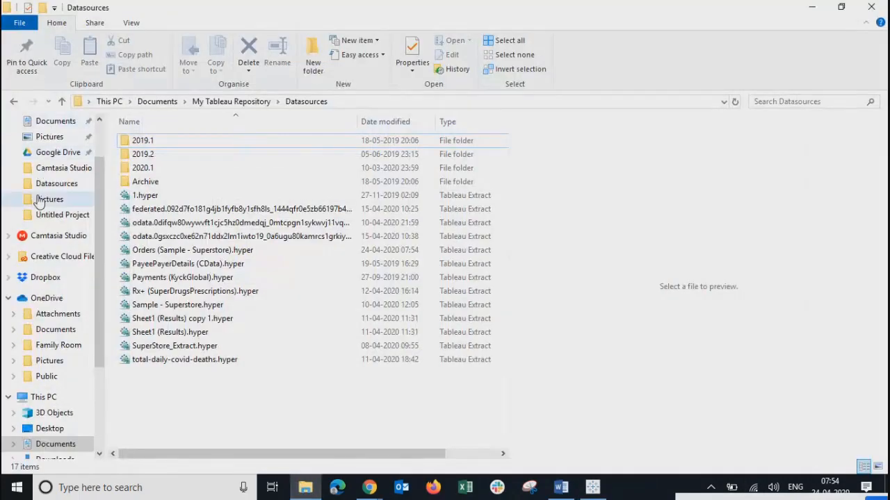
- Switch to File Explorer and open Orders (Sample - Superstore).csv from the Desktop in a maximized Excel window
scroll(35, 299, up, 2)
click(47, 148)
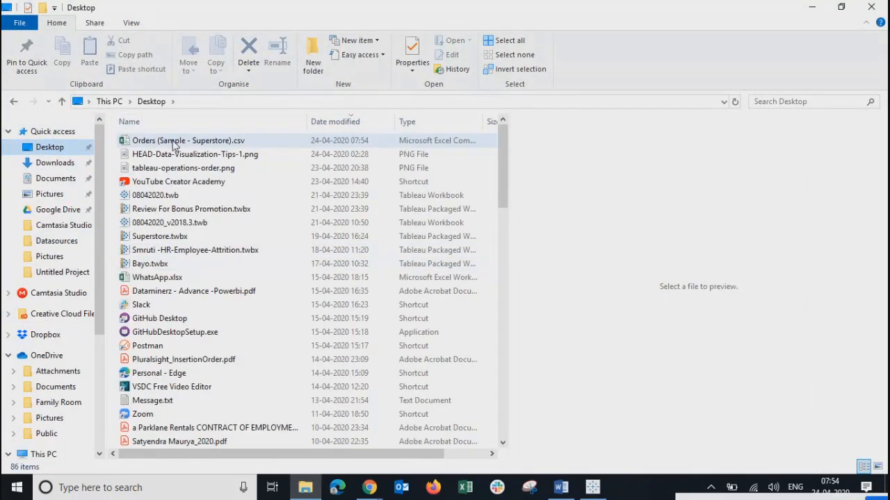
double_click(174, 144)
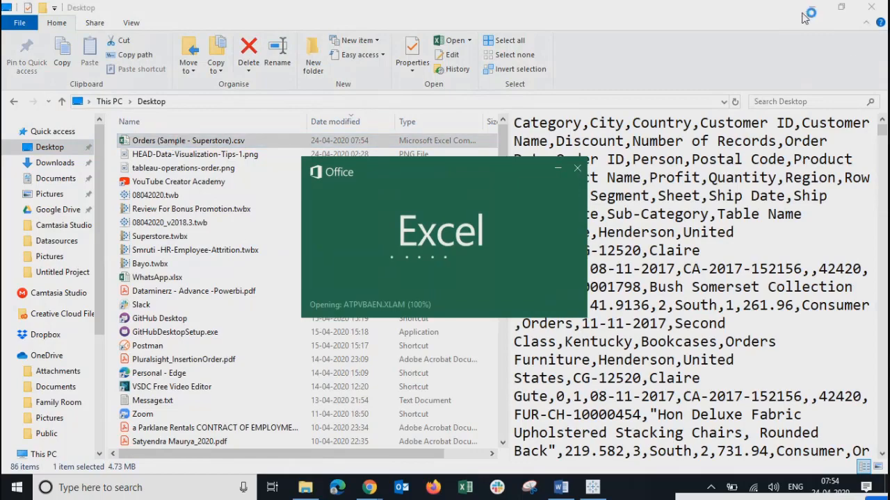
click(812, 9)
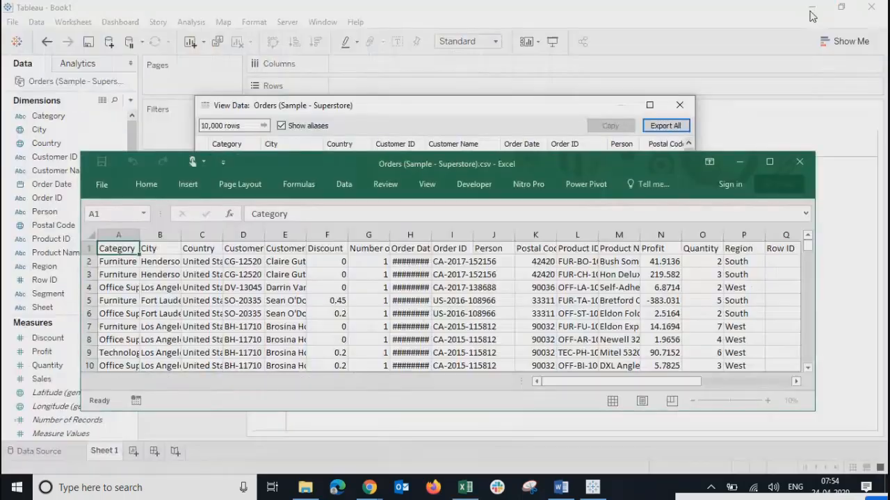
click(769, 162)
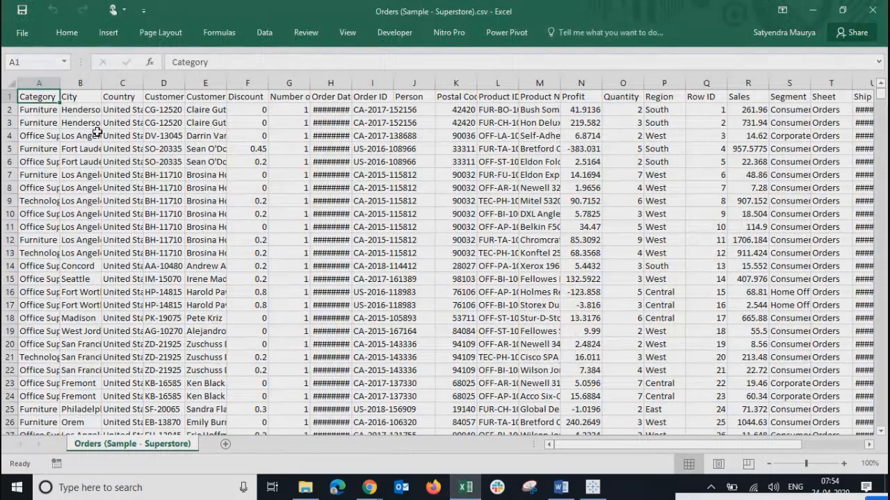
- Add filters to the header row and filter the Table Name column to show only People
key(ctrl+shift+Right)
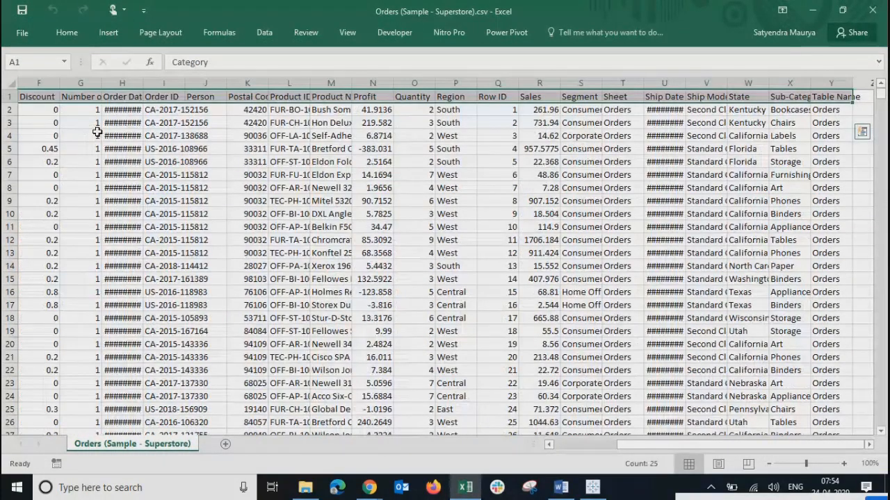
key(ctrl+shift+l)
key(ctrl+Right)
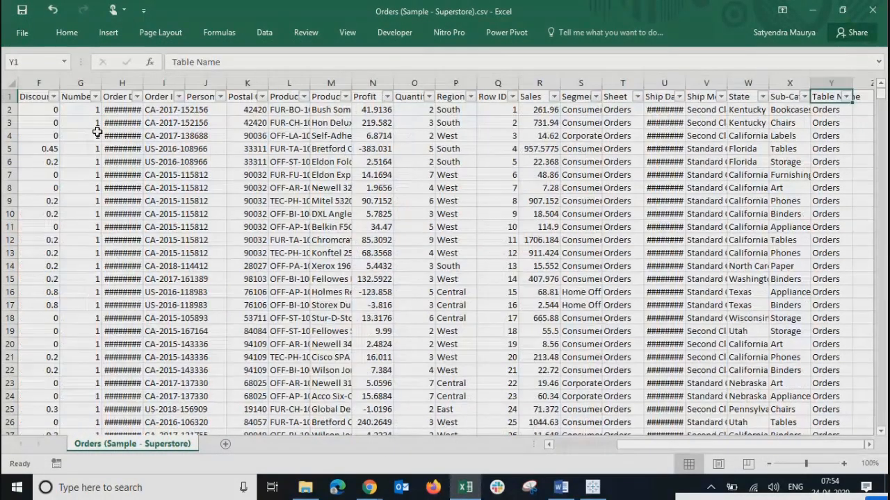
key(alt+Down)
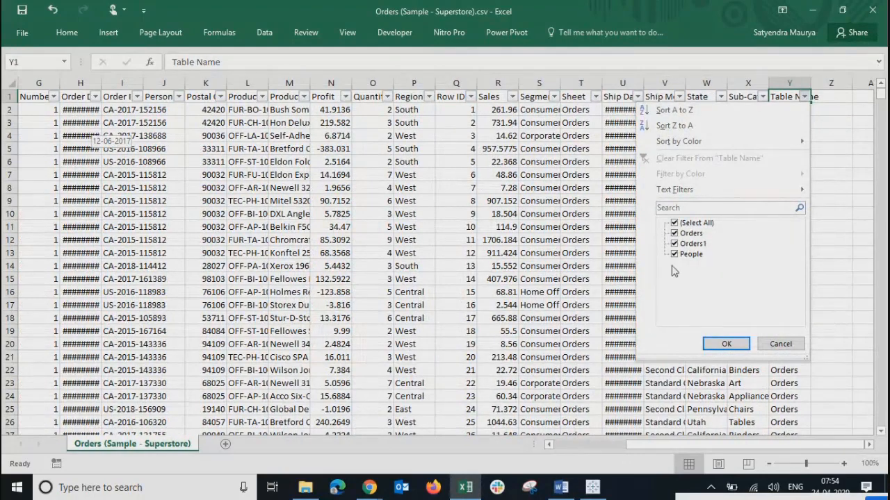
click(683, 224)
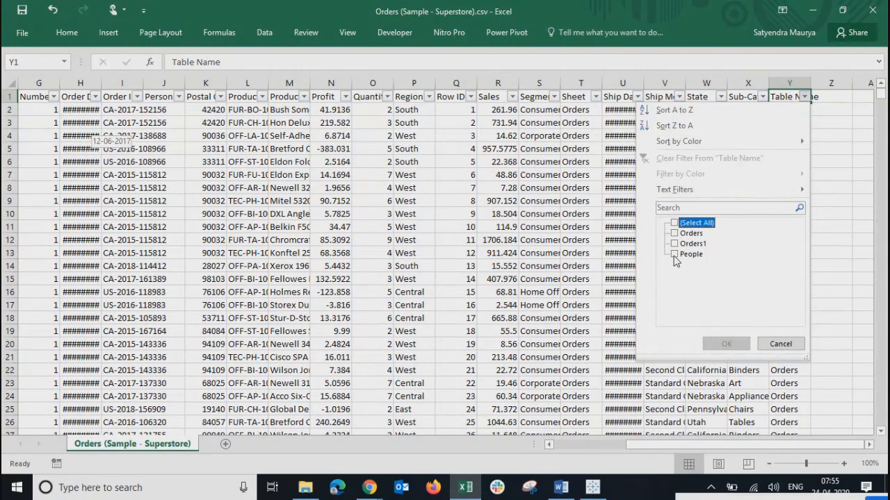
click(674, 254)
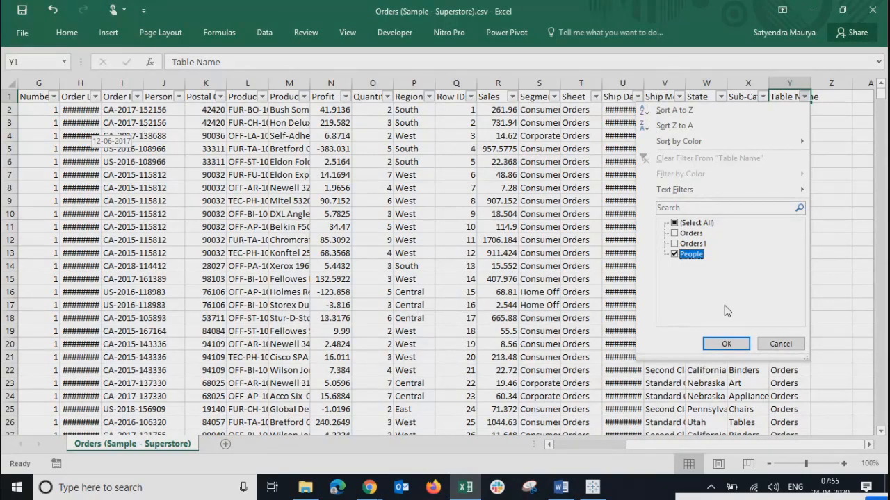
click(727, 348)
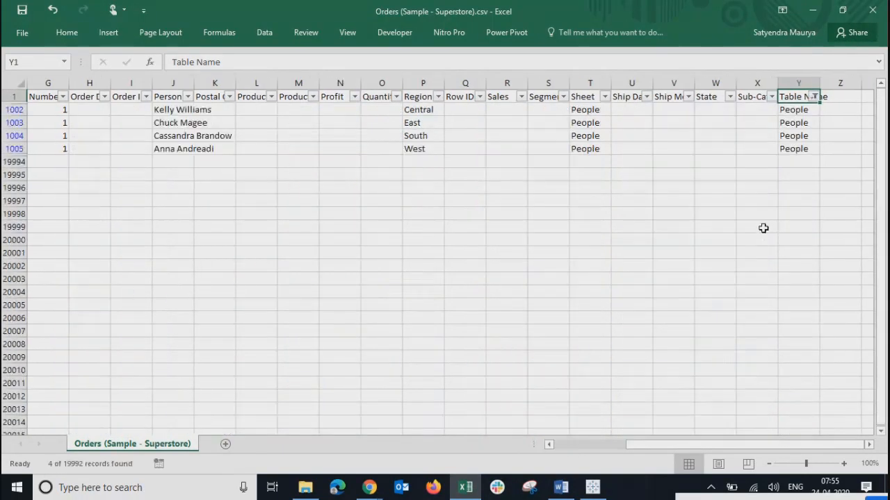
- Examine the filtered People rows column by column, checking which fields from Category to Table Name hold values
key(Down)
key(Left)
key(Left)
key(Left)
key(Left)
key(Left)
key(Left)
key(Left)
key(Left)
key(Left)
key(Left)
key(Left)
key(Left)
key(Left)
key(Left)
key(Left)
key(Left)
key(Left)
key(Left)
key(Left)
key(Left)
key(Left)
key(Left)
key(Left)
key(Left)
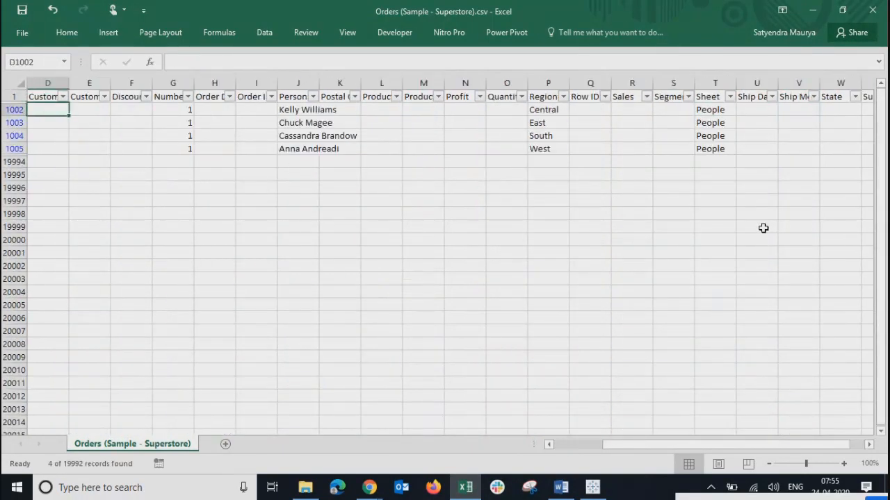
key(Right)
key(Right)
key(Right)
key(Right)
key(Right)
key(Right)
key(Up)
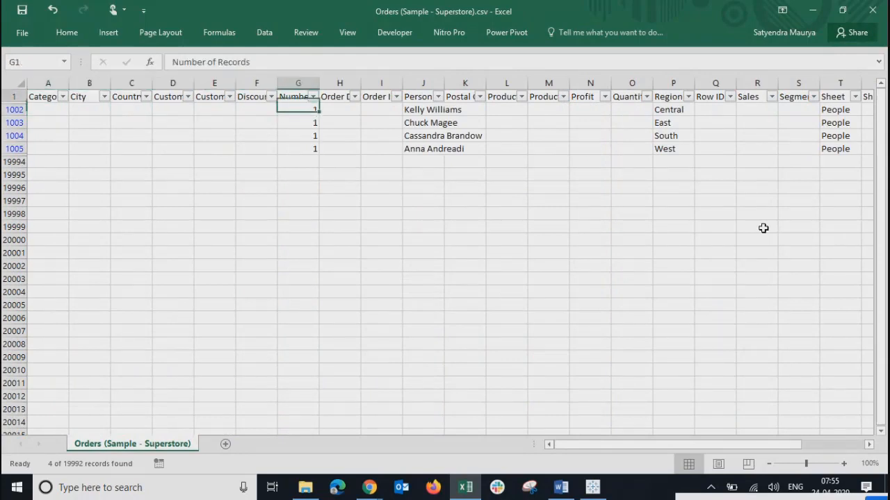
key(Right)
key(Right)
key(Right)
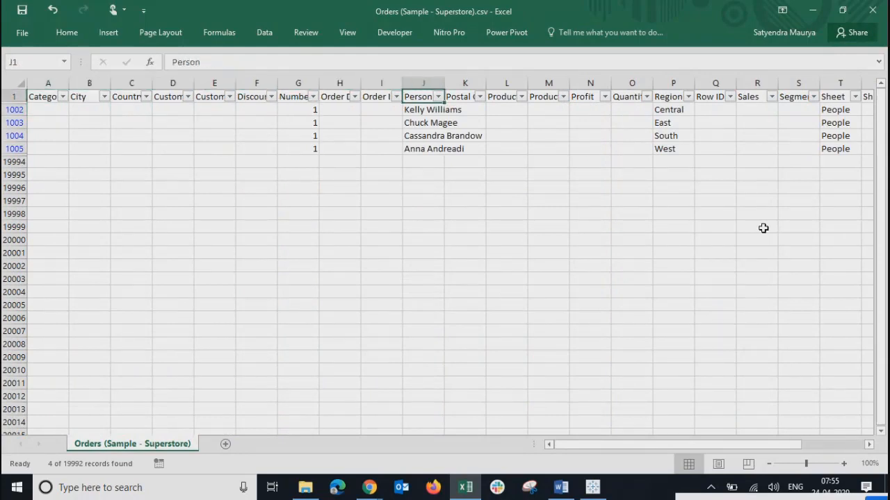
key(Right)
key(Right)
key(Right)
key(Right)
key(Right)
key(Right)
key(Right)
key(Left)
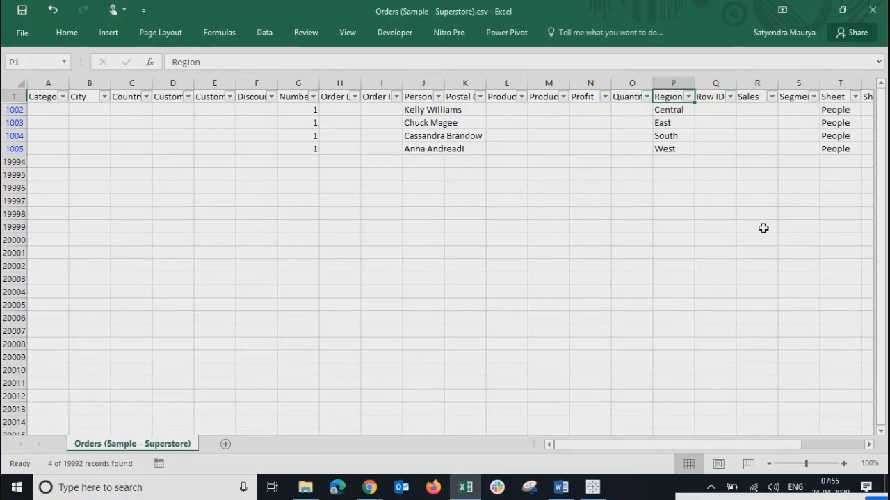
key(Right)
key(Right)
key(Right)
key(Right)
key(Right)
key(Right)
key(Right)
key(Right)
key(Right)
key(Right)
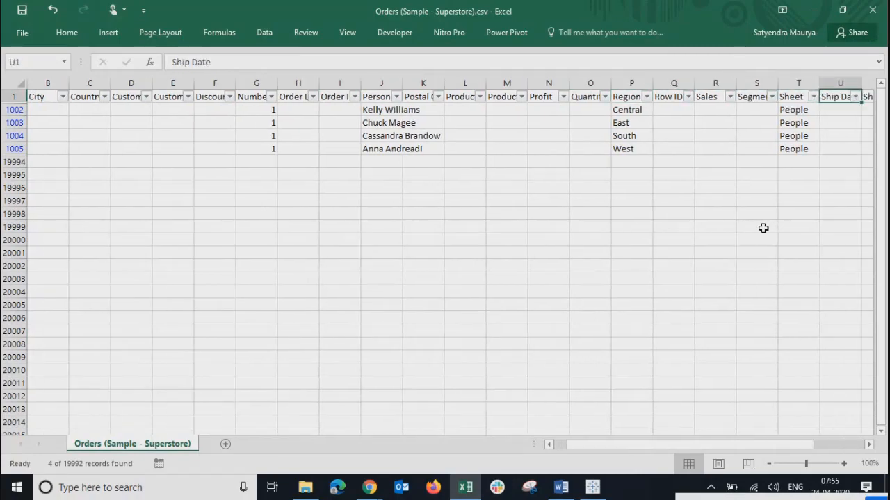
key(Left)
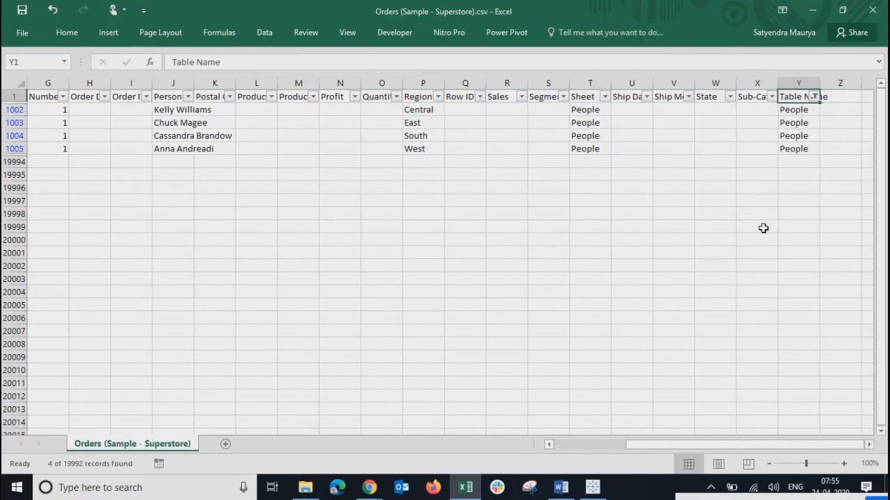
key(Right)
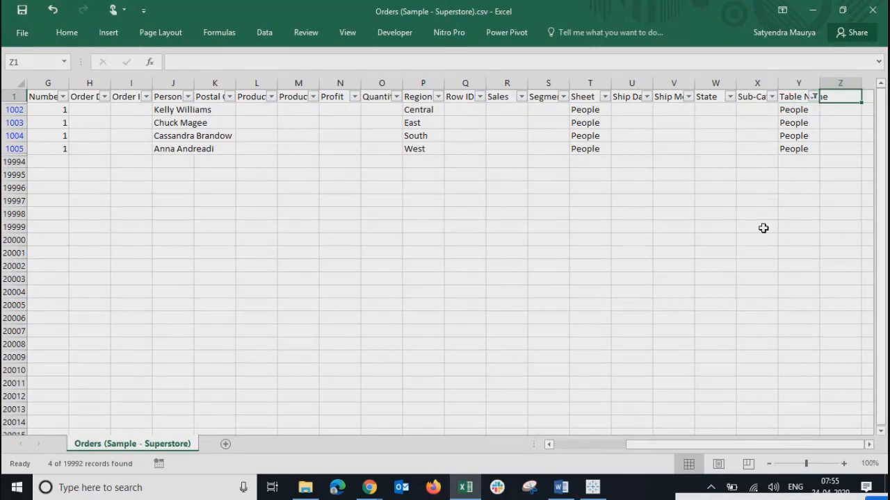
key(Left)
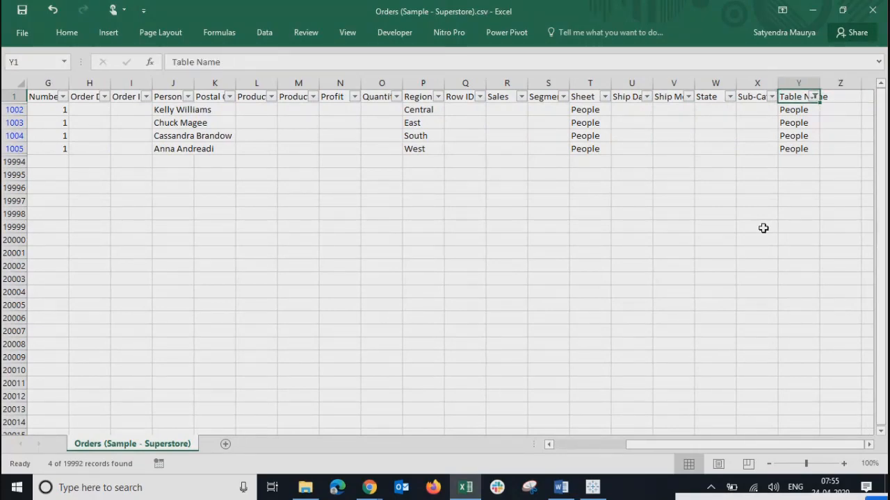
- Recheck the filtered People rows from the Table Name column back to the Sales column
key(Left)
key(Left)
key(Left)
key(Left)
key(Left)
key(Left)
key(Left)
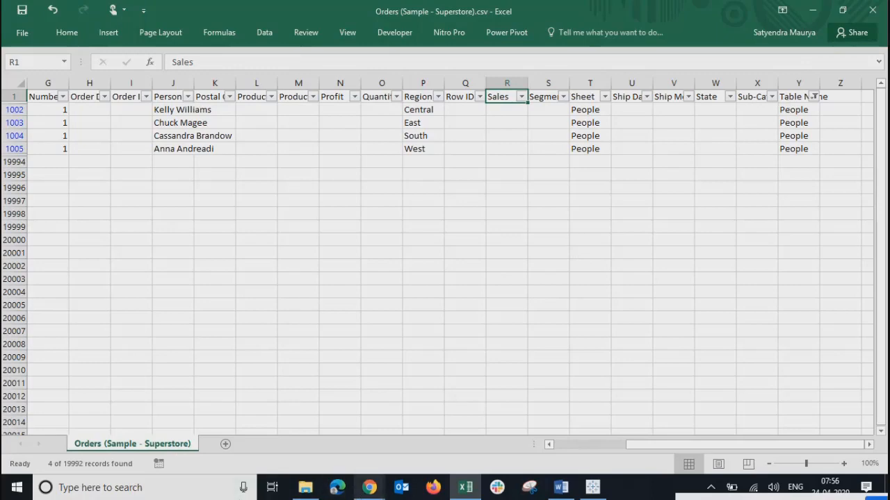
- Switch back to Tableau and close the underlying data view of Orders (Sample - Superstore)
click(599, 497)
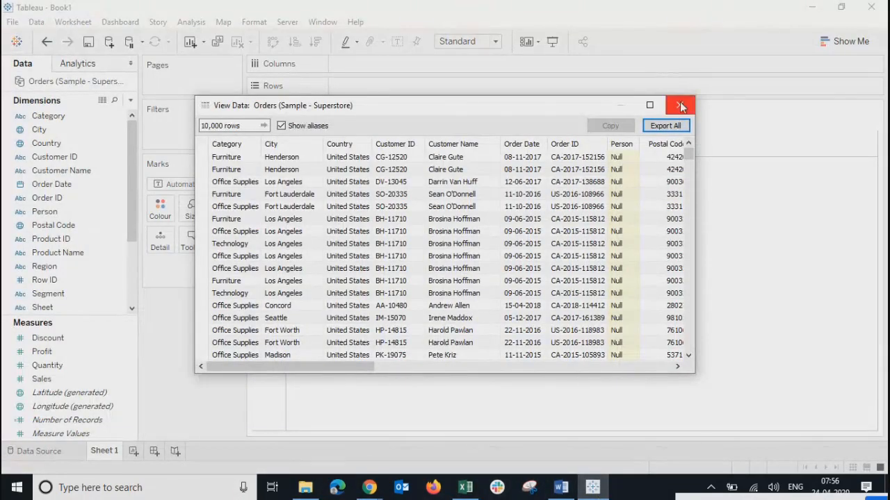
click(680, 105)
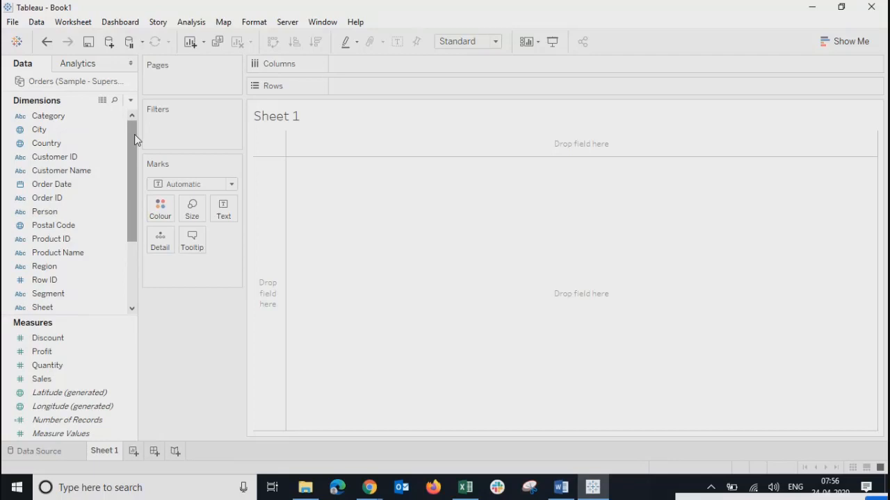
click(123, 143)
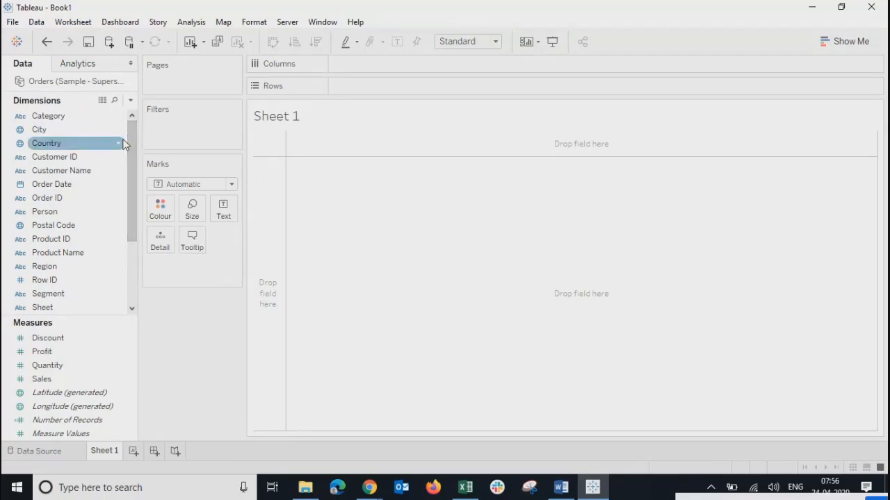
- Add the Returns sheet to the data source and join it to Orders+ with an inner join on Order ID
click(69, 449)
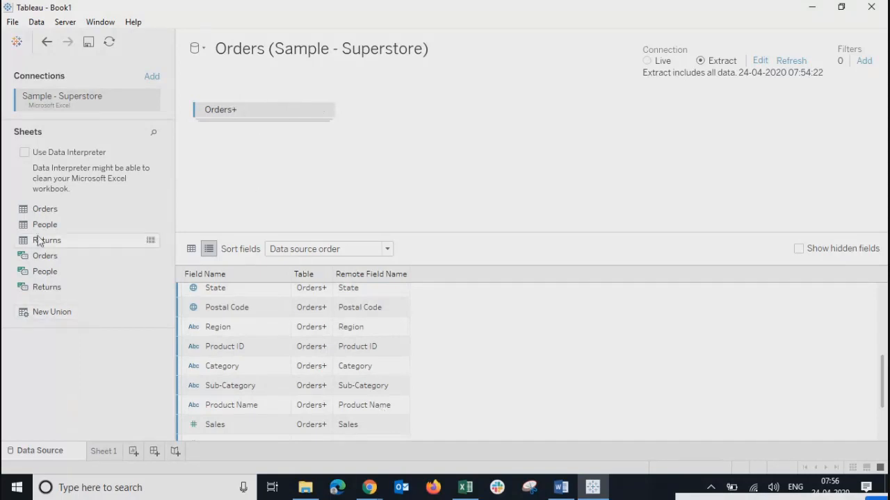
drag(50, 240, 433, 125)
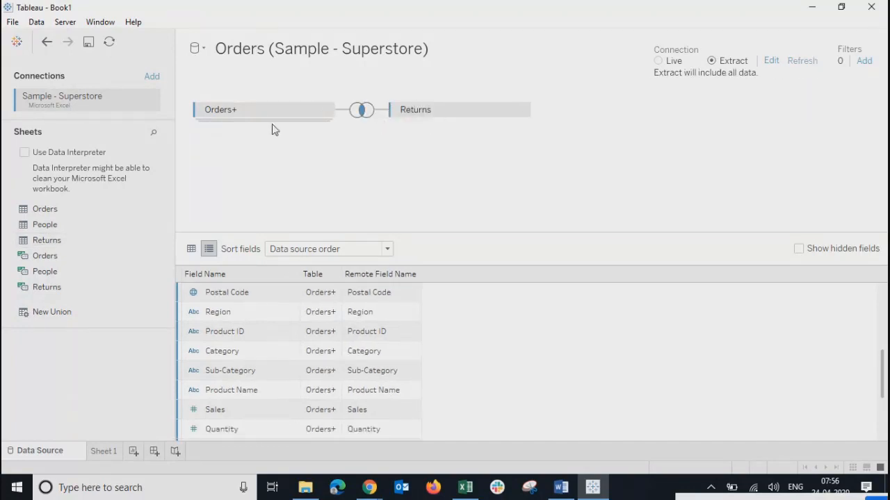
click(362, 111)
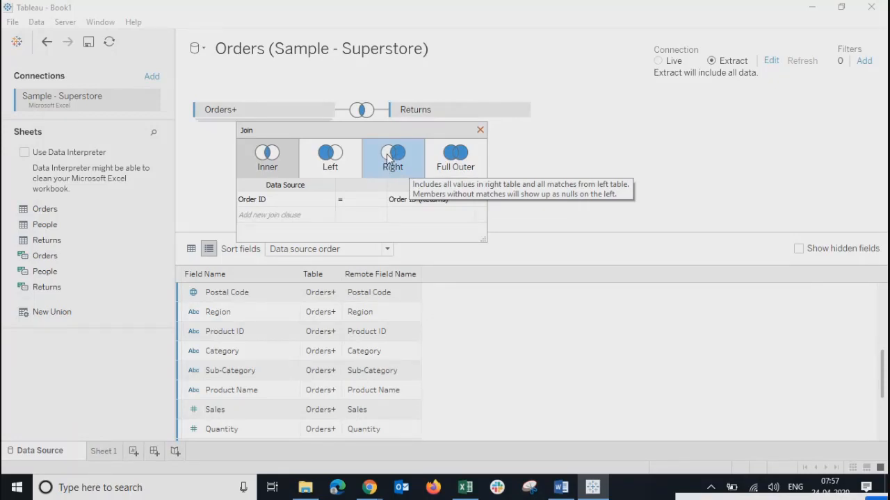
click(338, 159)
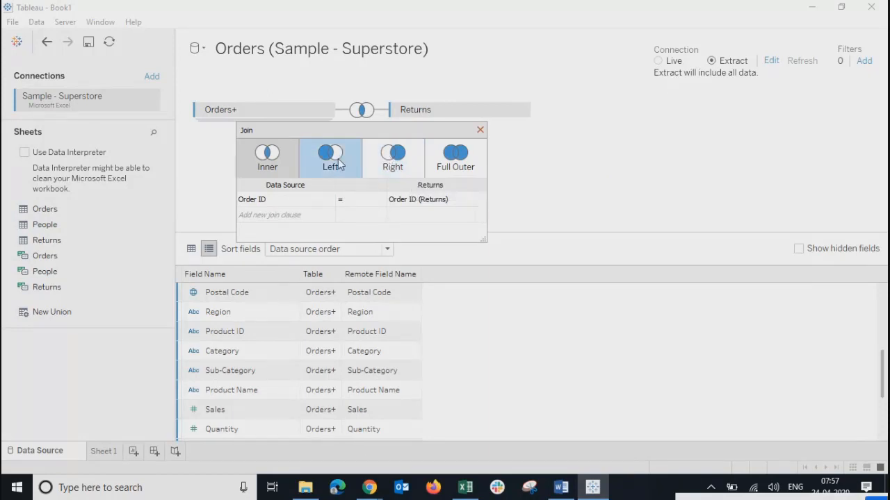
click(281, 171)
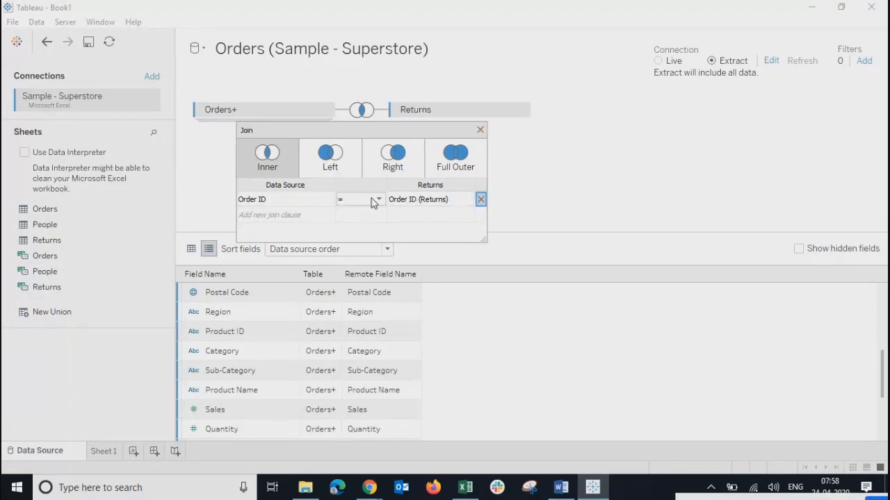
- Inspect the fields available on both sides of the Order ID join clause and for a new join clause
click(331, 199)
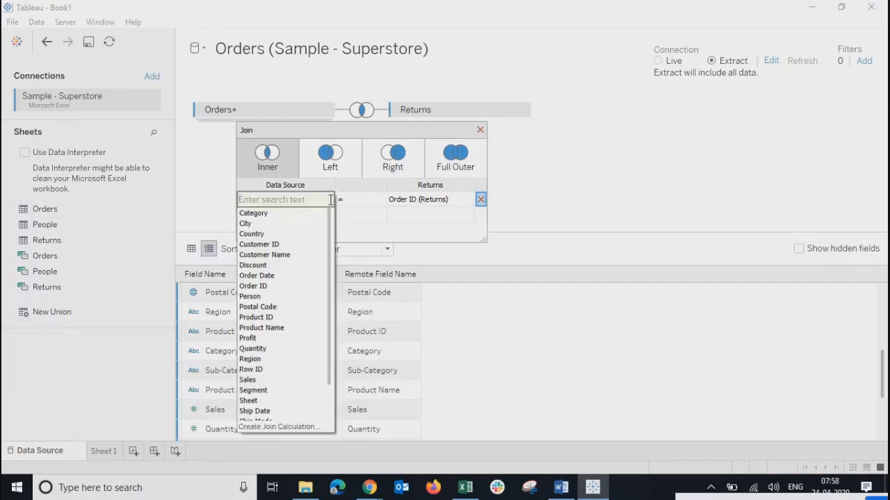
click(364, 217)
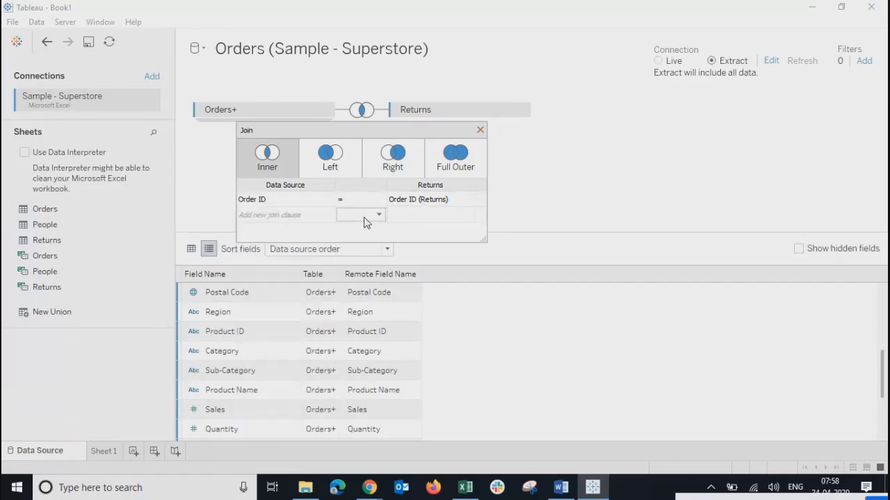
click(555, 210)
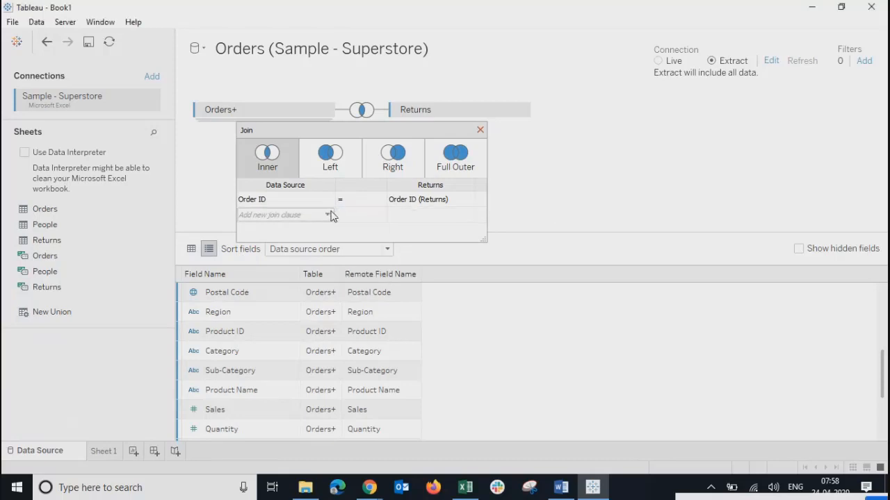
click(467, 200)
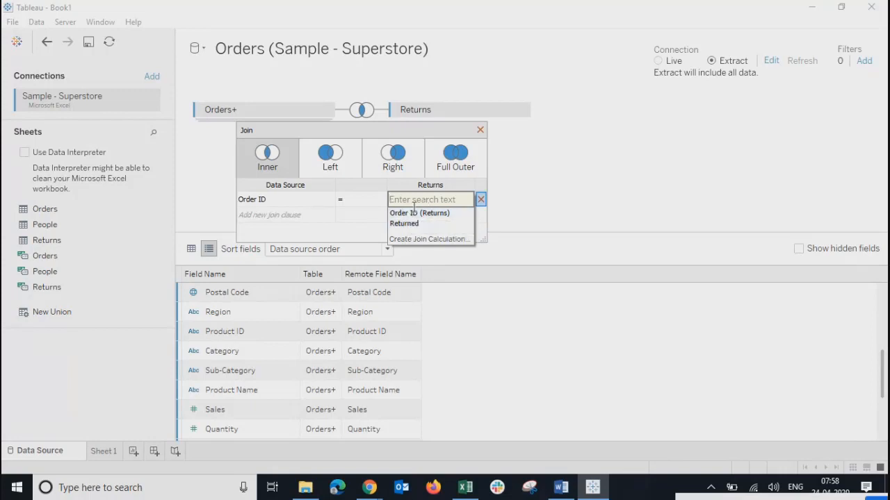
click(534, 203)
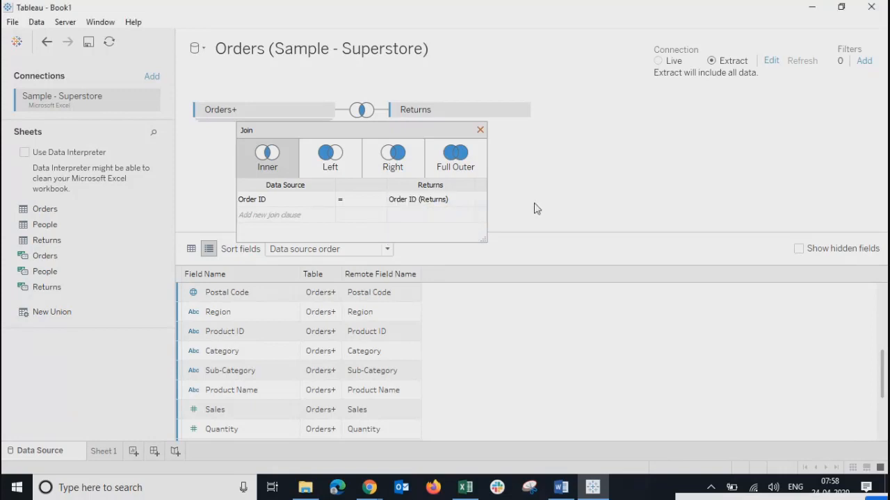
click(329, 216)
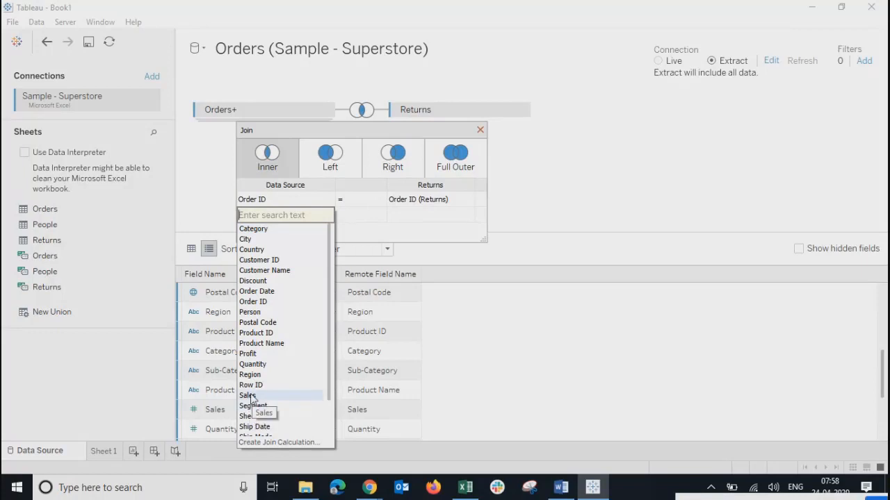
click(623, 203)
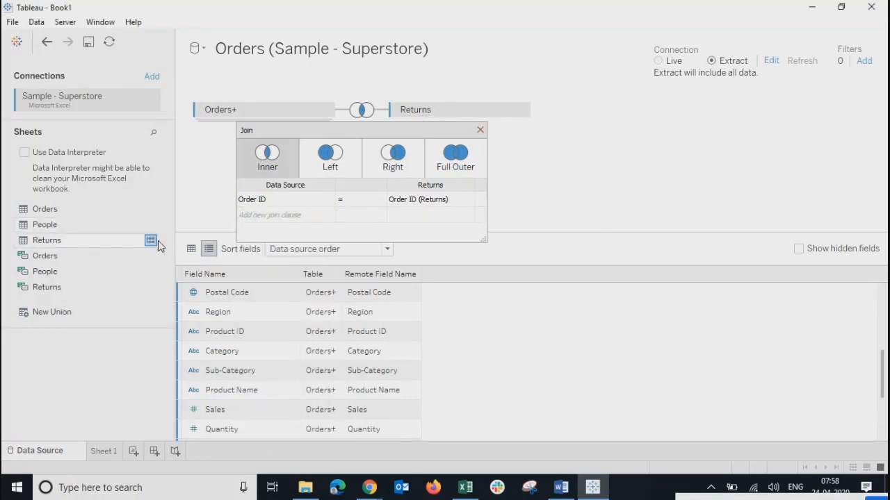
- Preview the Returns sheet's rows, close the join settings and show the data source as a grid
click(151, 242)
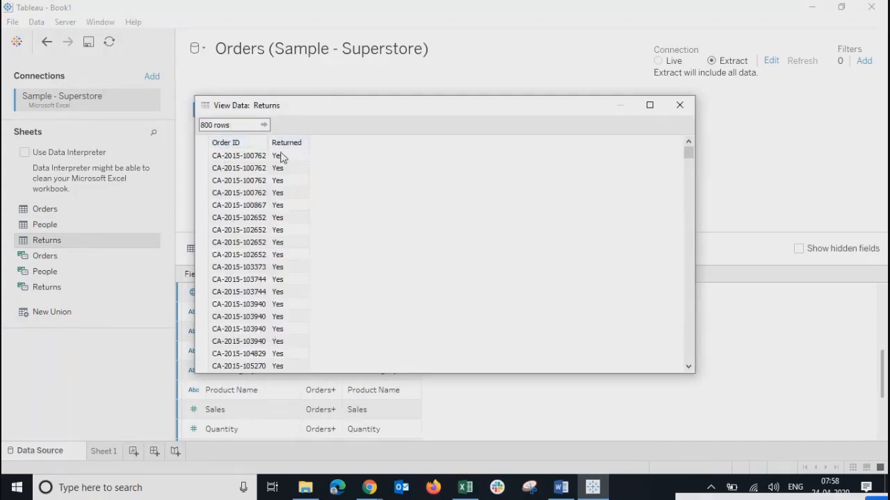
click(680, 105)
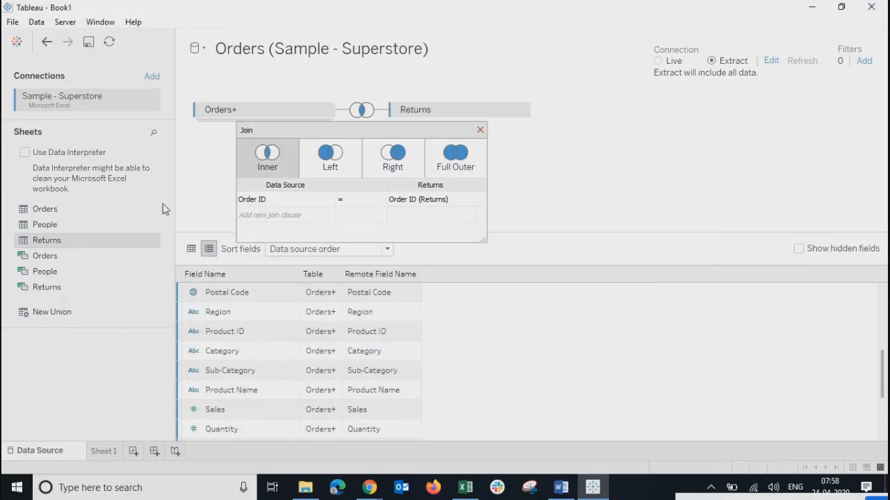
click(480, 130)
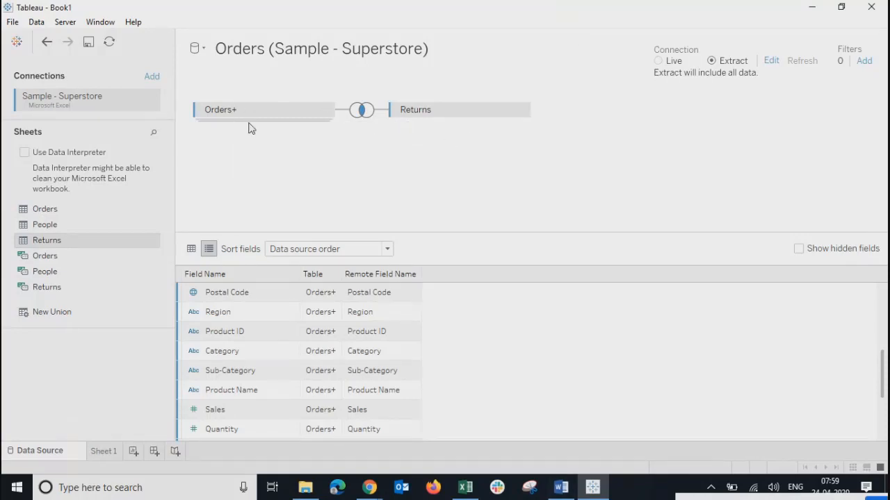
click(191, 249)
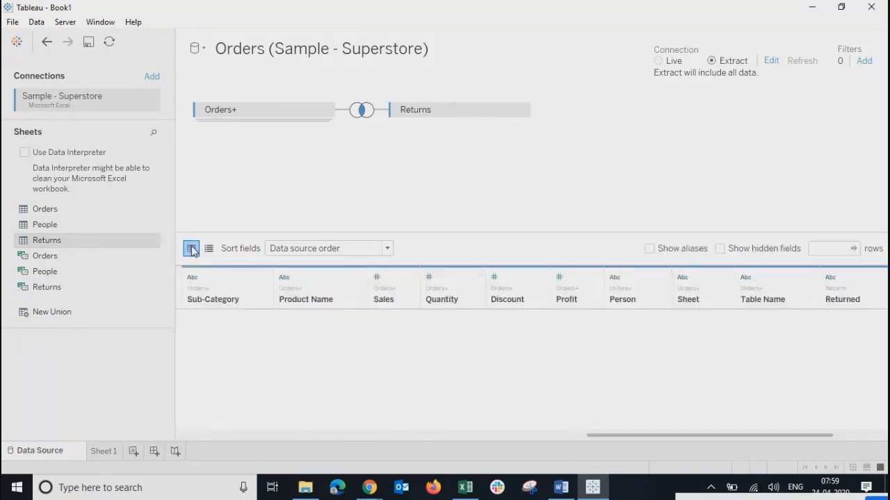
- Open Sheet 1 and examine the dimensions grouped under the Orders+ and Returns tables and the measures beneath them
click(105, 451)
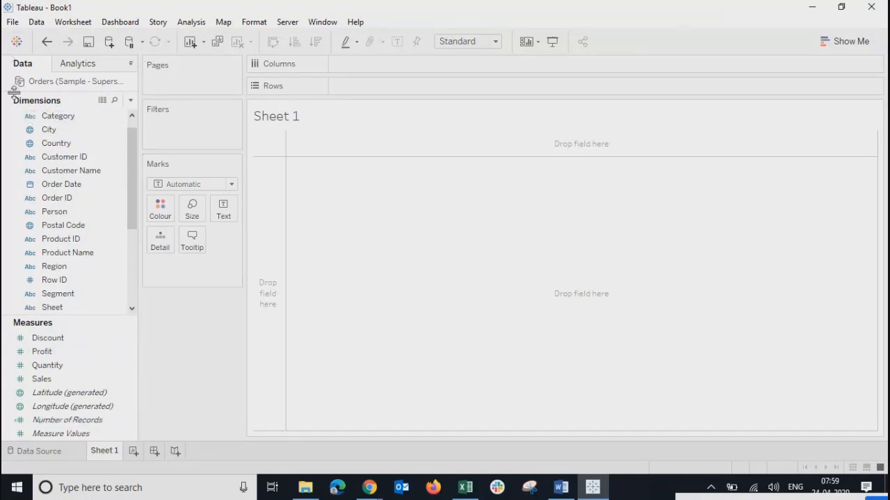
click(62, 129)
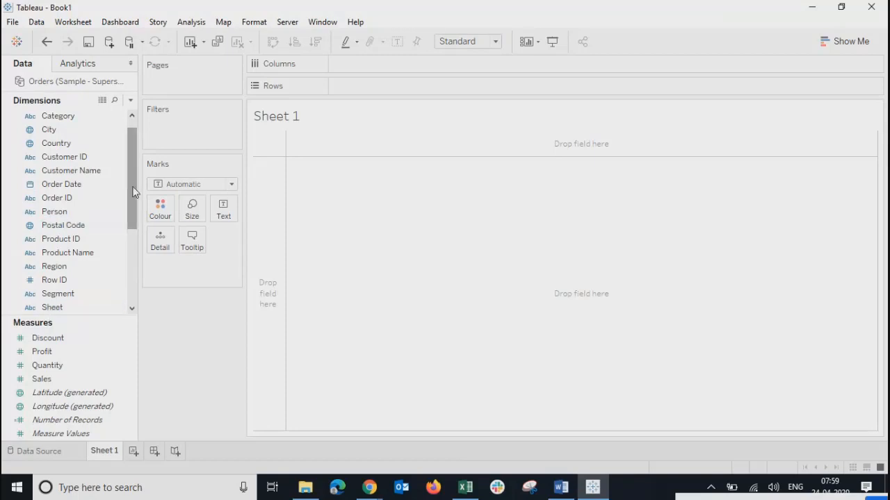
drag(134, 192, 145, 257)
drag(79, 314, 81, 230)
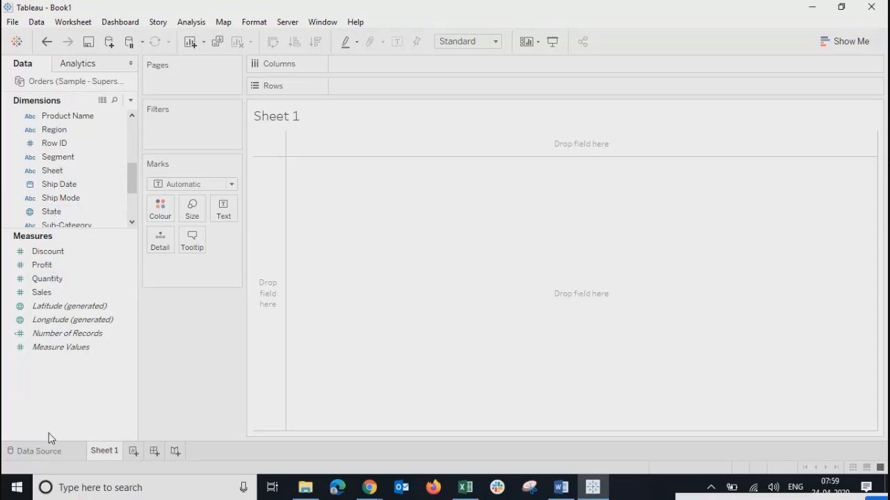
click(64, 188)
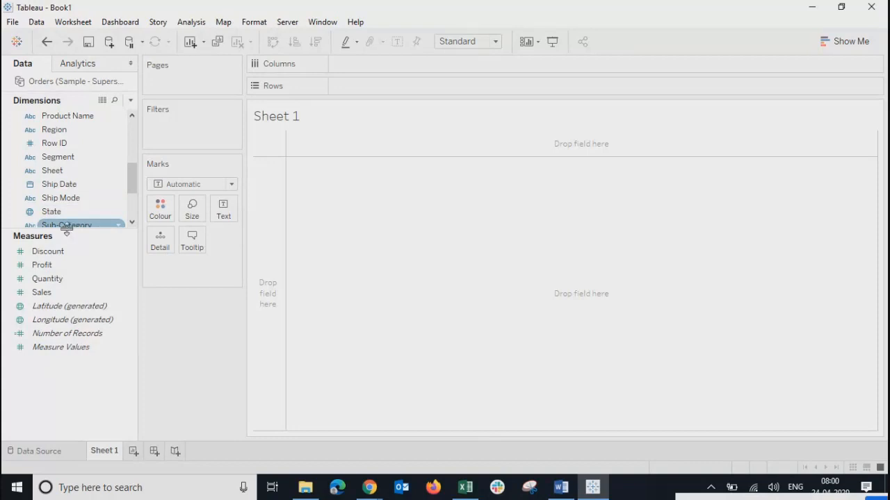
drag(65, 230, 62, 313)
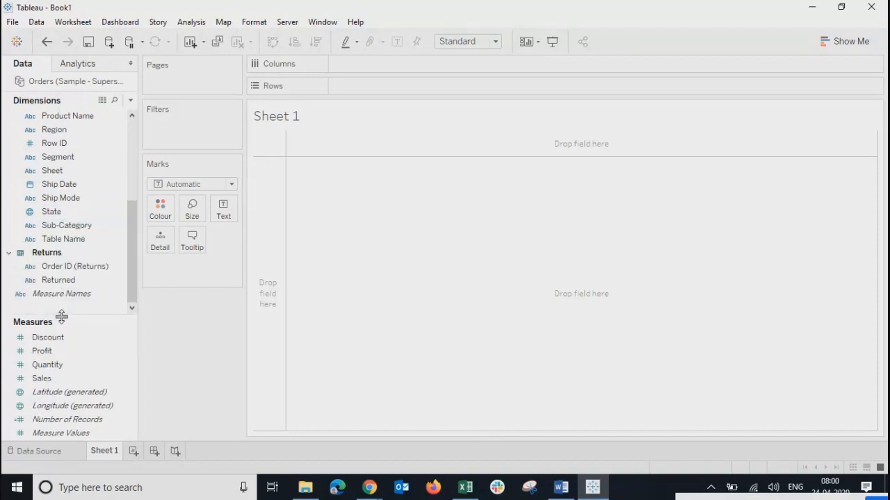
drag(130, 273, 135, 178)
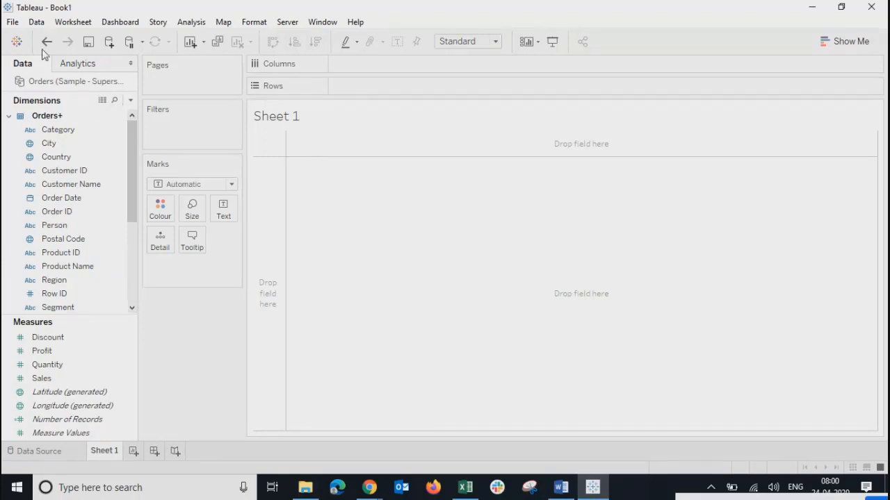
- Review the Summarise, Model and Custom analytics options alongside the data source's dimensions and measures
click(76, 68)
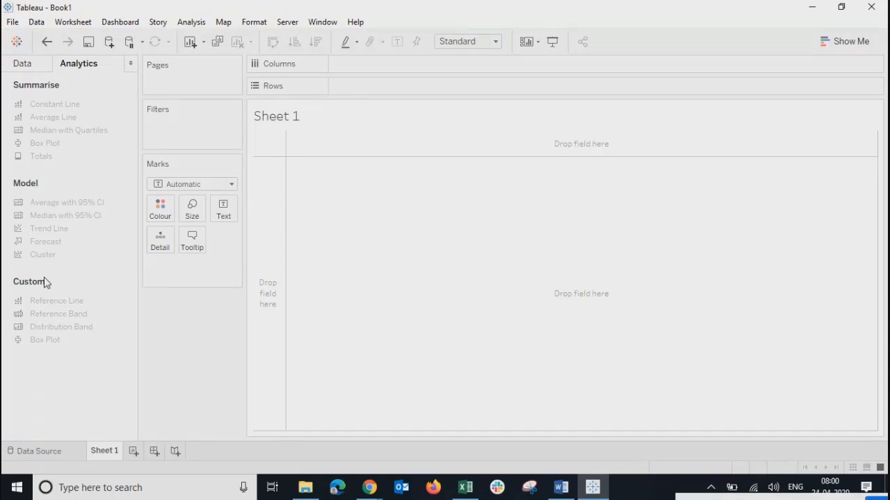
click(23, 64)
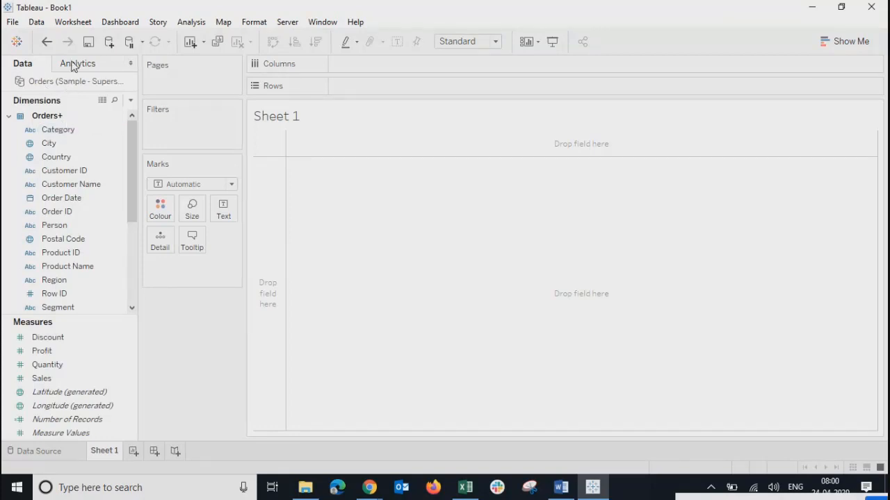
click(47, 280)
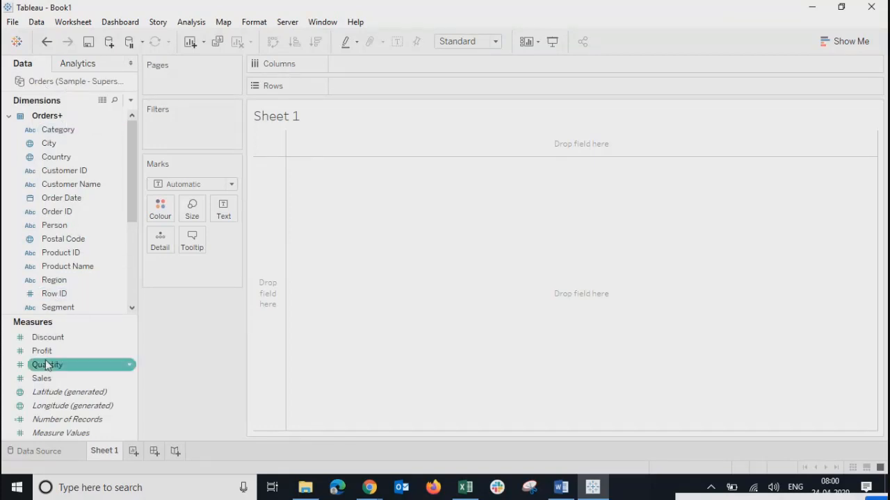
drag(131, 138, 131, 111)
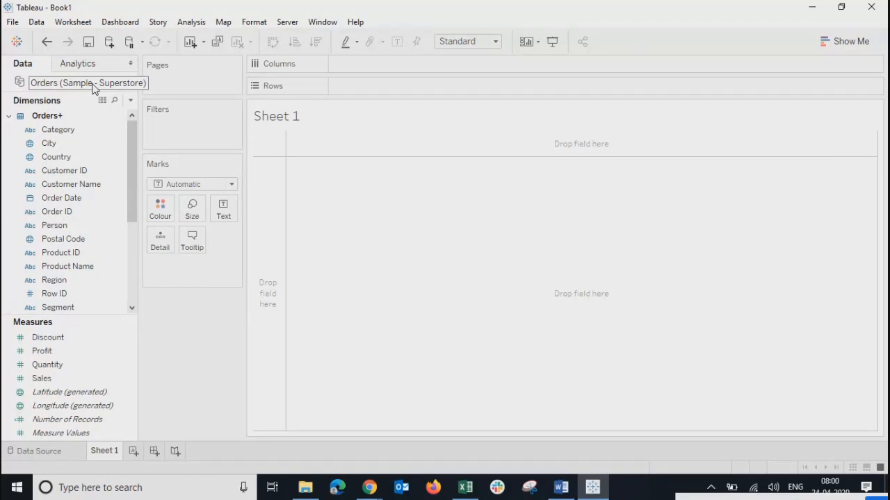
click(78, 64)
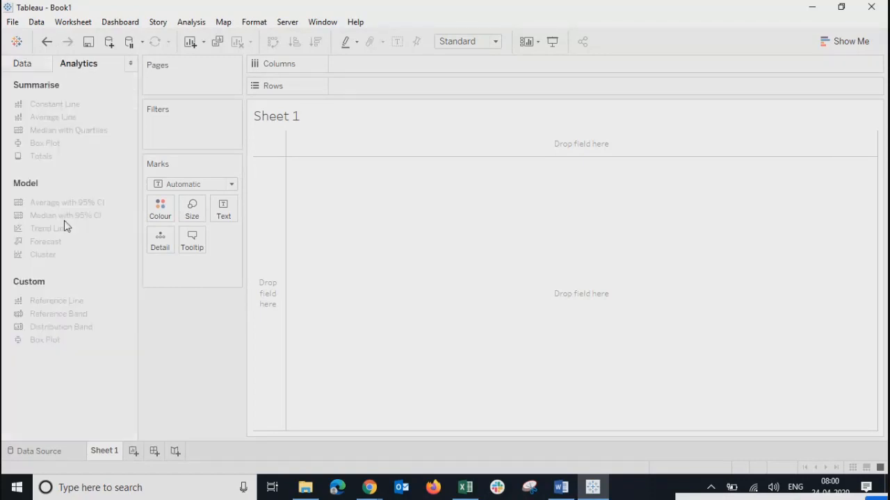
click(22, 64)
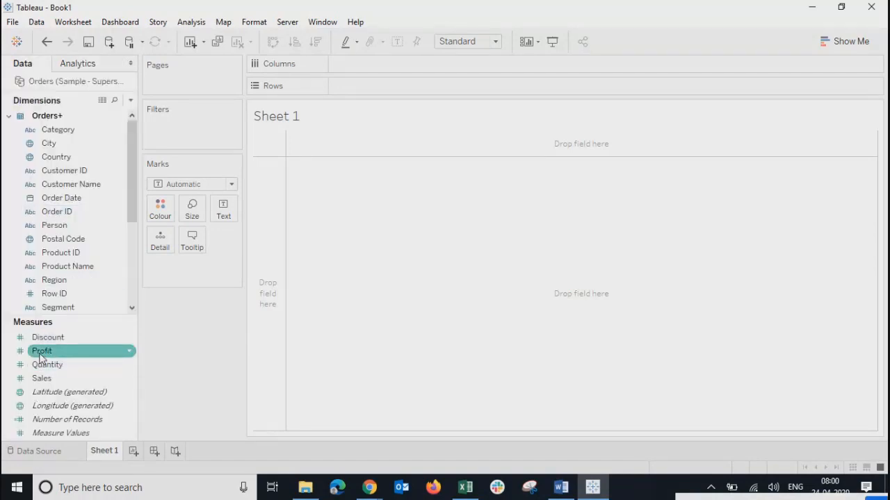
click(75, 68)
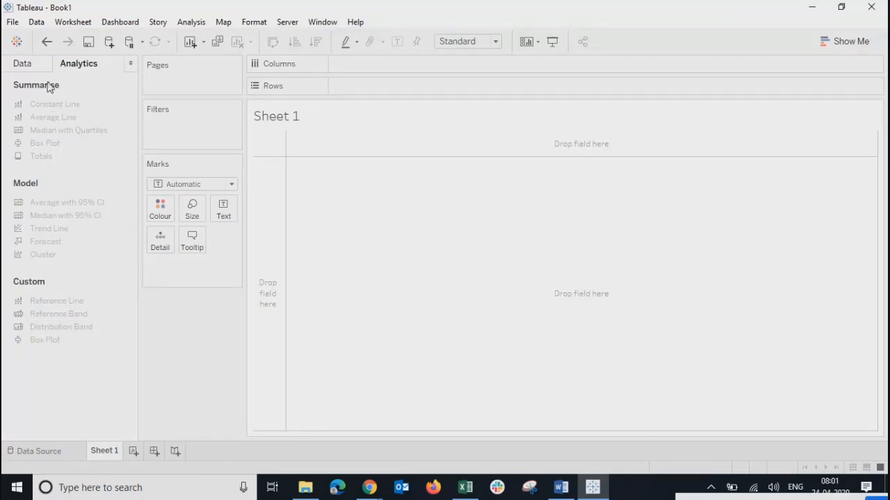
click(26, 66)
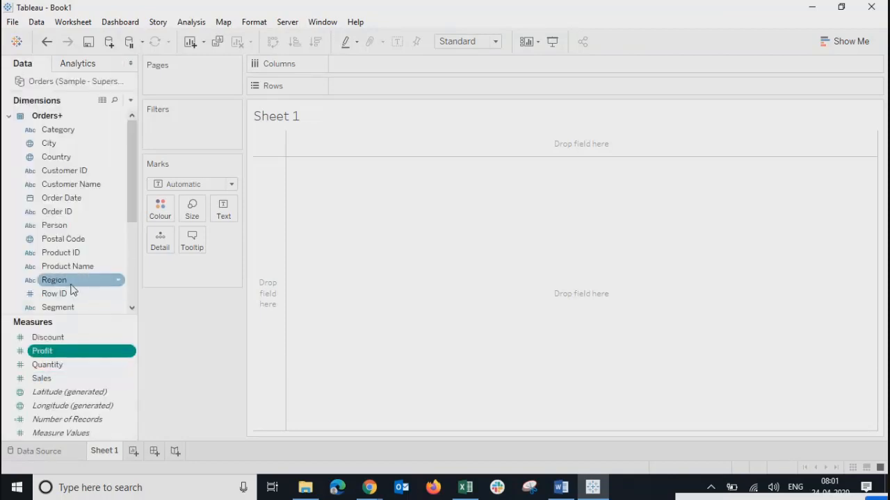
click(52, 201)
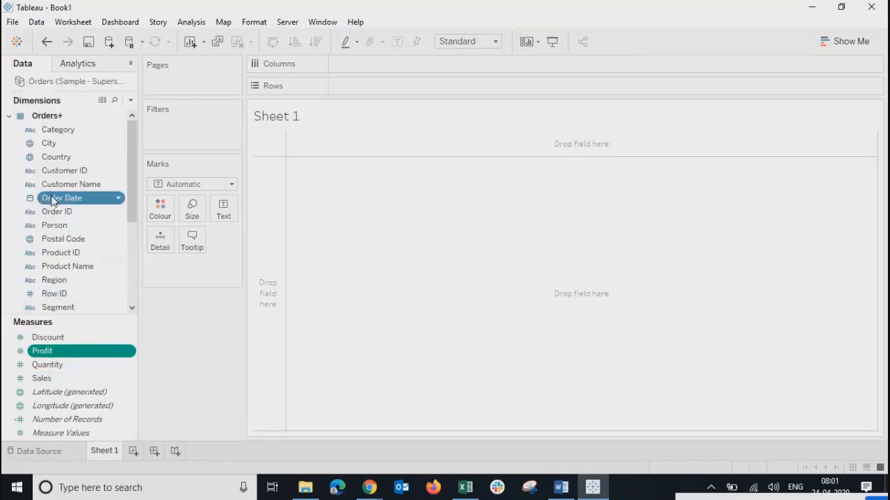
- Compare the Summarise, Model and Custom analytics options with the data source's dimensions and measures such as Order ID and Sales
ctrl+click(43, 379)
click(78, 62)
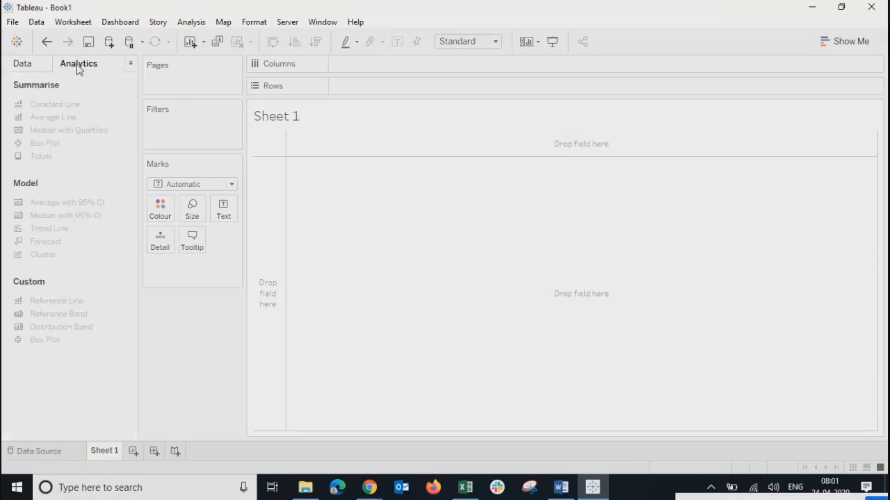
click(28, 63)
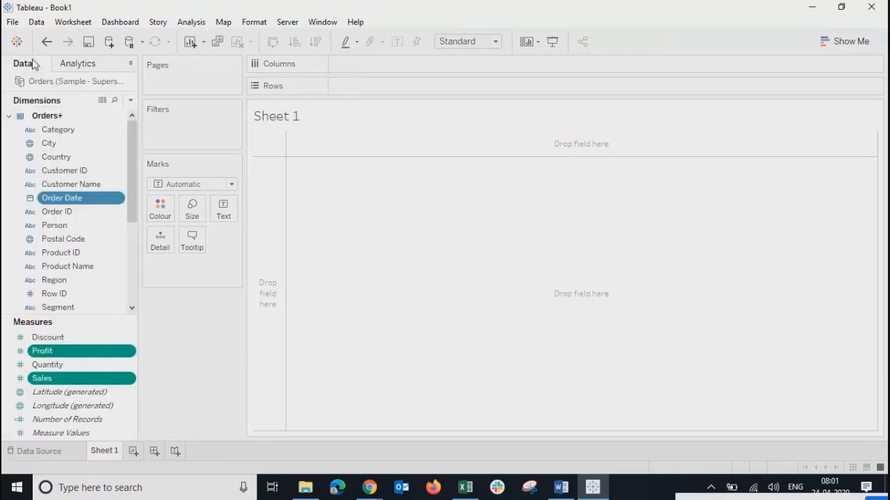
click(79, 66)
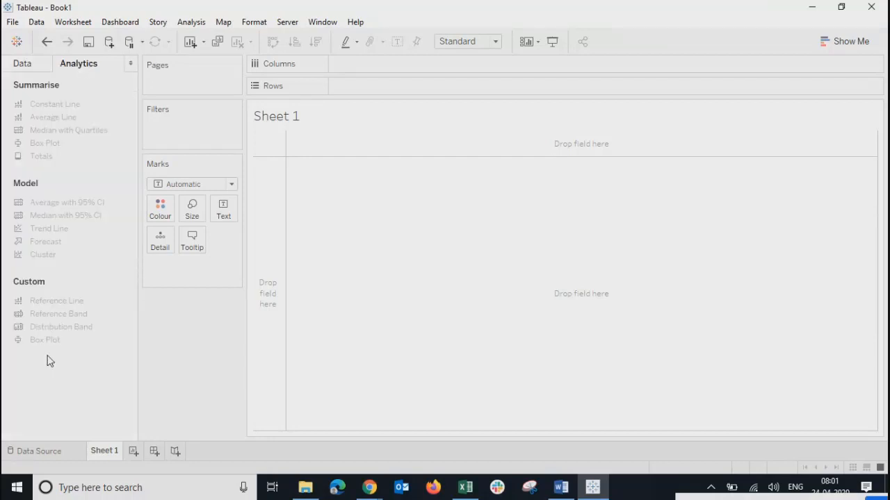
click(29, 65)
click(54, 210)
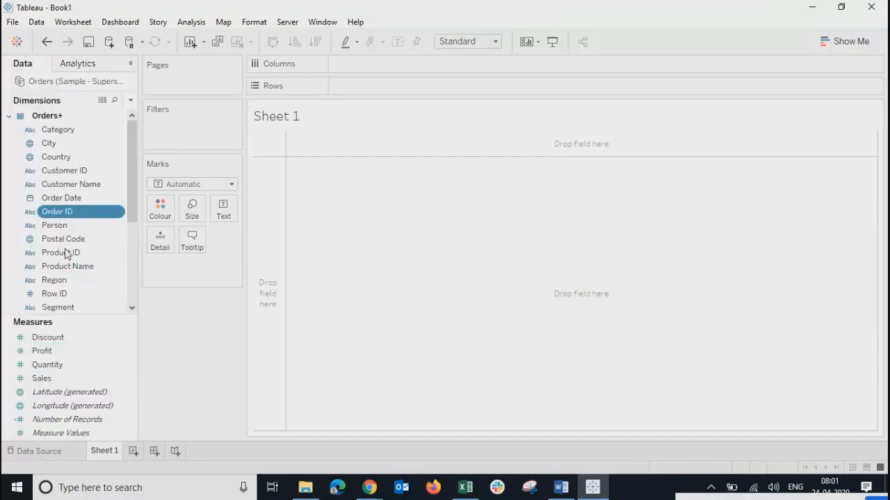
click(48, 379)
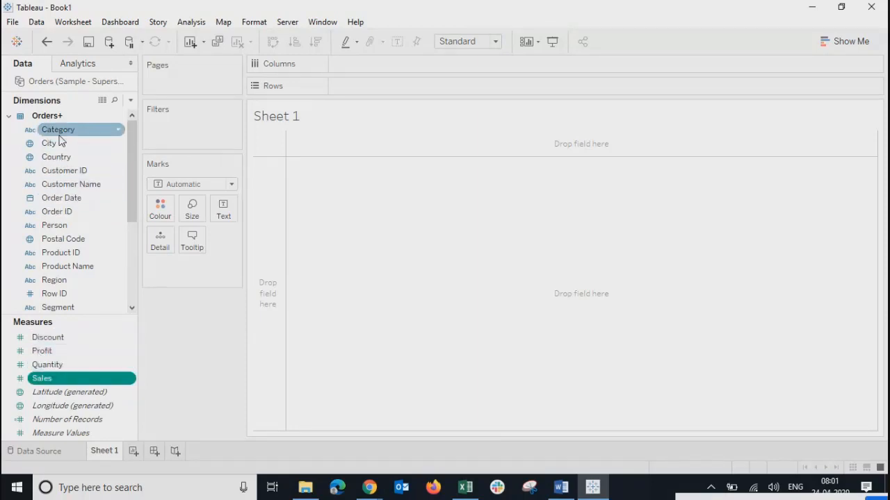
click(83, 63)
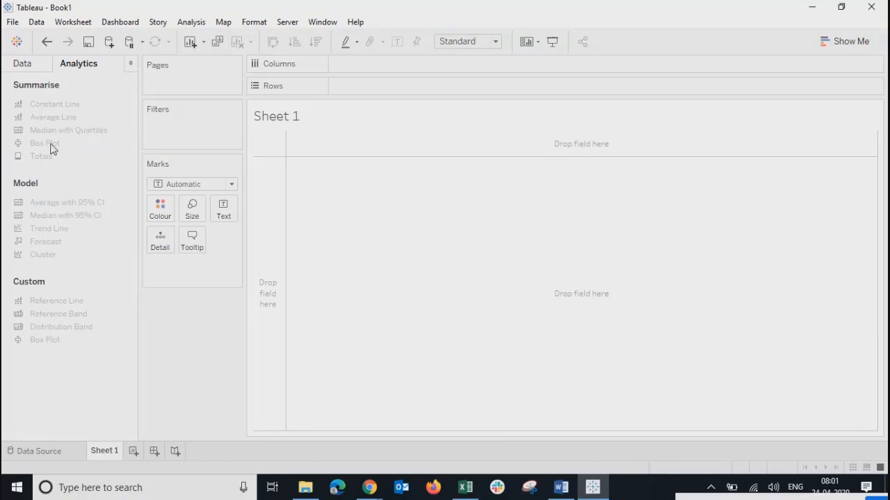
click(35, 66)
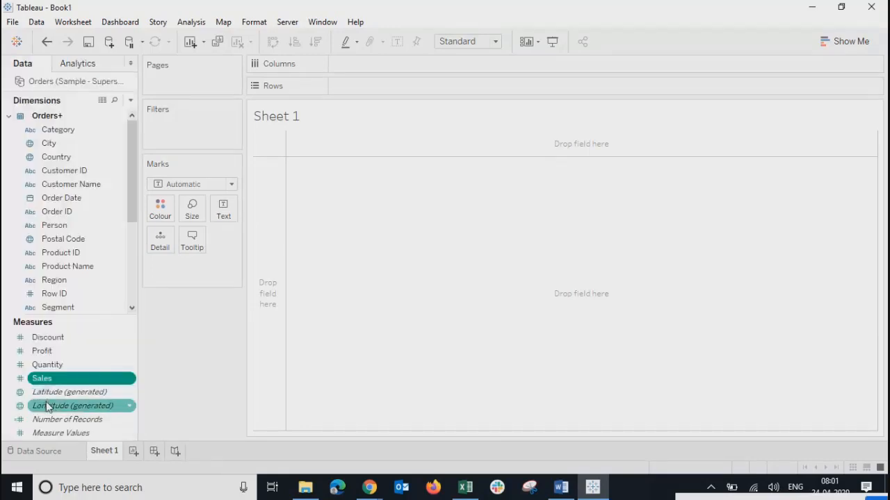
- Try Sales alone on Rows to check which analytics options apply, and remove it from the view
drag(40, 378, 397, 85)
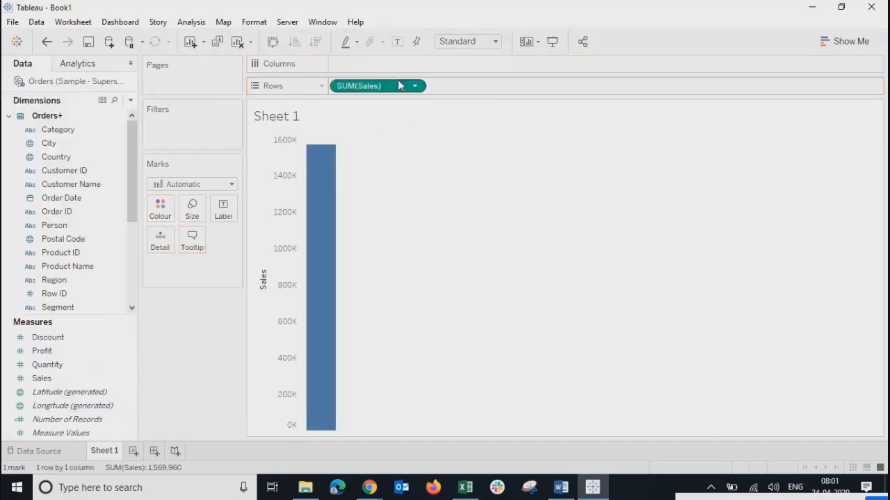
click(83, 63)
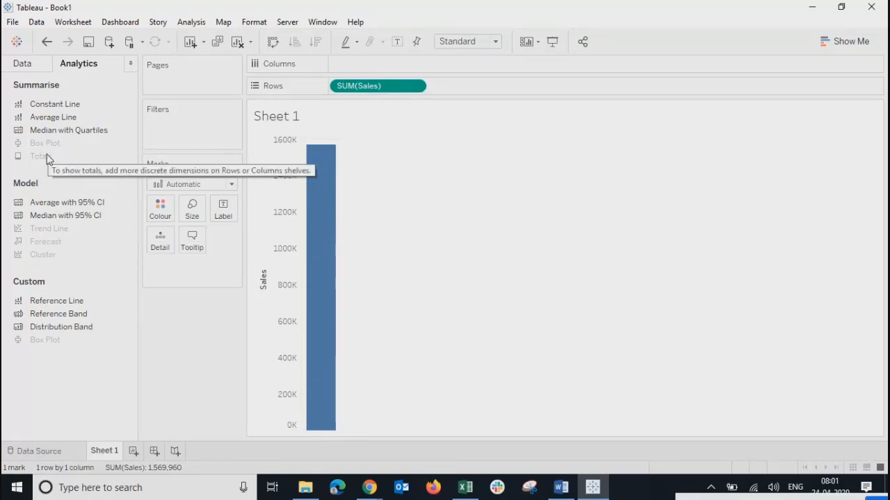
click(415, 87)
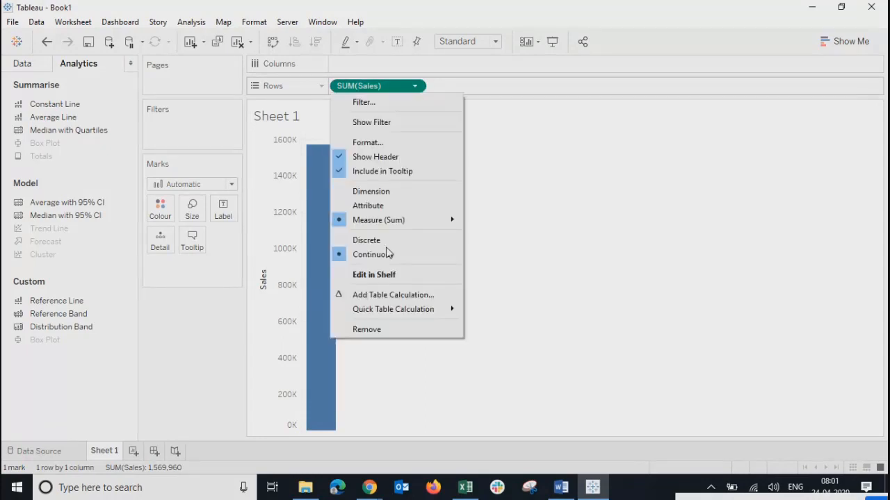
click(355, 335)
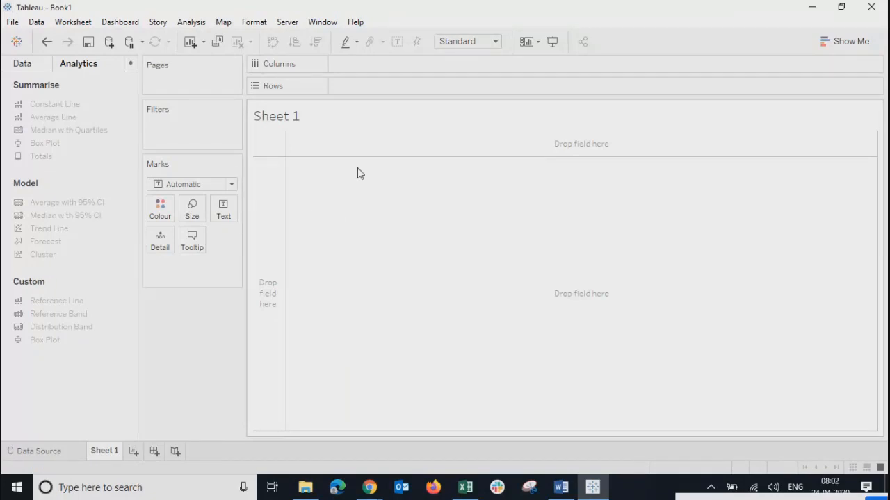
- Open Show Me and examine the chart types suggested for Order Date with Discount, Order ID alone and Discount alone
drag(301, 205, 504, 289)
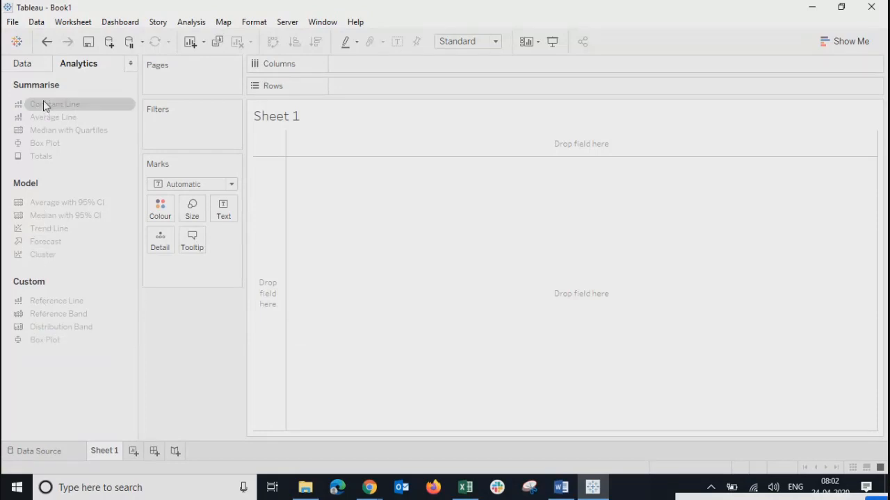
click(23, 65)
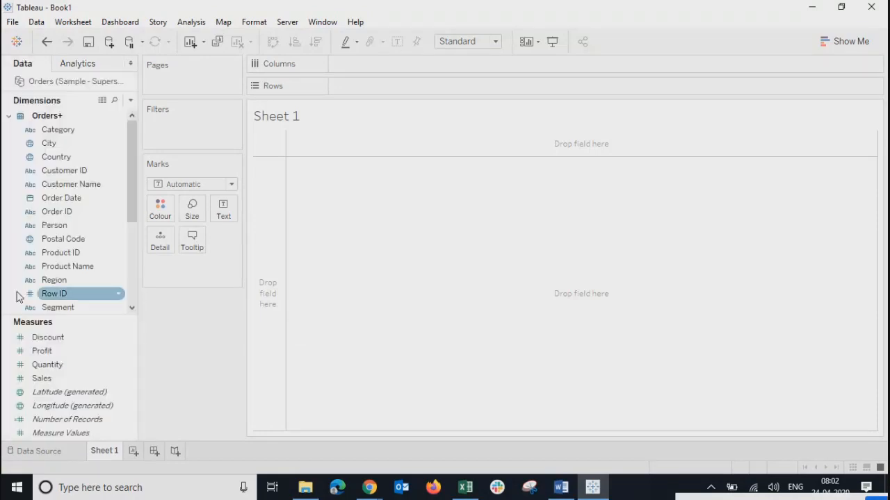
click(63, 199)
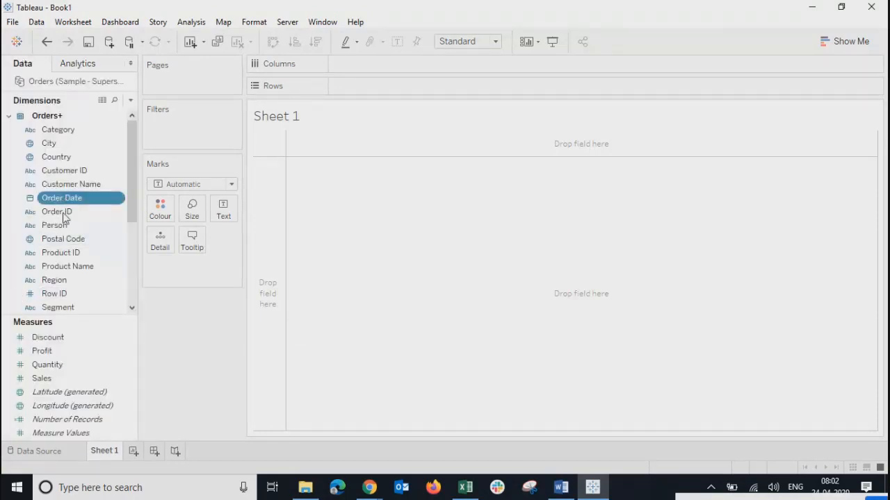
ctrl+click(59, 341)
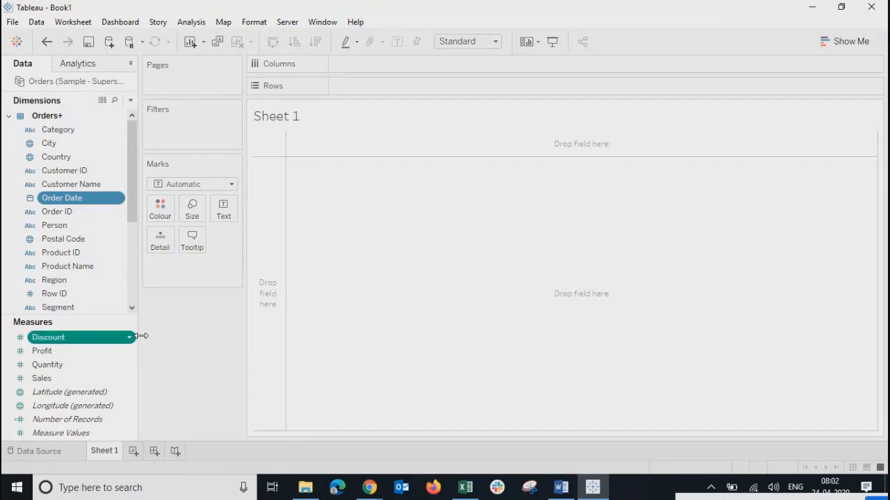
click(852, 41)
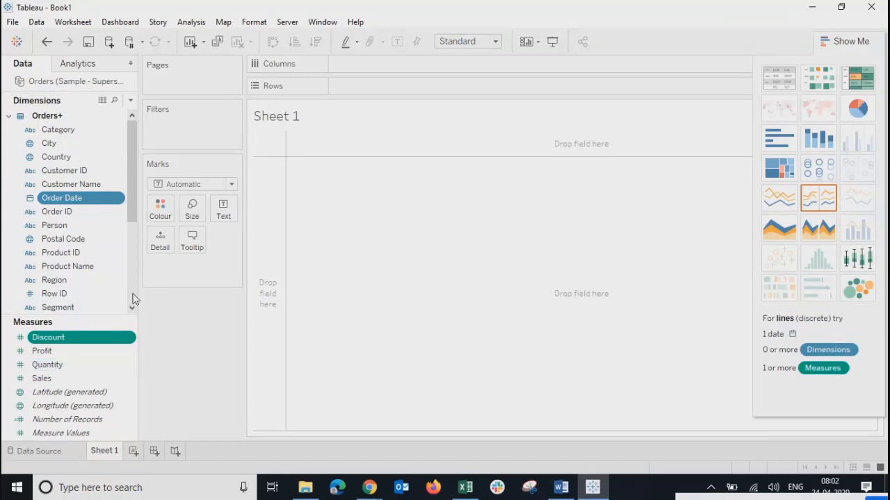
click(59, 212)
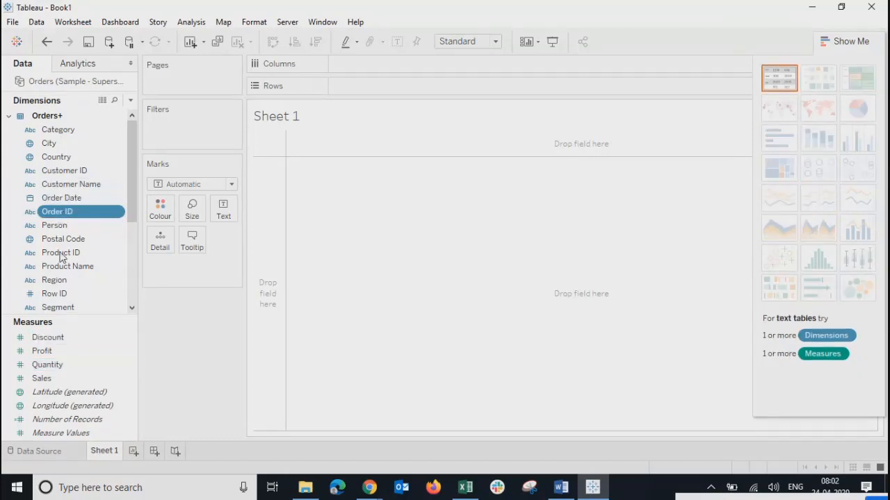
click(47, 338)
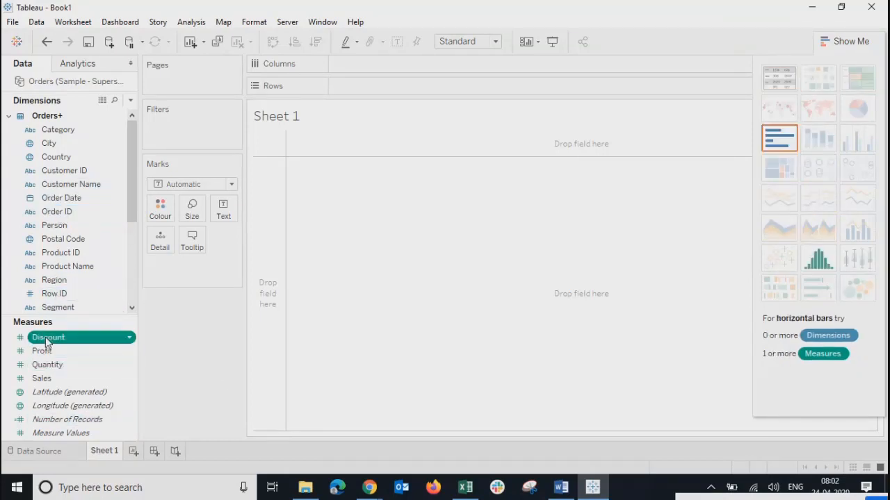
- Add Profit and Sales together to the view as a text table and check the analytics options for it
click(43, 351)
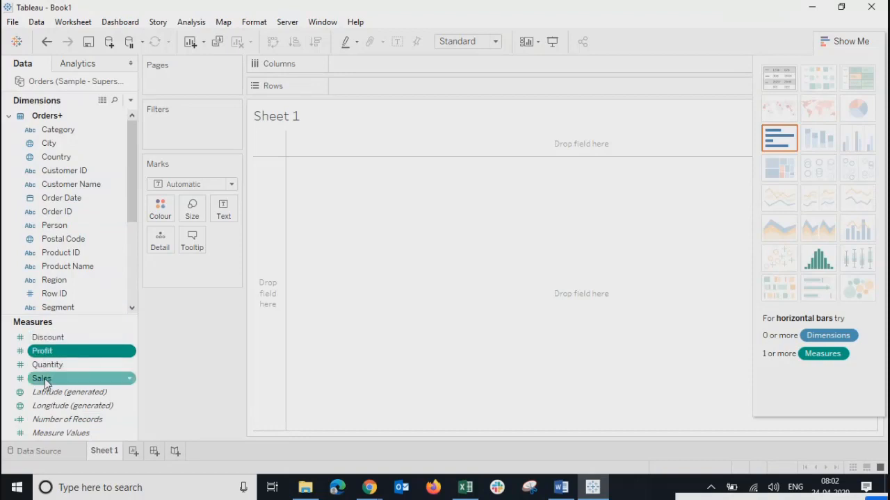
ctrl+click(45, 379)
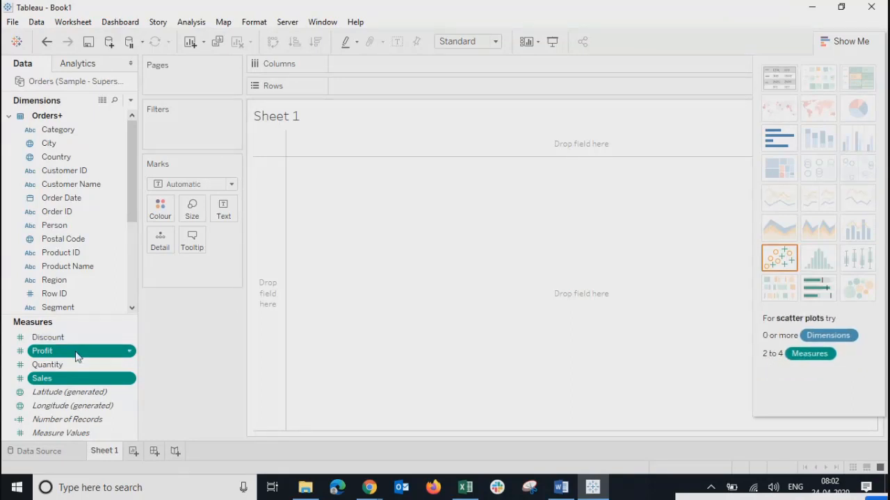
drag(76, 355, 342, 233)
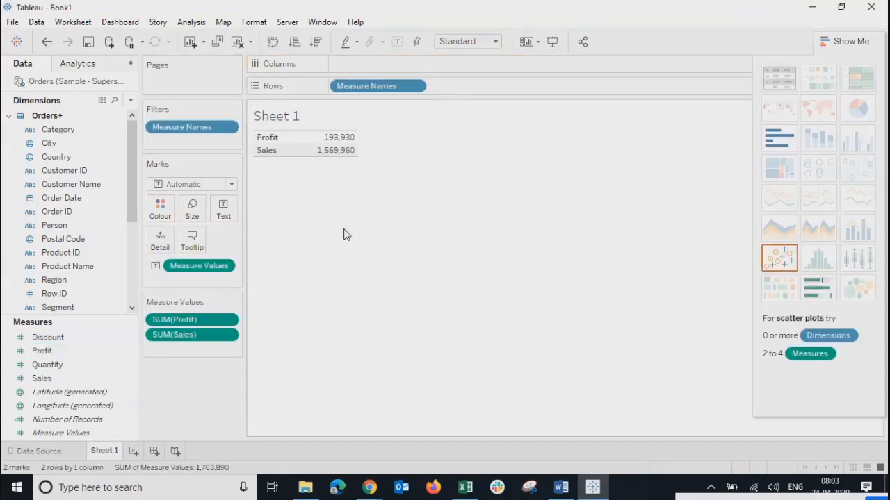
click(78, 66)
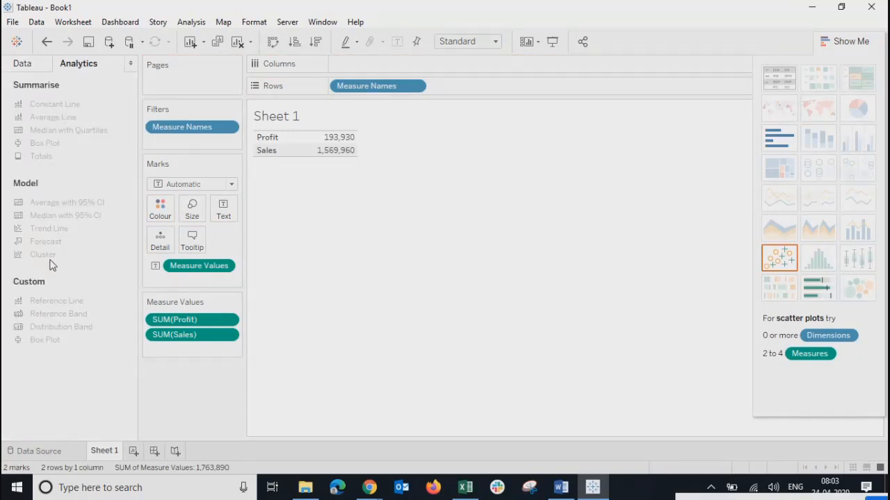
click(308, 148)
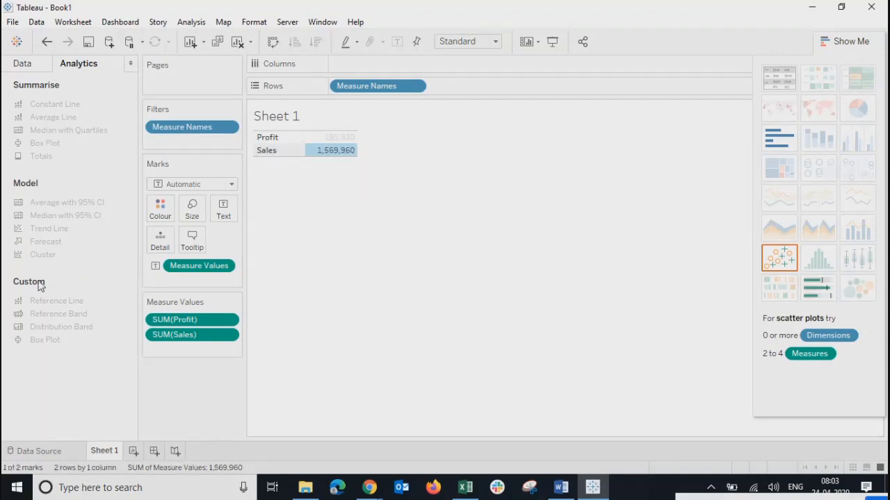
- Break the Profit and Sales table down by Order Date year across the columns and review the applicable analytics options
click(32, 64)
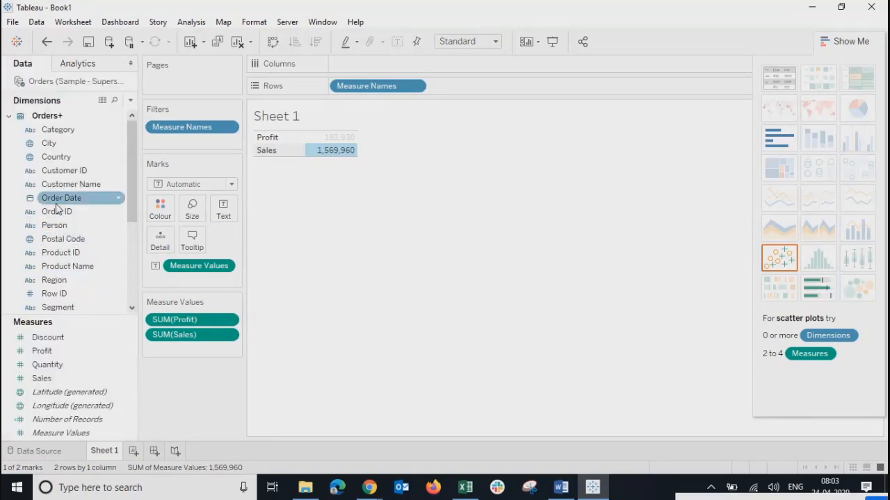
drag(62, 198, 365, 70)
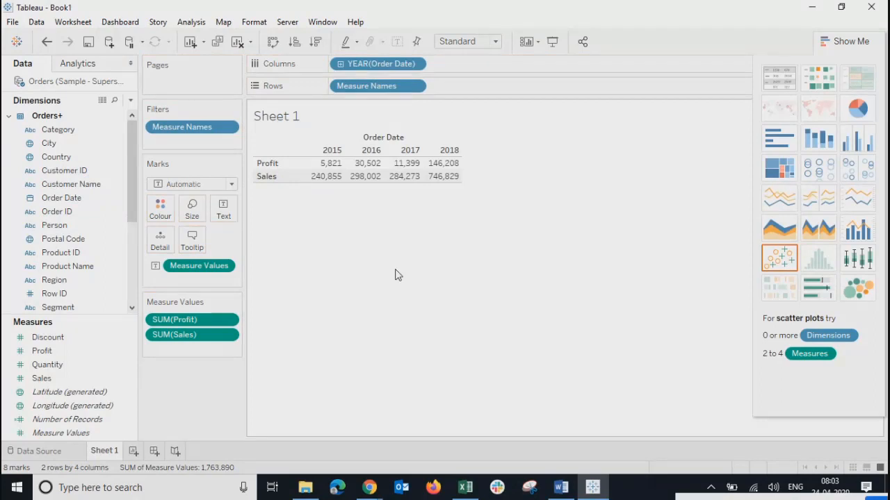
click(78, 65)
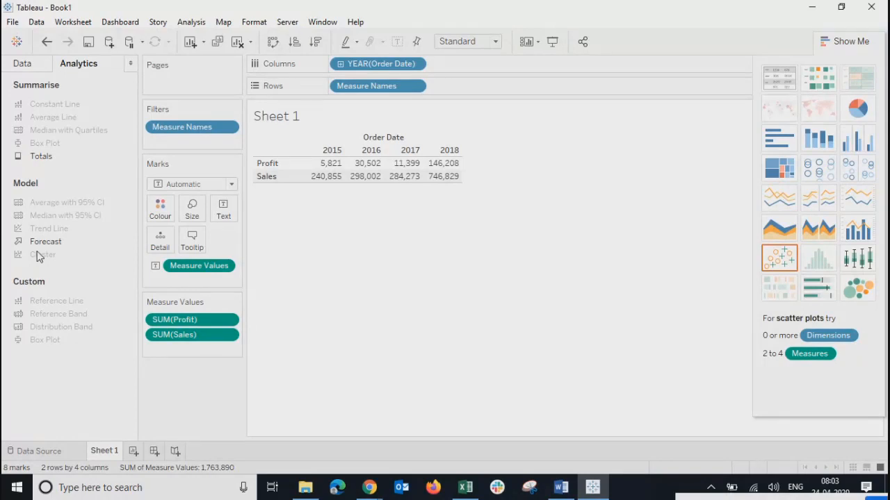
mouse_move(38, 257)
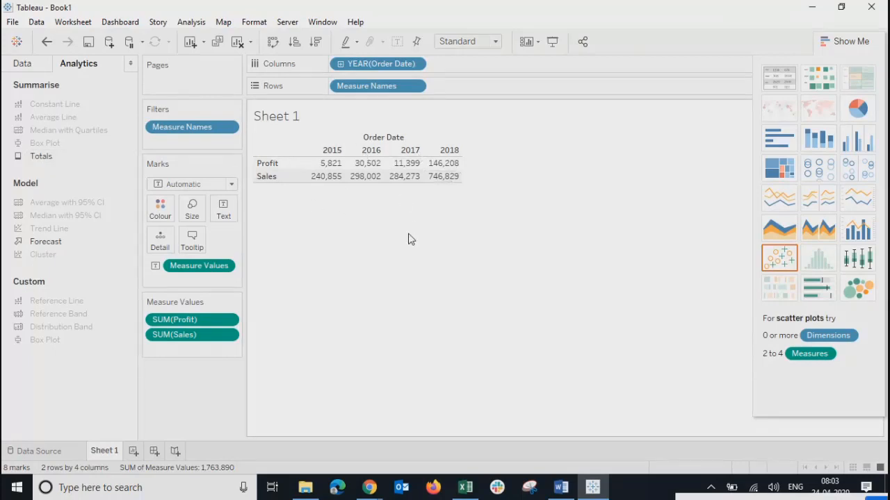
- Set the table's column totals to appear at the top and its row totals to appear on the left
click(182, 27)
mouse_move(252, 137)
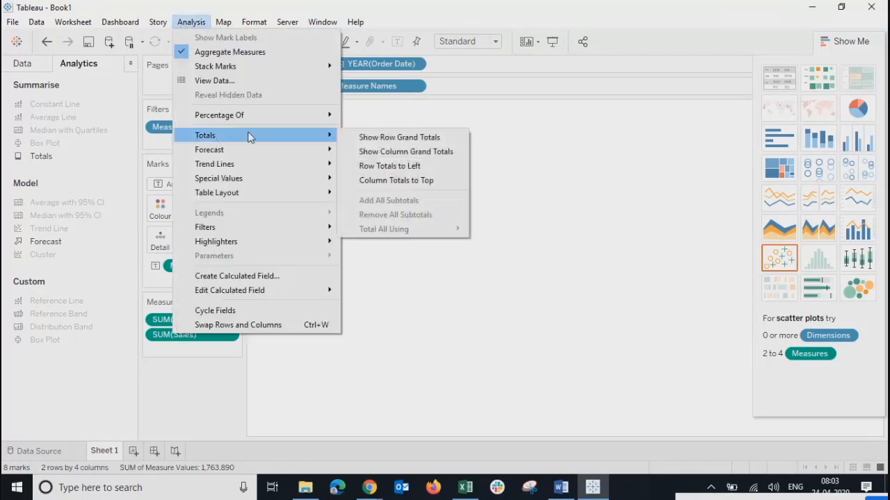
click(388, 181)
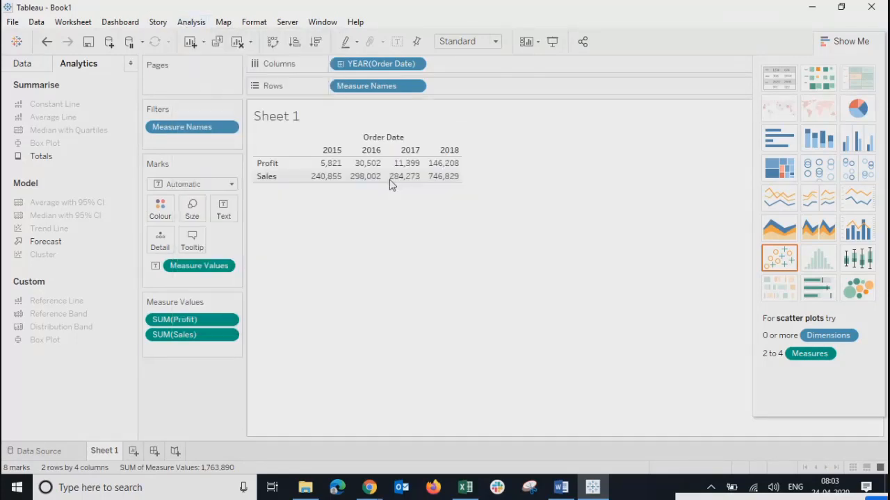
click(187, 23)
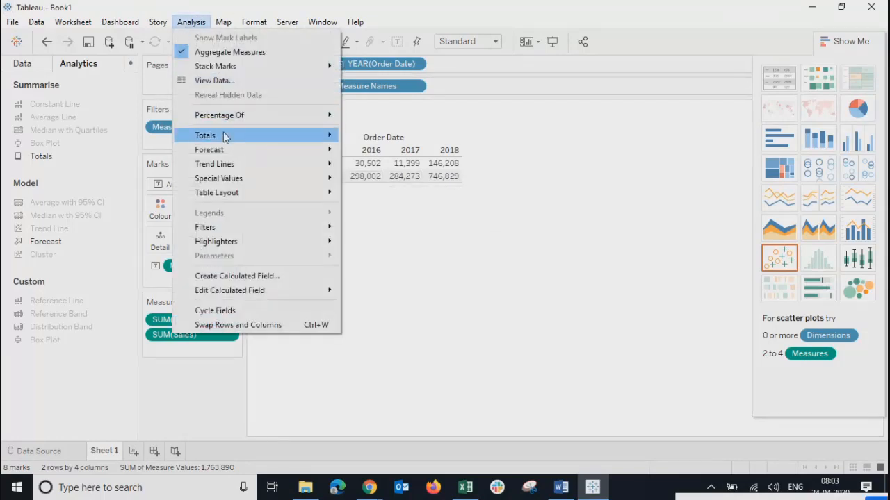
mouse_move(221, 134)
click(387, 167)
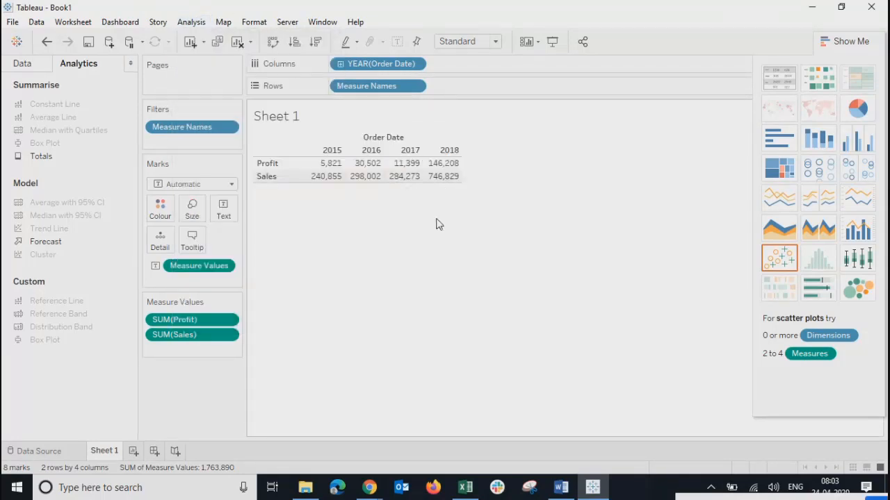
- Turn on both column grand totals and row grand totals for the yearly Profit and Sales table
click(191, 23)
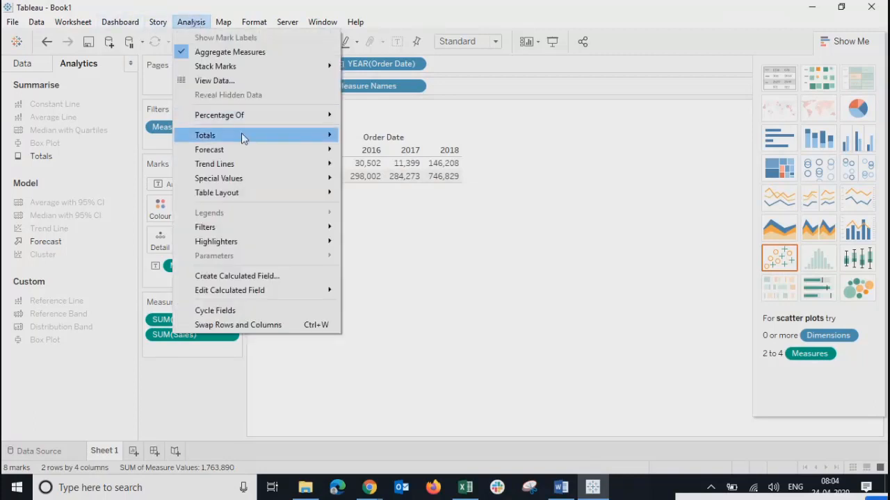
mouse_move(292, 134)
click(383, 151)
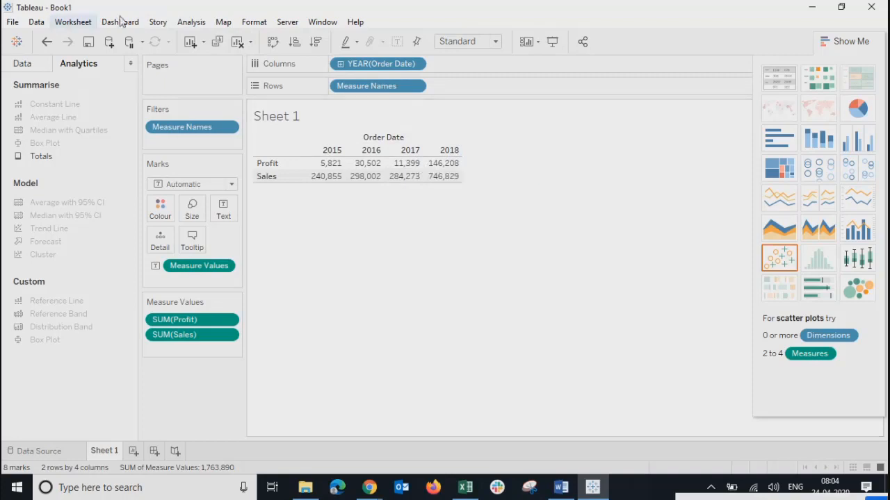
click(192, 23)
mouse_move(272, 135)
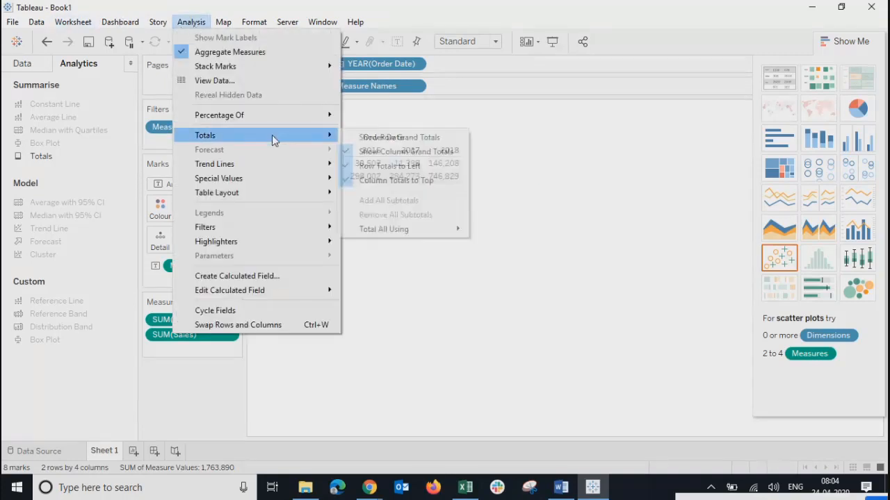
click(377, 137)
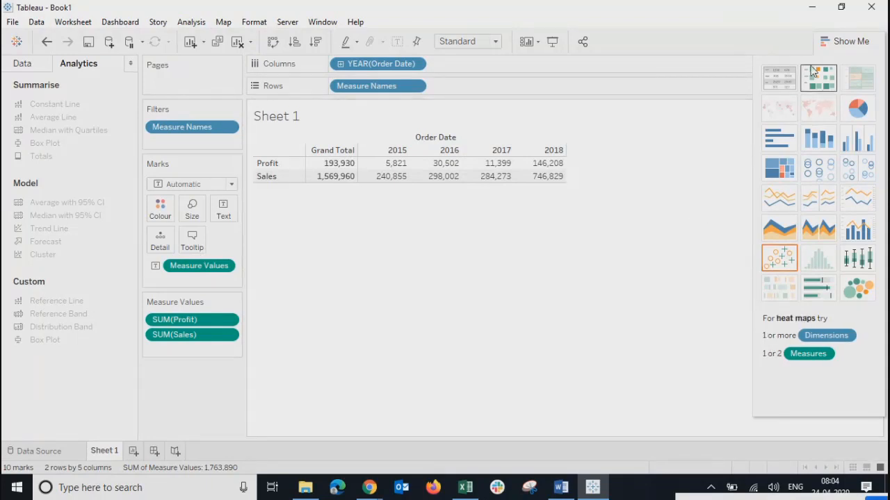
- Close the chart suggestions and examine the Profit and Sales grand total cells in the yearly table
click(854, 41)
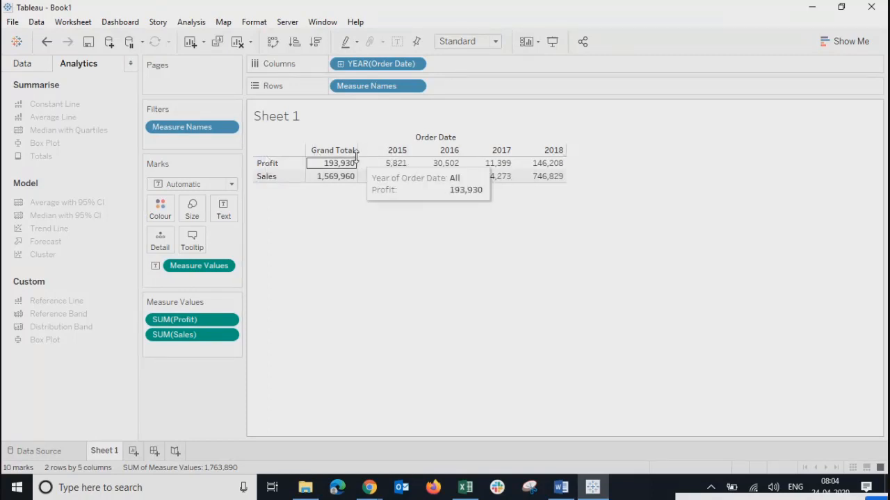
click(338, 163)
click(330, 178)
click(329, 166)
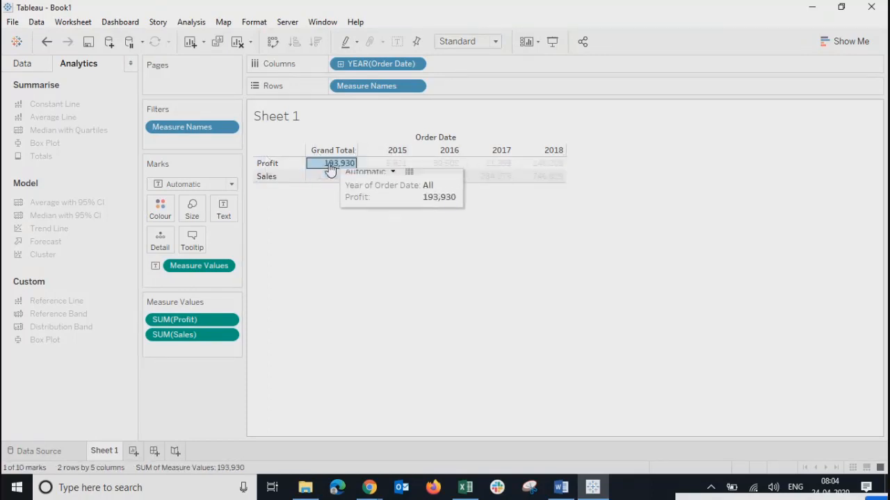
click(323, 177)
click(324, 167)
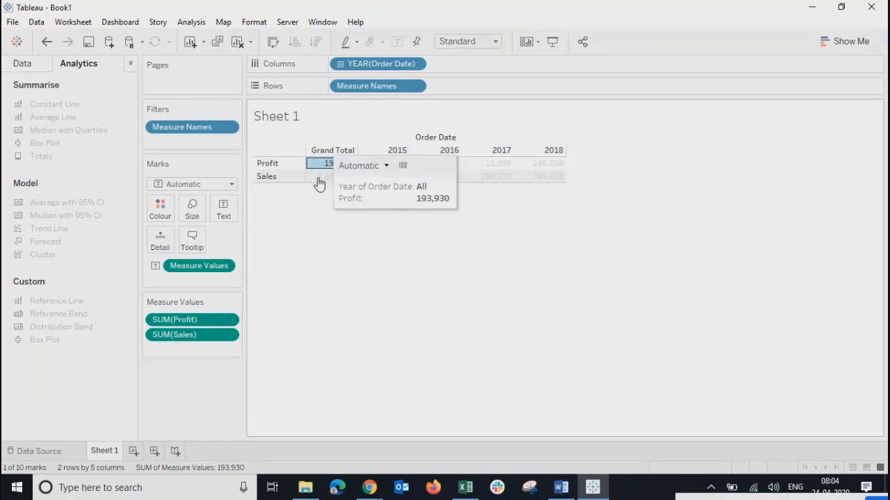
click(319, 181)
click(324, 164)
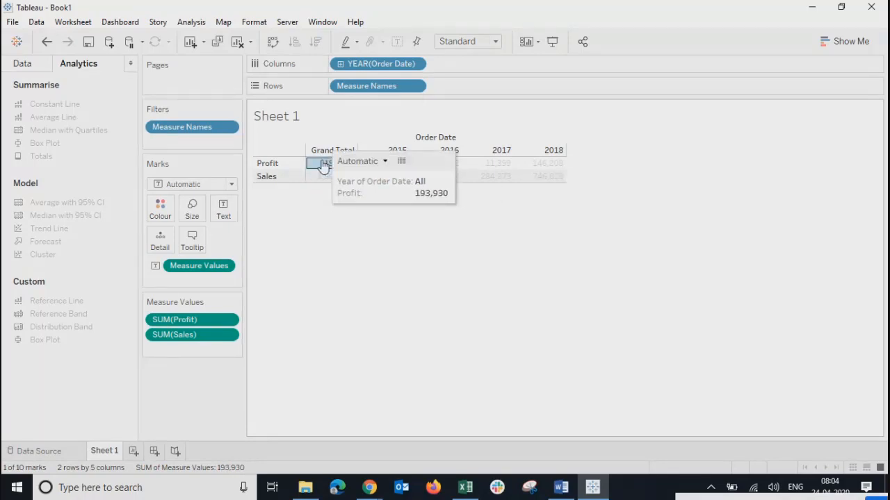
click(311, 178)
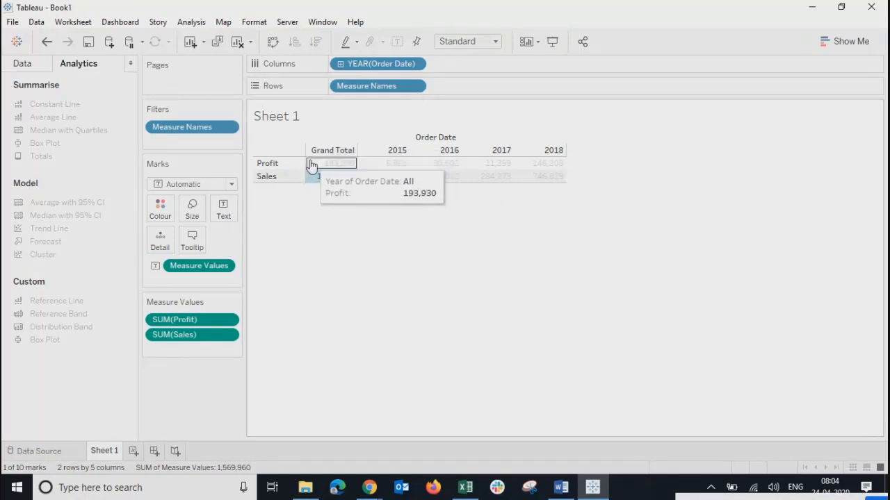
click(311, 165)
click(310, 178)
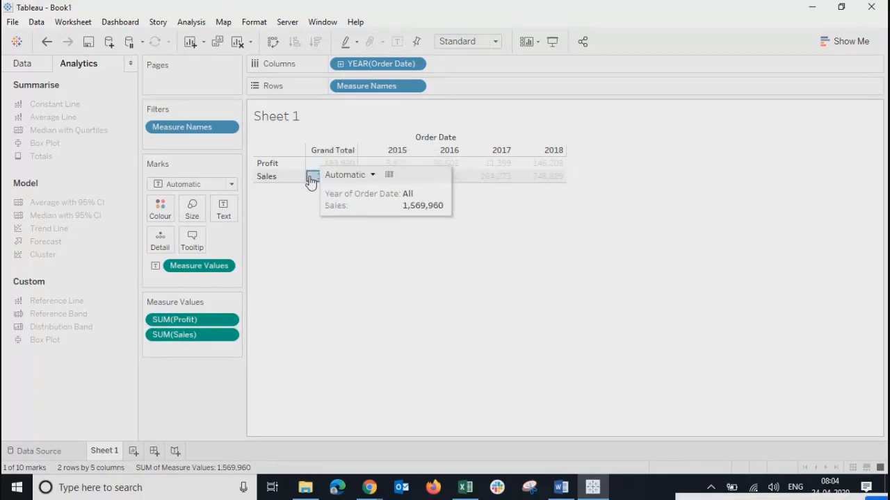
click(326, 252)
- Review the totals options and compare the yearly Profit and Sales values with their grand totals
click(191, 21)
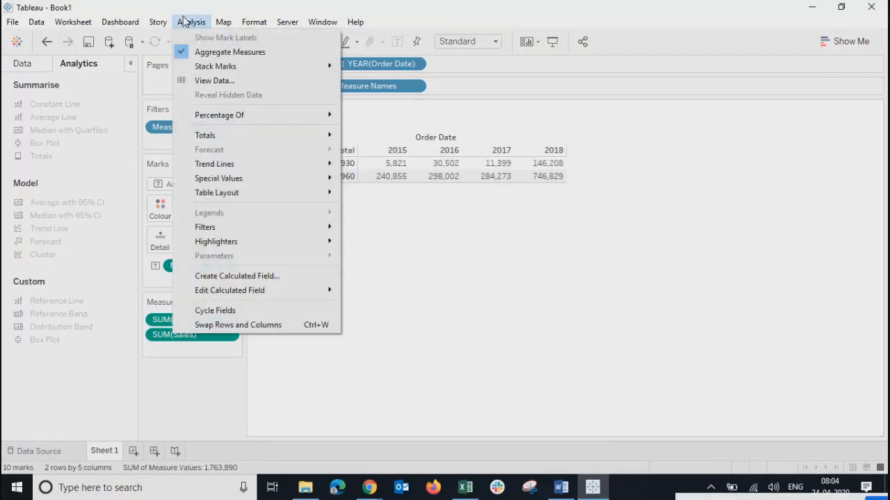
mouse_move(236, 136)
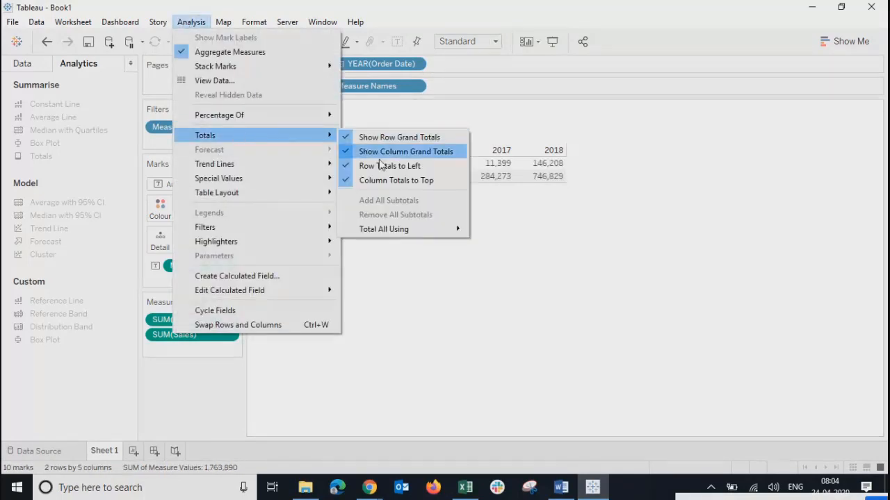
click(719, 239)
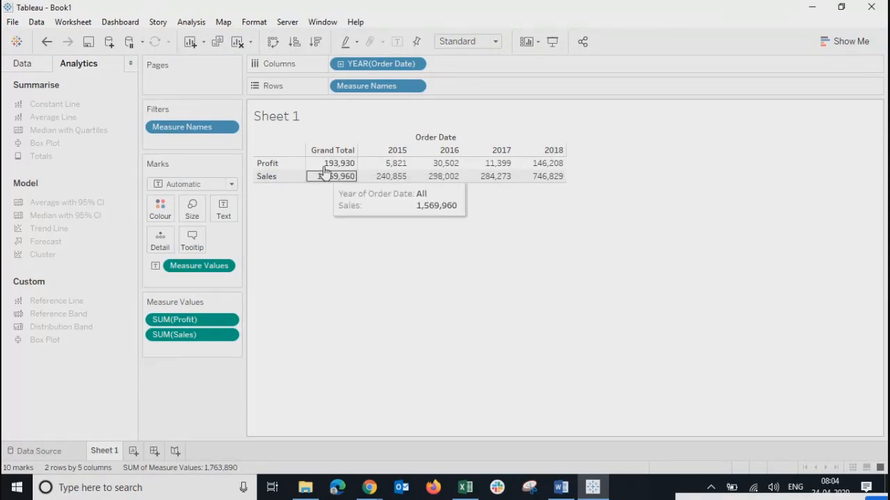
drag(545, 164, 367, 168)
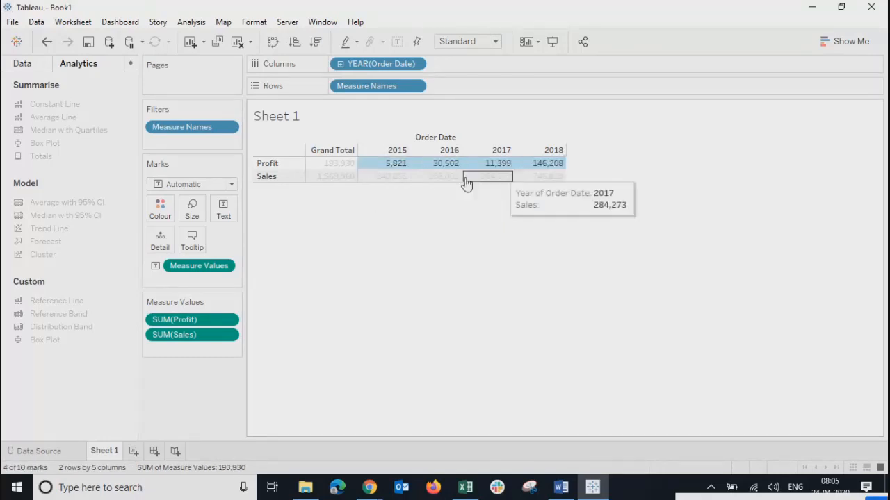
click(325, 167)
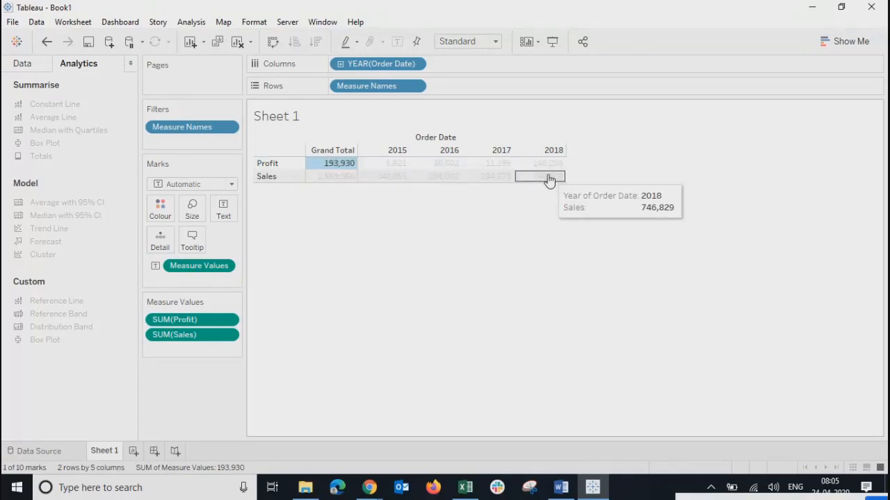
drag(548, 179, 369, 188)
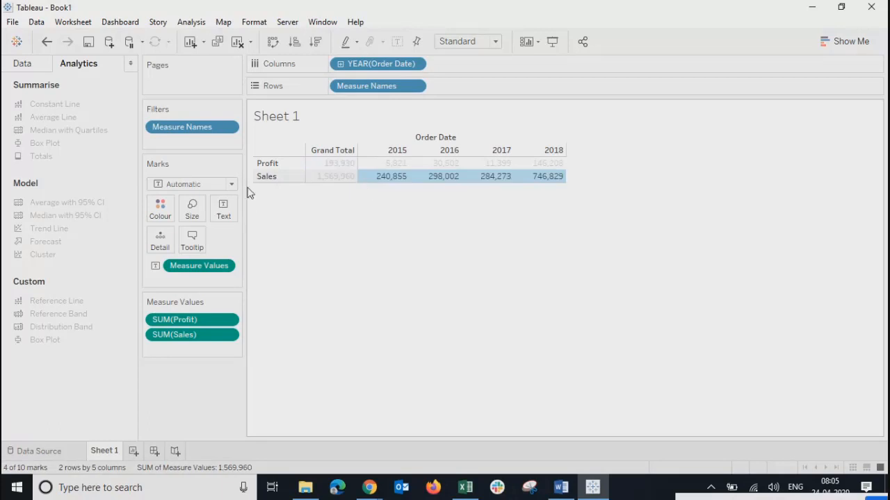
click(329, 178)
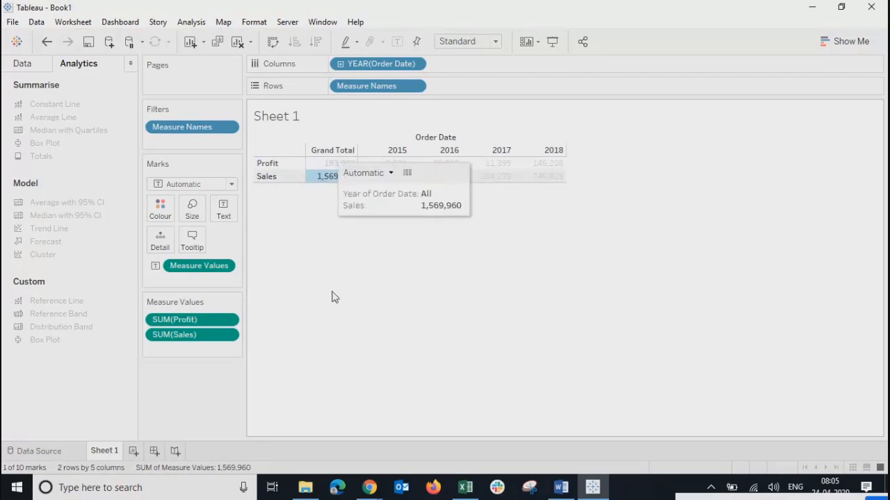
click(332, 297)
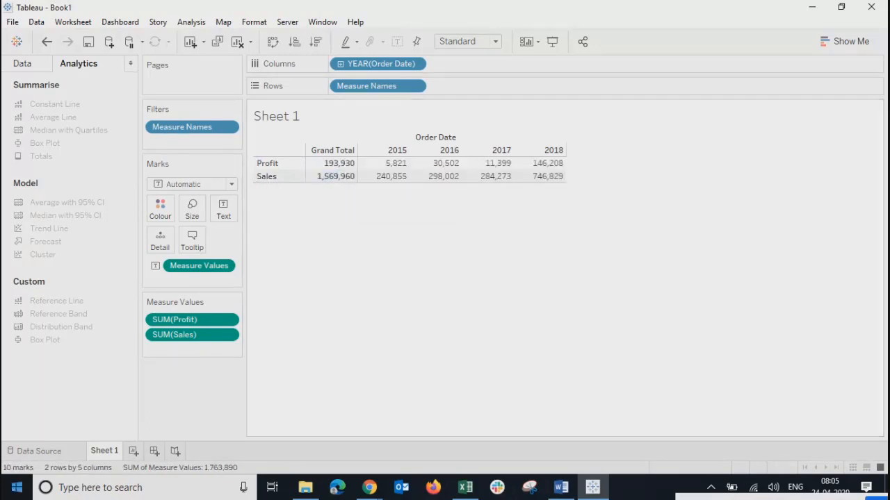
click(193, 21)
click(497, 265)
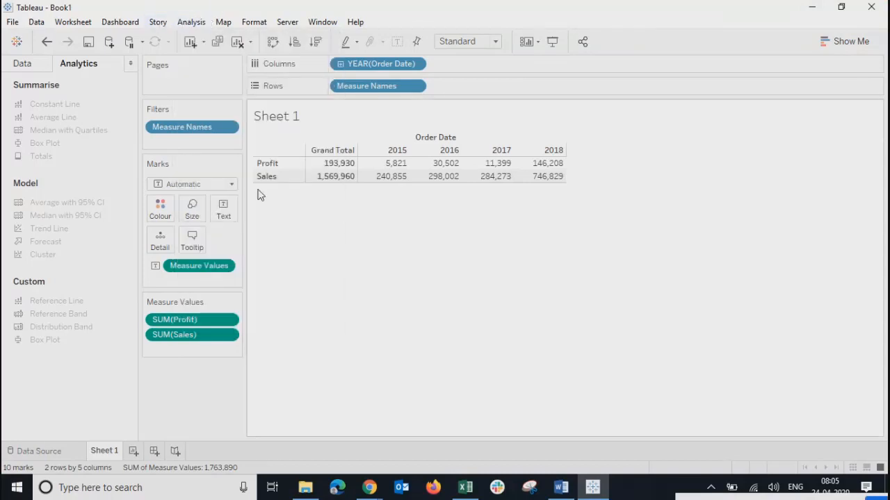
- Add Category to the table rows and place it ahead of Measure Names
click(25, 67)
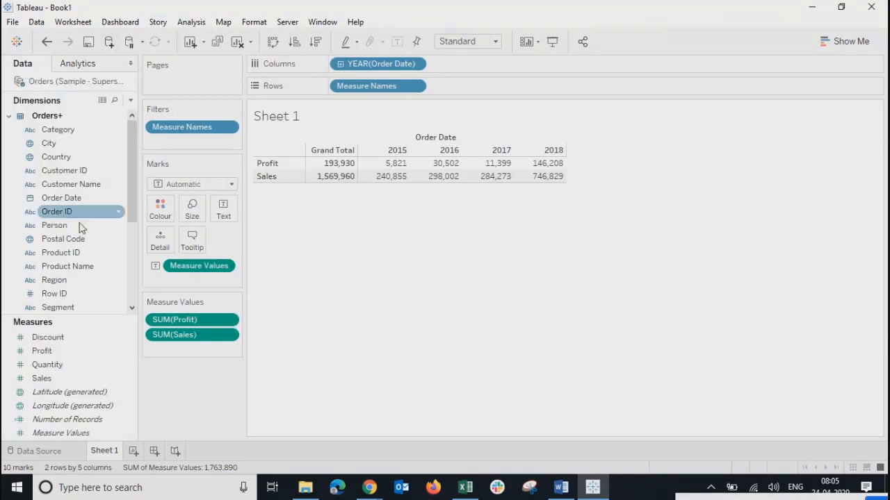
drag(69, 131, 483, 84)
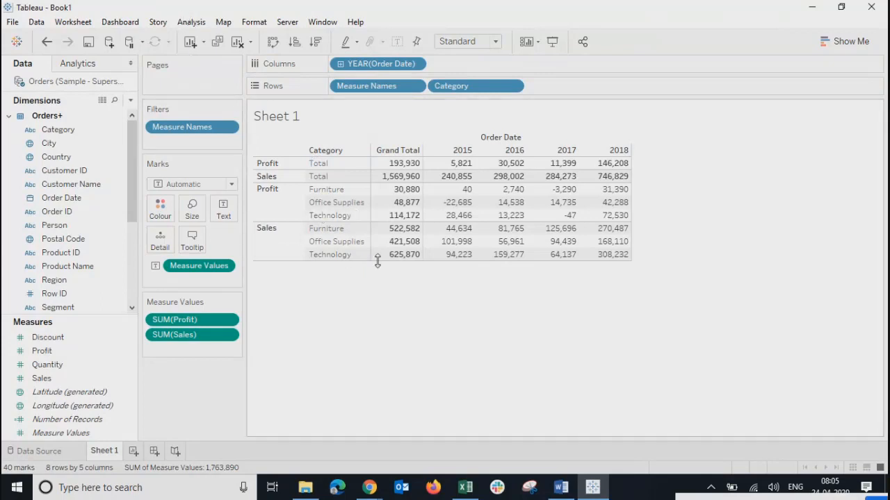
drag(341, 86, 572, 91)
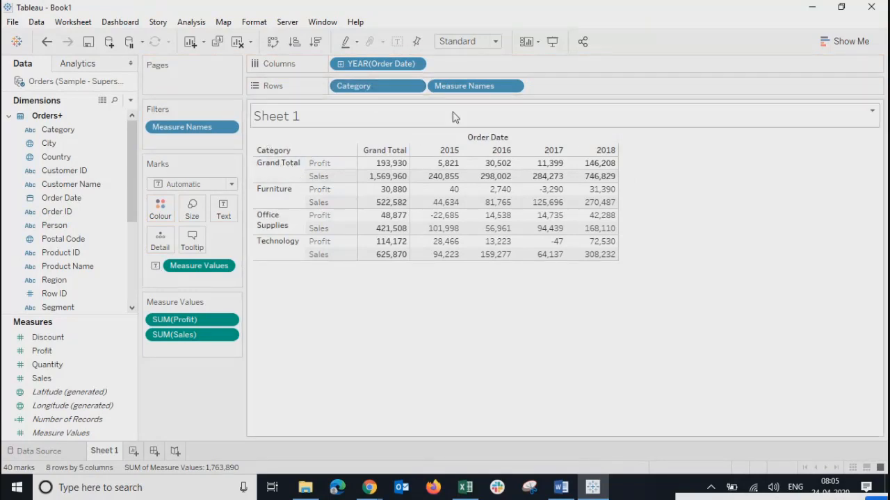
- Set all totals in the table to be calculated using Sum
click(191, 22)
mouse_move(250, 137)
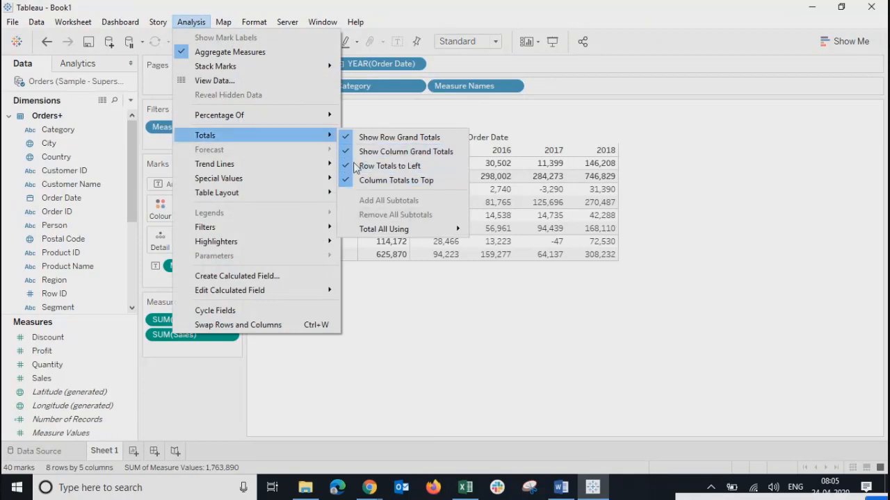
click(447, 336)
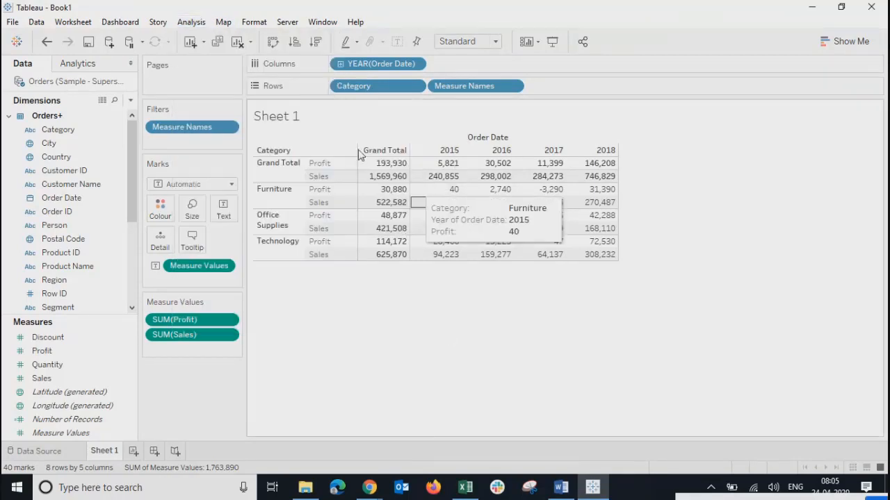
click(191, 23)
mouse_move(273, 136)
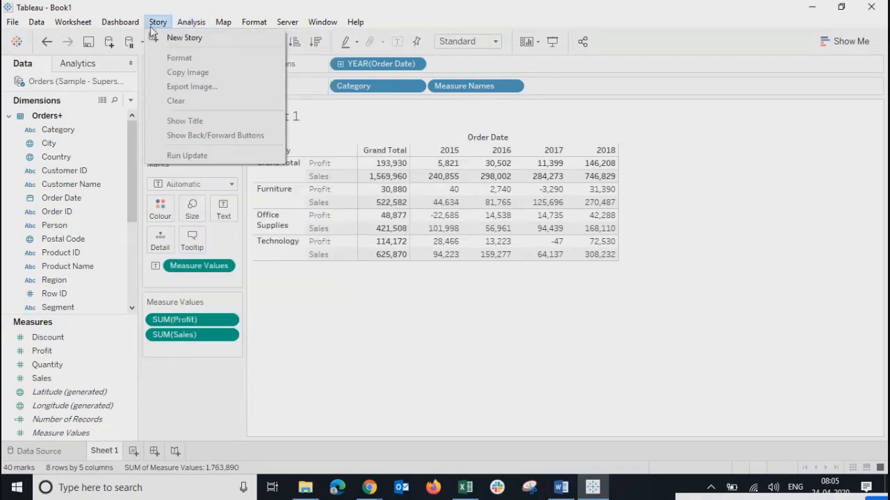
mouse_move(235, 136)
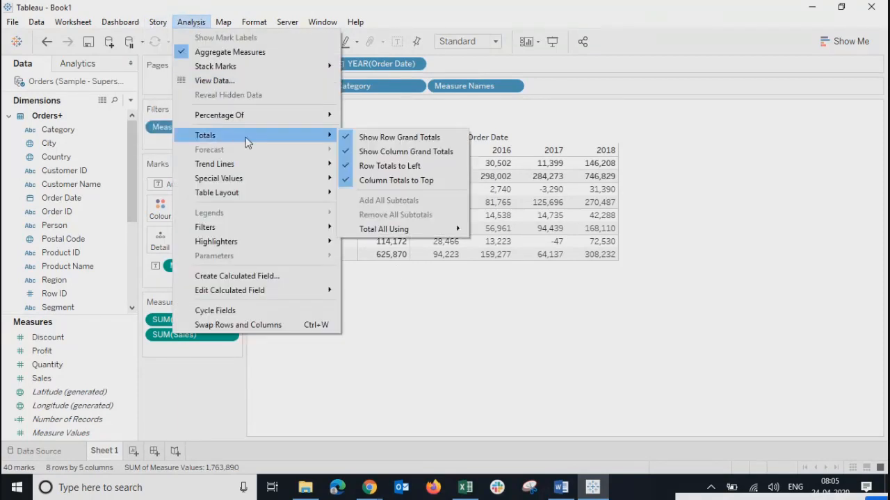
mouse_move(403, 231)
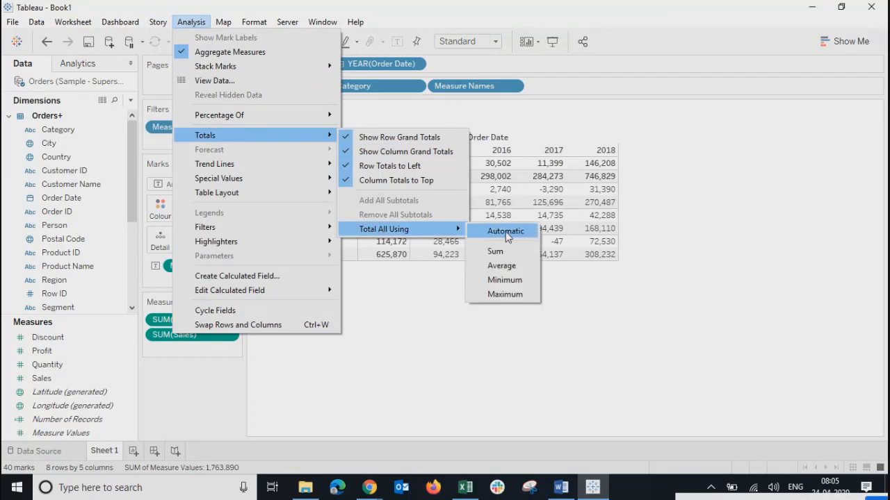
click(498, 251)
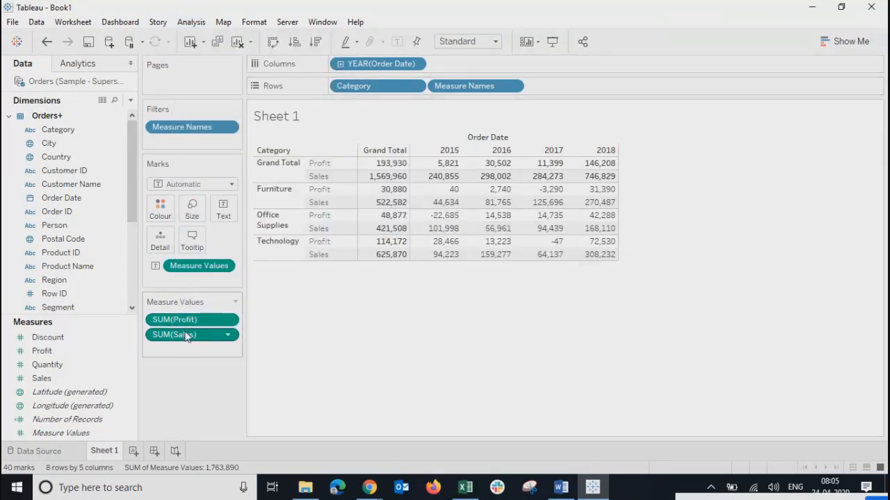
- Remove Sales from the table and inspect the Profit grand totals by year and by category
drag(184, 336, 62, 332)
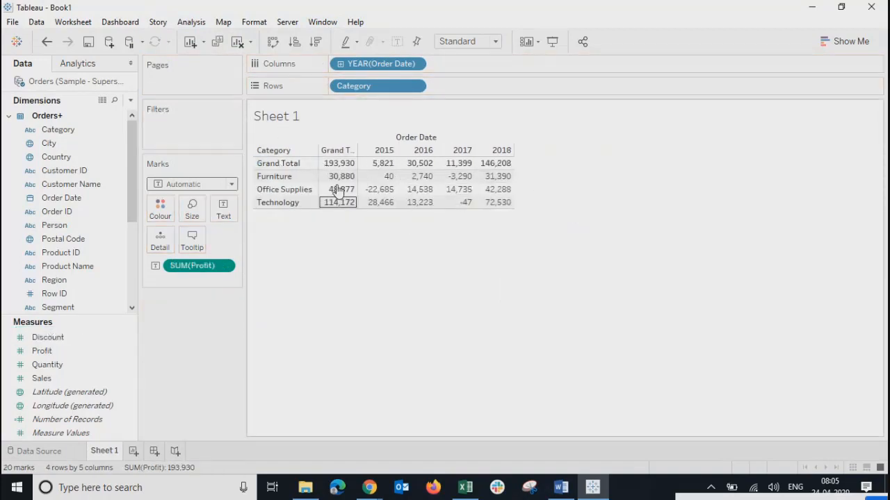
mouse_move(423, 175)
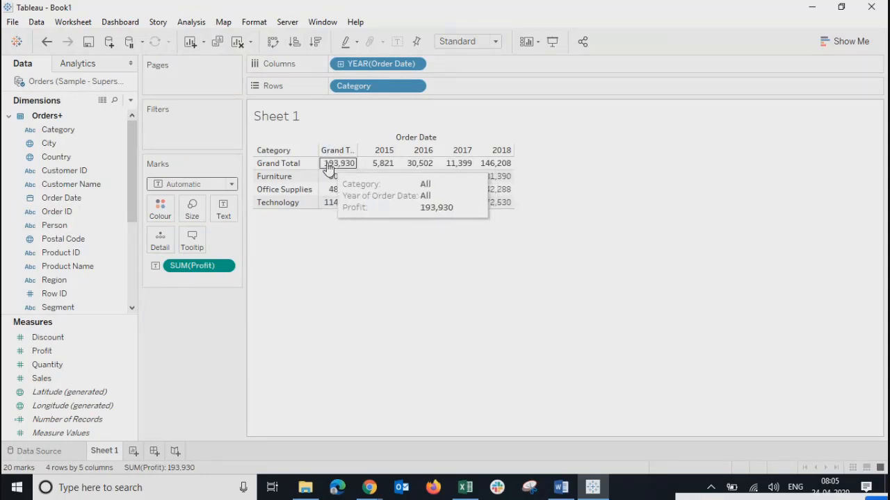
drag(333, 164, 506, 169)
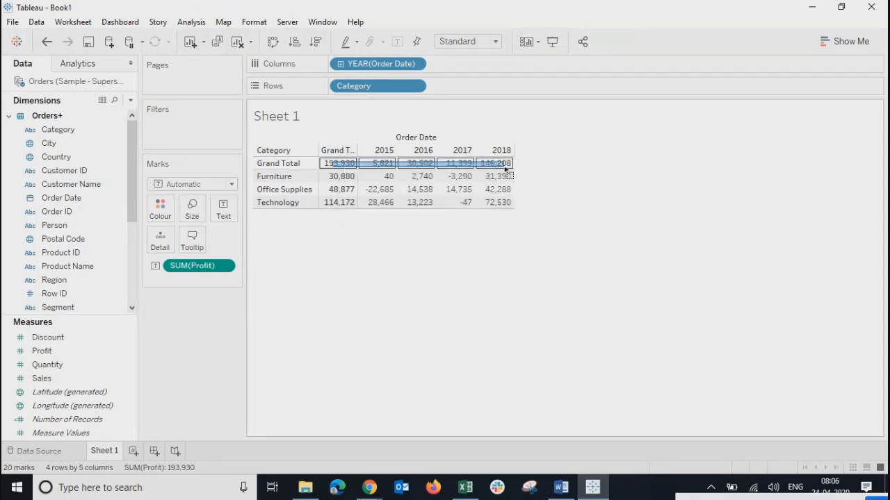
click(338, 177)
click(338, 189)
click(338, 202)
click(338, 189)
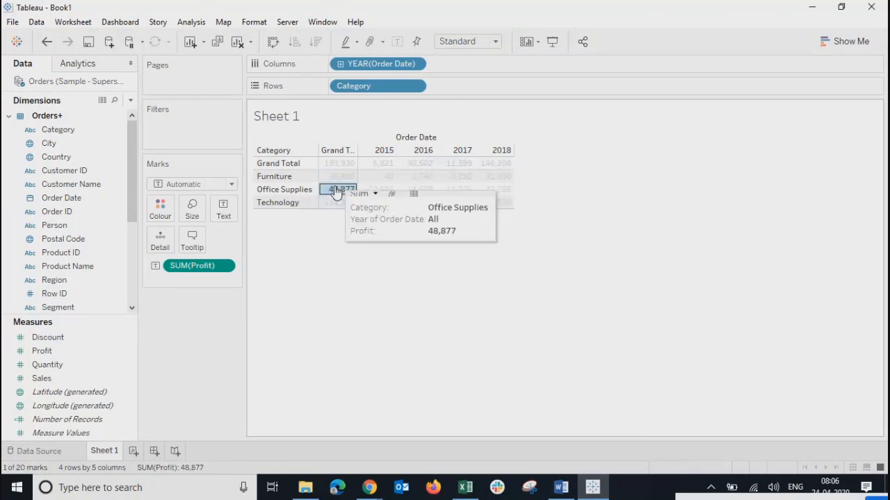
click(332, 233)
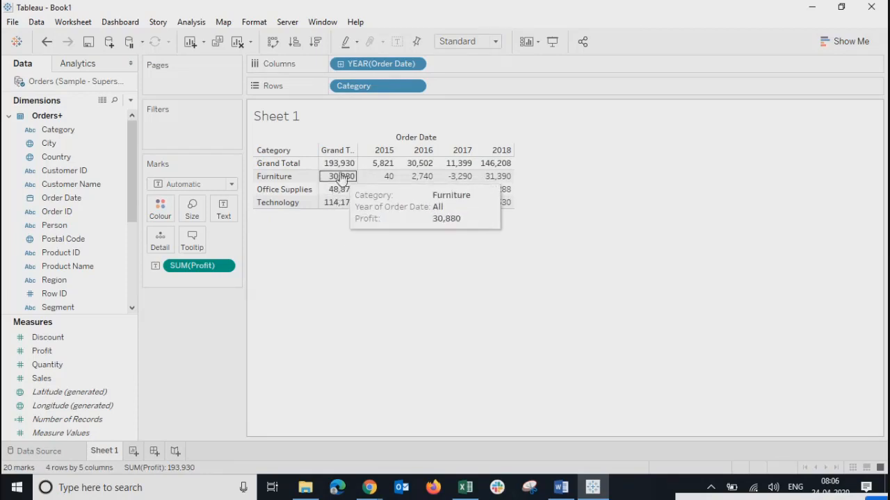
- Turn off the left placement of row totals and the top placement of column totals in the Profit table
click(191, 23)
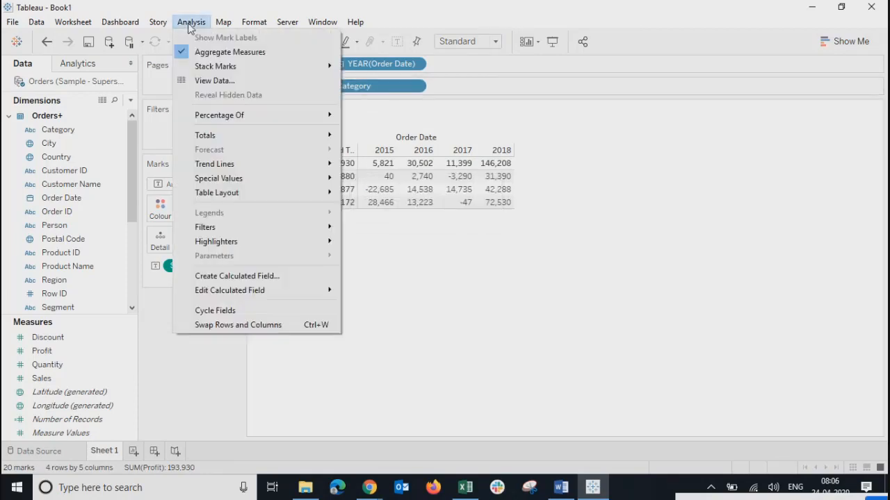
mouse_move(244, 139)
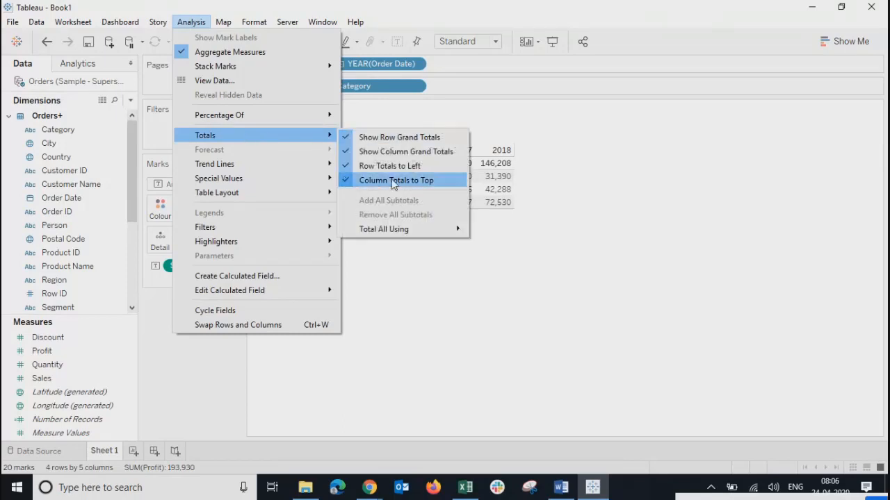
click(345, 169)
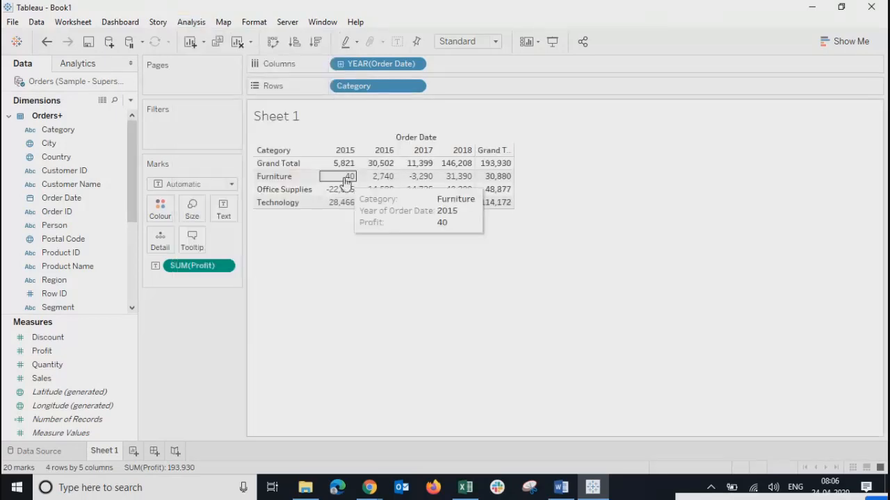
click(192, 22)
mouse_move(216, 135)
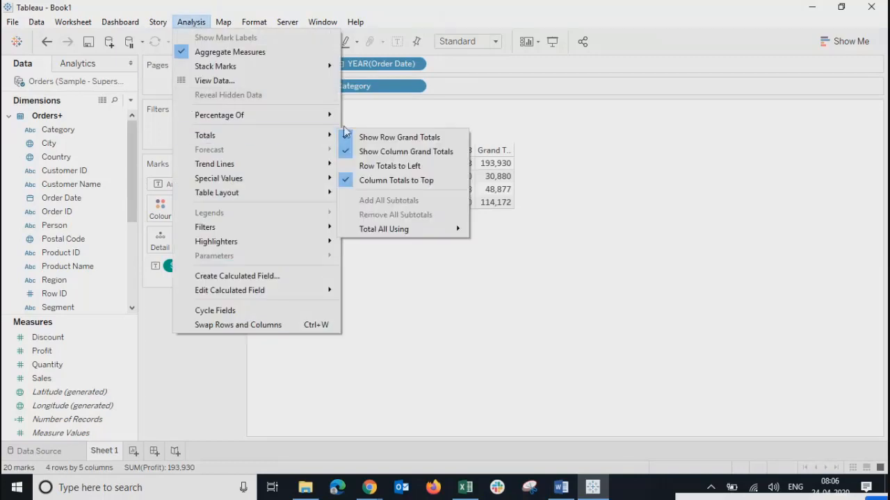
click(348, 179)
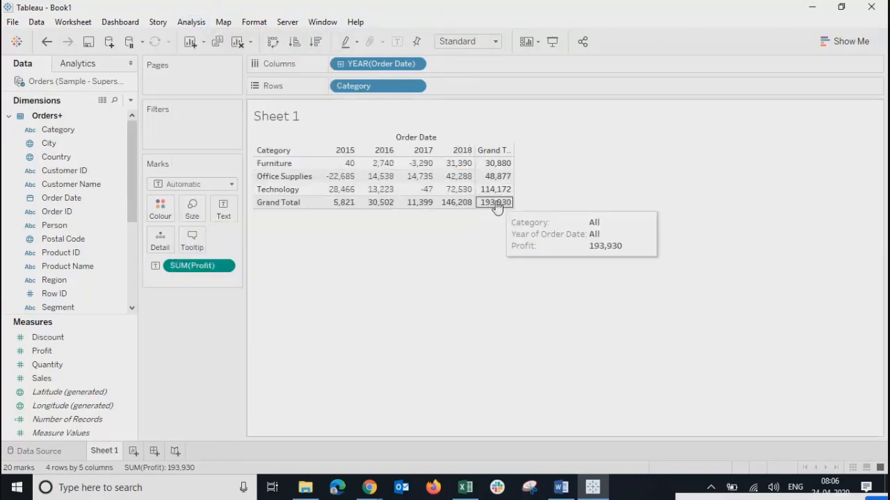
mouse_move(483, 195)
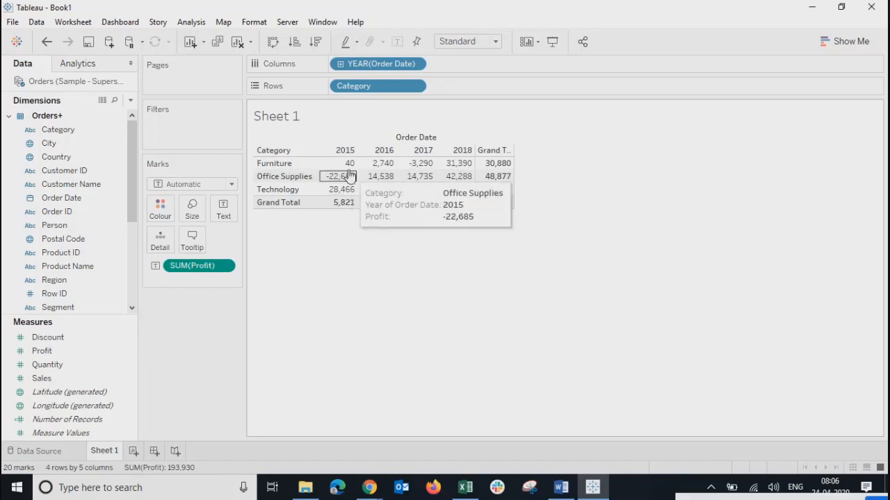
- Add Sub-Category to the table rows after Category to break Profit down further
mouse_move(347, 172)
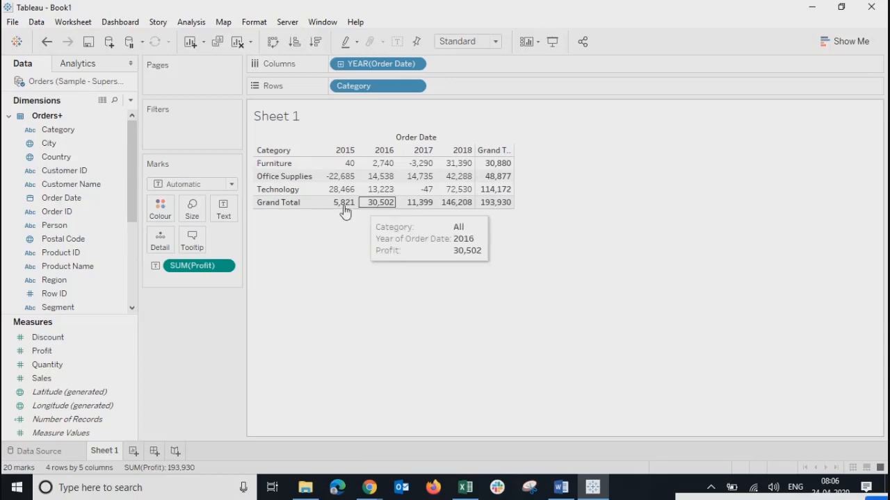
mouse_move(507, 209)
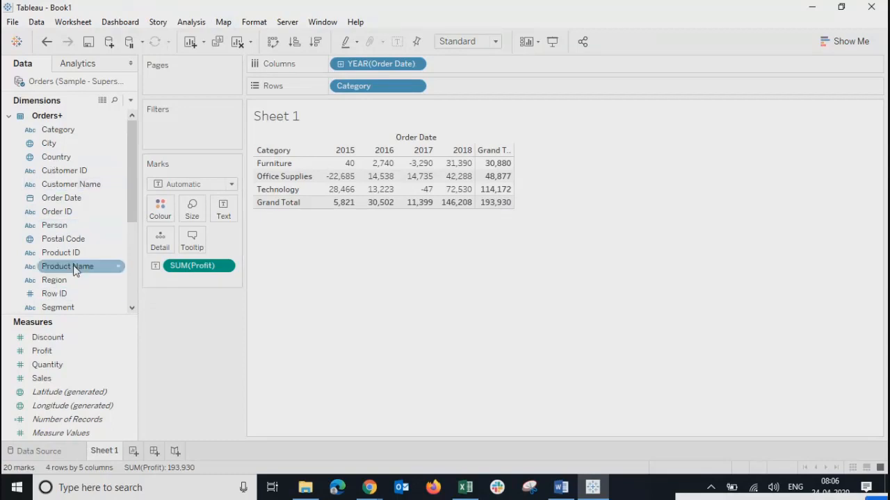
scroll(75, 269, down, 4)
drag(63, 226, 461, 85)
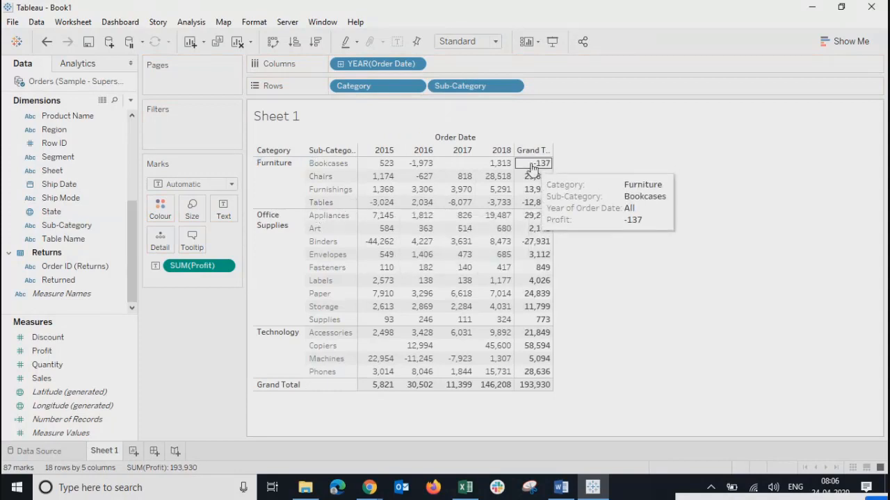
- Highlight the table's grand totals and move Appliances between Paper and Storage within Office Supplies
drag(532, 164, 544, 391)
drag(363, 380, 544, 393)
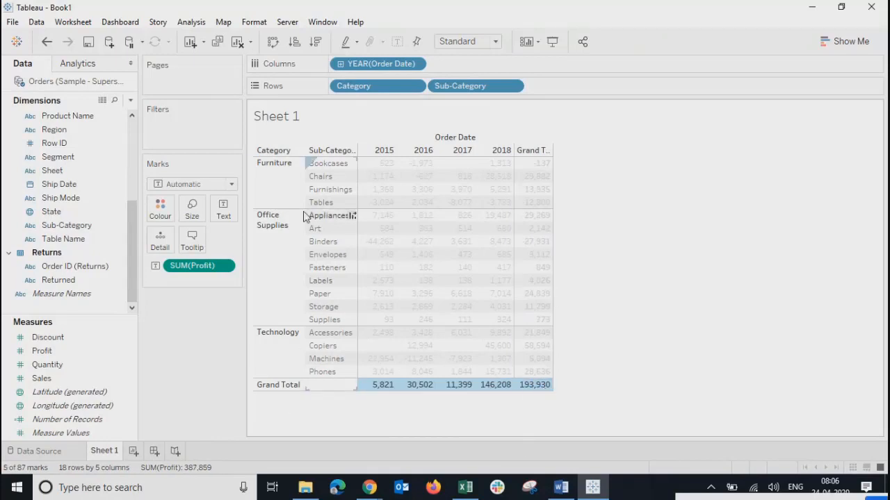
drag(324, 219, 335, 310)
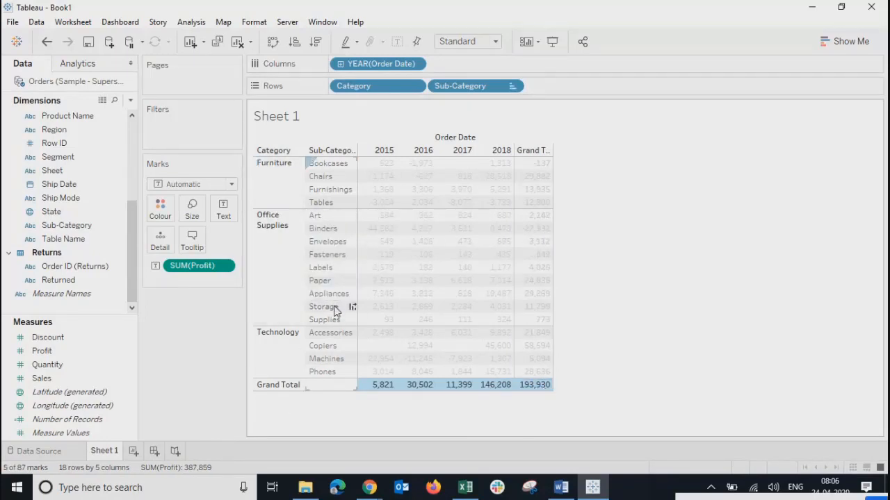
- Highlight the Office Supplies, Furniture and Technology blocks to examine which sub-category rows each category covers
click(283, 247)
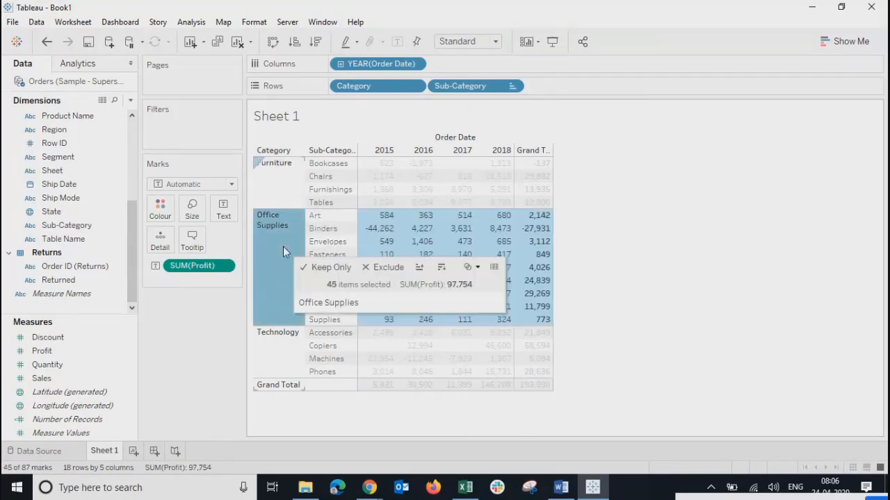
click(265, 187)
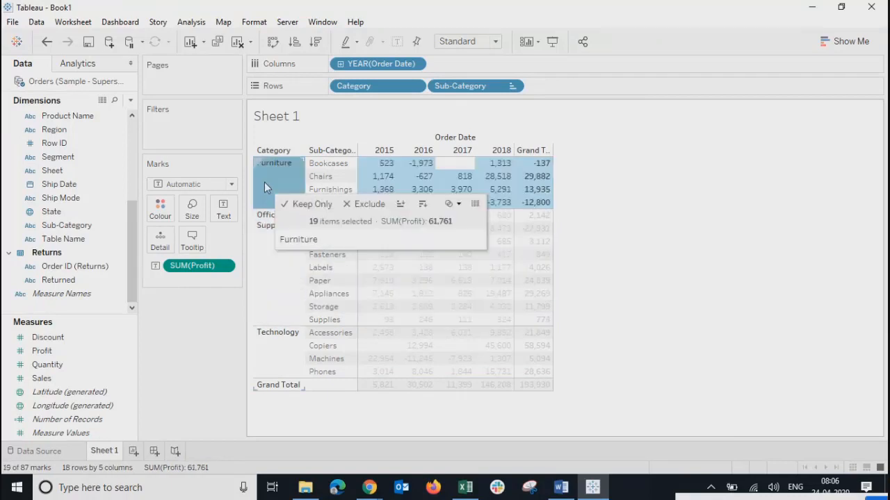
click(275, 358)
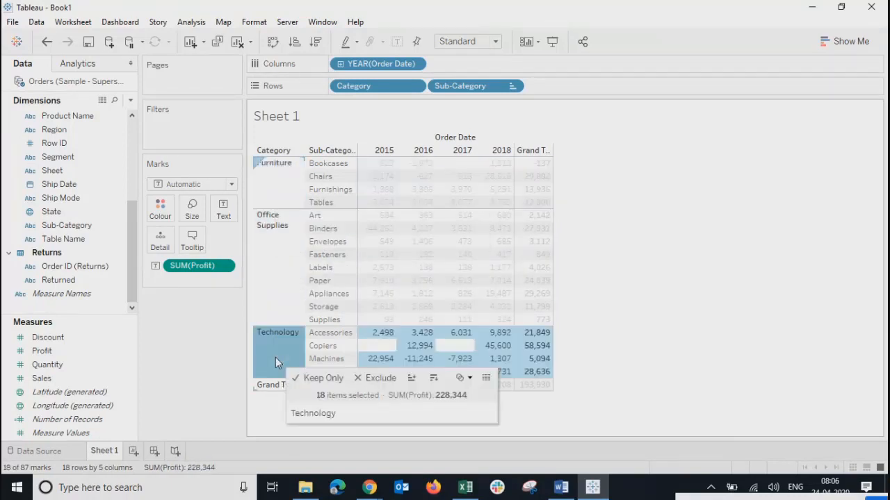
click(714, 241)
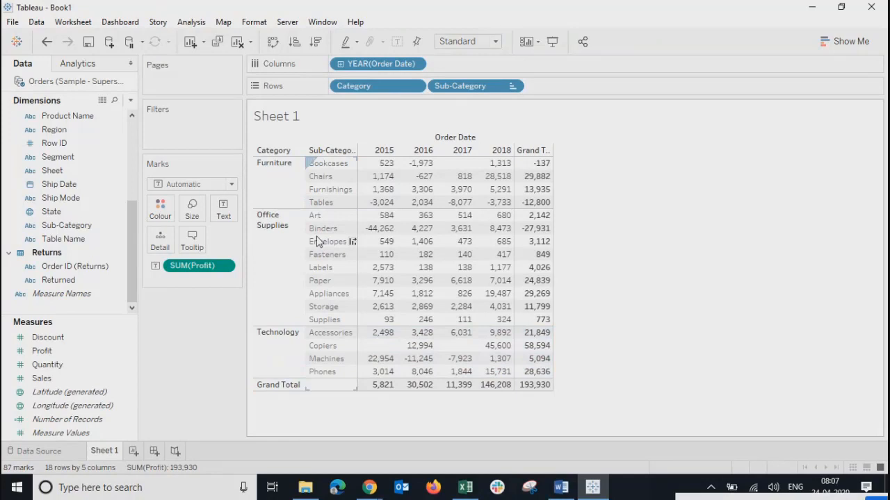
click(282, 268)
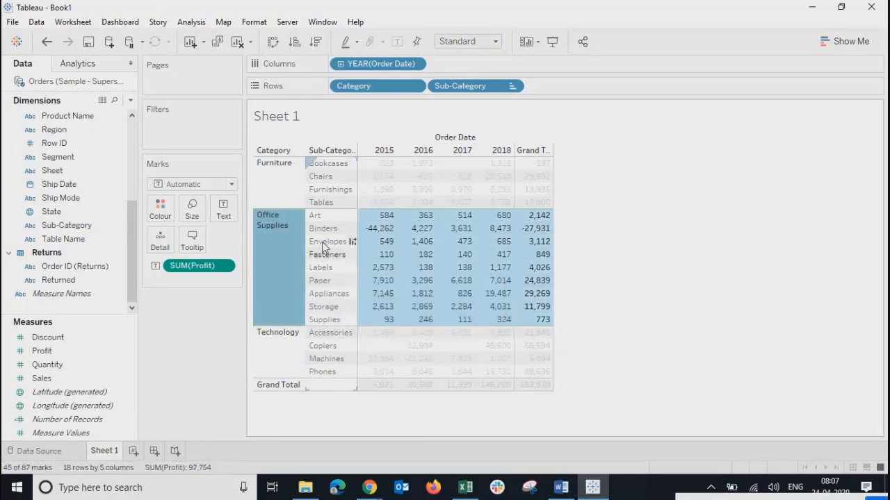
- Add all subtotals to the Profit table so each category gets a total row
click(198, 25)
mouse_move(276, 136)
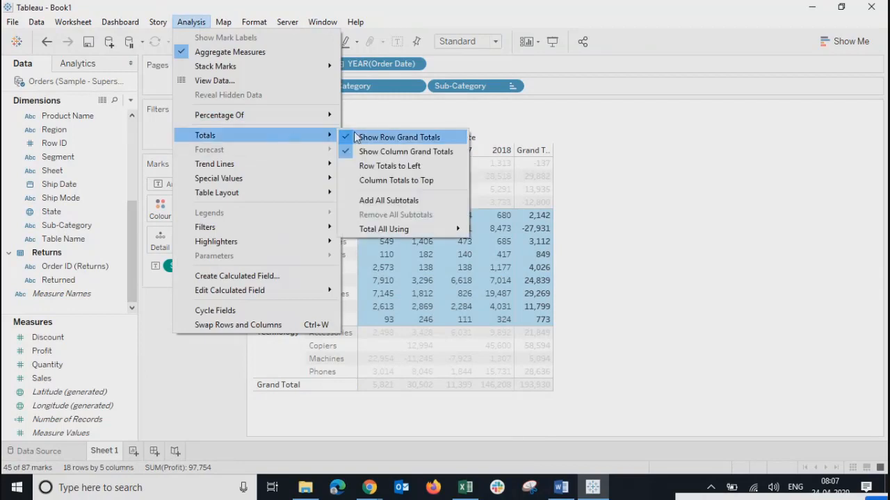
click(397, 200)
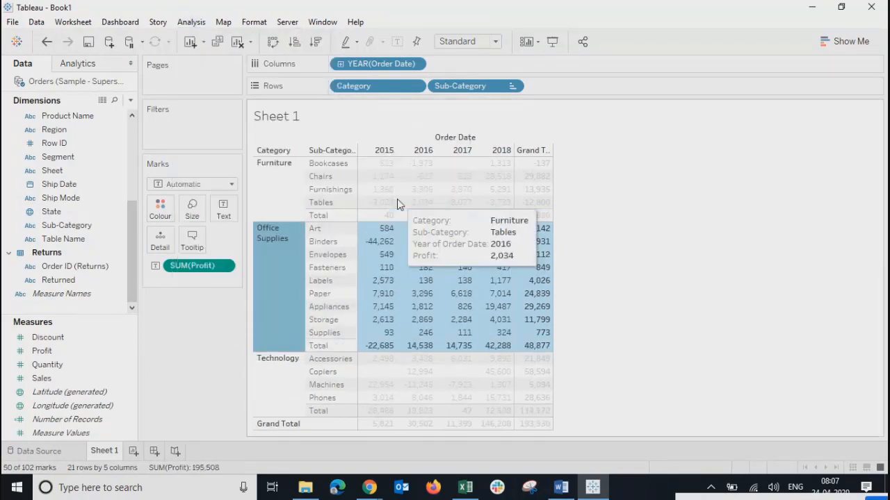
- Examine the subtotal rows of Furniture, Office Supplies and Technology, and compare them with the Grand Total row
click(789, 273)
click(273, 182)
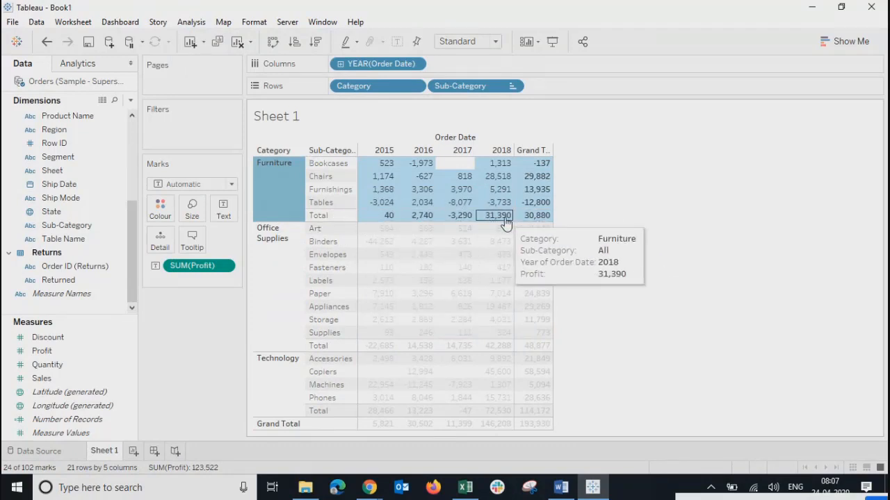
click(293, 297)
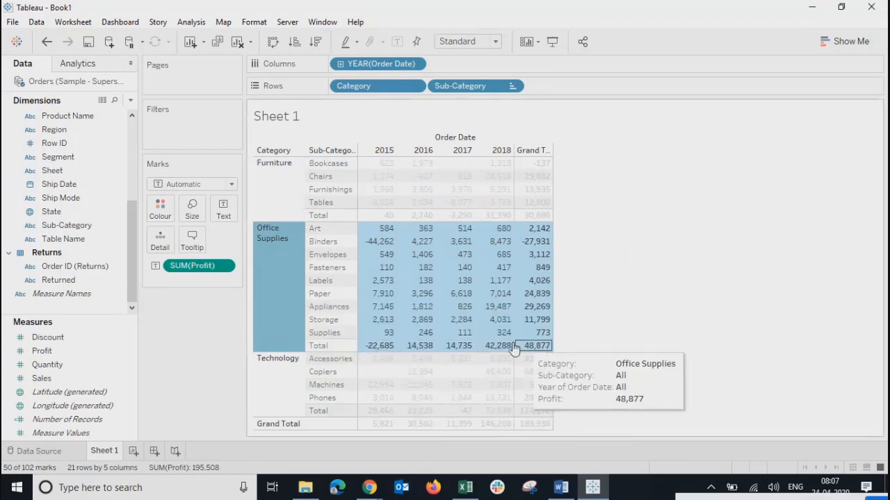
click(265, 406)
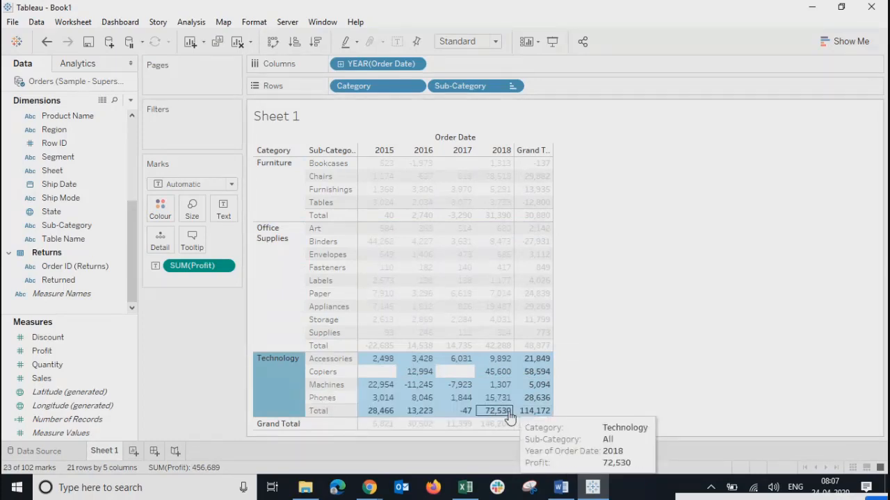
click(274, 428)
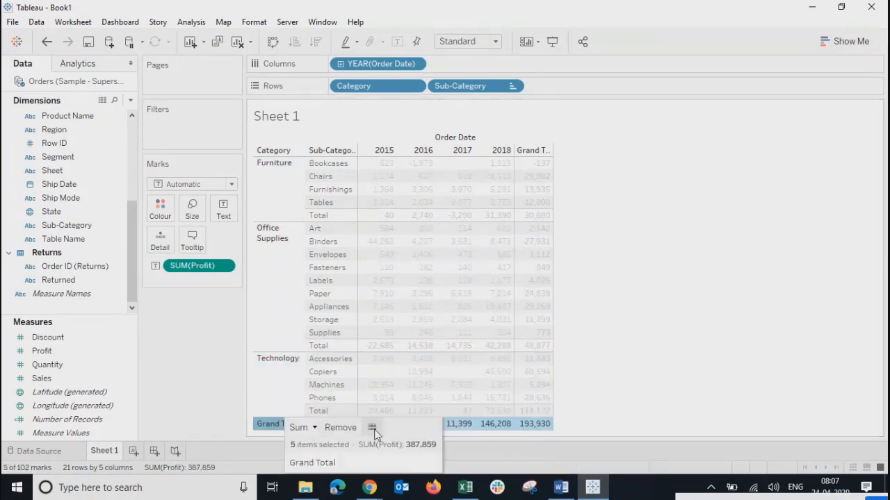
mouse_move(525, 429)
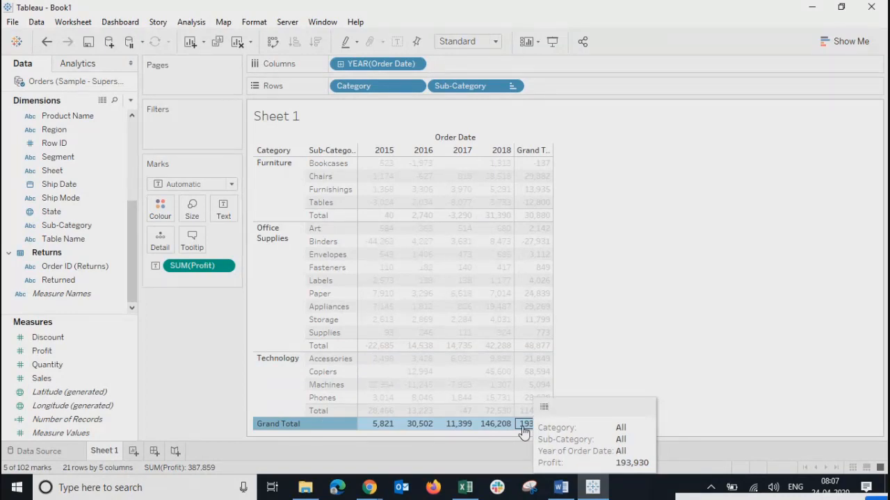
mouse_move(532, 243)
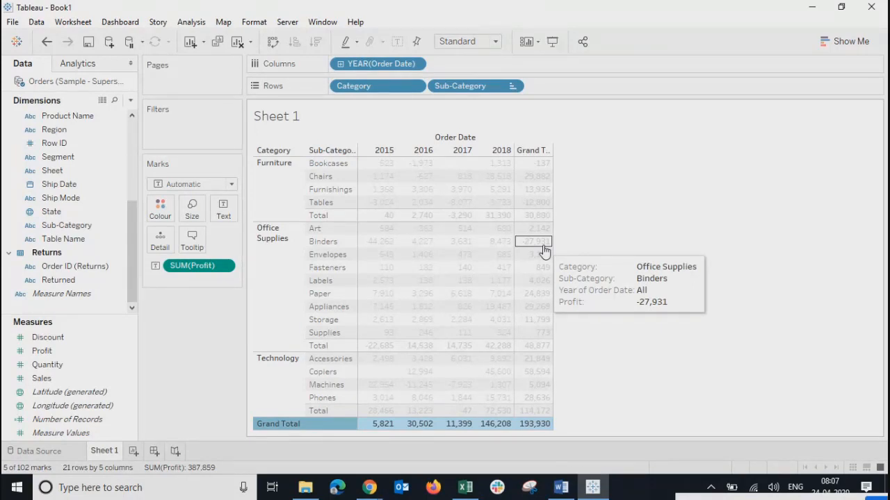
click(599, 220)
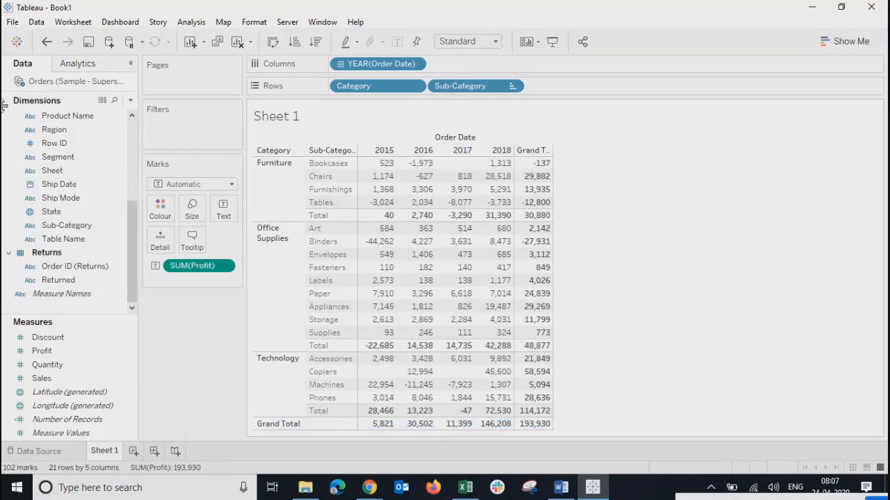
- Check the Totals analytics option and remove Sub-Category and Category from the table rows
click(78, 63)
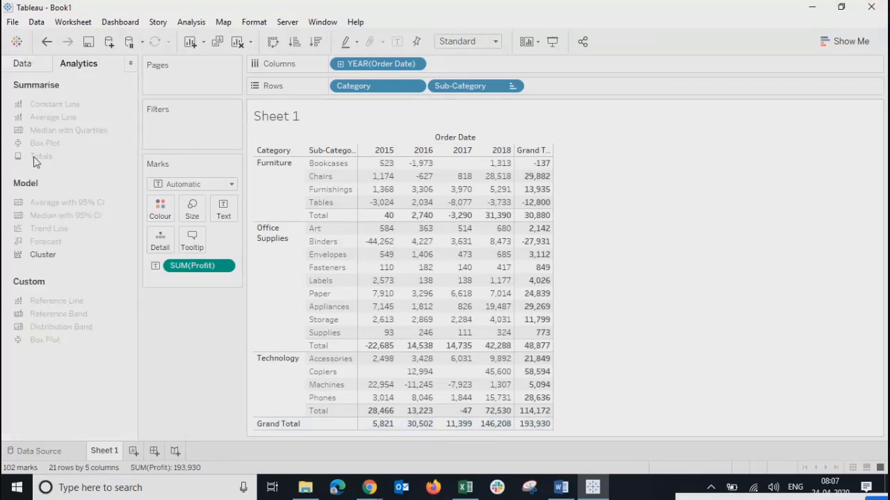
click(491, 216)
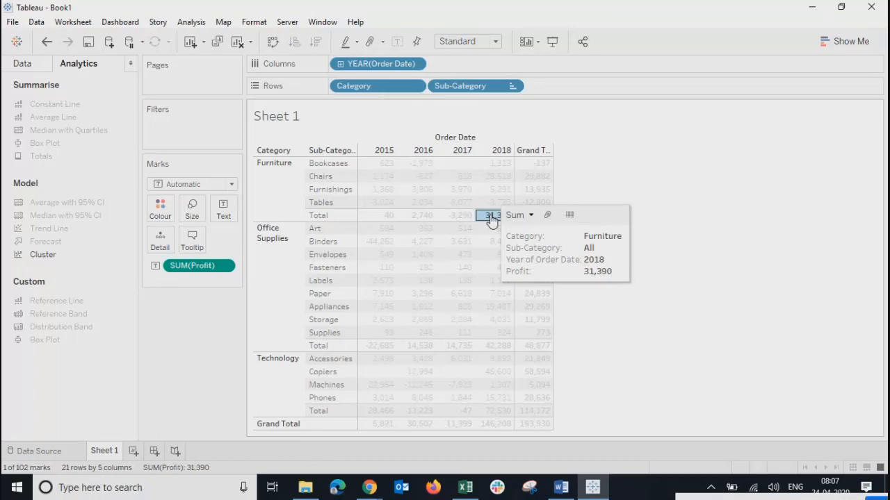
click(512, 86)
click(461, 322)
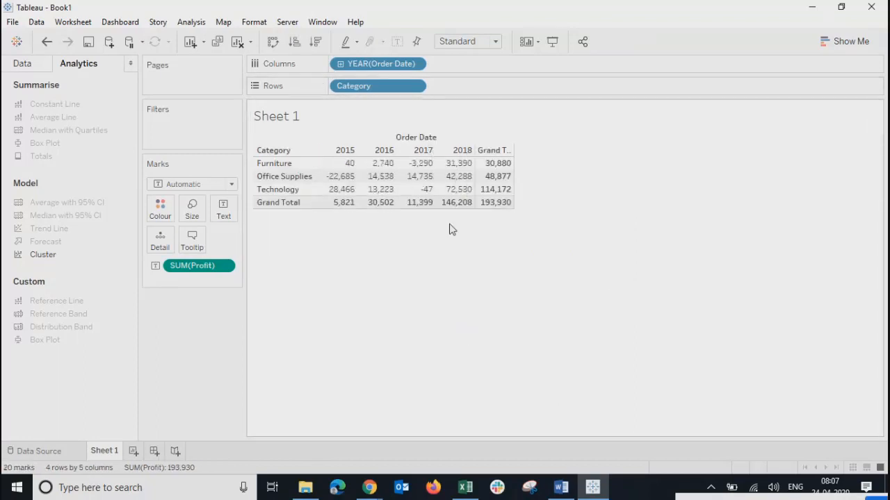
click(415, 87)
click(350, 310)
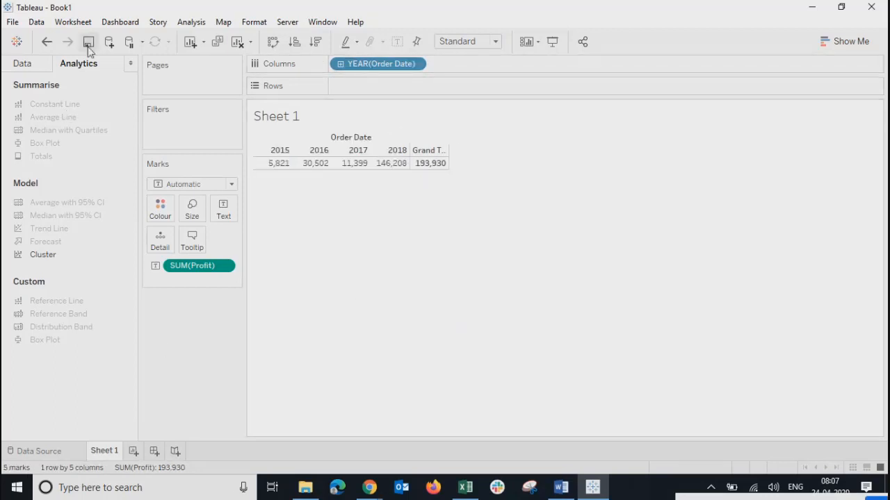
- Add Sales to the marks and show it as text alongside Profit in the yearly table
click(25, 66)
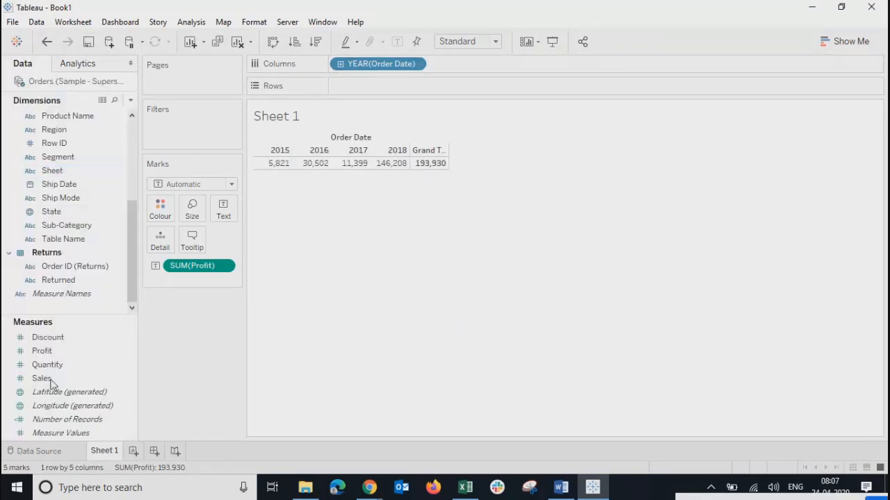
drag(43, 378, 182, 275)
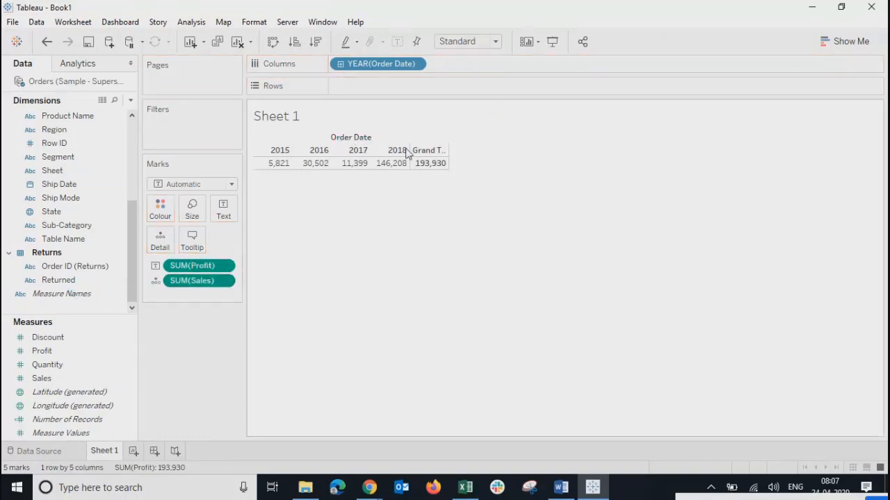
click(156, 281)
click(160, 311)
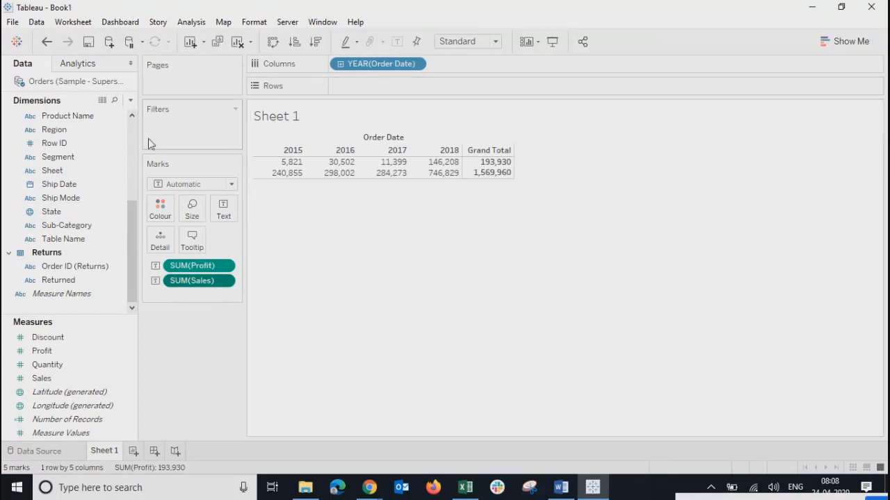
- Review the analytics options, the Dimensions display options and the Create options for the Sheet field, including Calculated Field, Group, Set and Parameter
click(70, 67)
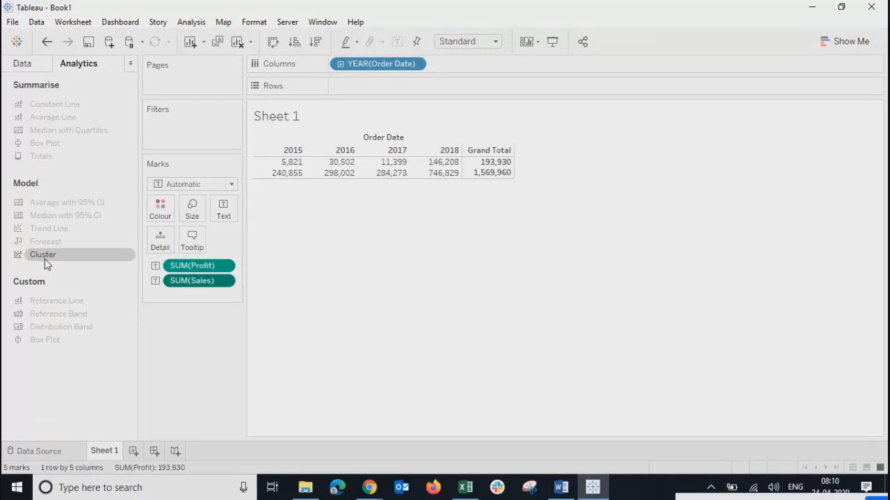
click(30, 69)
click(101, 267)
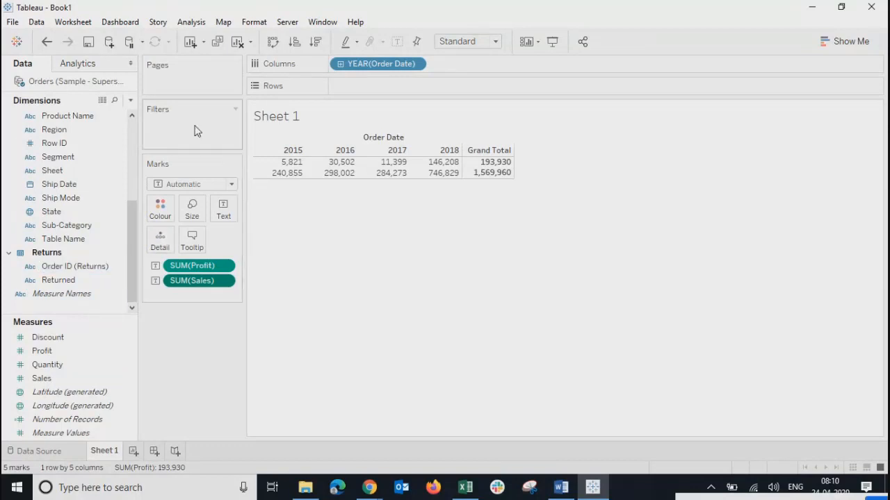
click(131, 101)
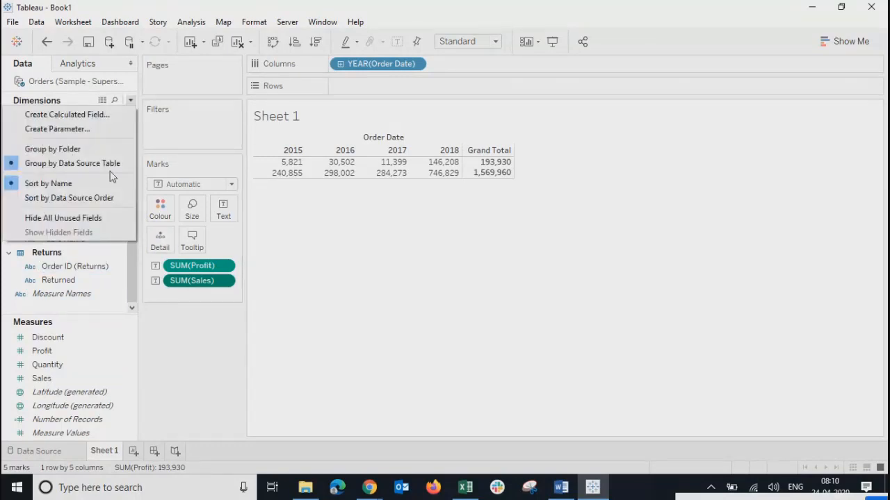
click(188, 417)
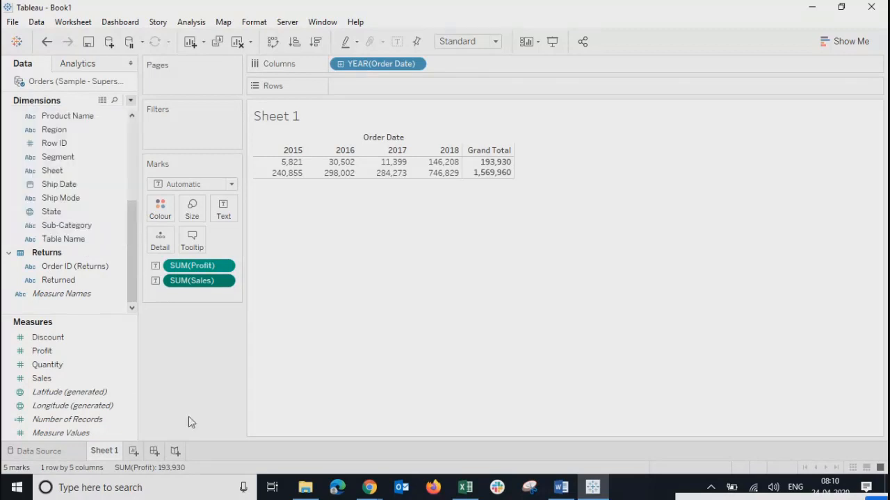
right_click(61, 176)
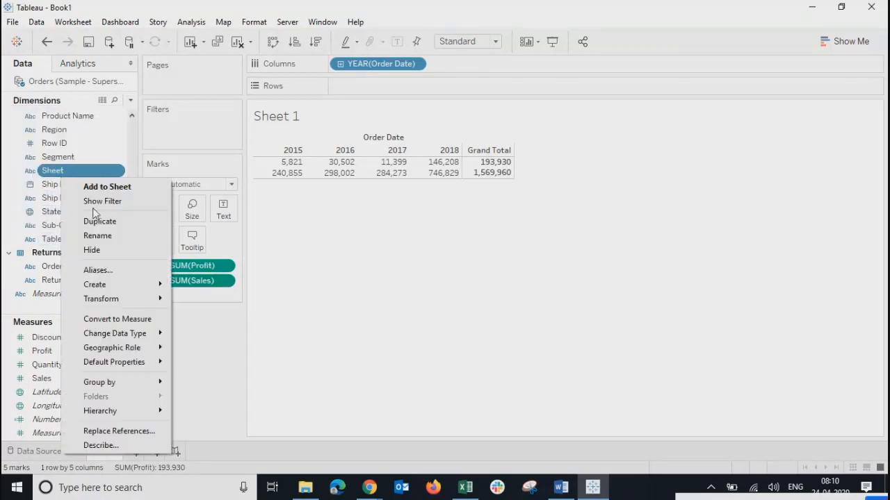
mouse_move(122, 284)
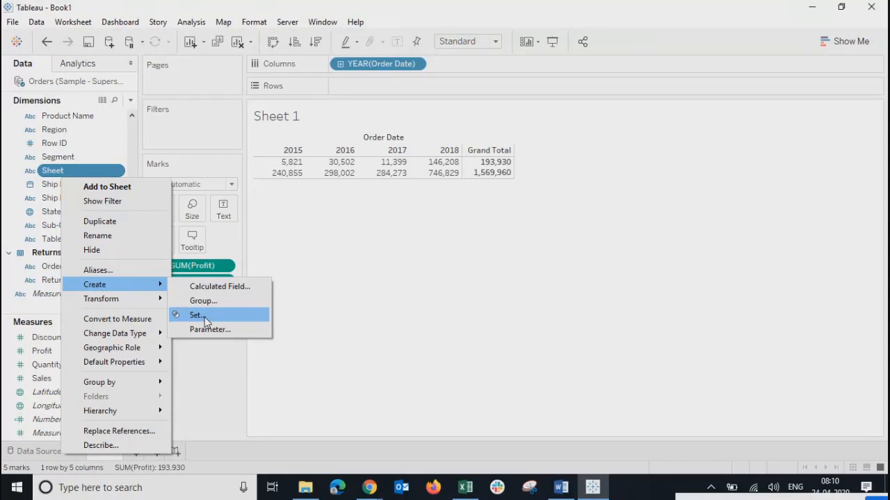
click(515, 291)
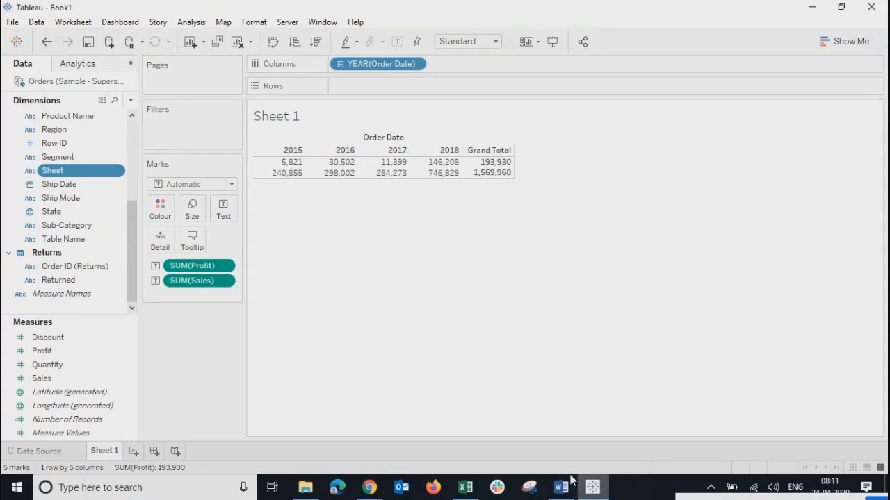
- Switch to the Orders (Sample - Superstore) workbook in Excel, clear the column filters and return to the first cell
click(465, 488)
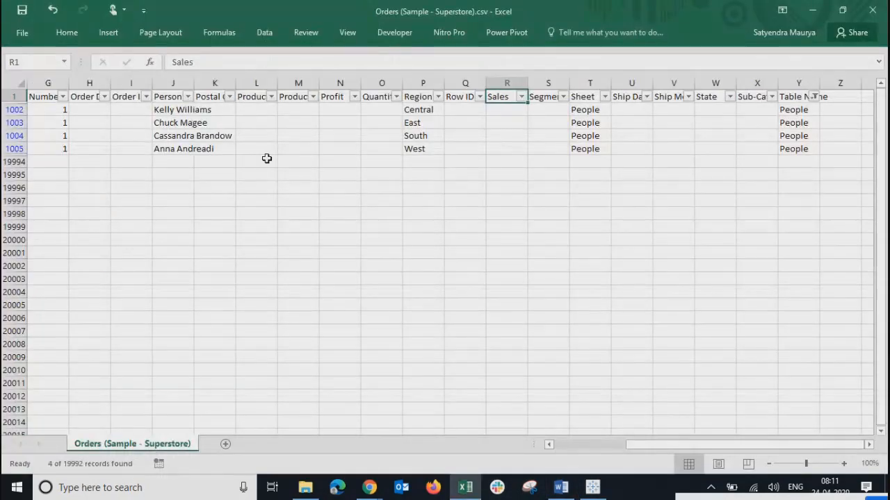
key(alt+d)
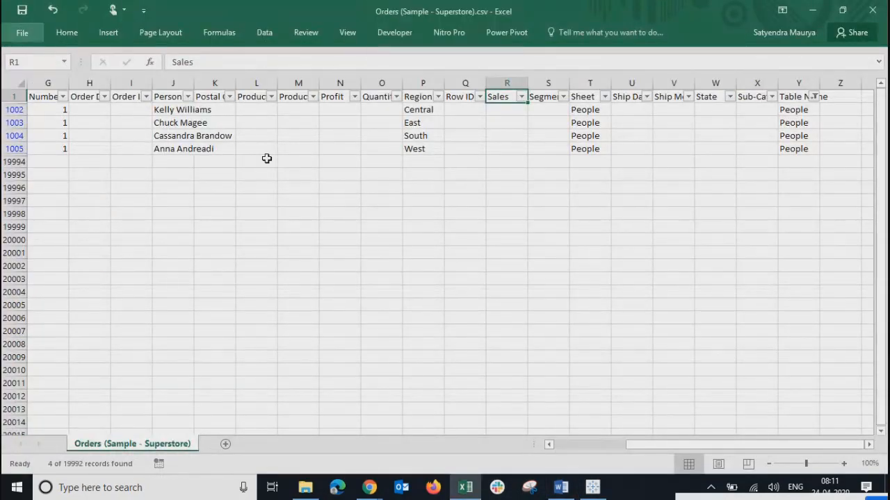
key(f)
key(f)
key(ctrl+Home)
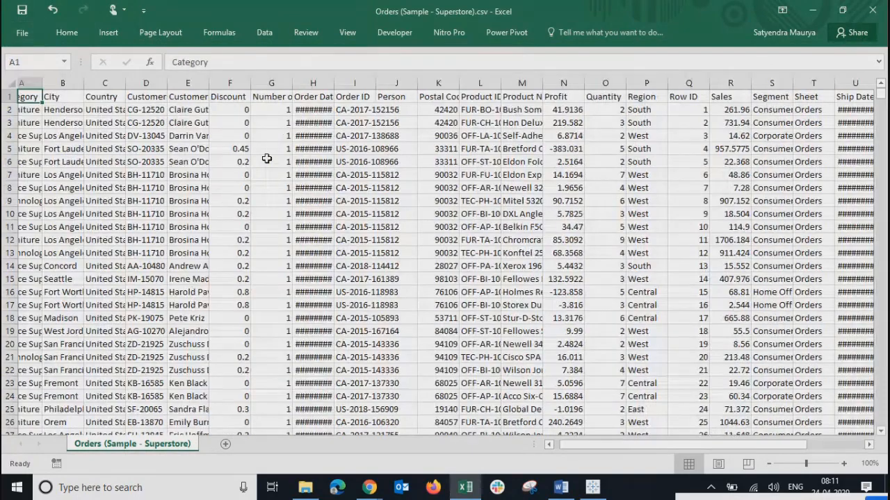
- Select the Orders data from the Category header through row 1001 and create a PivotTable from it on a new sheet
key(ctrl+shift+Right)
key(ctrl+shift+Down)
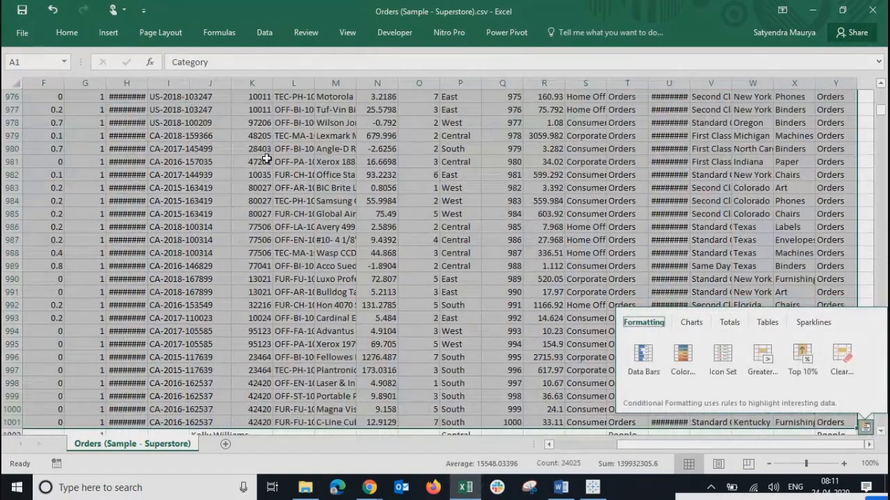
key(Escape)
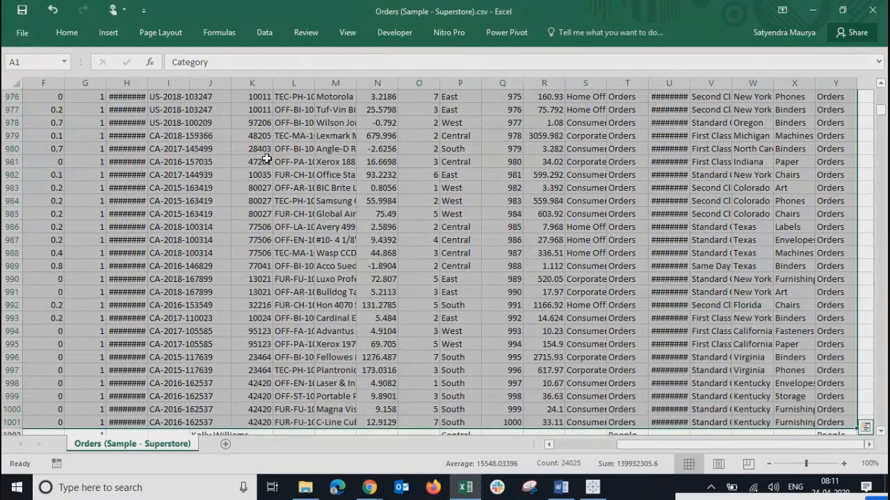
key(alt+d)
key(p)
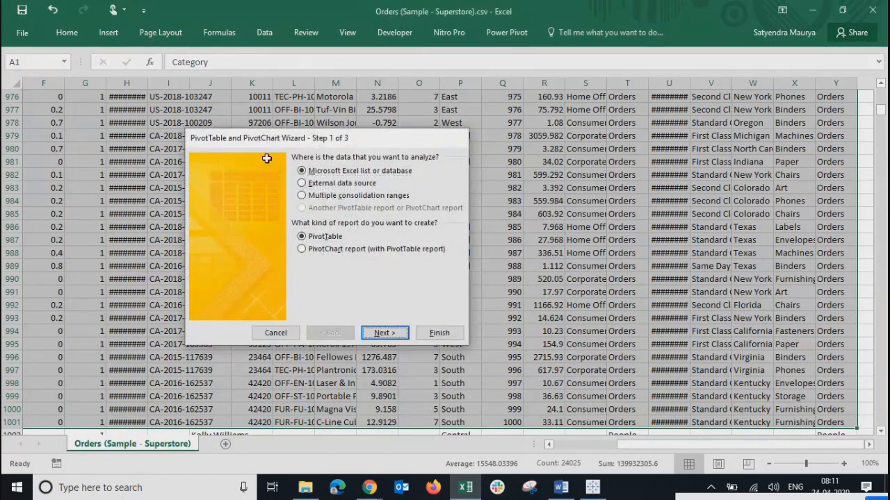
key(Return)
key(Return)
key(Return)
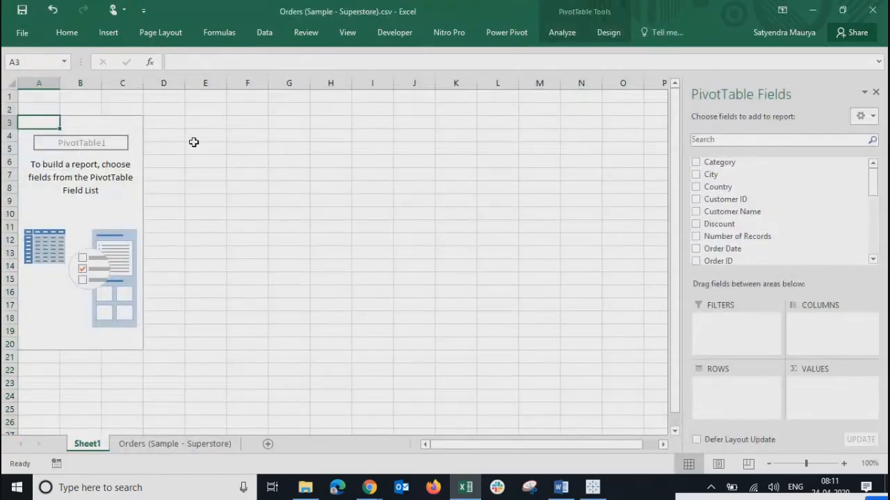
- Add City to the PivotTable rows and create a new Data Model PivotTable that supports multiple tables
click(696, 174)
drag(868, 169, 869, 234)
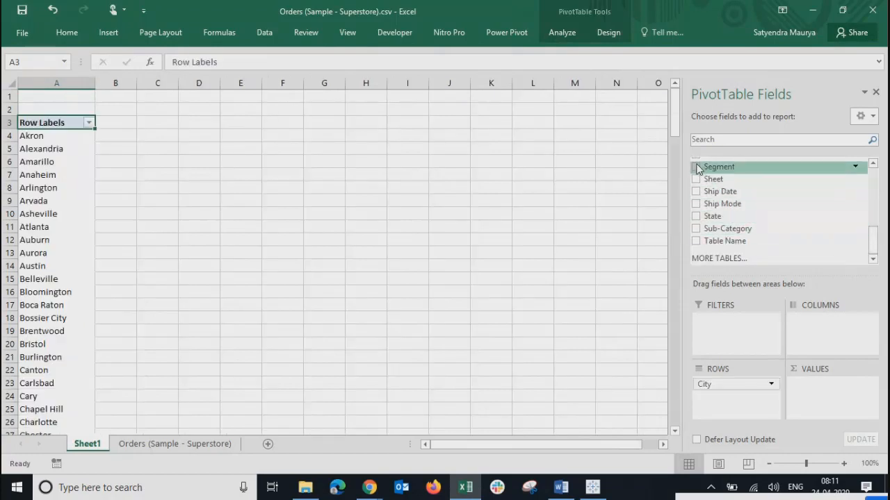
scroll(698, 202, up, 5)
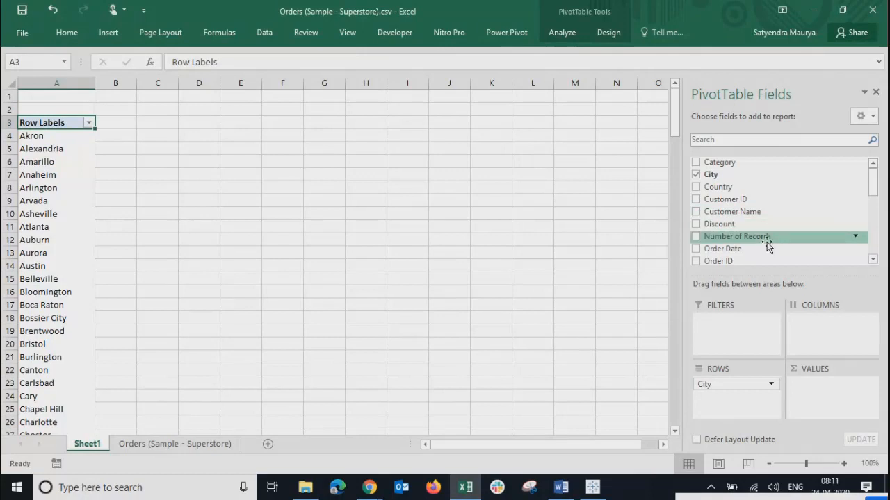
scroll(767, 246, down, 5)
click(720, 258)
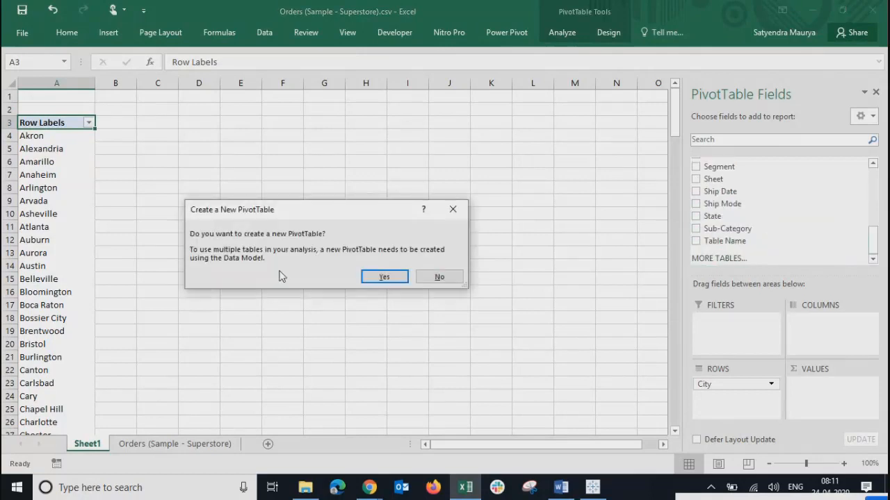
click(387, 277)
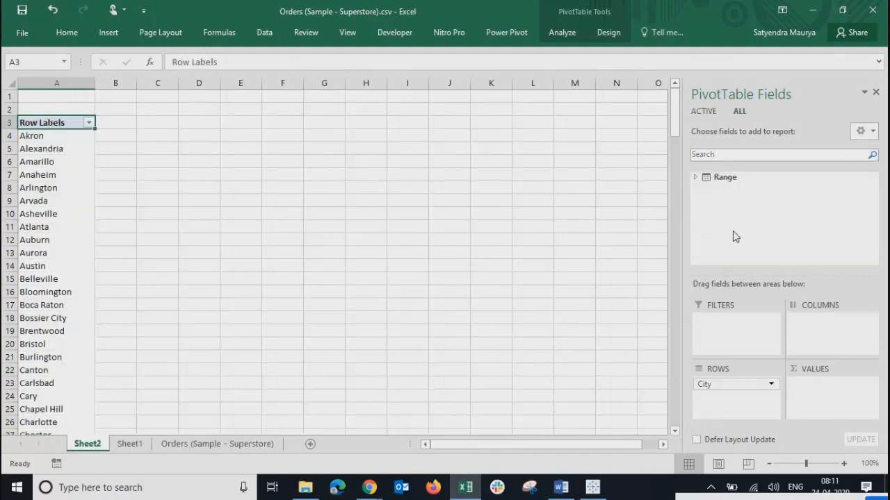
- Expand the Range table's fields and add Profit to the PivotTable values
click(696, 178)
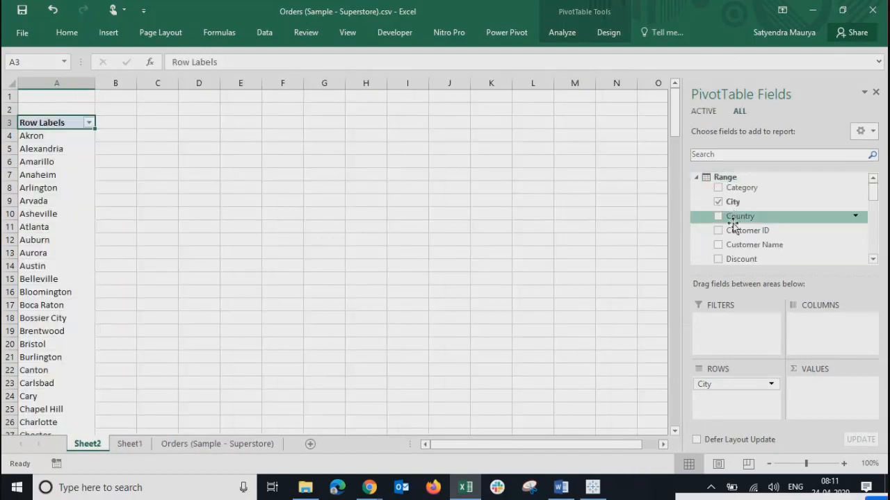
scroll(718, 199, down, 5)
scroll(721, 230, up, 5)
scroll(720, 250, down, 5)
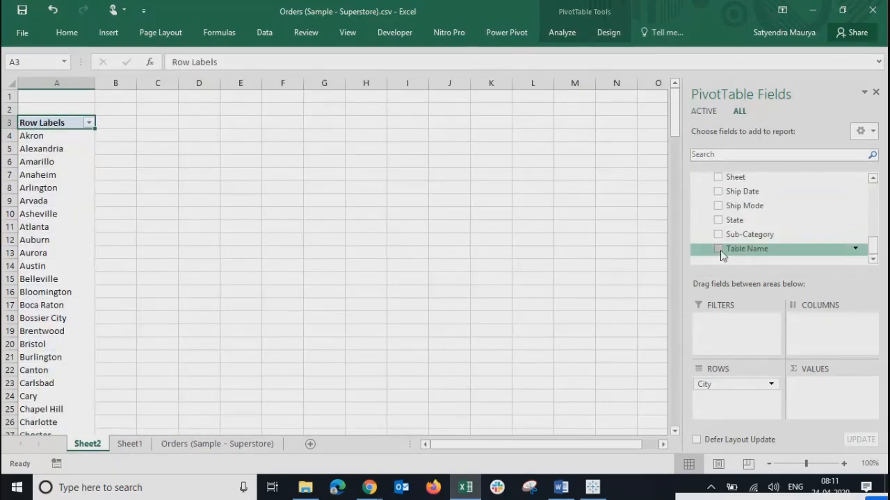
drag(869, 250, 868, 226)
click(718, 208)
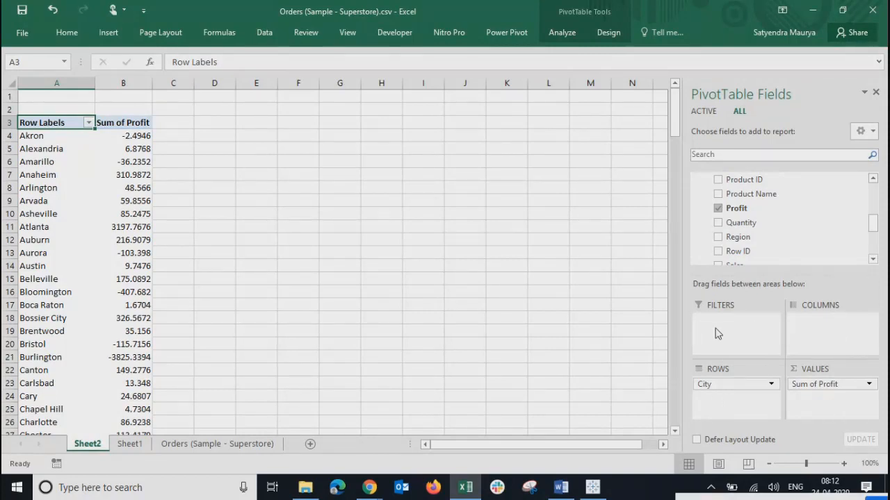
- Add Product ID as a report filter of the PivotTable and keep its selection at All
drag(743, 180, 719, 337)
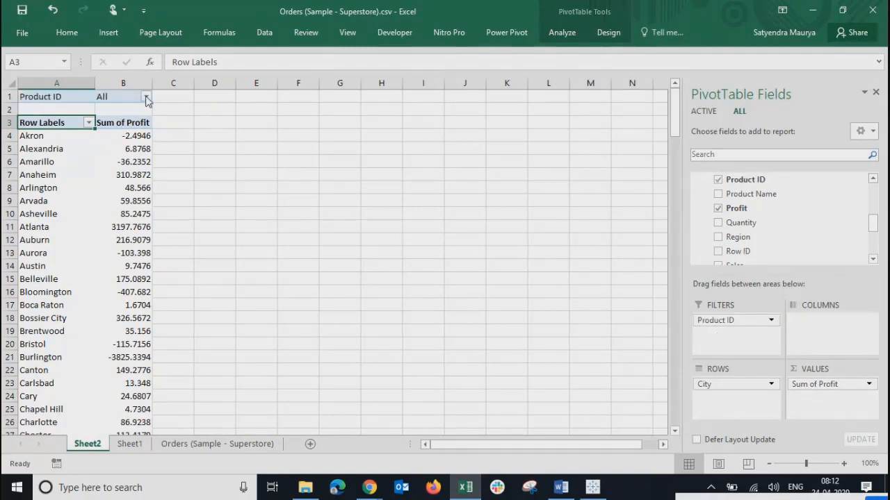
click(146, 96)
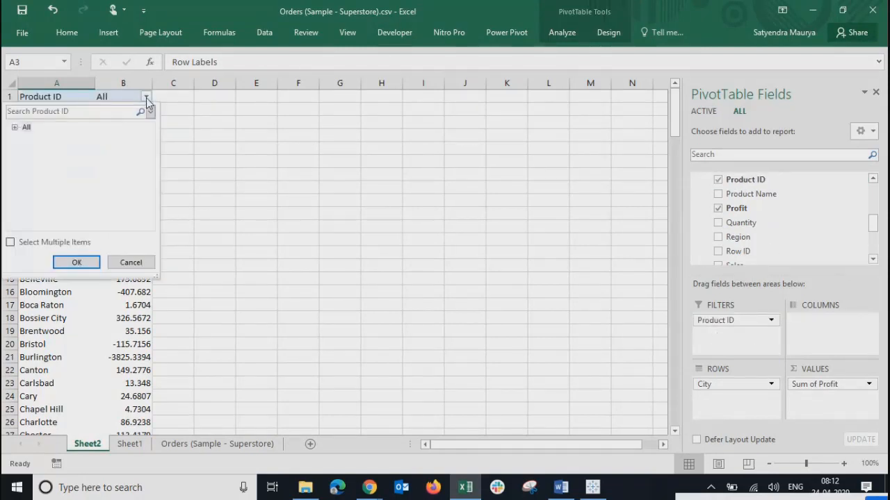
click(80, 263)
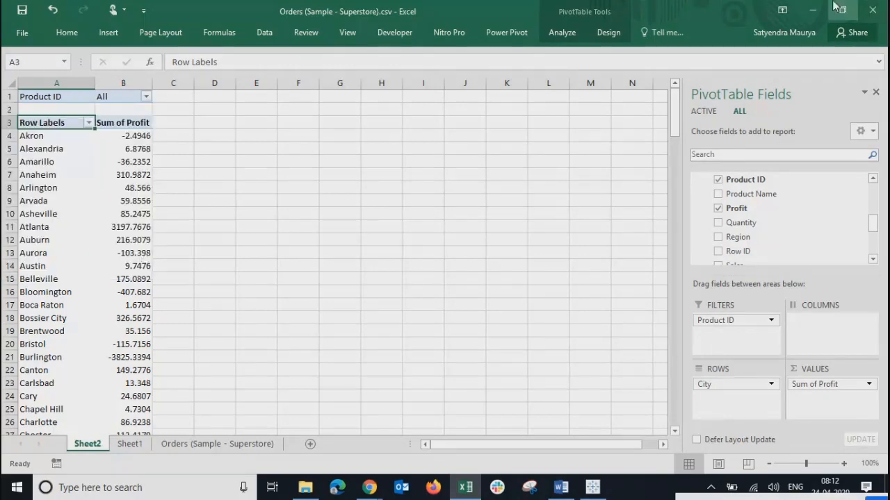
- Return to Tableau and filter the yearly Profit and Sales table to the East region
click(812, 10)
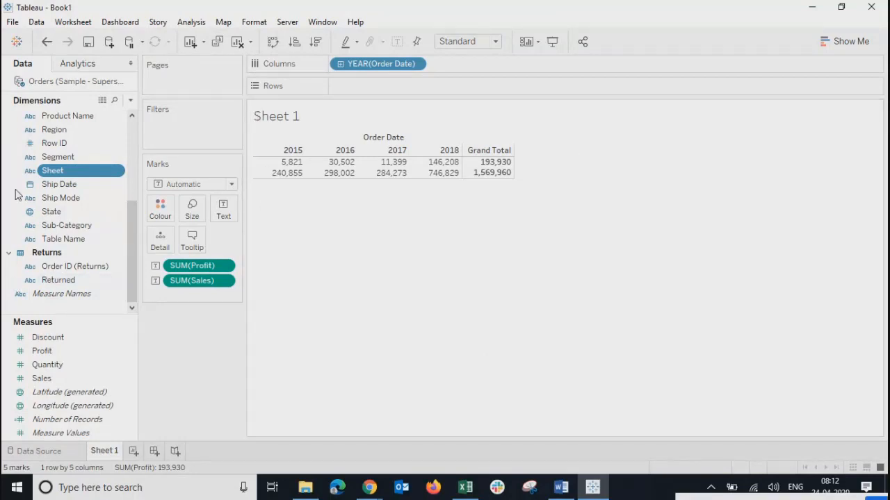
drag(59, 132, 173, 135)
click(322, 158)
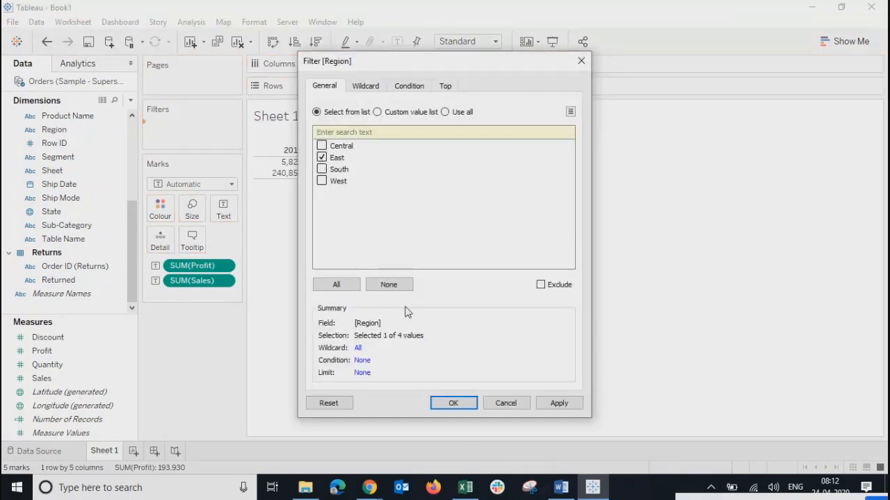
click(452, 404)
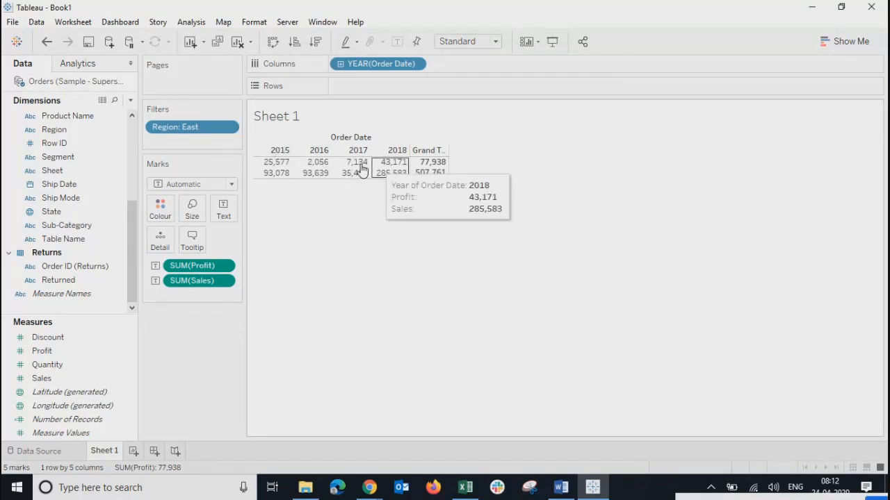
mouse_move(295, 168)
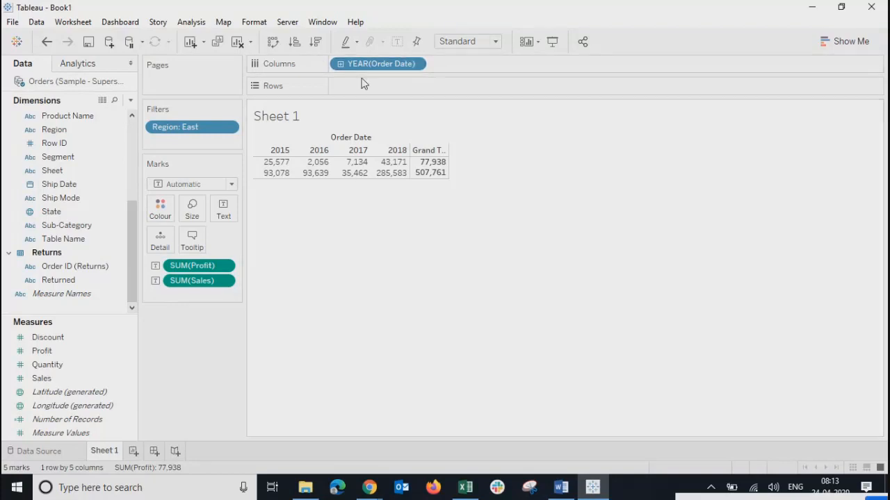
click(57, 187)
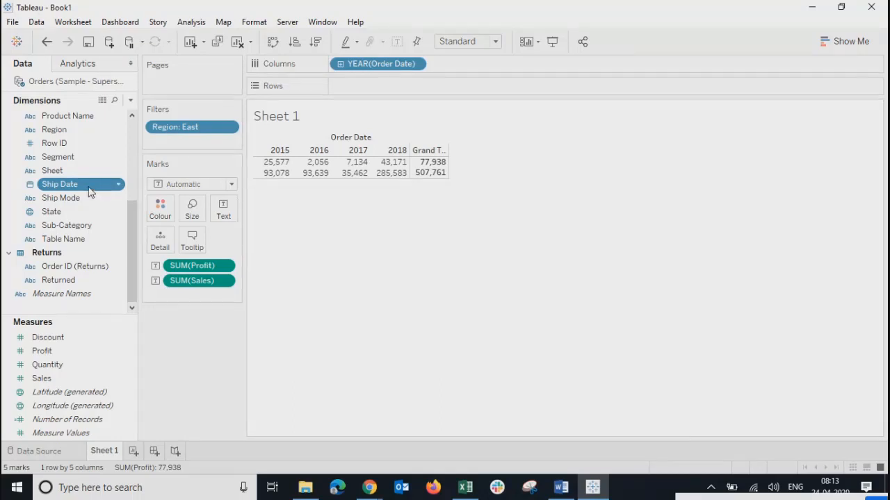
drag(88, 192, 168, 66)
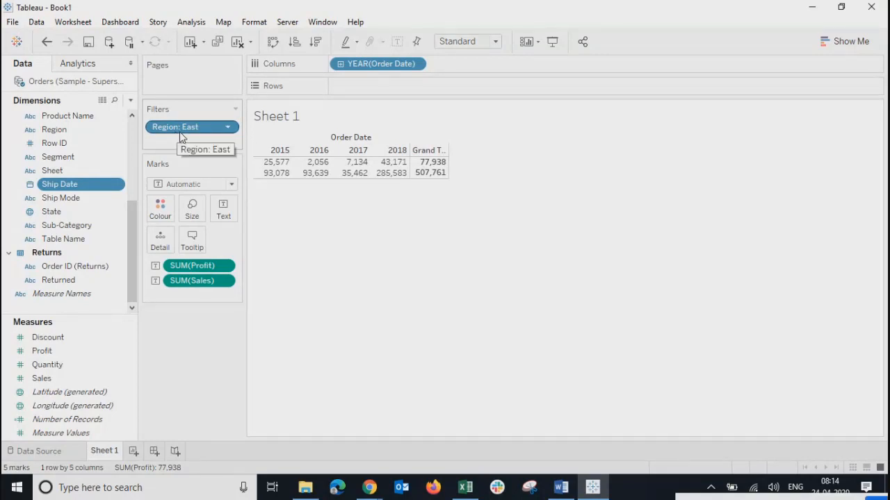
- Show the Region filter card and include Central and South in addition to East
click(229, 128)
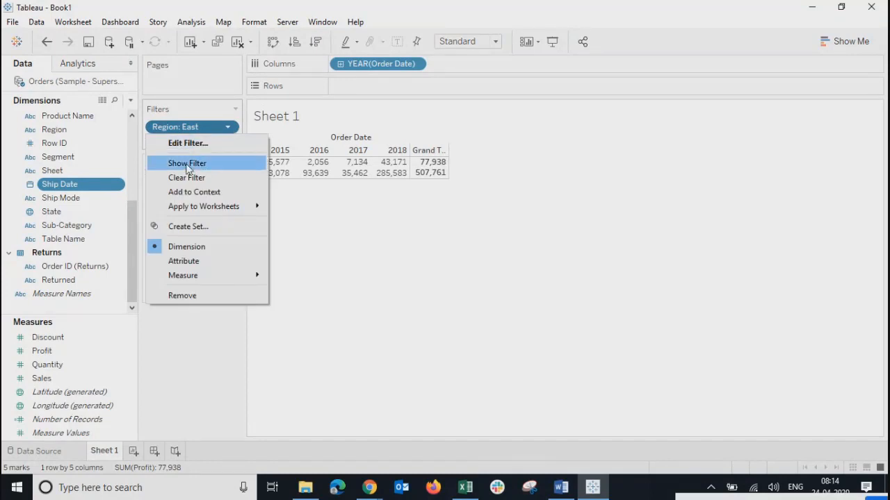
click(187, 163)
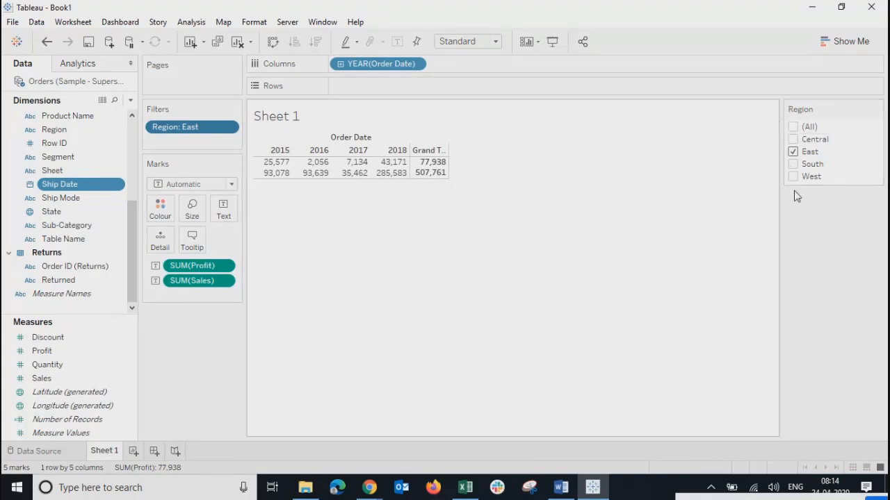
click(793, 140)
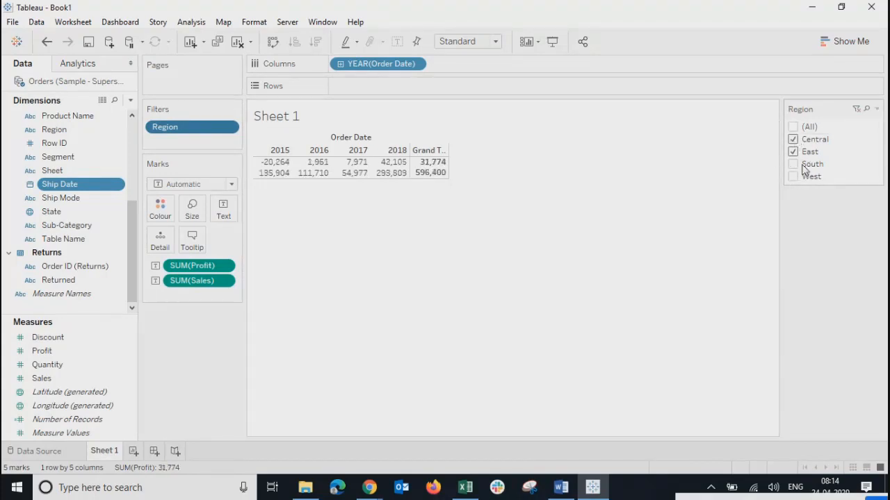
click(793, 164)
mouse_move(388, 173)
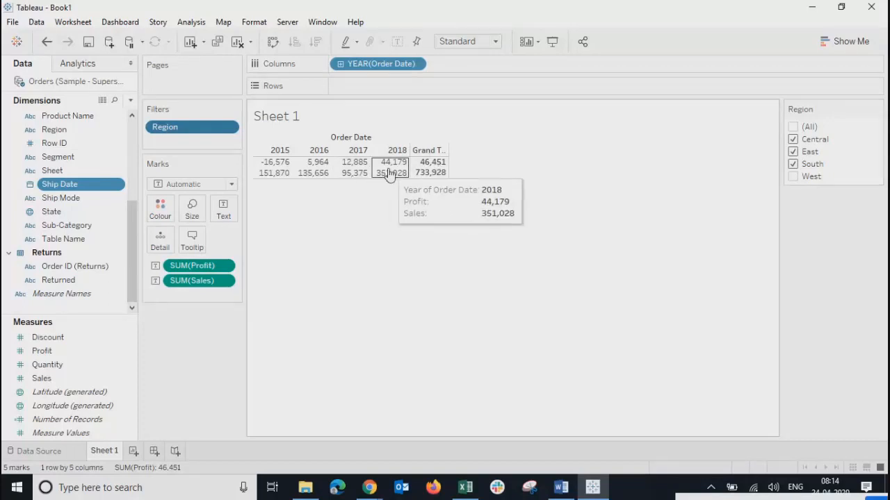
- Review the Region filter card's display options and hide the card
click(878, 113)
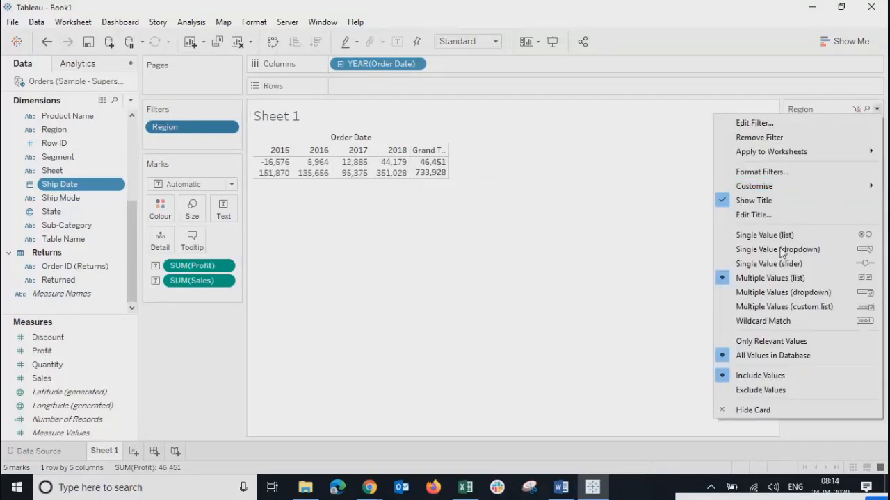
click(747, 410)
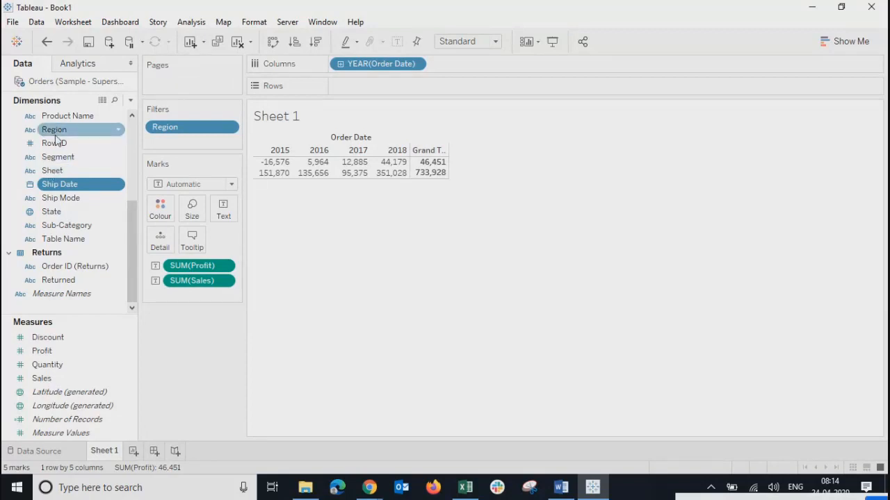
drag(56, 135, 178, 83)
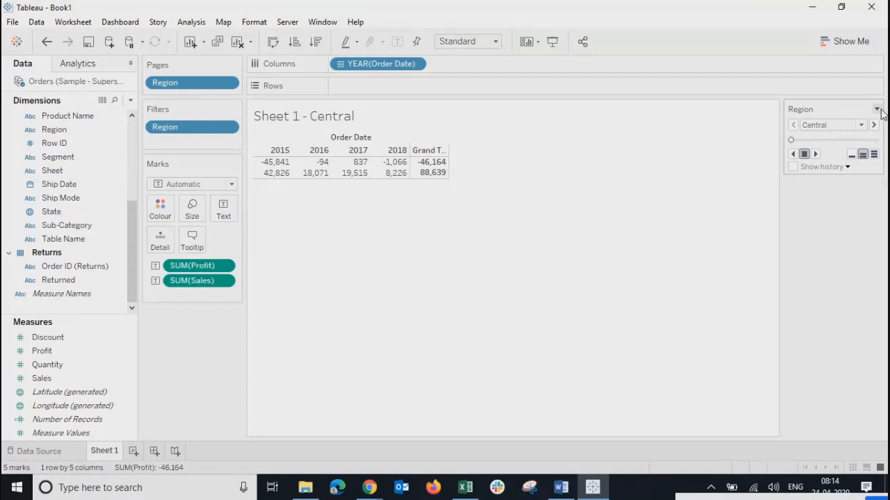
click(227, 83)
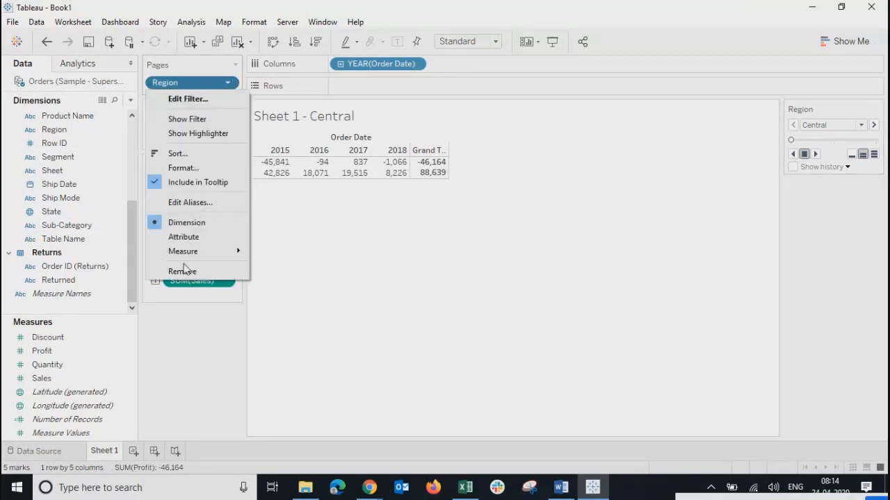
click(182, 271)
- Place Region on Pages and switch the yearly table through the East, South and Central pages
drag(50, 130, 178, 78)
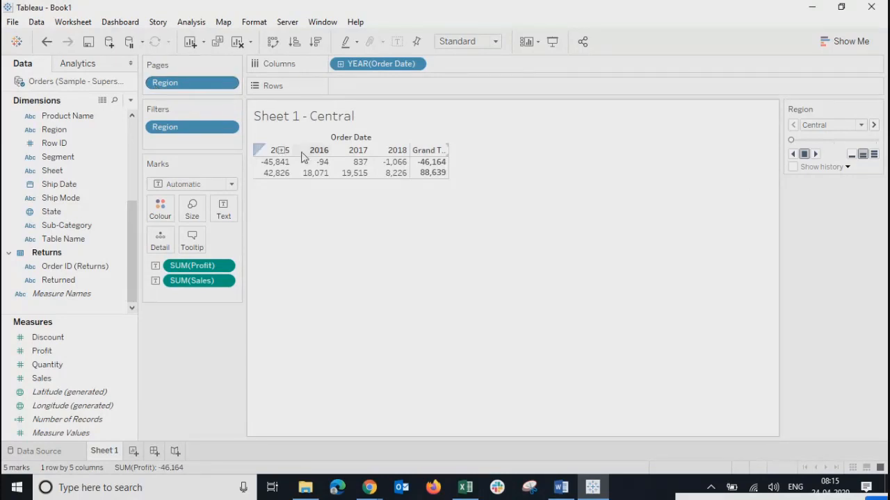
click(814, 128)
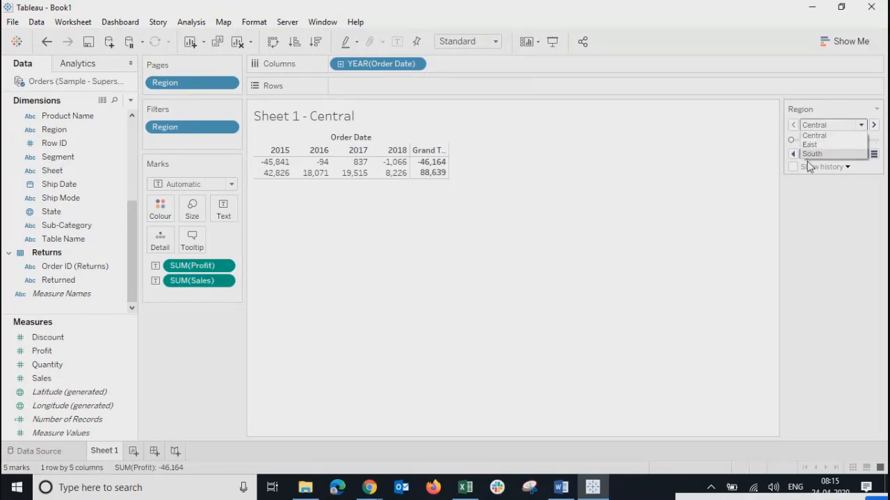
click(809, 145)
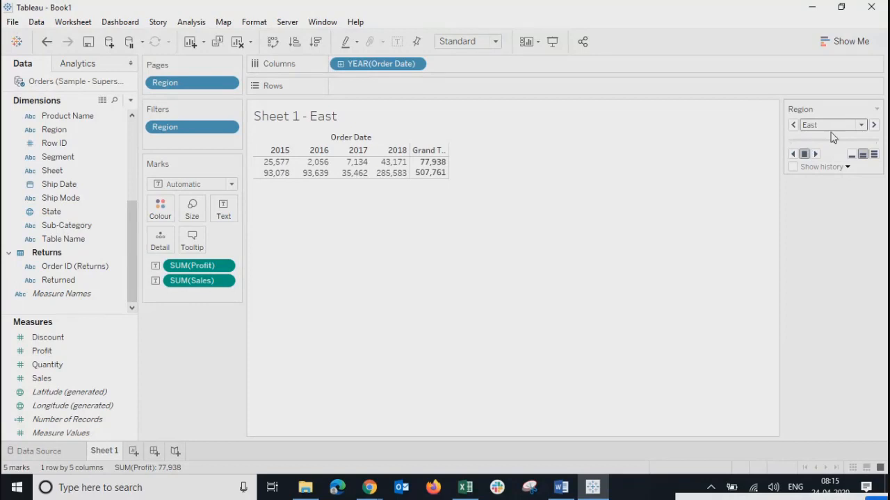
click(850, 126)
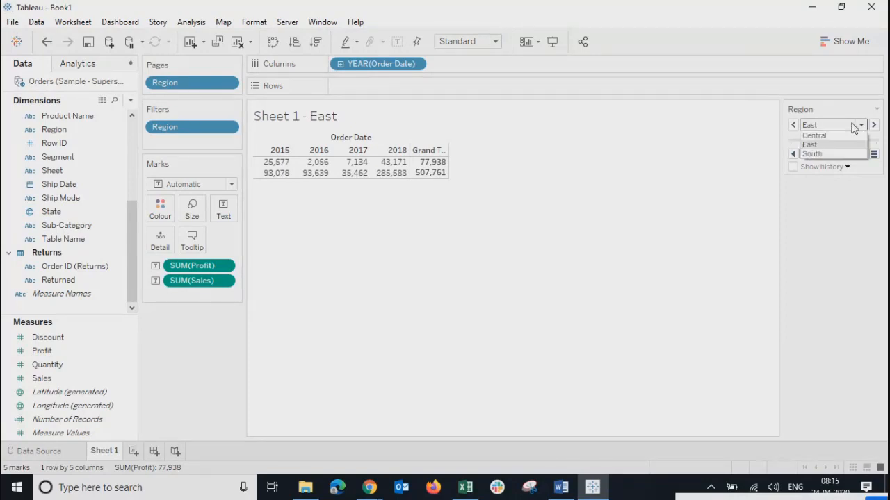
click(820, 153)
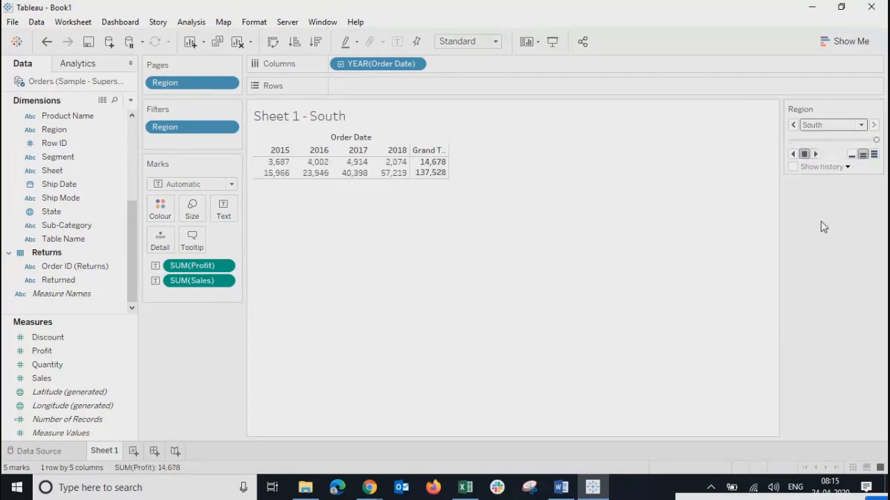
click(841, 127)
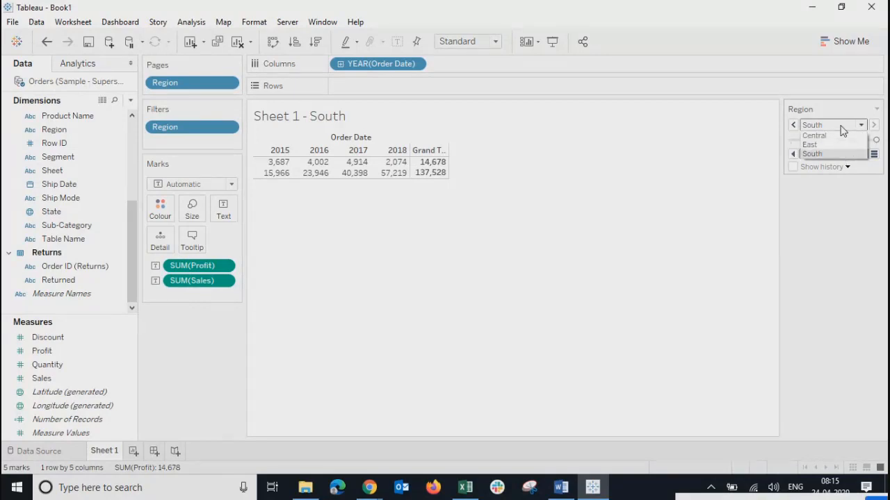
click(815, 135)
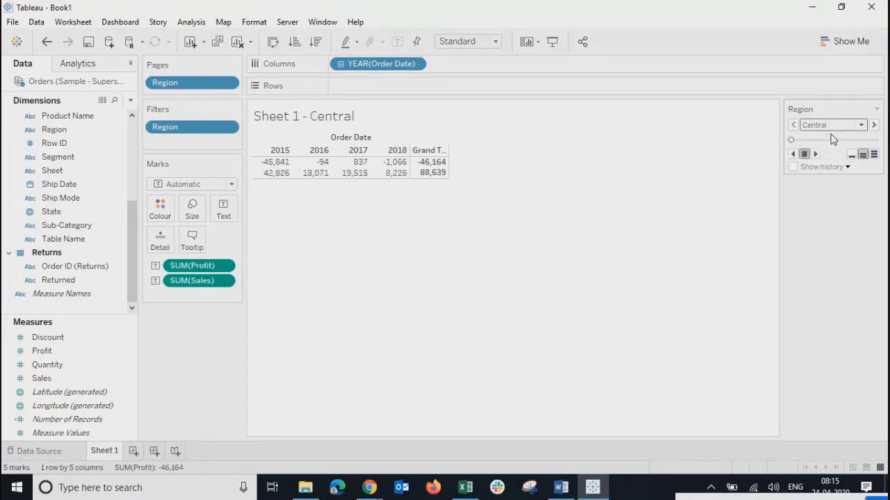
- Try the fastest page playback speed, set it to the slowest, and play the Region pages forward
click(874, 155)
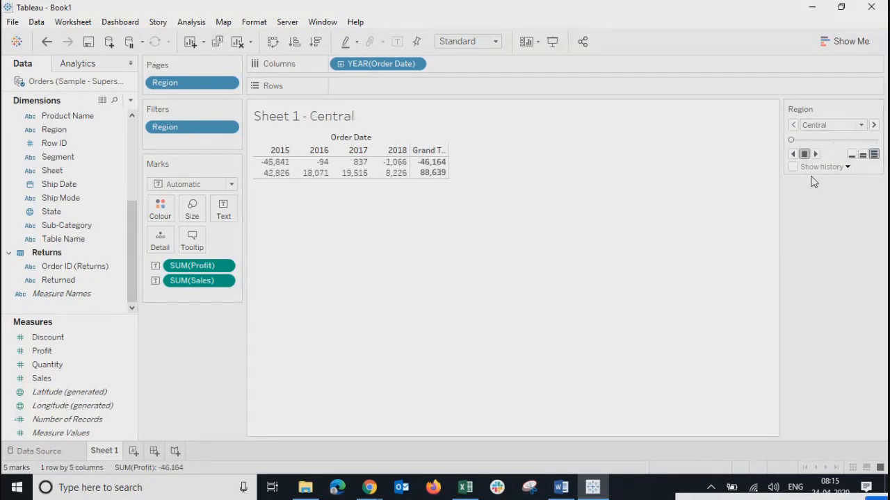
click(852, 154)
click(815, 153)
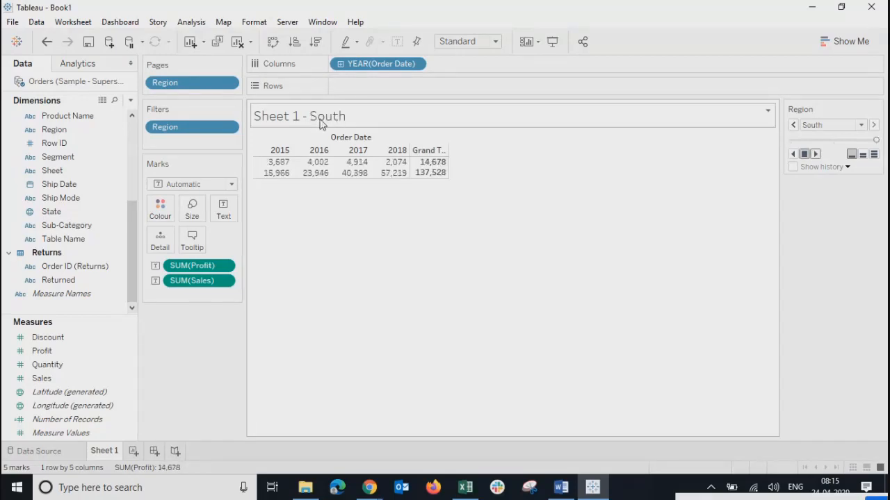
click(817, 155)
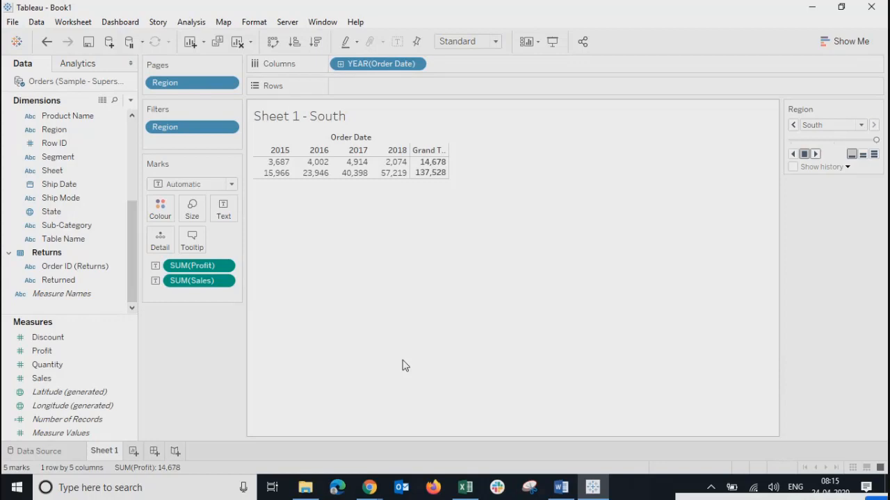
- Clear Region from Pages and Filters, and remove the Sales and Profit measures from the marks
click(226, 82)
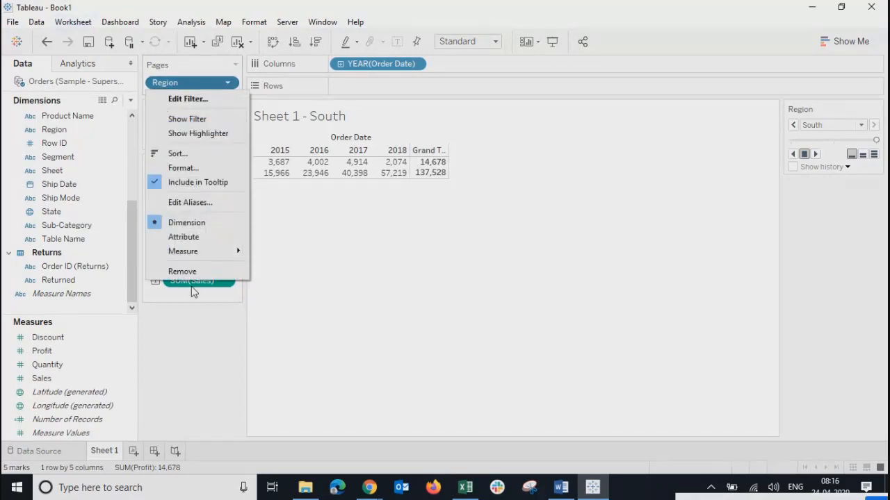
click(188, 271)
click(228, 280)
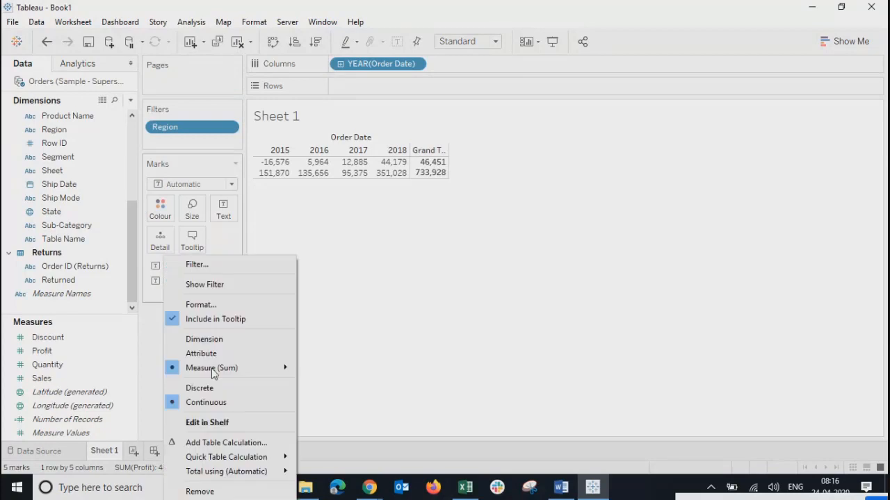
click(200, 491)
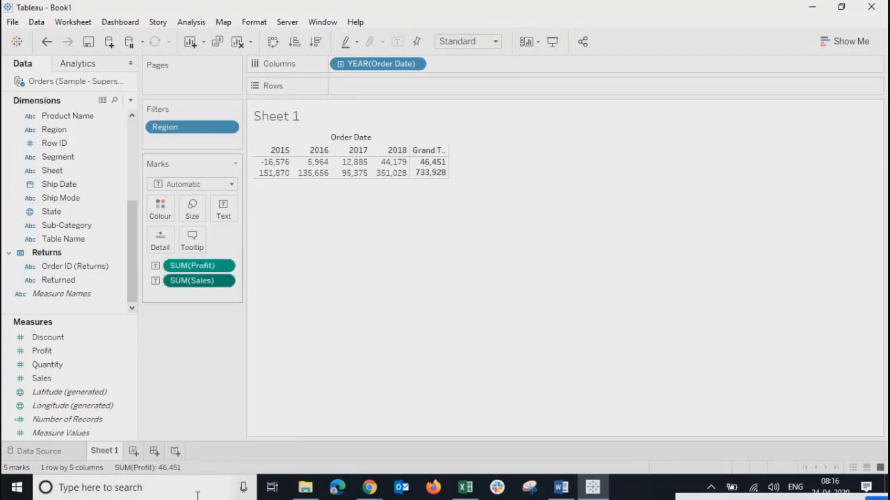
click(223, 267)
click(199, 490)
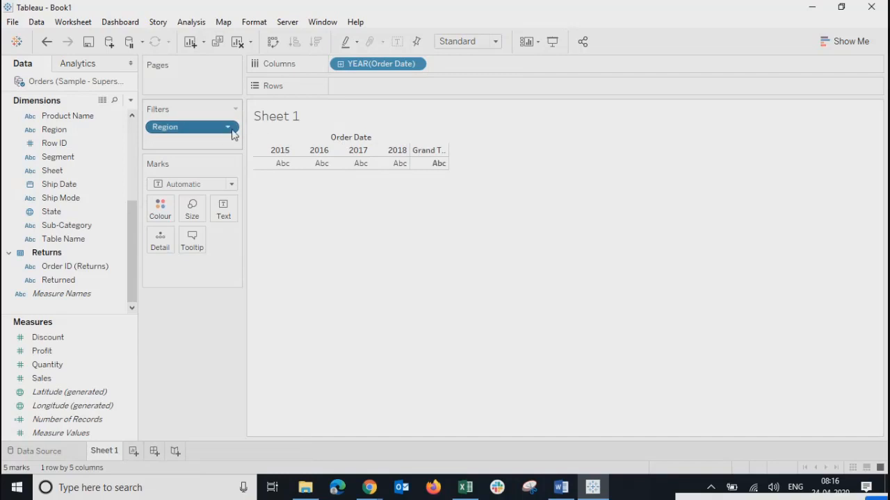
click(228, 128)
click(225, 297)
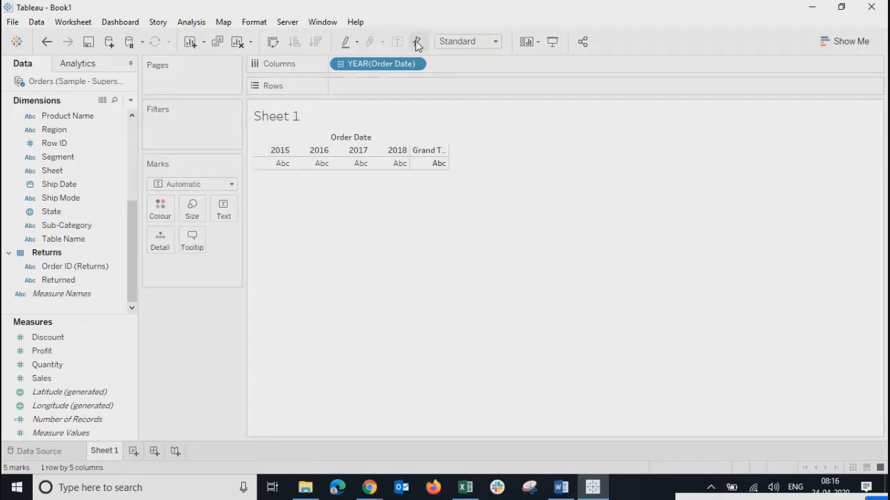
- Add Order Date to Pages by year and display Profit as text in the yearly table
click(418, 64)
click(304, 359)
click(44, 270)
scroll(87, 255, up, 4)
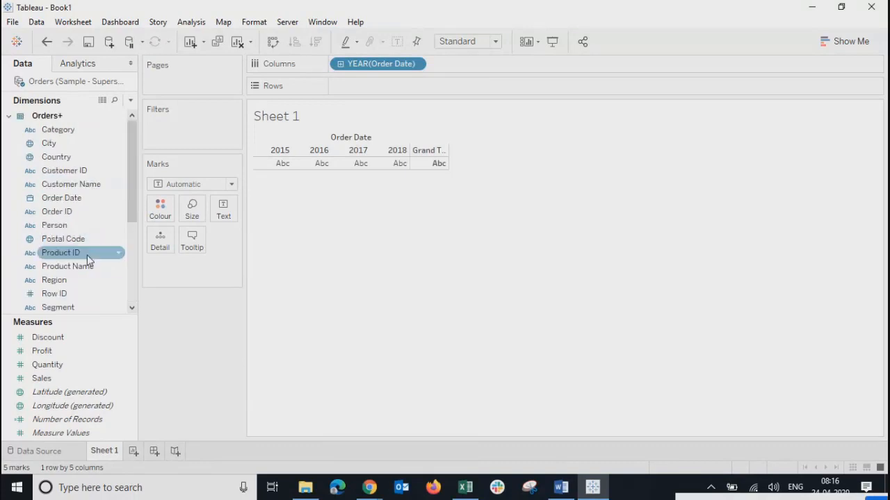
drag(79, 199, 187, 68)
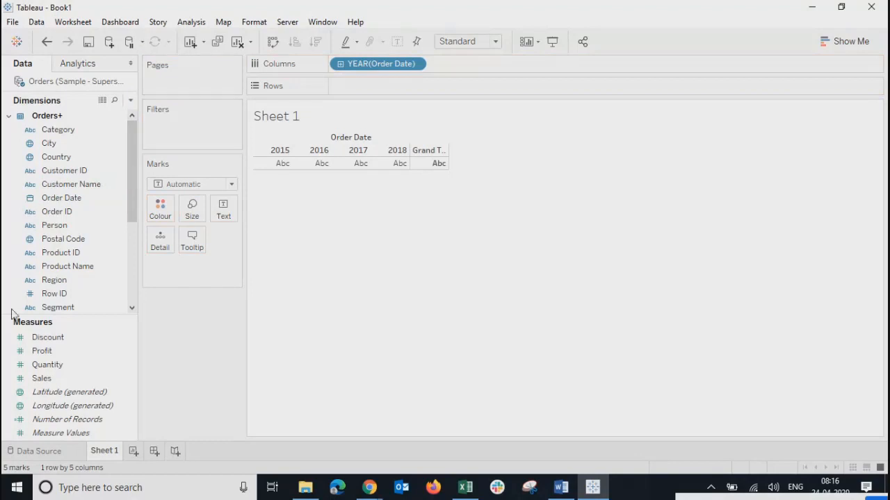
drag(59, 198, 190, 83)
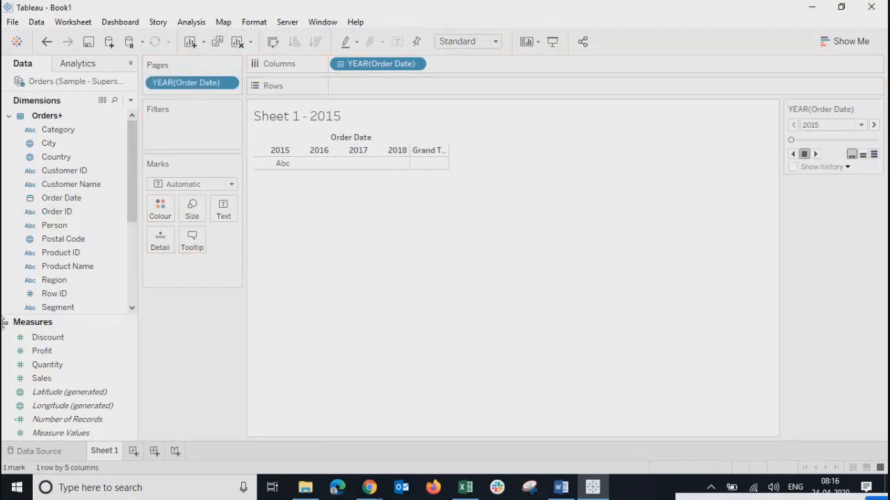
click(40, 352)
drag(39, 352, 223, 209)
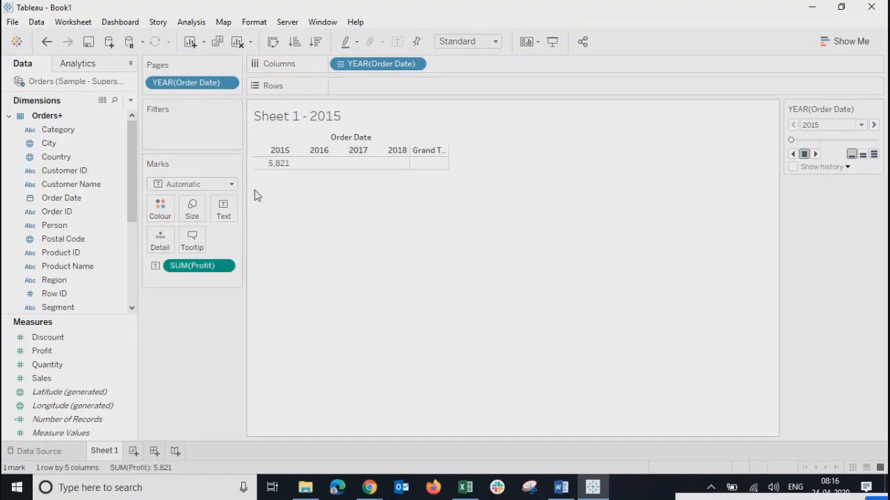
- Change the mark type to Line and check the years offered in the Order Date page list
click(198, 184)
click(167, 229)
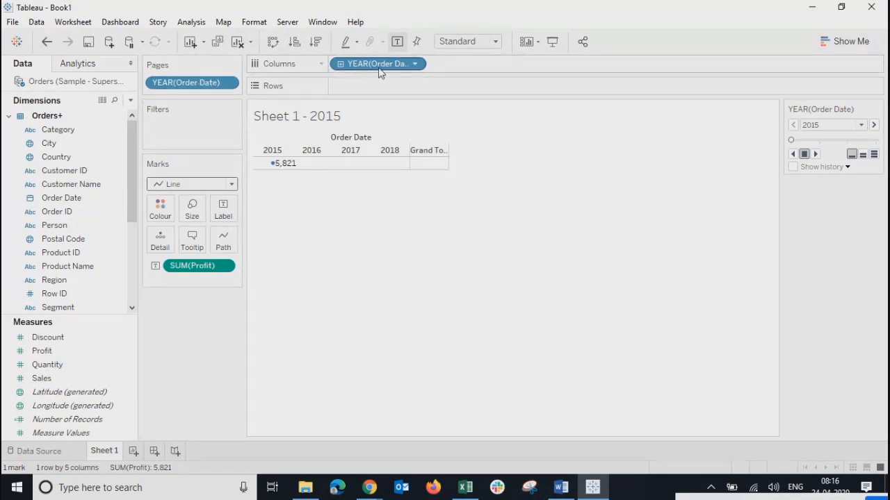
click(862, 125)
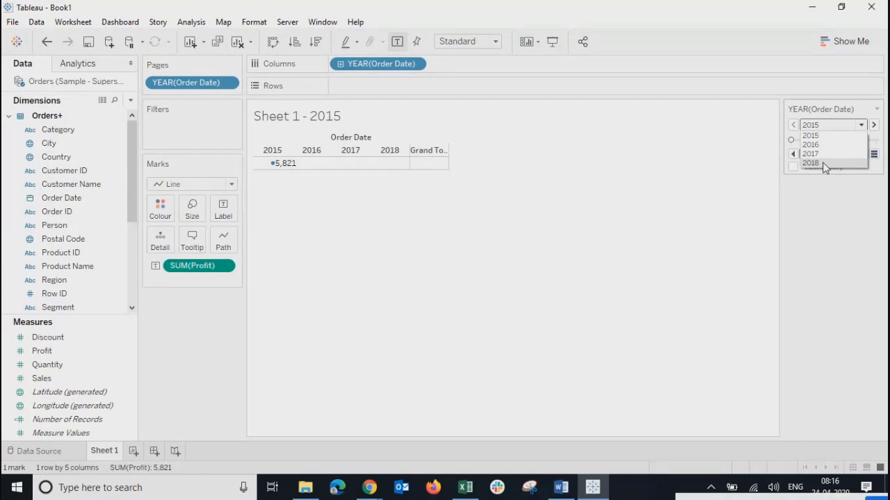
click(506, 230)
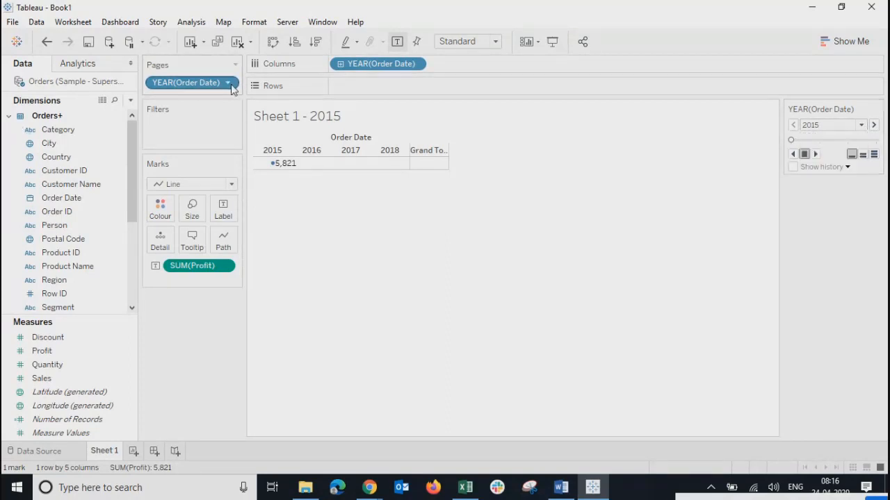
- Switch Order Date from year to month-and-year level on both Pages and Columns
click(227, 83)
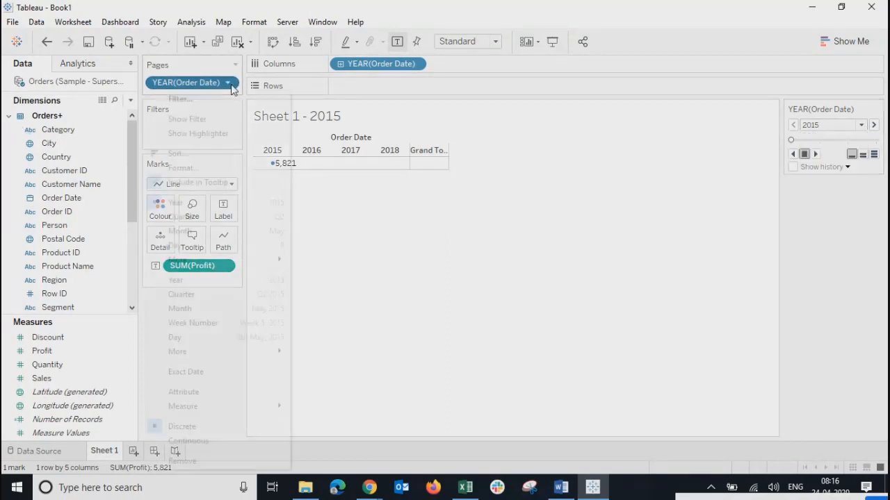
click(234, 315)
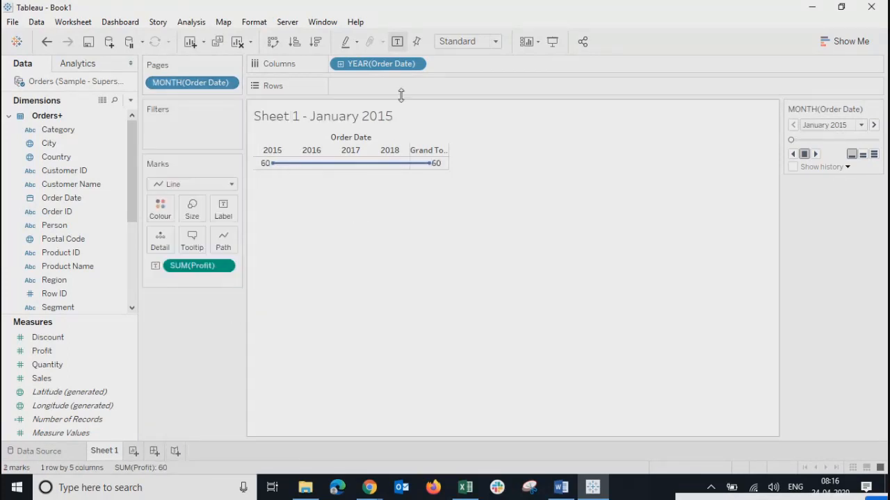
click(414, 64)
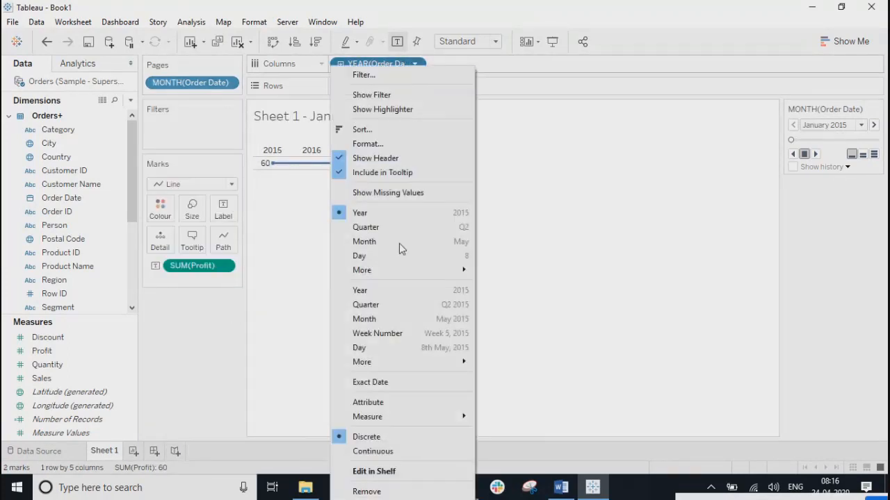
click(384, 320)
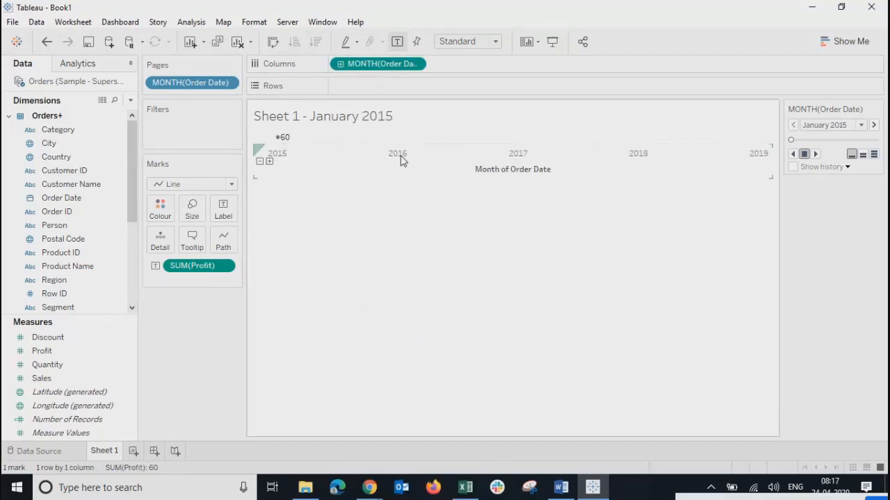
- Convert the view to a continuous line chart of Profit by month of Order Date using Show Me
click(842, 41)
click(784, 201)
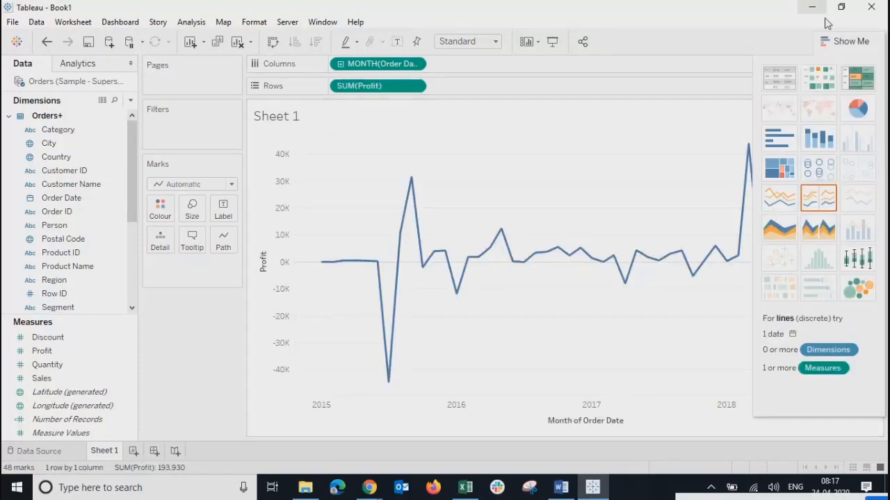
click(851, 41)
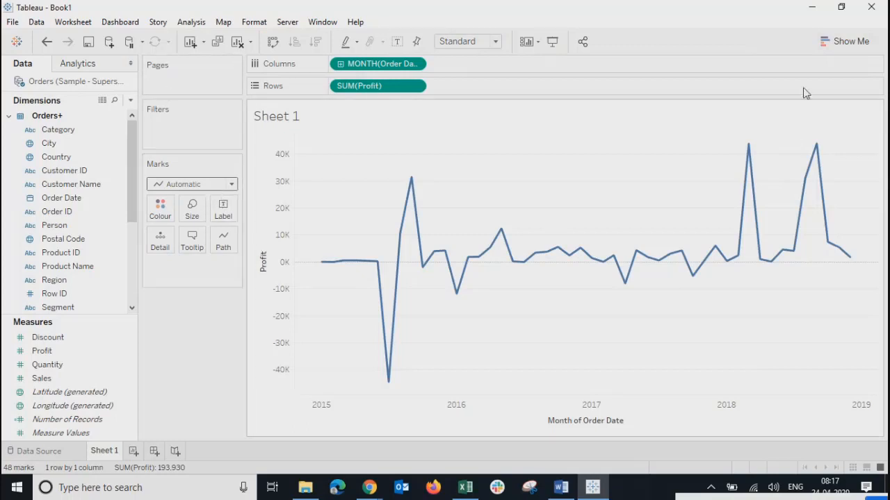
click(832, 36)
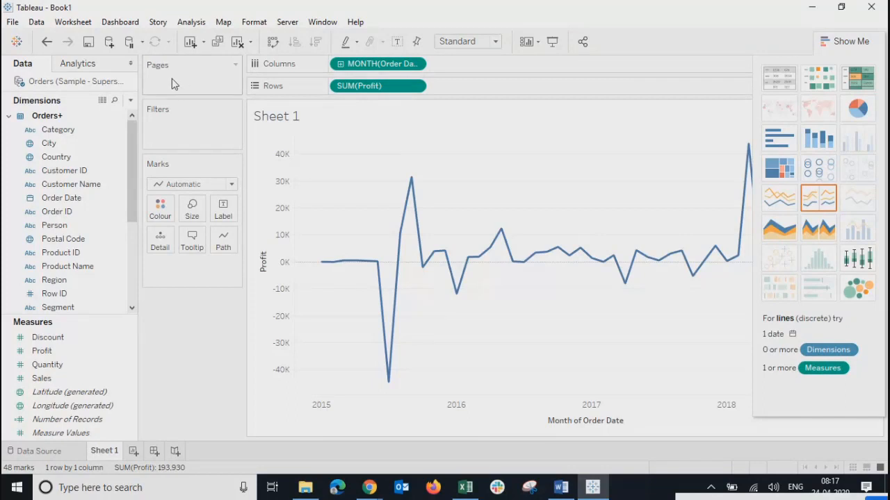
click(838, 38)
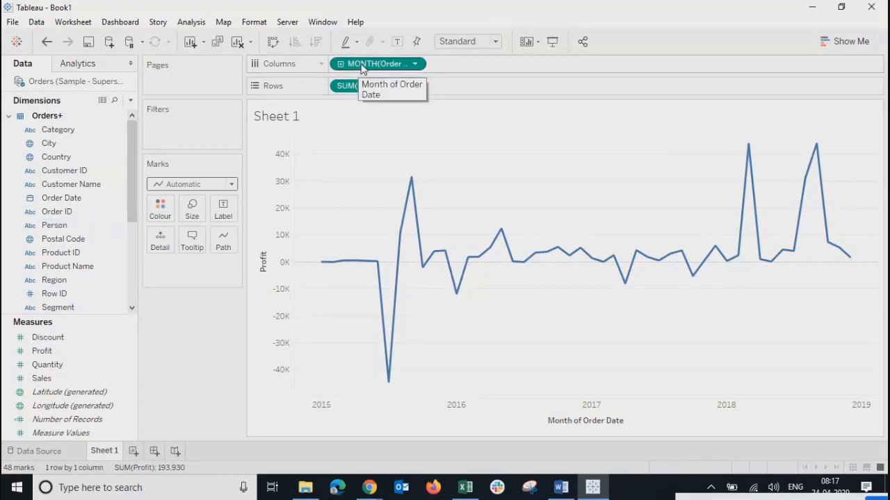
- Page the Profit line chart by month of Order Date and check the months offered in the page list
drag(360, 67, 176, 87)
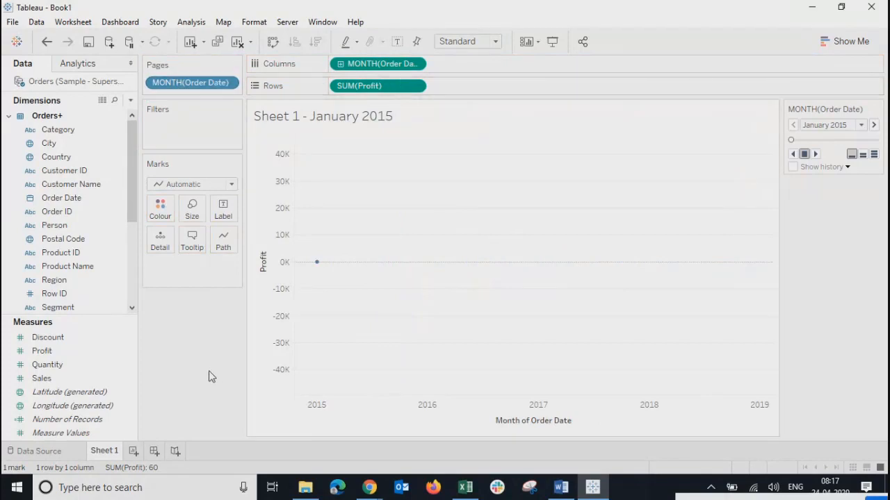
click(265, 274)
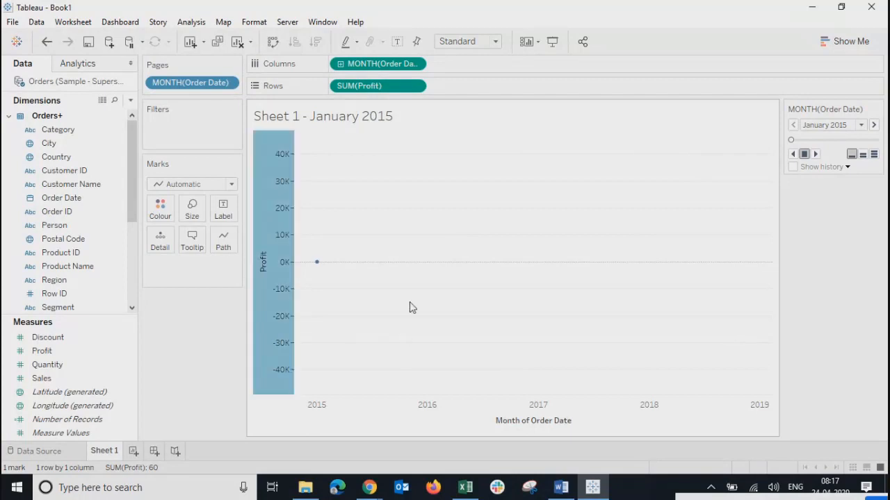
click(348, 297)
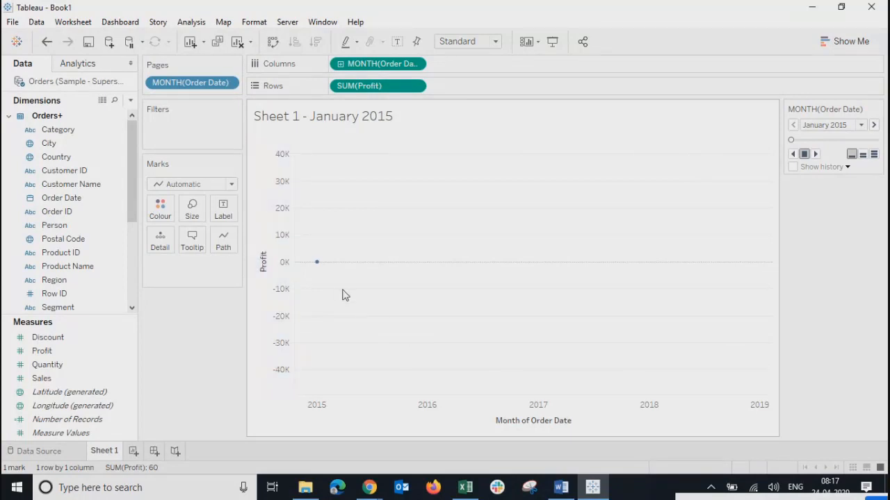
mouse_move(318, 270)
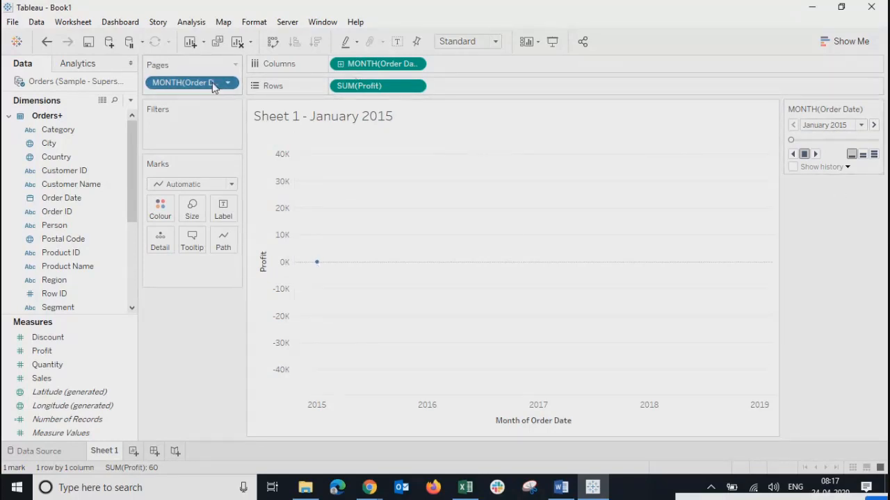
click(831, 125)
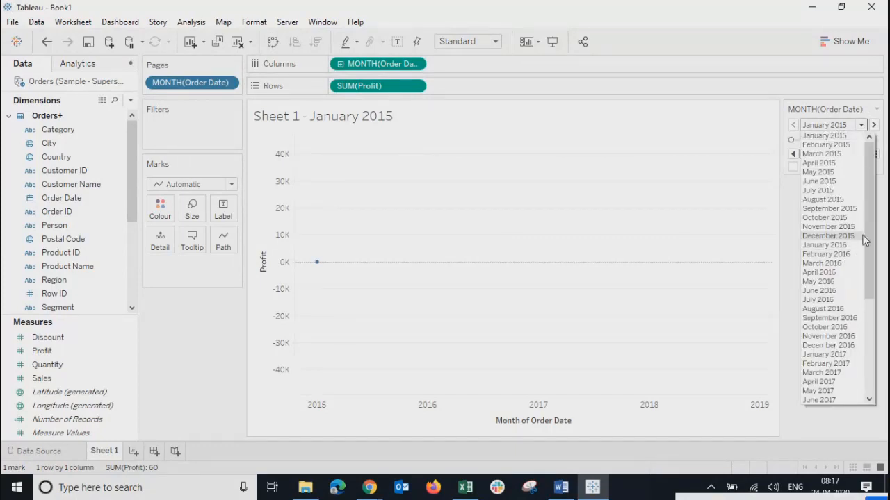
drag(869, 240, 864, 184)
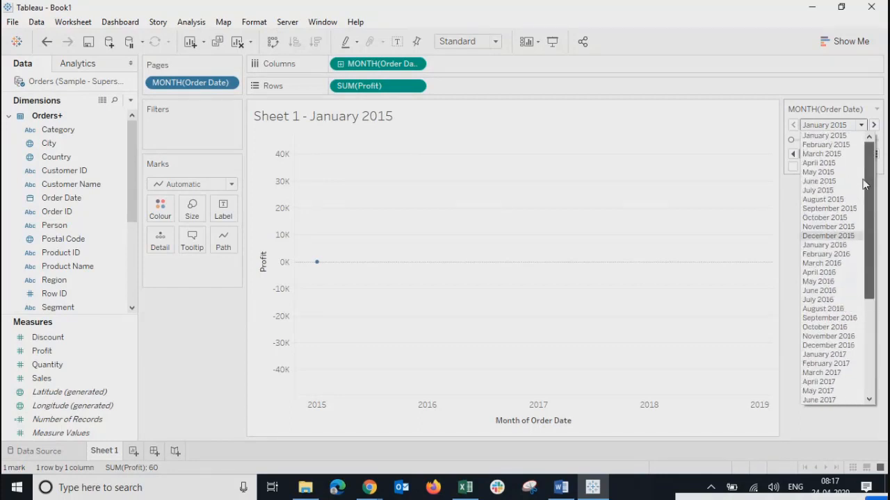
click(782, 208)
- Turn on page history for all marks and play the monthly pages forward at normal and fast speed
mouse_move(806, 168)
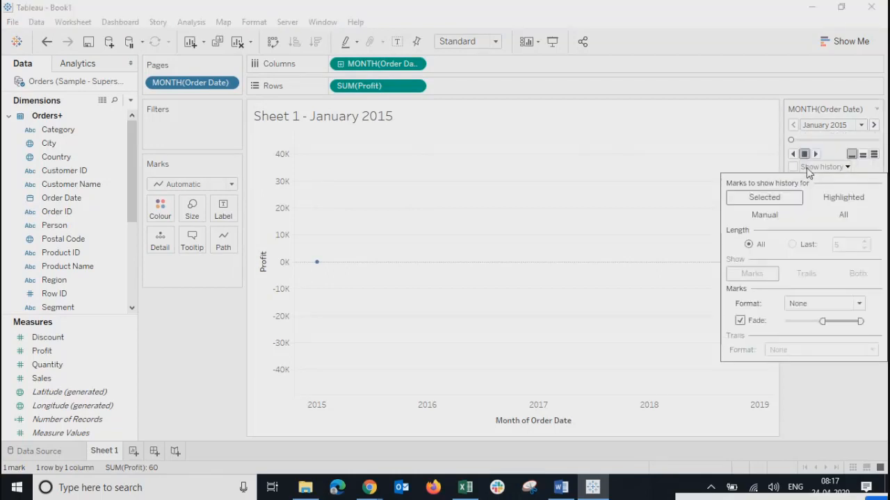
click(843, 215)
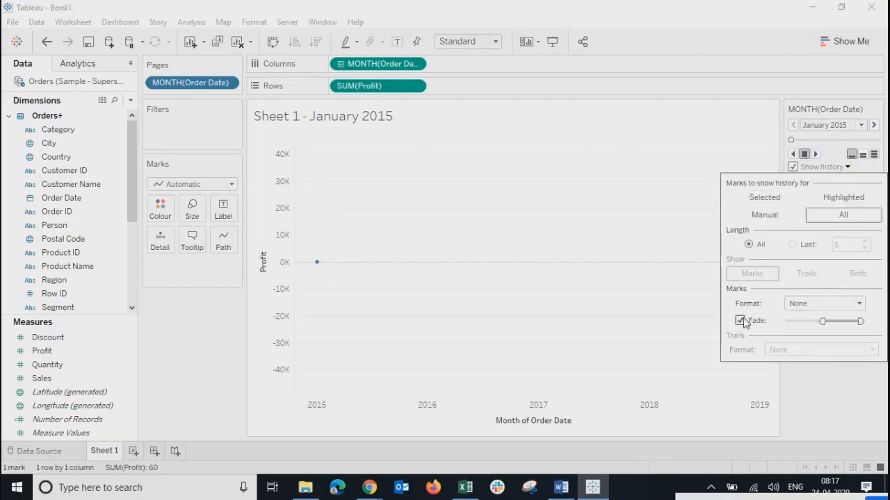
click(828, 402)
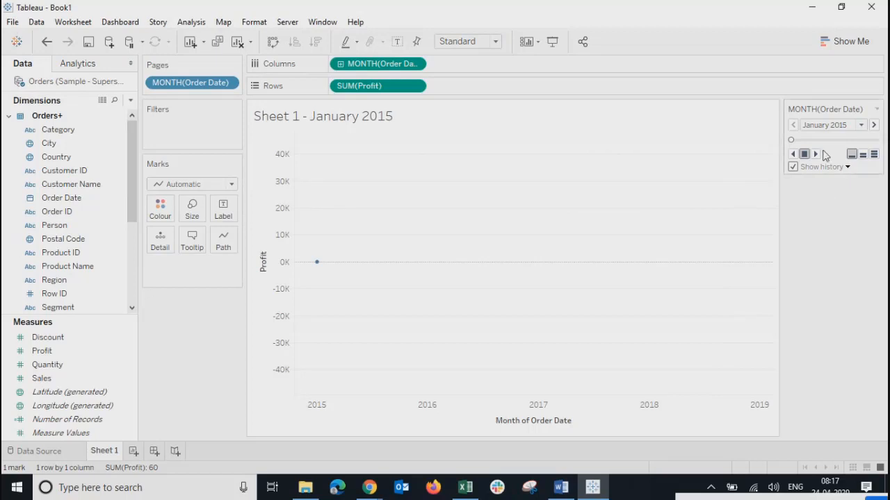
click(862, 153)
click(815, 154)
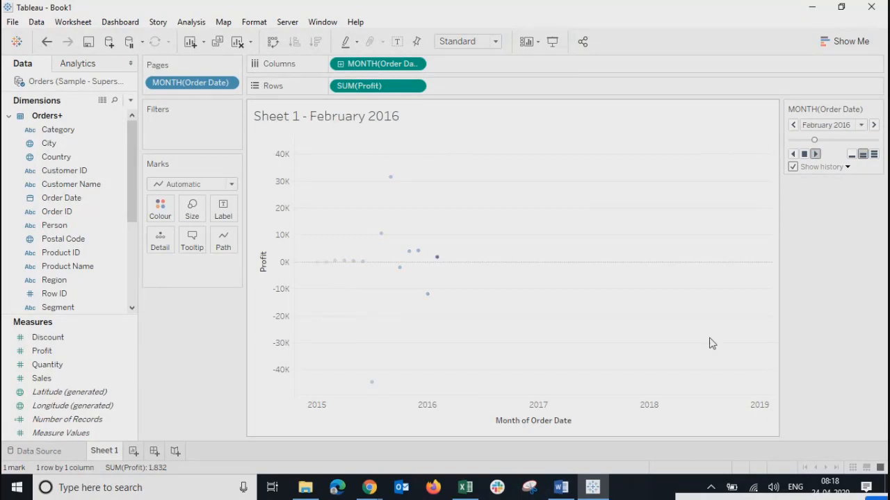
click(874, 155)
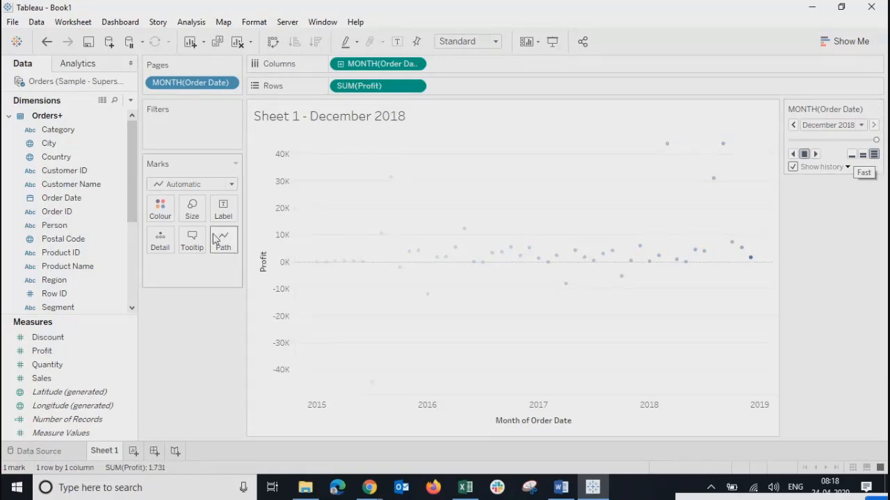
- Enlarge the chart's marks and extend the fade range of the history marks to its lowest end
click(192, 208)
drag(221, 243, 290, 246)
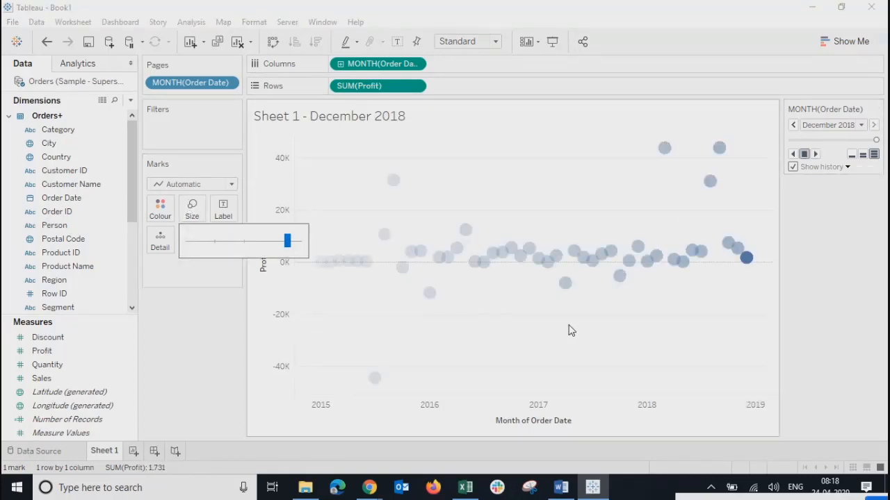
click(835, 199)
click(848, 167)
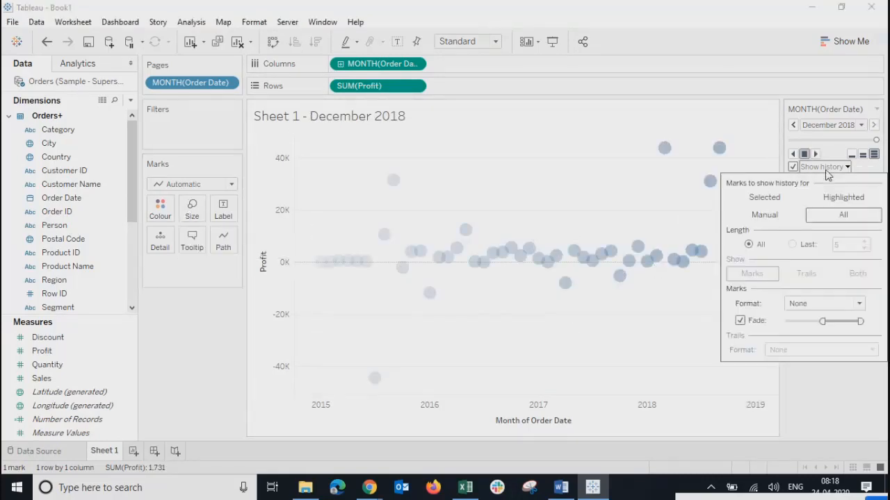
drag(822, 320, 739, 324)
click(824, 303)
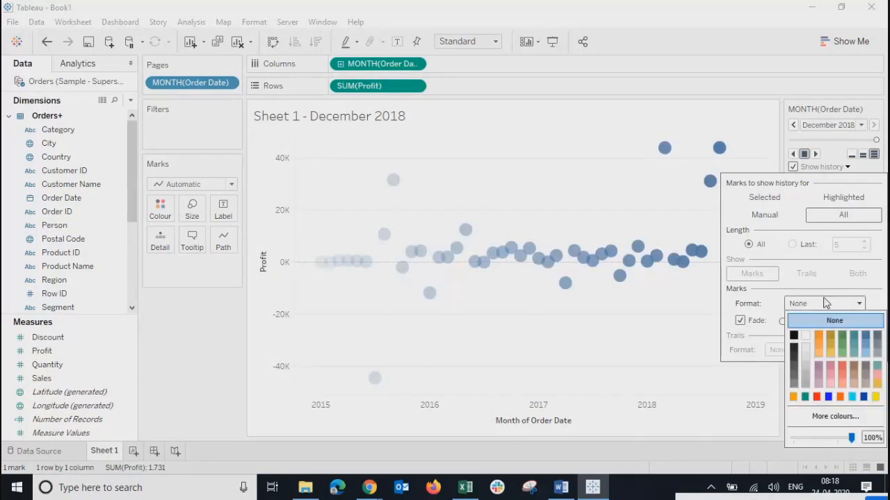
click(750, 357)
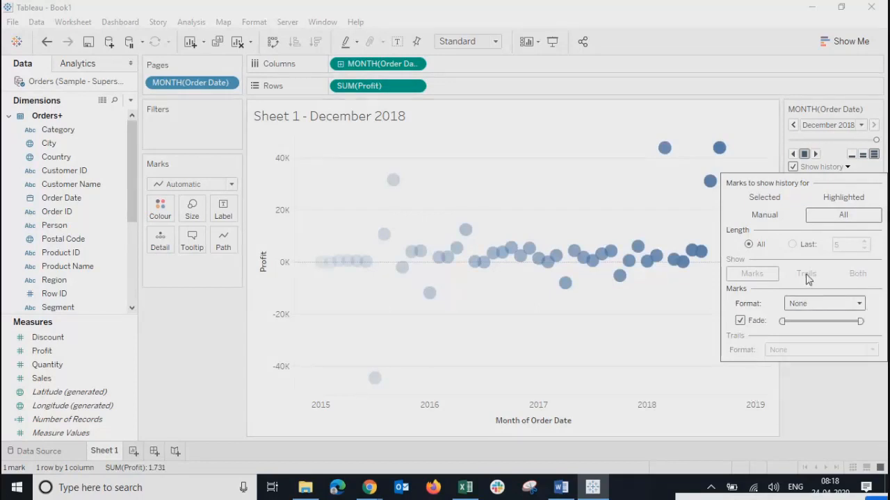
click(834, 393)
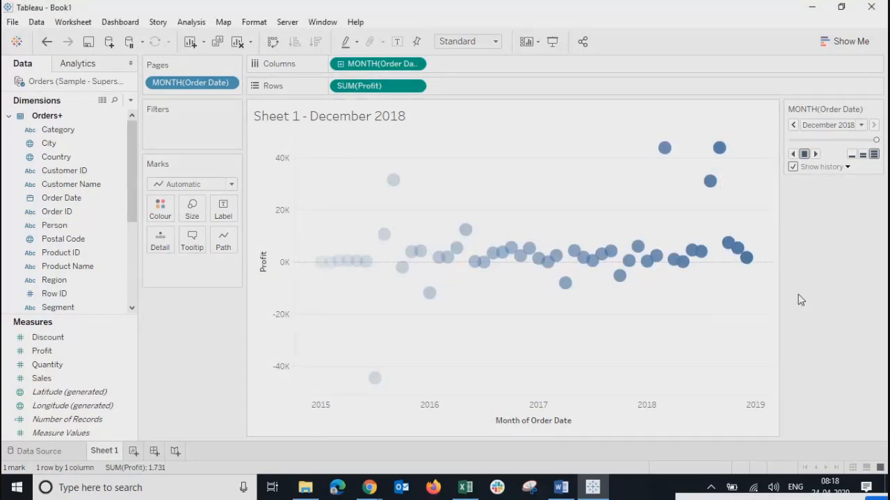
- Change the mark type to Circle and set the page history to show both marks and trails
click(209, 187)
click(166, 275)
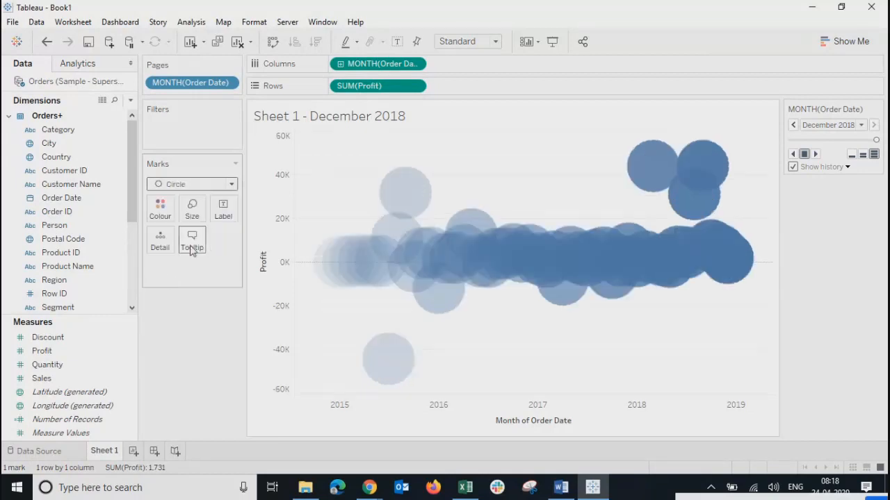
click(847, 167)
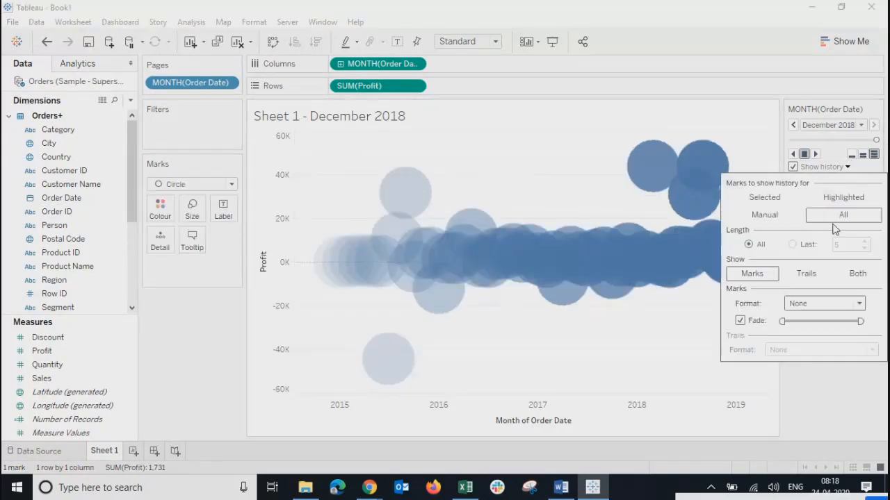
click(851, 275)
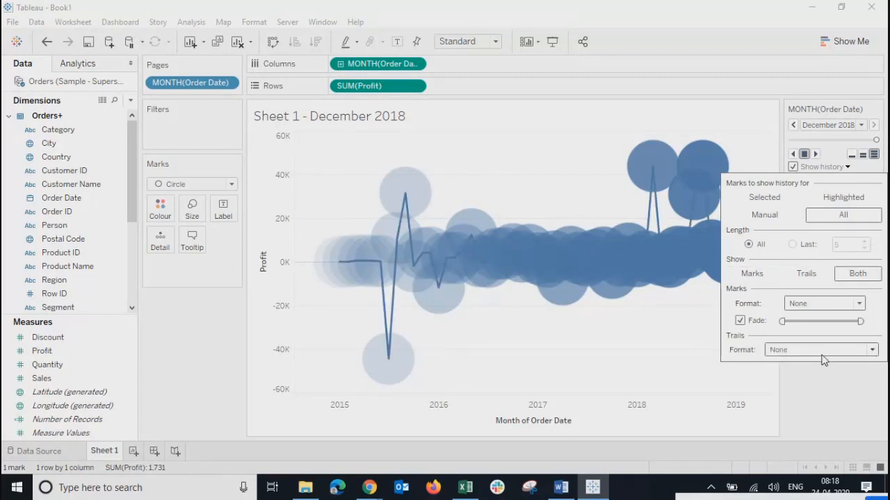
- Reduce the circle size and replay the pages forward from January 2015
click(197, 211)
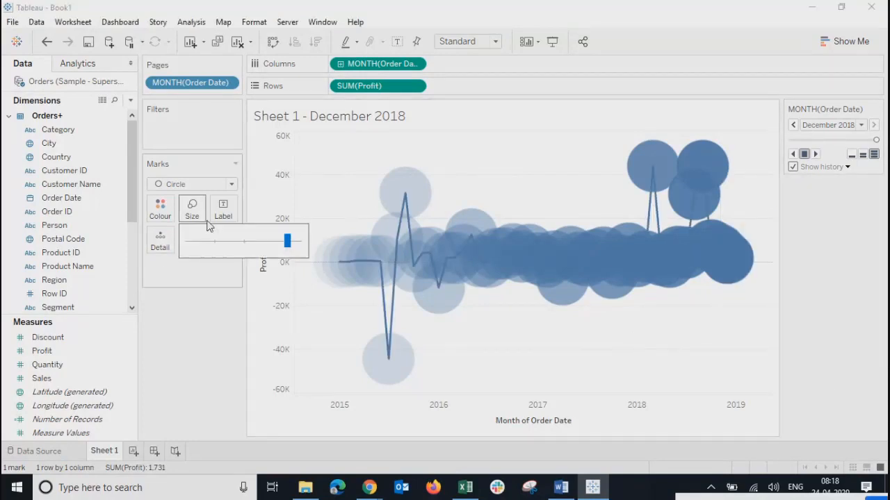
drag(287, 240, 238, 240)
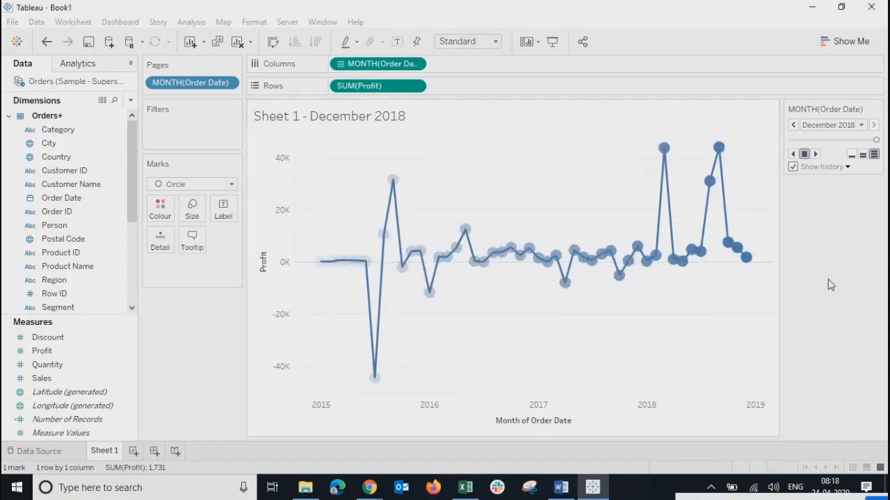
click(821, 125)
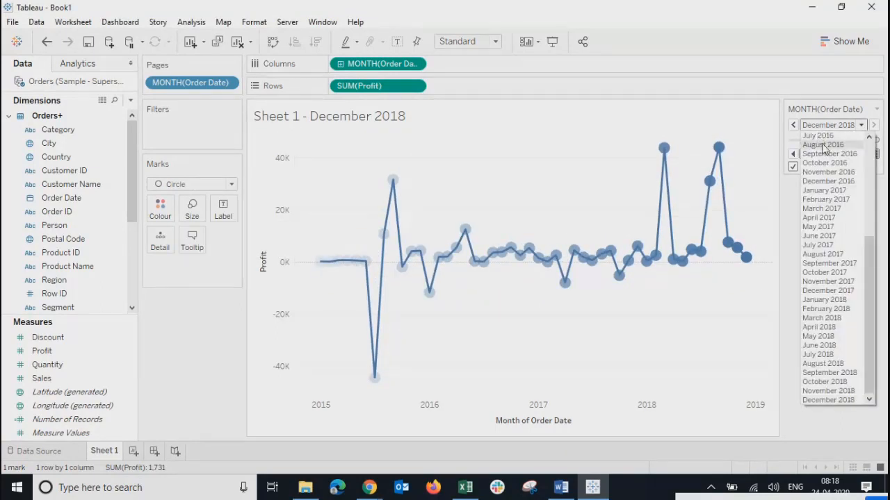
scroll(834, 264, up, 10)
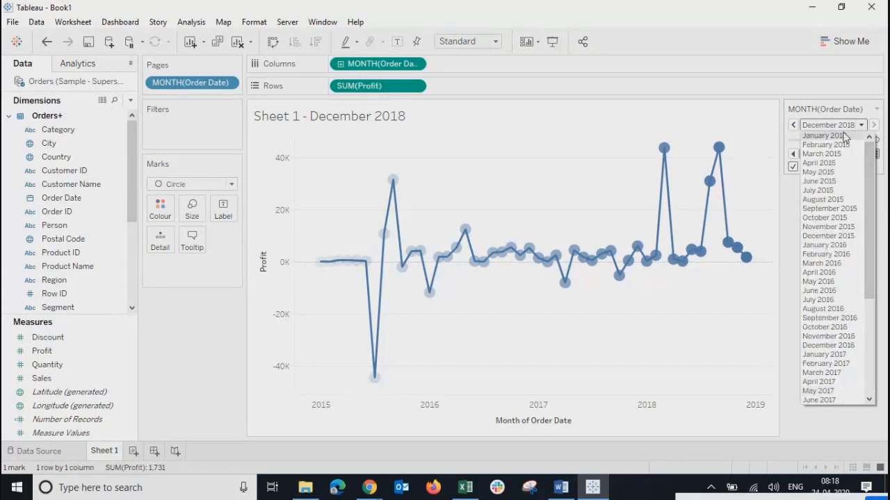
click(820, 135)
click(816, 154)
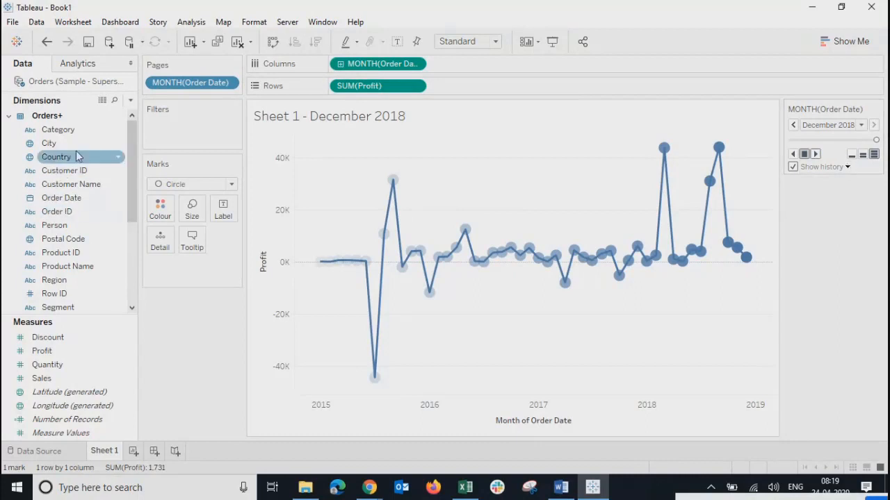
- Review the page history options for the month of Order Date
drag(49, 143, 72, 143)
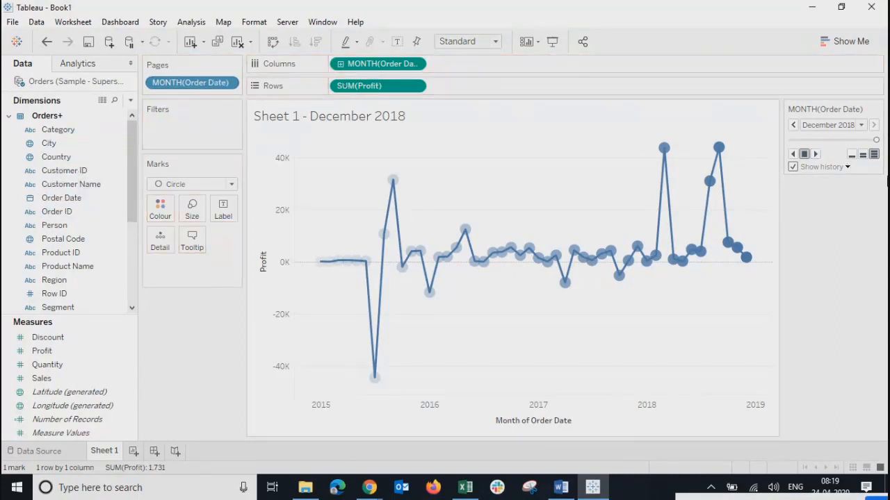
click(827, 169)
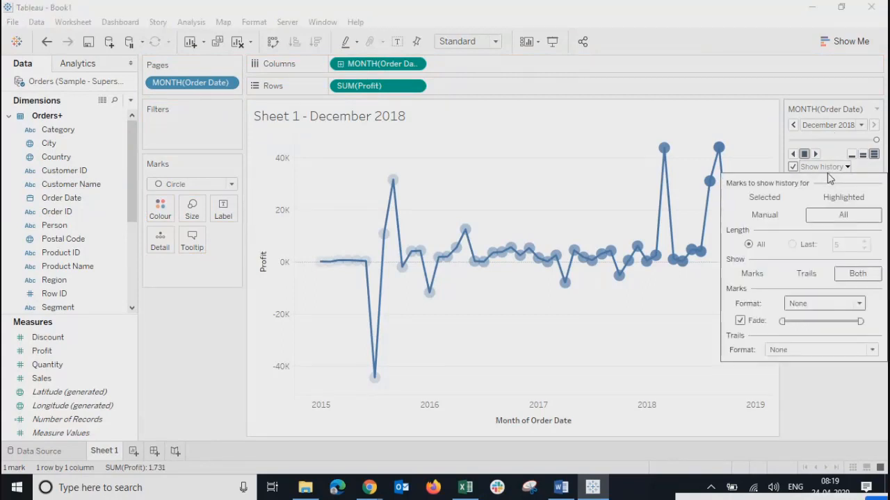
click(833, 397)
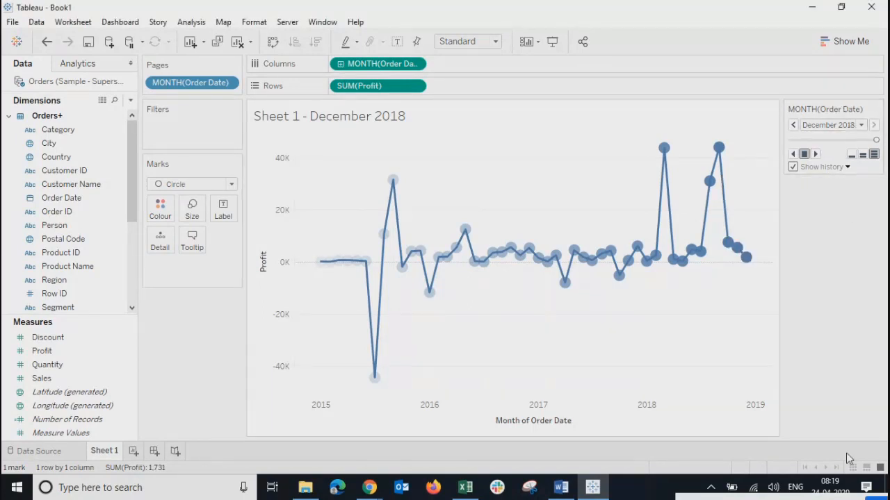
click(79, 213)
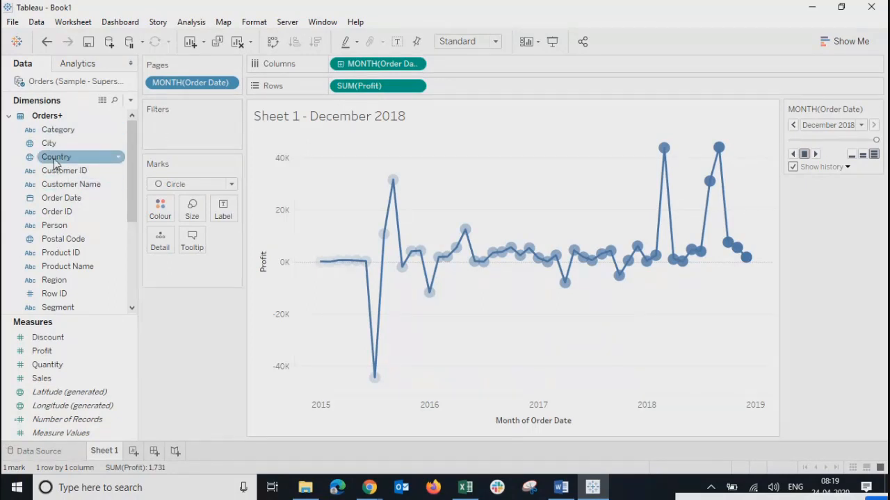
drag(55, 163, 168, 131)
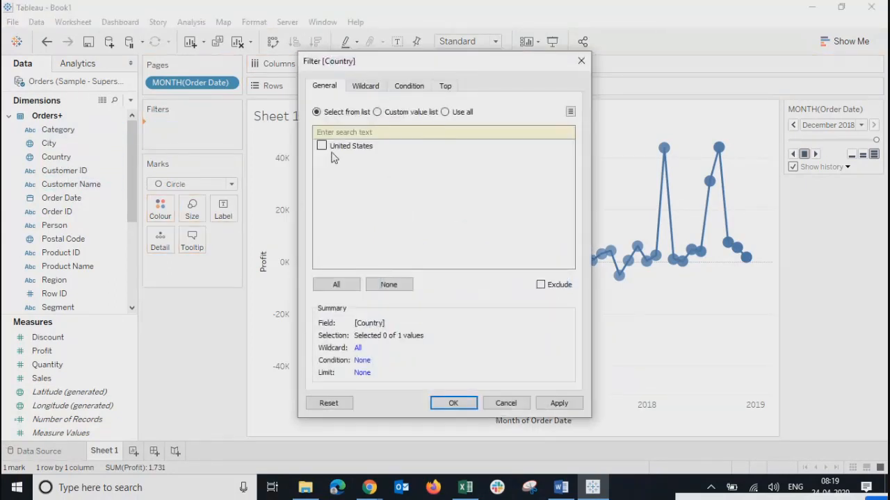
click(582, 61)
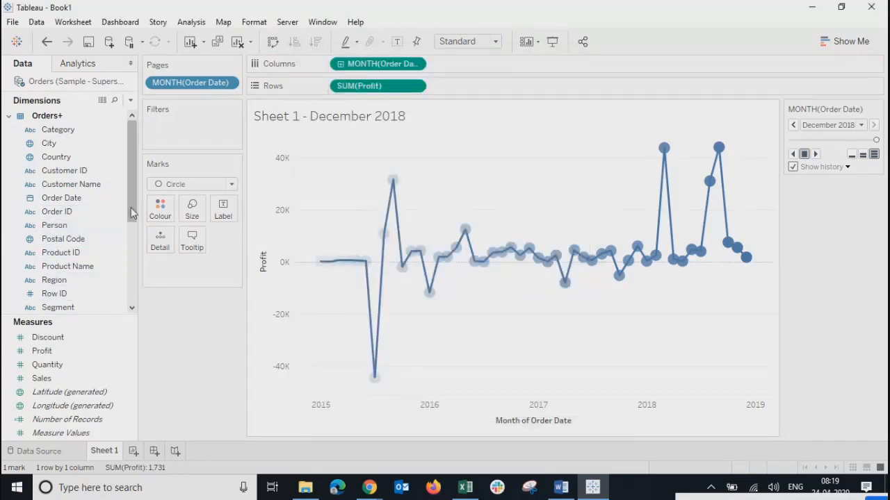
- Add a filter on the Sub-Category dimension and look through its list of values
drag(132, 214, 132, 272)
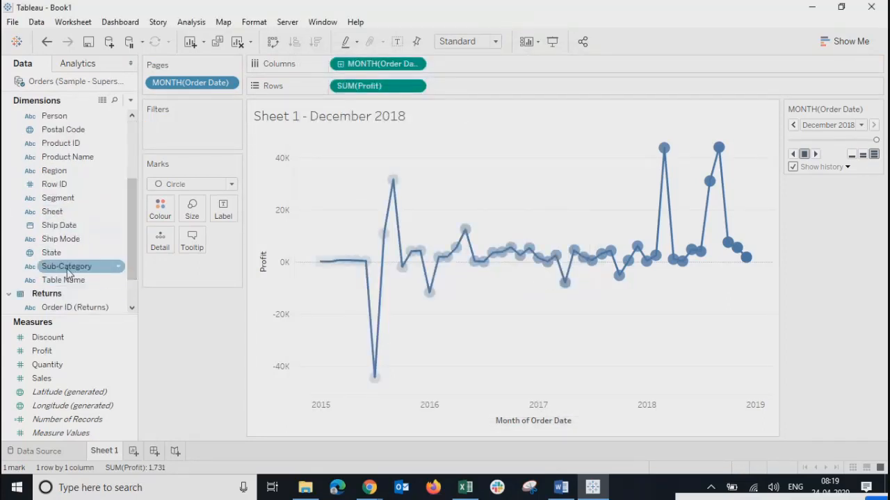
drag(66, 266, 175, 141)
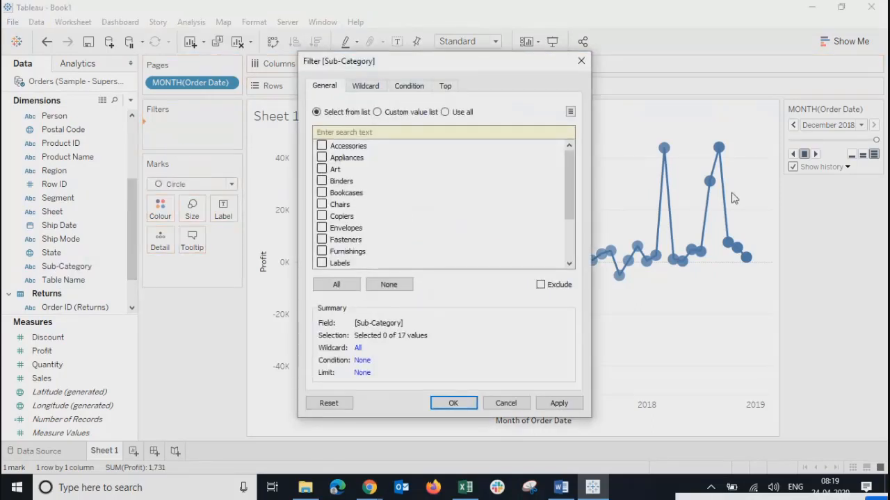
drag(565, 161, 574, 250)
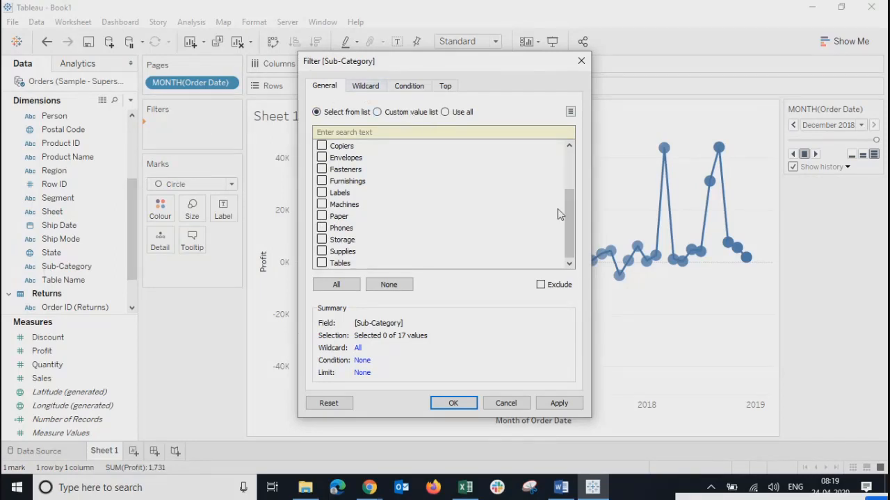
drag(565, 218, 570, 277)
- Demonstrate clearing and selecting all Sub-Category values in the filter, finishing with every value selected
click(326, 285)
click(394, 286)
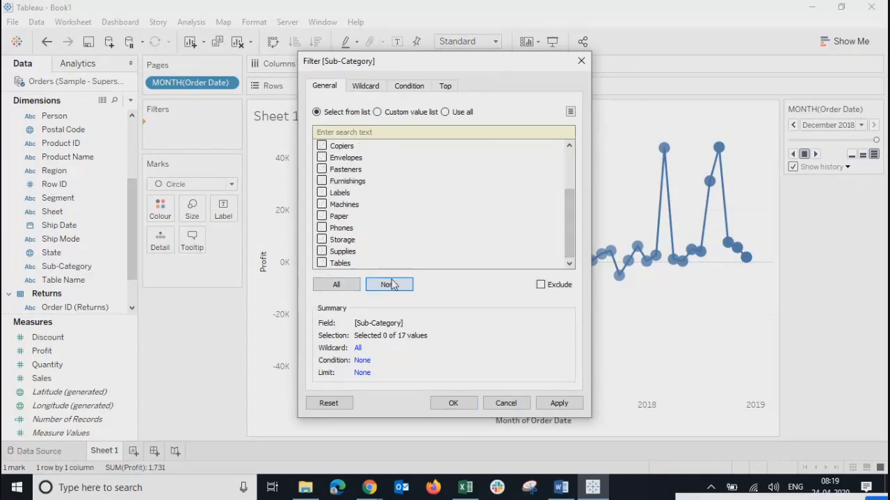
scroll(387, 264, up, 2)
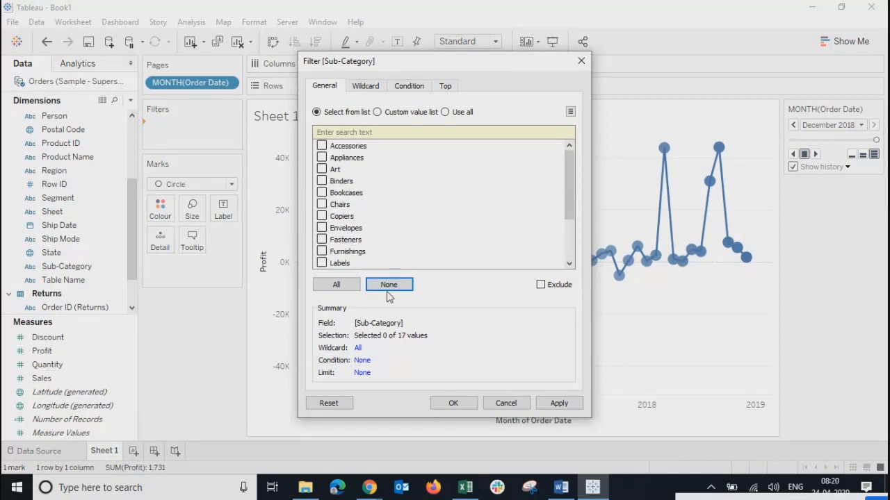
click(339, 285)
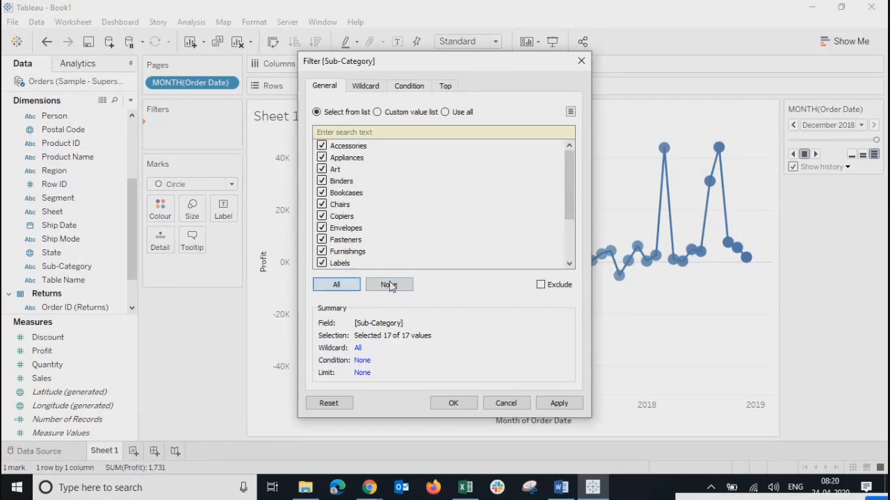
click(389, 286)
click(336, 287)
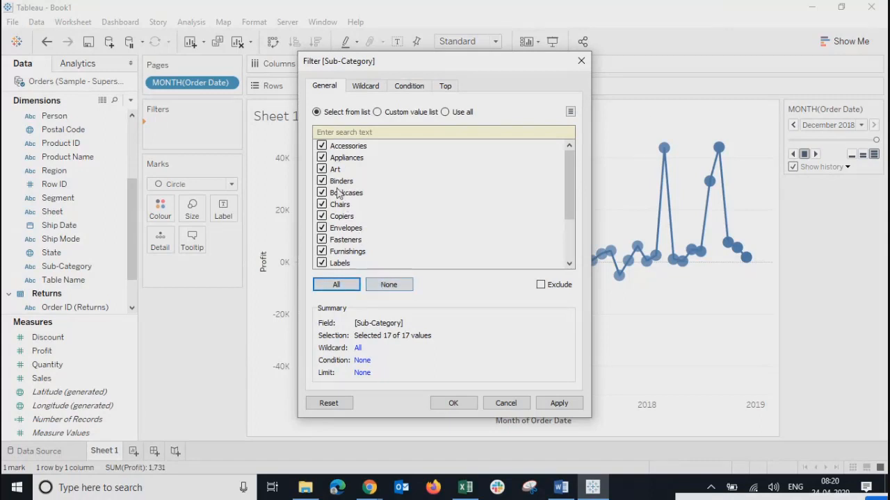
- Deselect Art and Binders from the full selection, reselect every value, and clear the whole selection
click(322, 169)
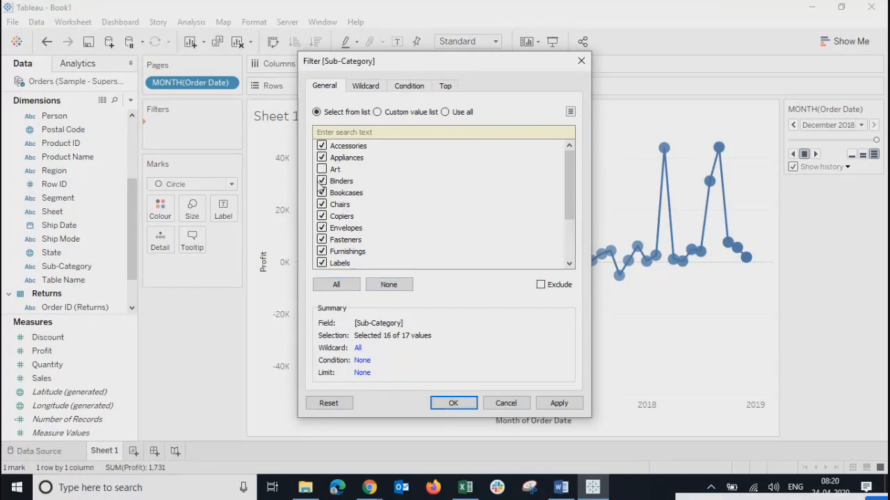
click(322, 181)
click(335, 285)
click(385, 287)
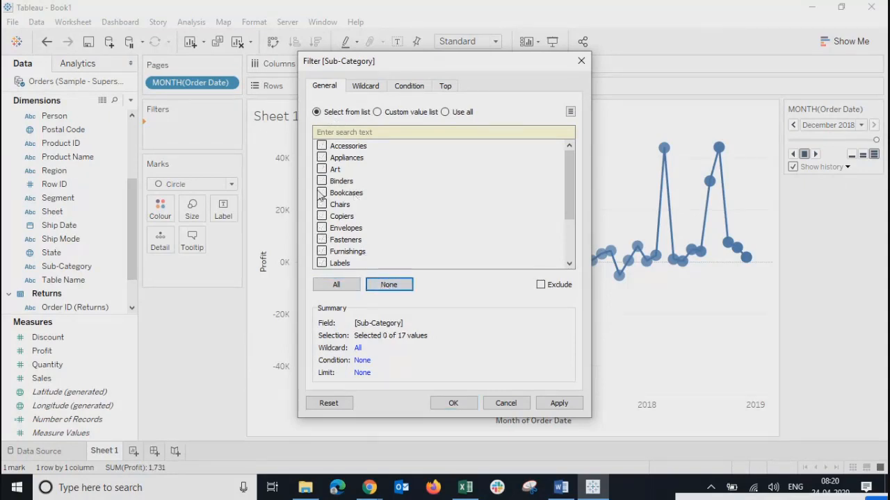
- Select only Art and Binders in the filter, and switch the Exclude option on and off again
click(323, 170)
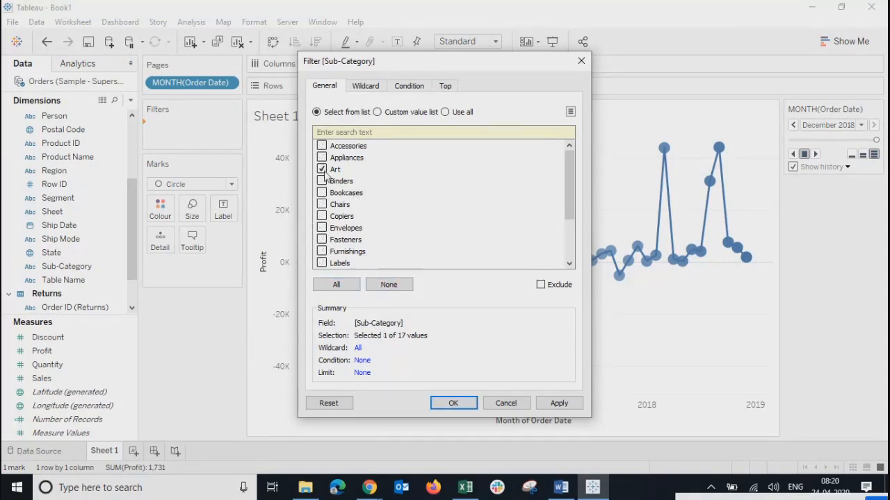
click(322, 181)
click(541, 285)
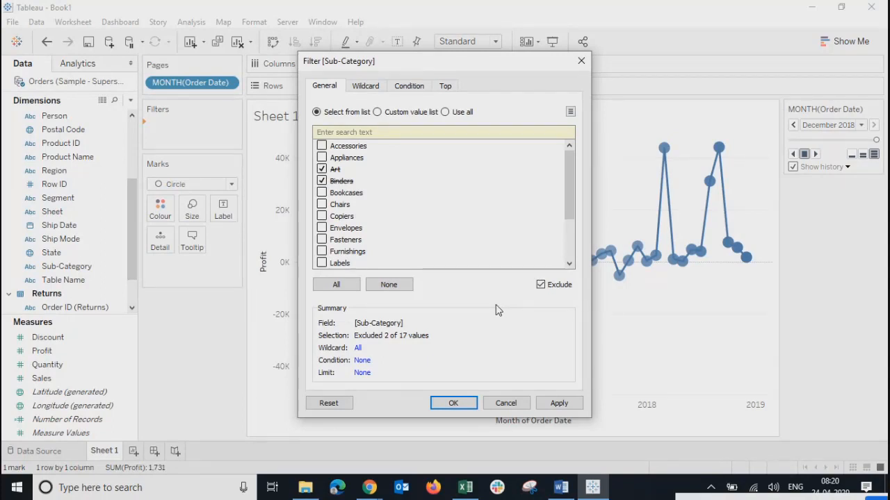
click(542, 286)
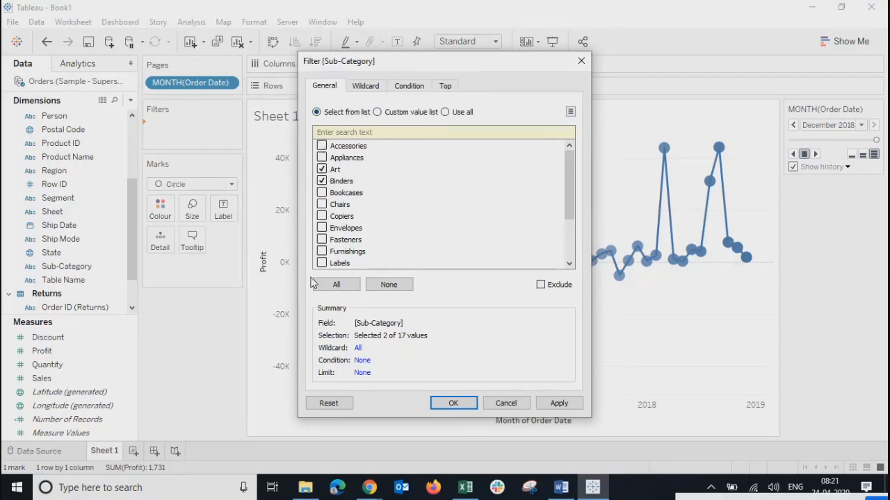
- Switch the Sub-Category filter to a custom value list and add Copiers to it
drag(567, 181, 586, 165)
click(377, 112)
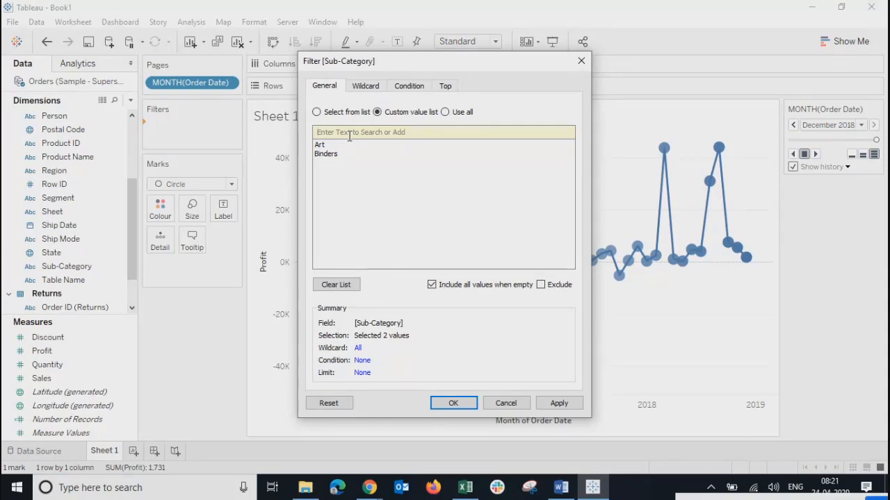
click(350, 132)
text(Boex)
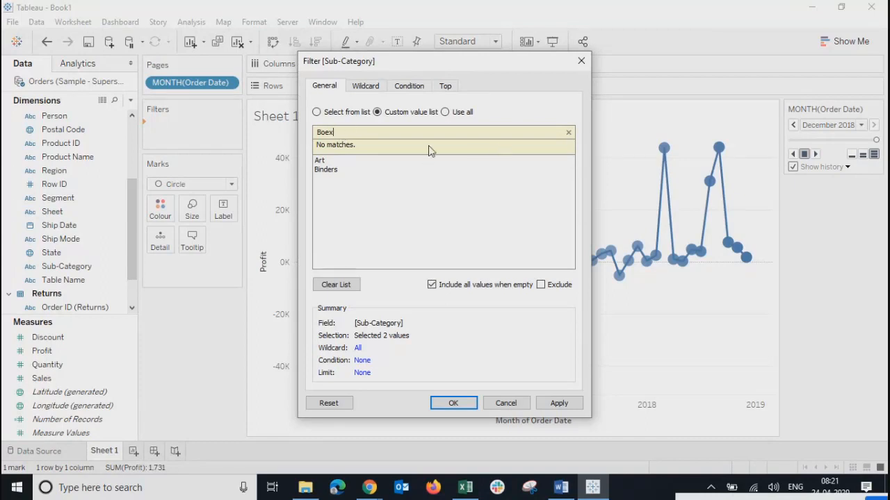
key(BackSpace)
key(BackSpace)
key(BackSpace)
key(BackSpace)
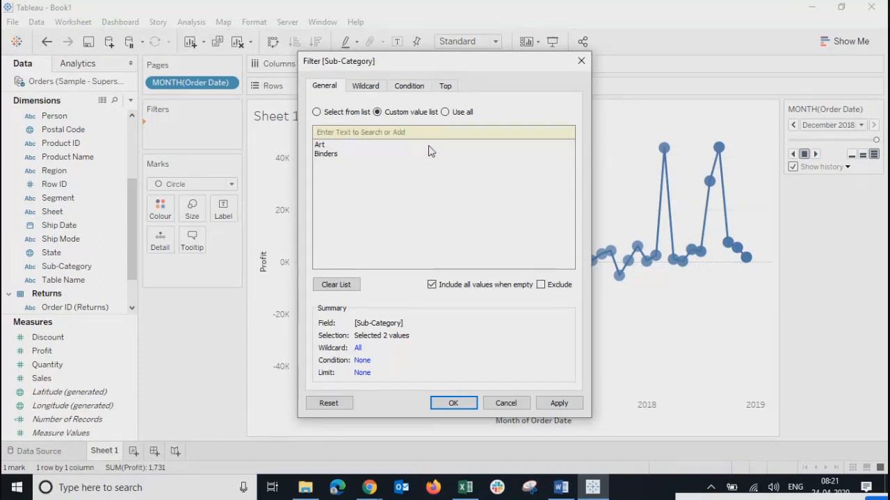
text(Copiers)
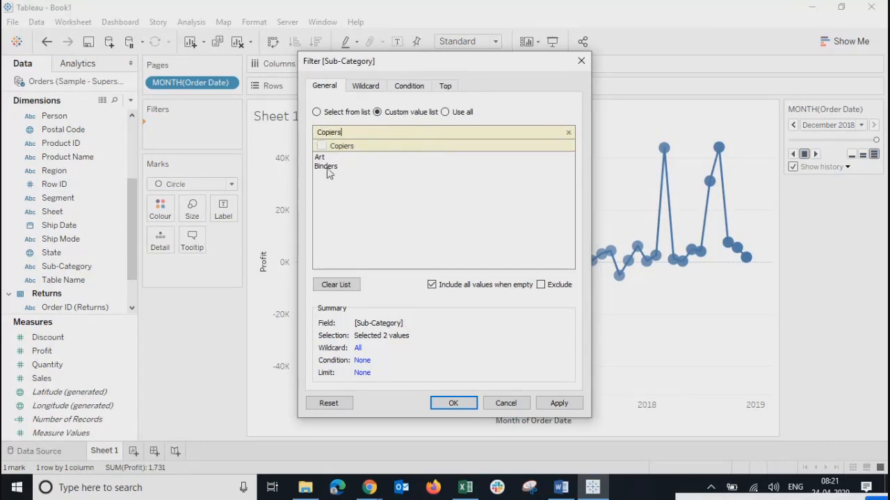
click(321, 146)
- Try the Use all option, return to selecting from the list, and deselect Art, Binders and Copiers
click(445, 113)
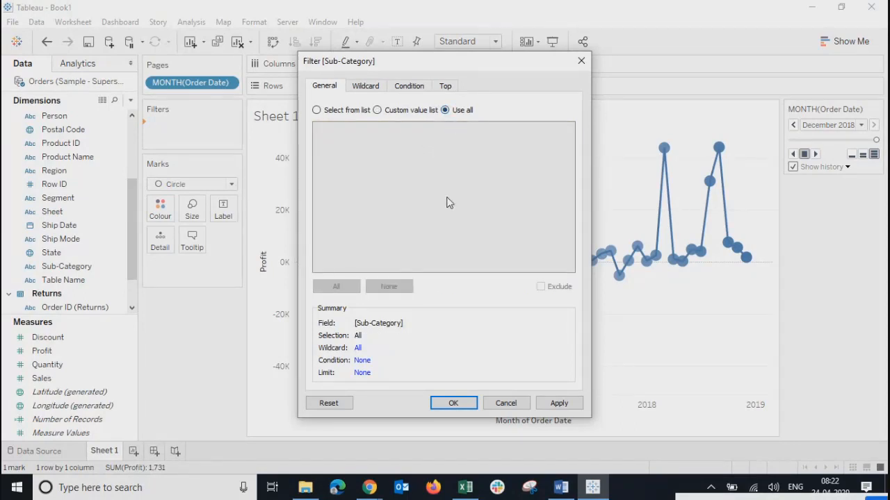
click(317, 110)
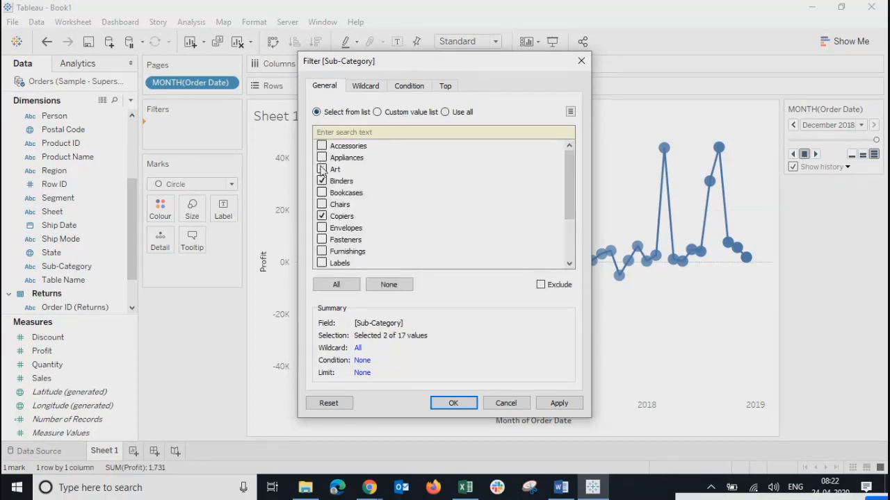
click(322, 170)
click(321, 180)
click(322, 216)
click(320, 174)
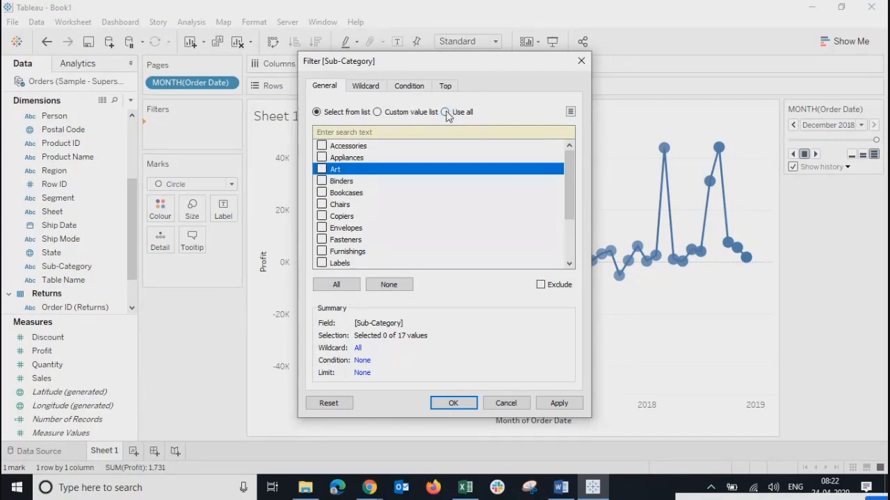
- Compare the empty custom value list with the select-from-list mode of the Sub-Category filter
scroll(339, 237, down, 2)
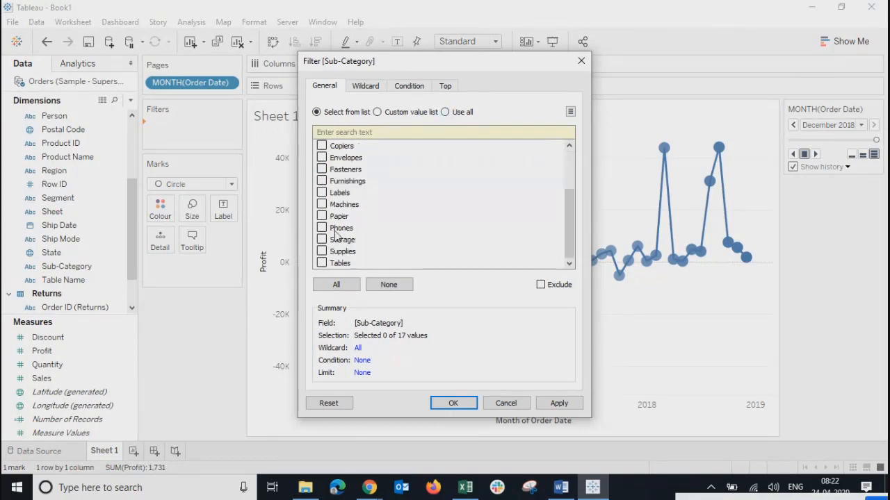
click(395, 113)
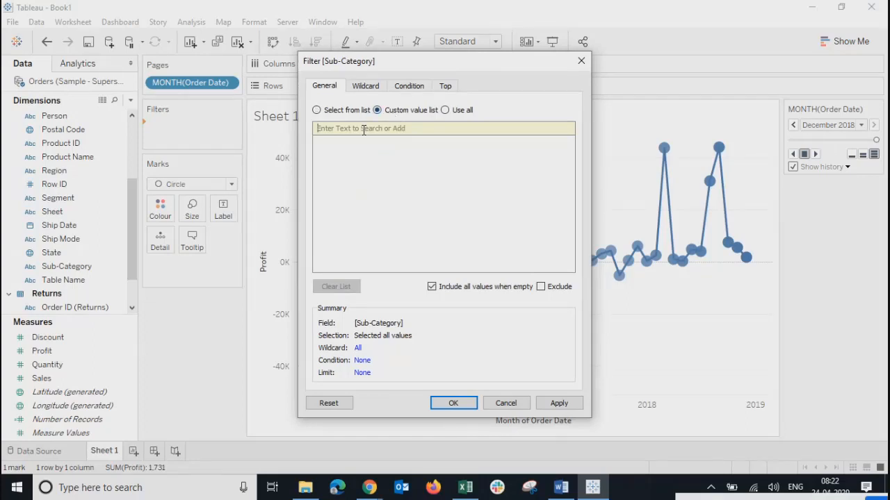
click(317, 110)
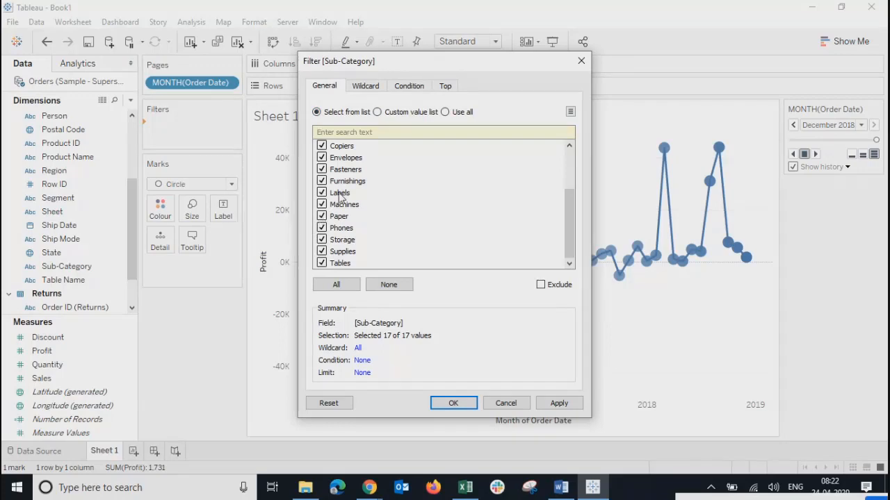
click(377, 112)
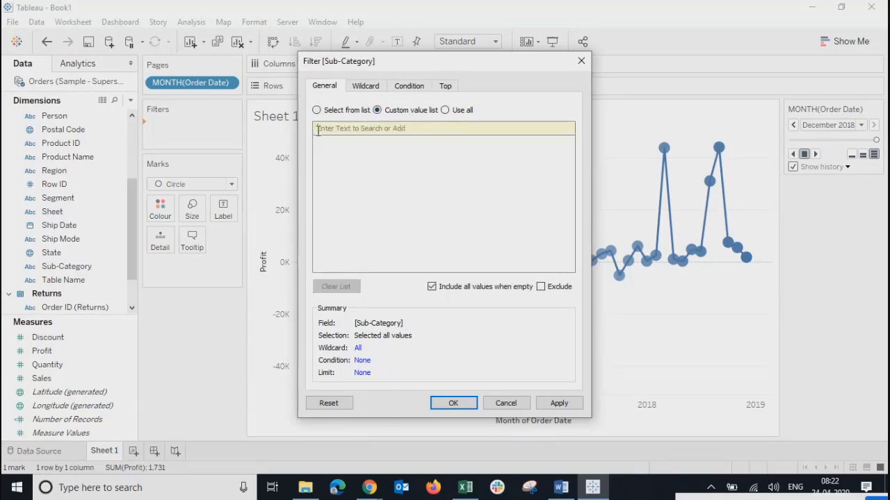
click(317, 110)
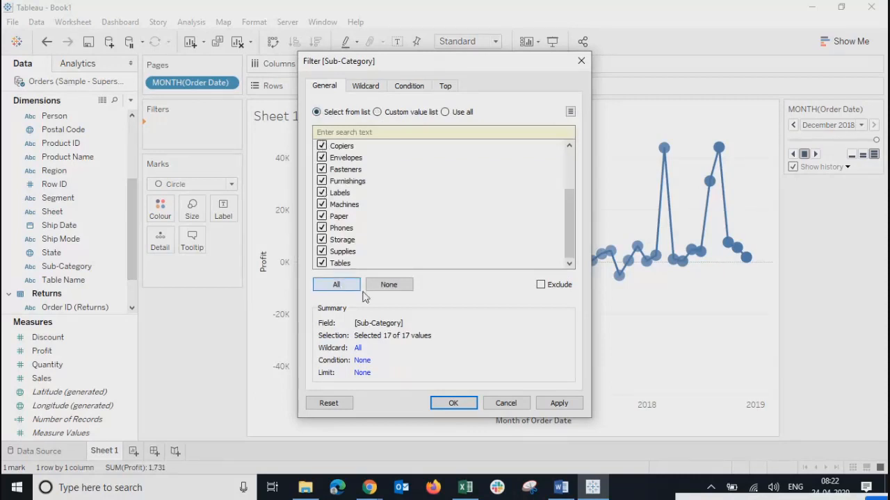
- Select only Labels, Paper and Phones in the filter and check them in the custom value list
click(388, 285)
click(322, 193)
click(322, 217)
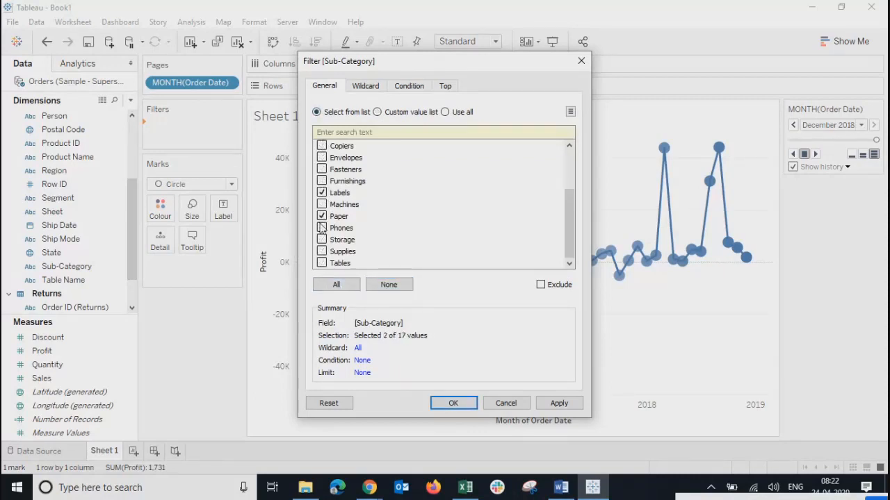
click(322, 228)
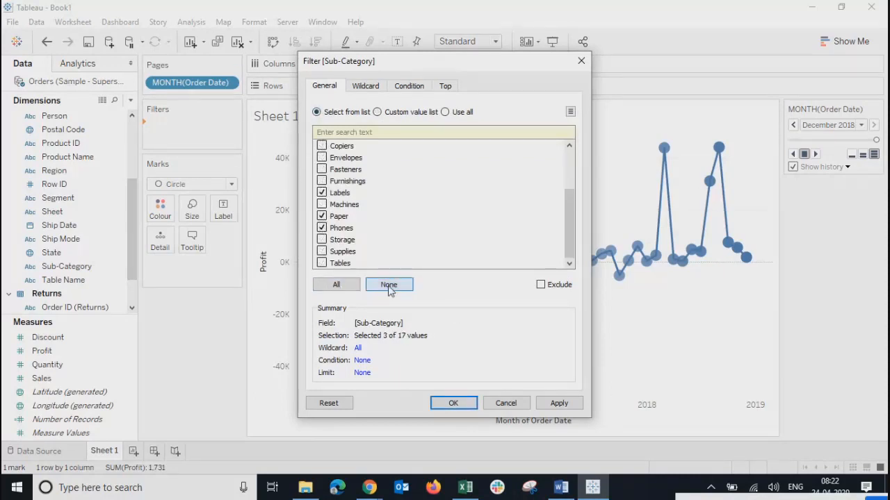
click(378, 112)
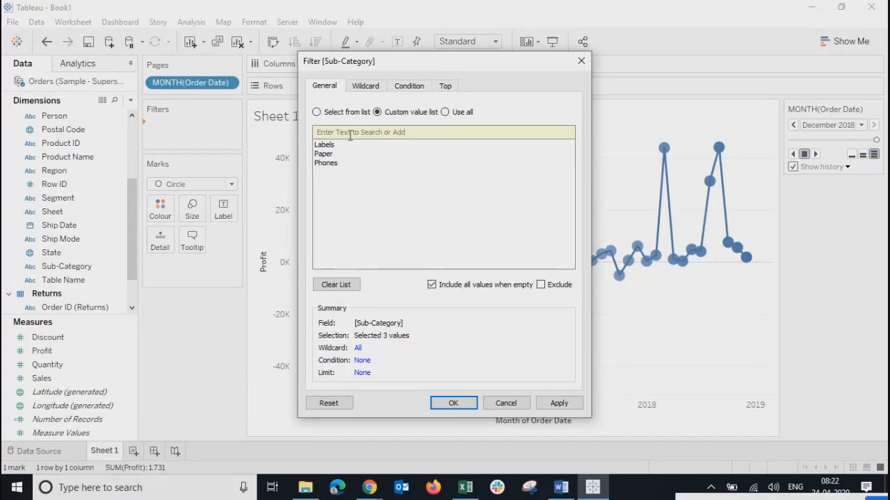
click(336, 112)
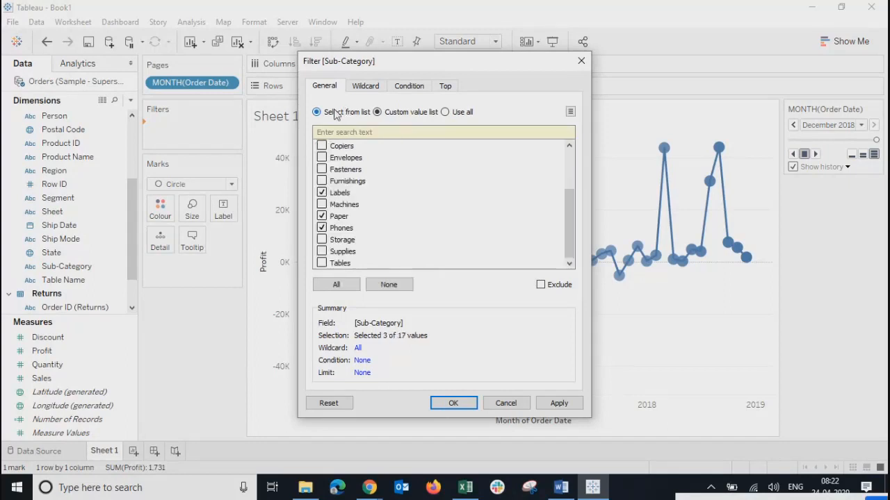
- Deselect Labels, Paper and Phones, view the custom value list, and set the filter to Use all
click(322, 216)
click(322, 228)
click(390, 113)
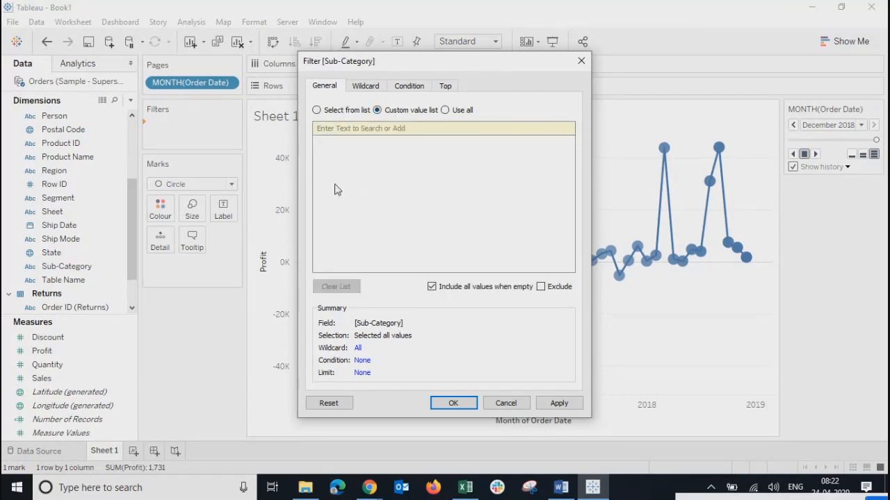
click(445, 111)
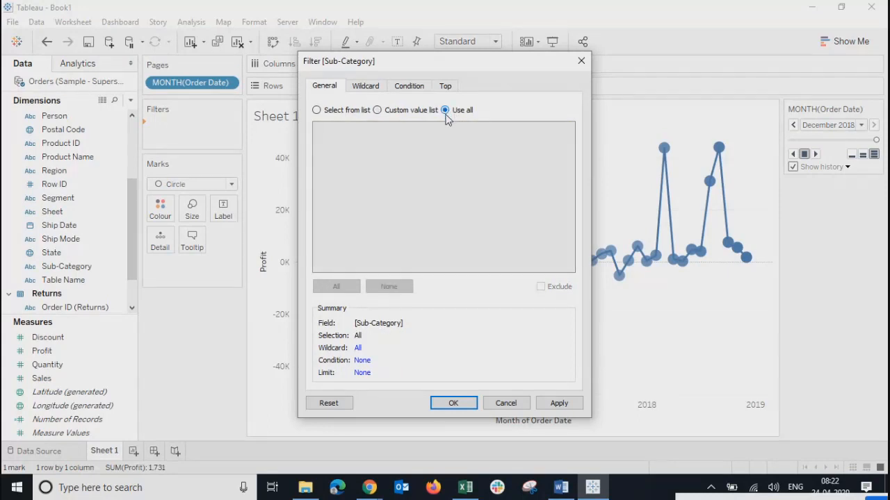
- Return to selecting from the list and select only Fasteners and Furnishings
click(317, 111)
click(322, 169)
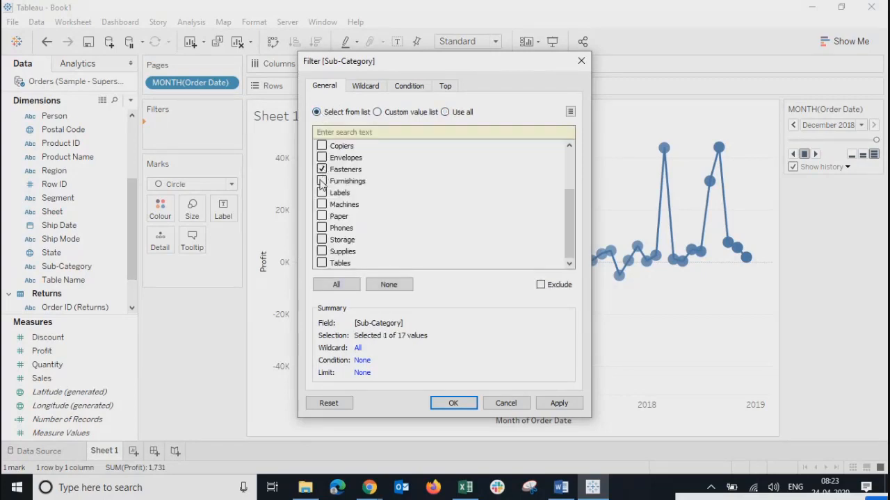
click(322, 181)
- Select all Sub-Category values in the filter and look through the whole list
click(334, 285)
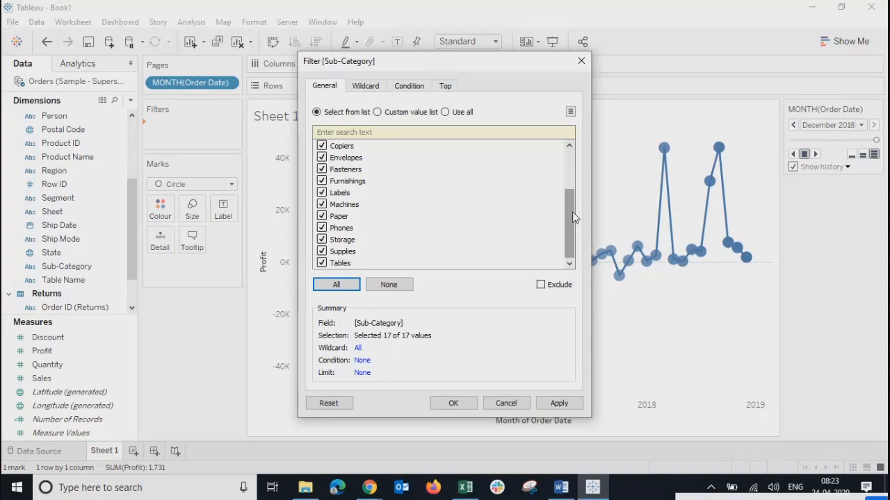
scroll(572, 205, up, 2)
scroll(573, 201, down, 2)
scroll(574, 202, up, 3)
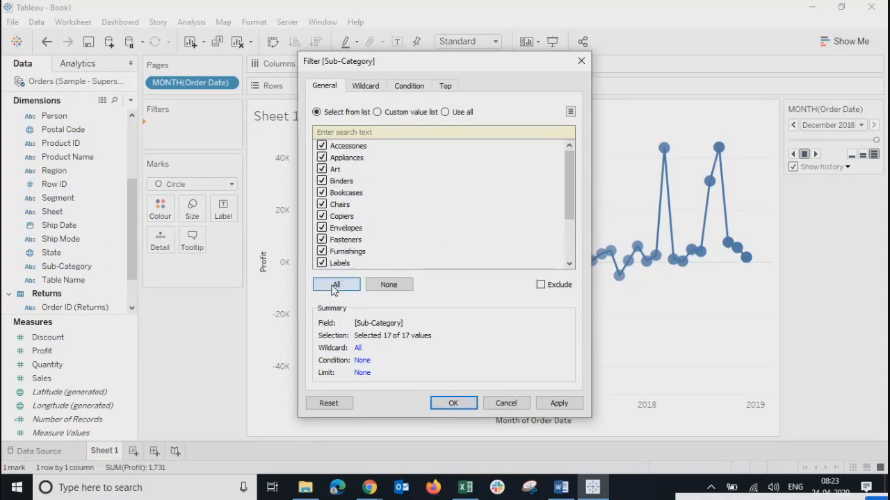
drag(572, 198, 575, 160)
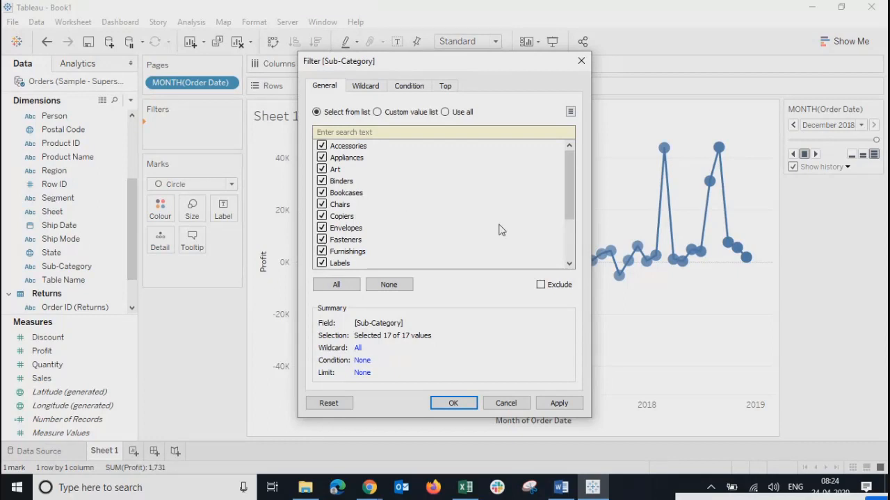
scroll(567, 178, down, 2)
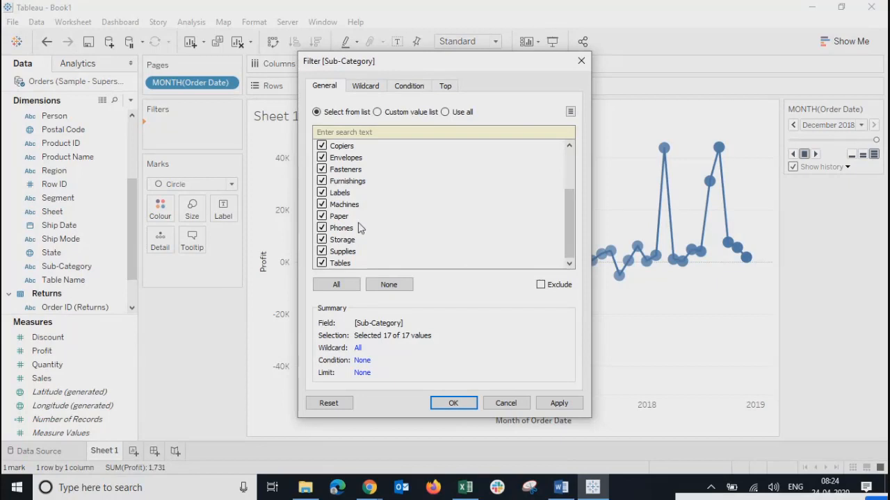
click(337, 287)
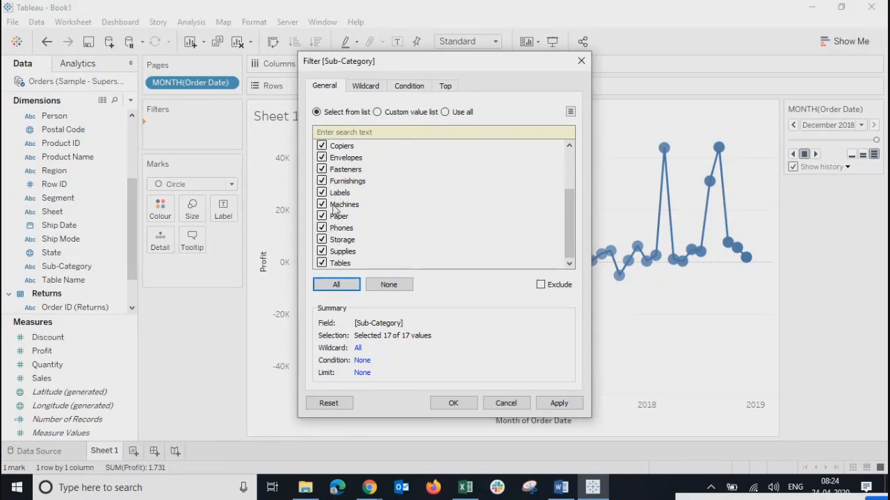
- Use list selection in the Sub-Category filter and deselect Copiers, Envelopes, Fasteners and Furnishings, leaving Labels and Machines selected
click(334, 284)
click(446, 113)
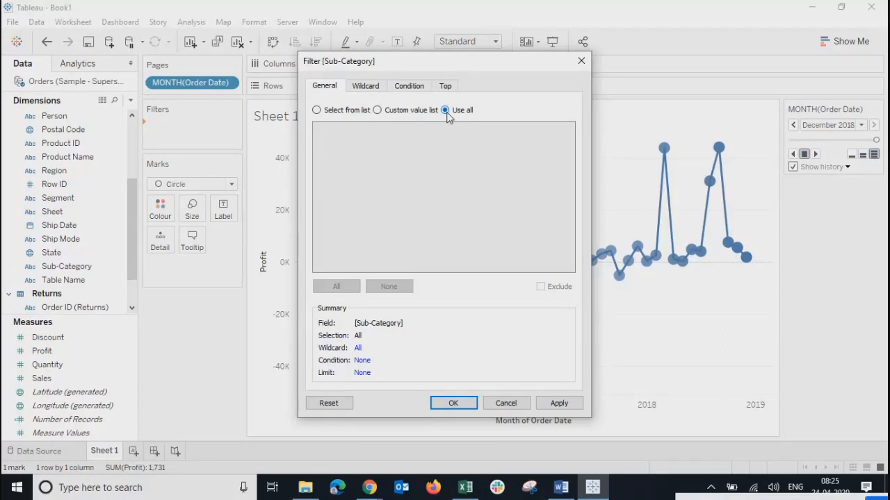
click(321, 112)
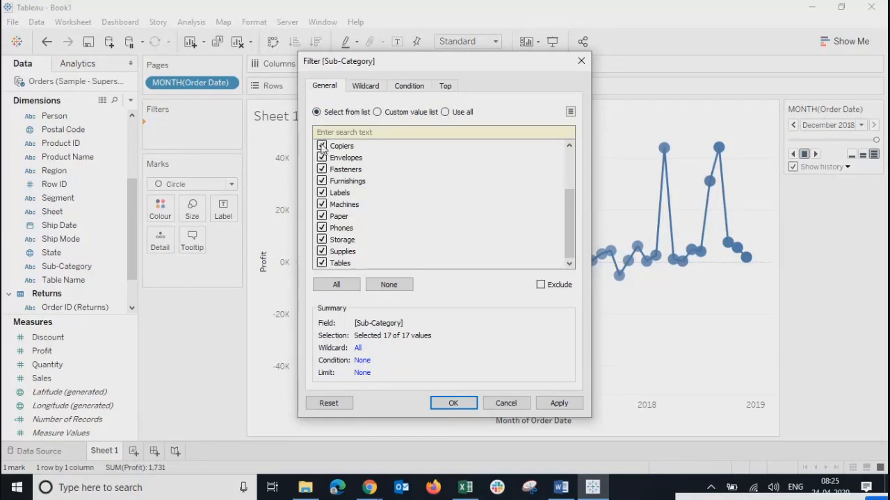
click(322, 146)
click(321, 157)
click(321, 170)
click(321, 181)
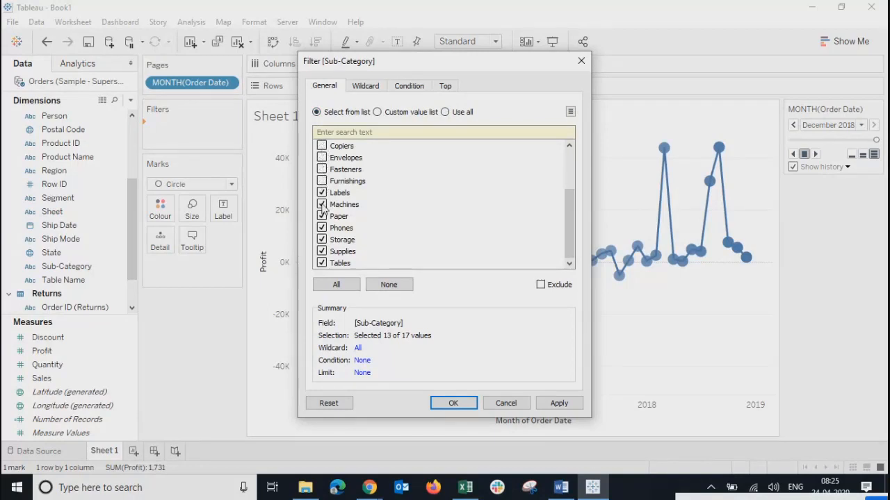
click(321, 193)
click(321, 204)
click(322, 193)
click(322, 204)
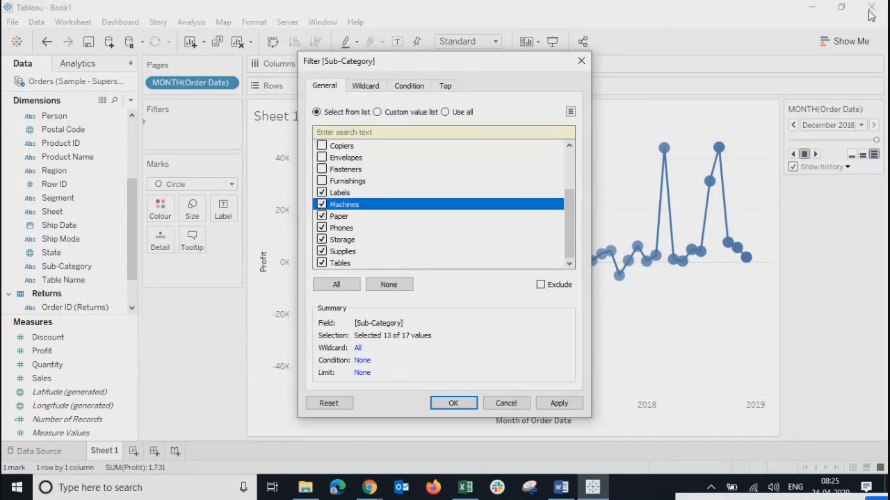
- Reselect Copiers, Envelopes, Fasteners and Furnishings in the filter's value list
click(322, 146)
click(321, 157)
click(321, 169)
click(321, 181)
scroll(335, 240, up, 2)
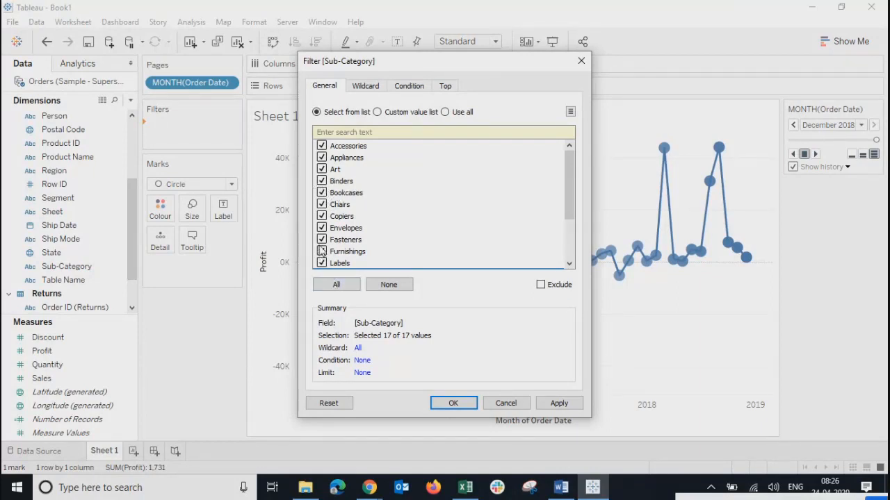
- Restrict the Sub-Category filter selection to only Bookcases and Chairs
scroll(322, 252, down, 2)
scroll(322, 251, up, 2)
click(322, 204)
click(322, 216)
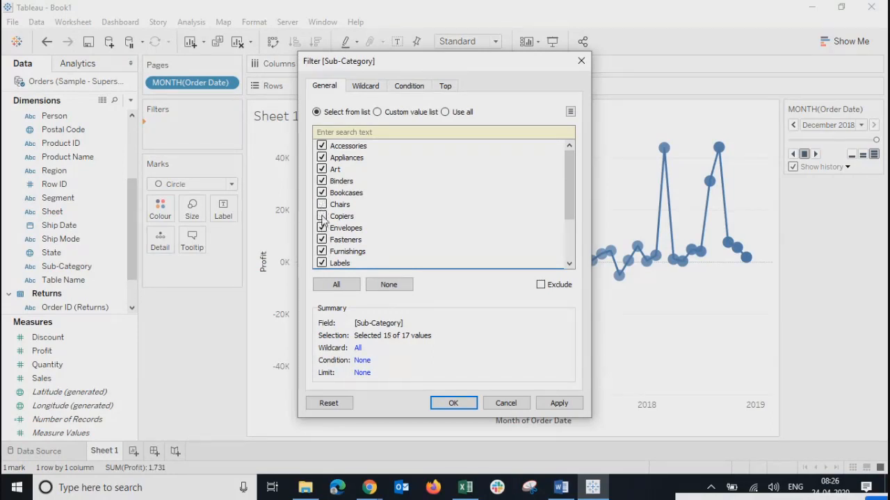
click(388, 285)
click(323, 204)
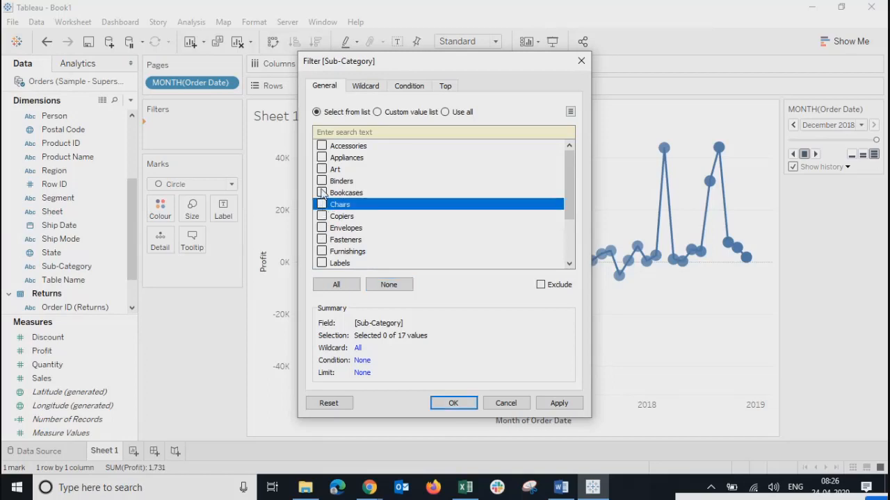
click(322, 193)
click(322, 205)
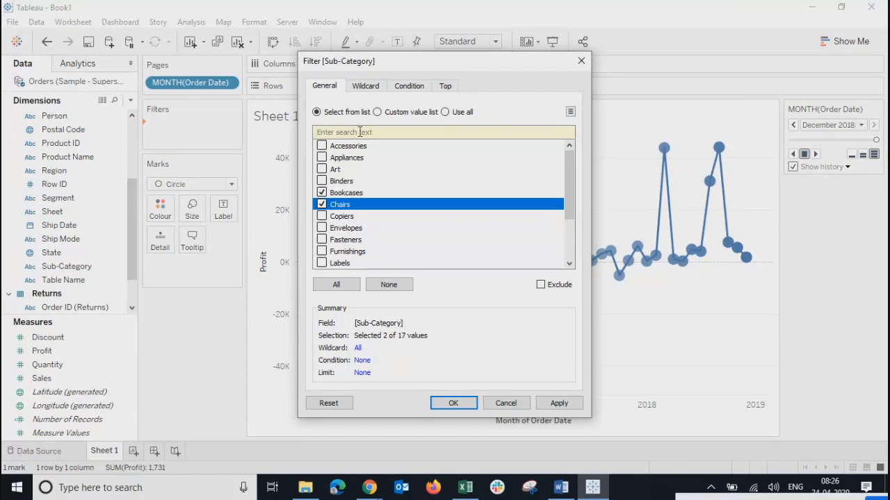
- Reselect every sub-category, switch the filter to Use all, and look at the wildcard matching options
click(325, 286)
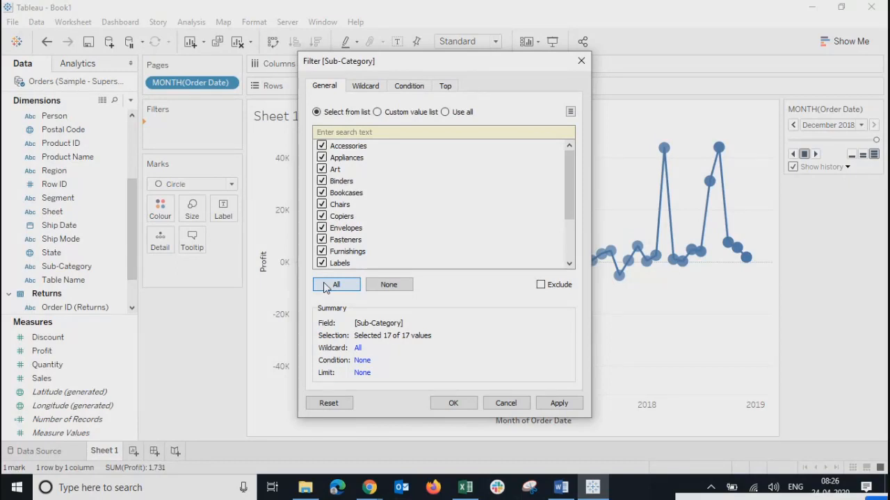
click(459, 113)
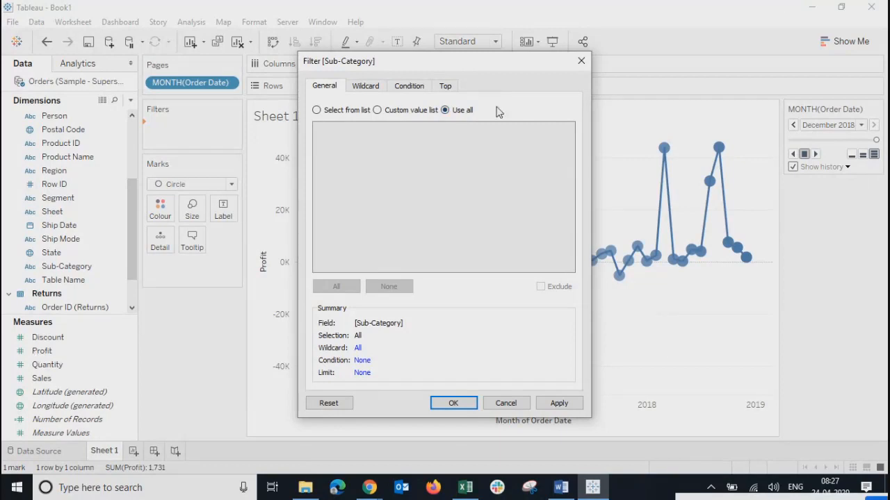
click(365, 87)
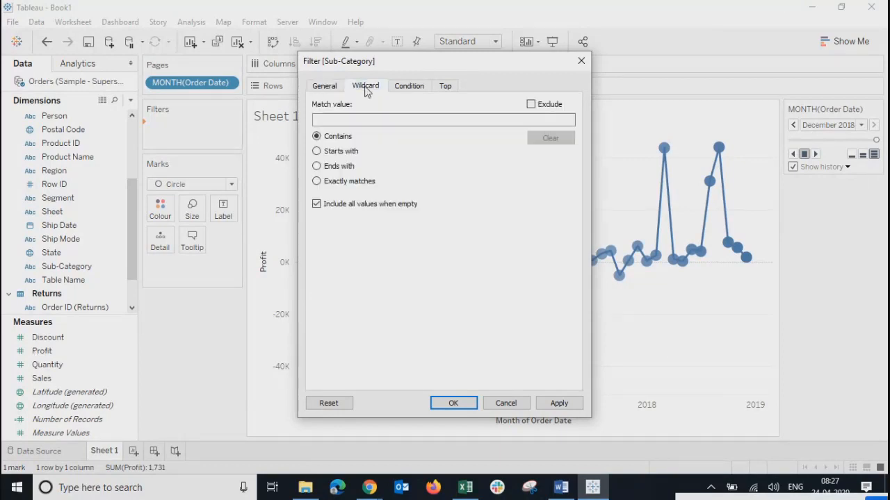
click(341, 120)
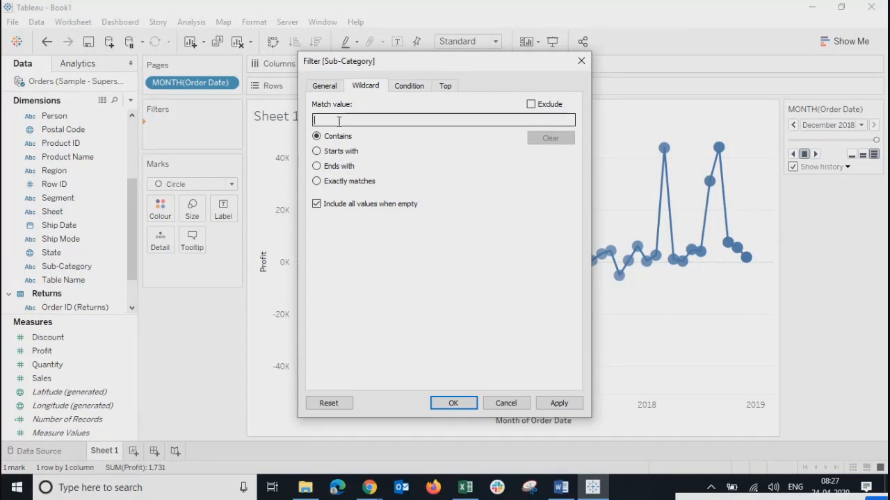
click(324, 85)
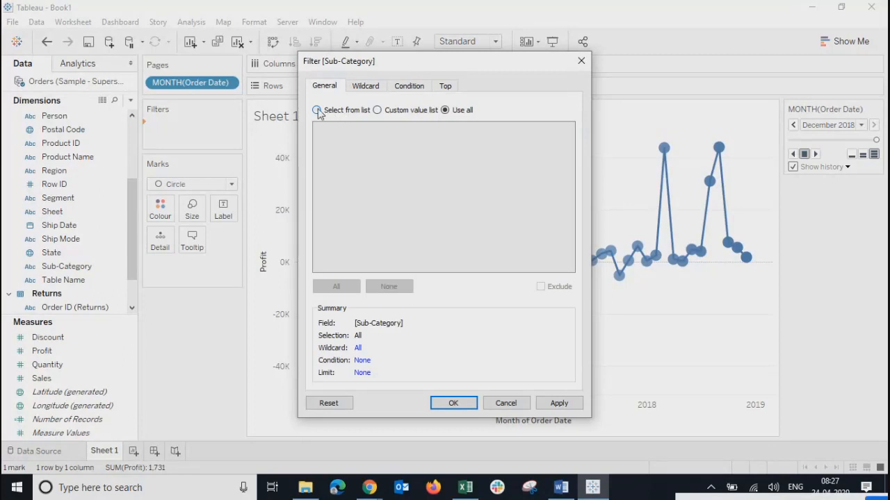
- Return the filter to Select from list and look through all the sub-category values
click(317, 109)
click(320, 147)
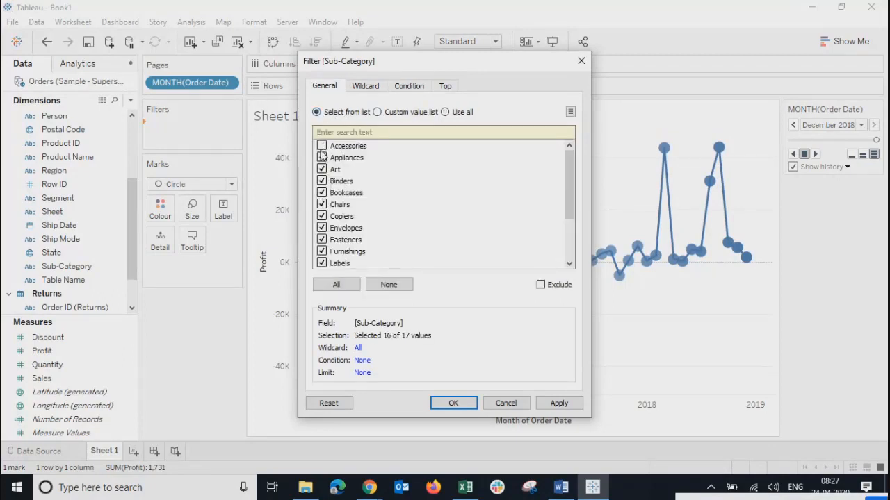
click(320, 148)
drag(574, 194, 571, 246)
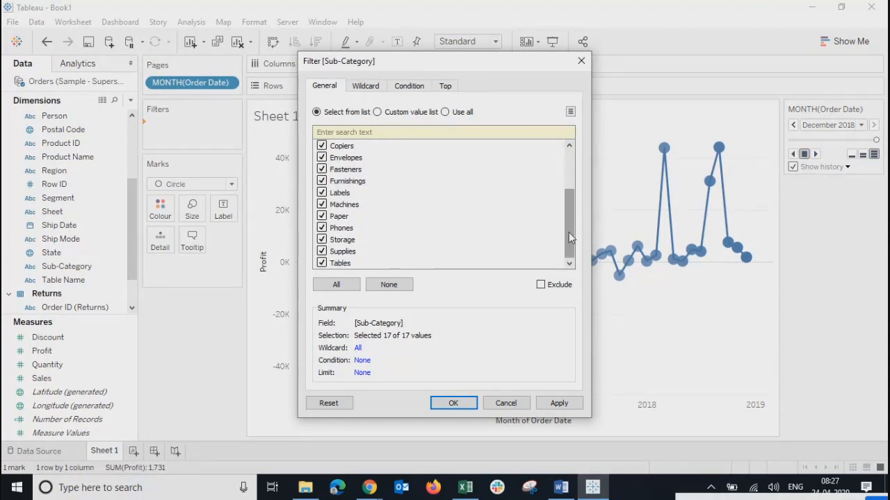
scroll(566, 233, up, 1)
scroll(567, 233, up, 1)
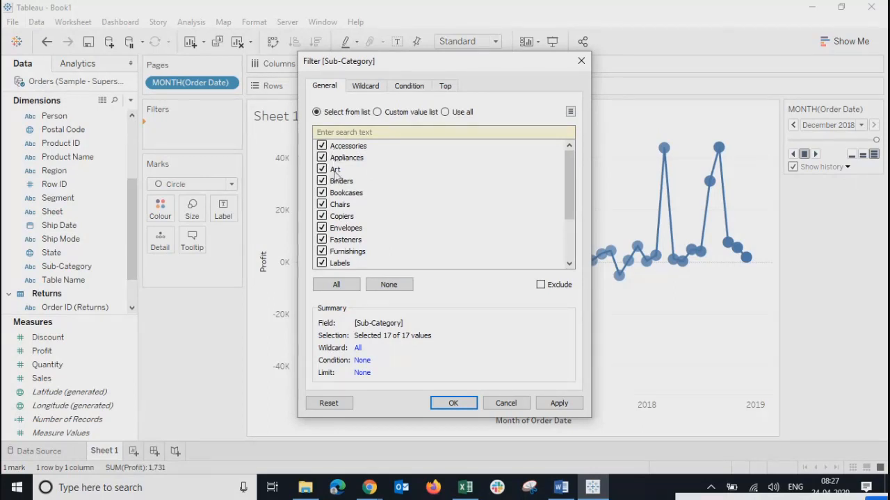
- Set the Sub-Category wildcard filter to match values that start with A
click(364, 86)
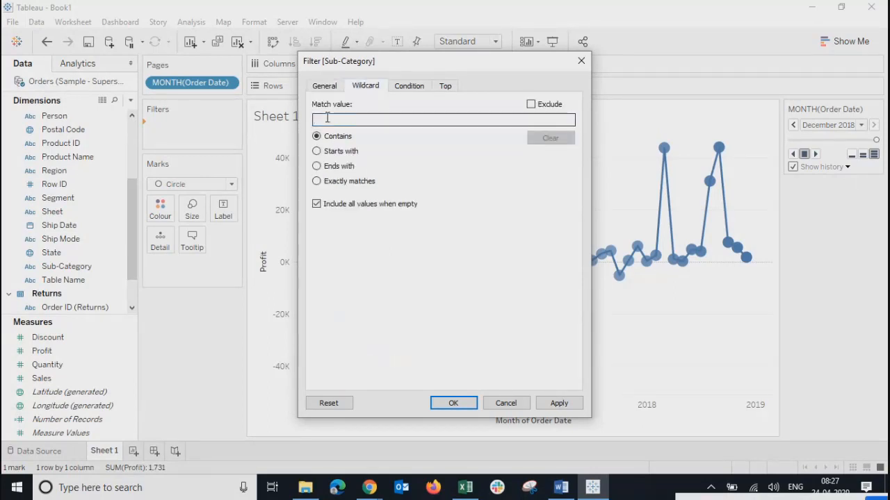
text(A)
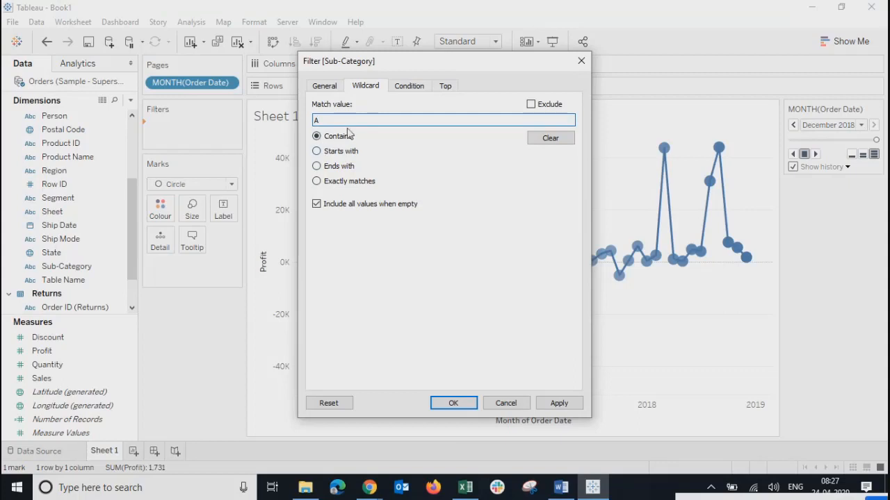
click(317, 151)
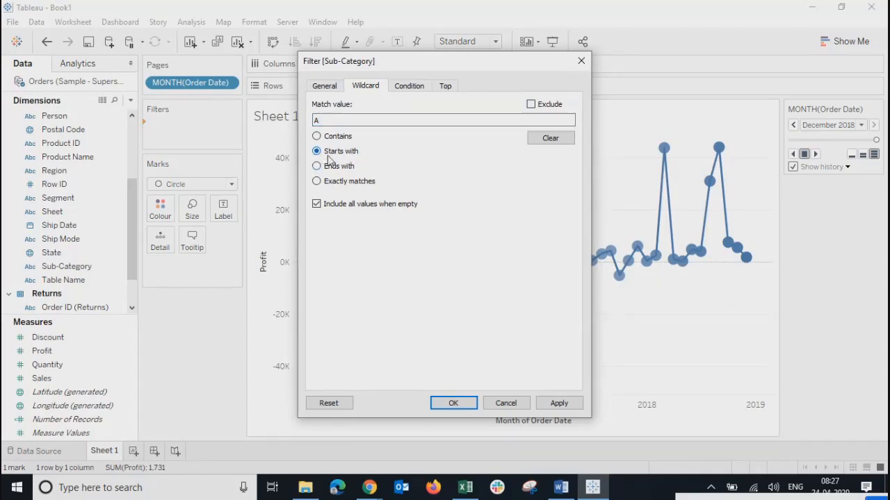
click(317, 166)
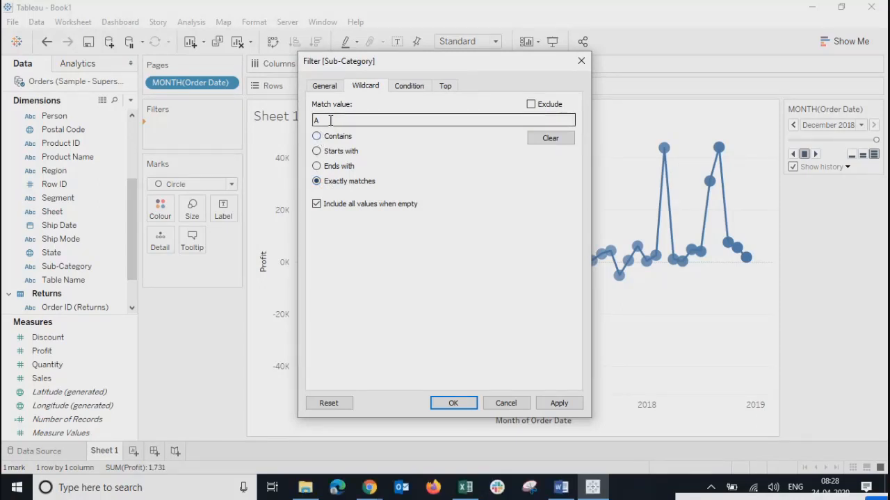
click(316, 166)
click(317, 151)
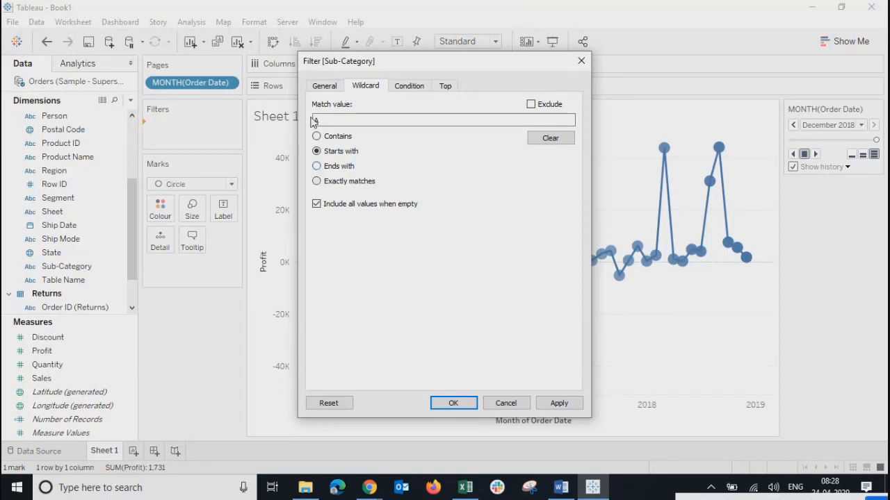
click(316, 150)
- Enable a by-field condition for the Sub-Category filter, trying City and Region with the Count aggregation
click(406, 89)
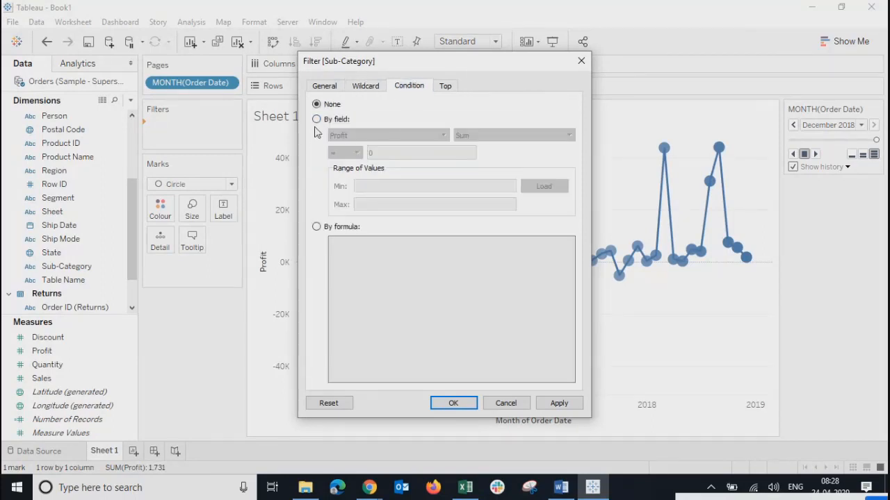
click(316, 119)
click(417, 139)
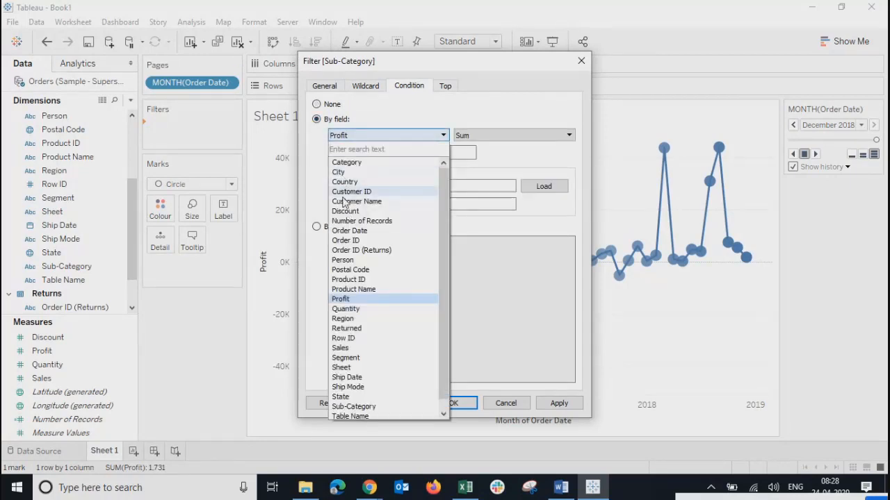
click(340, 172)
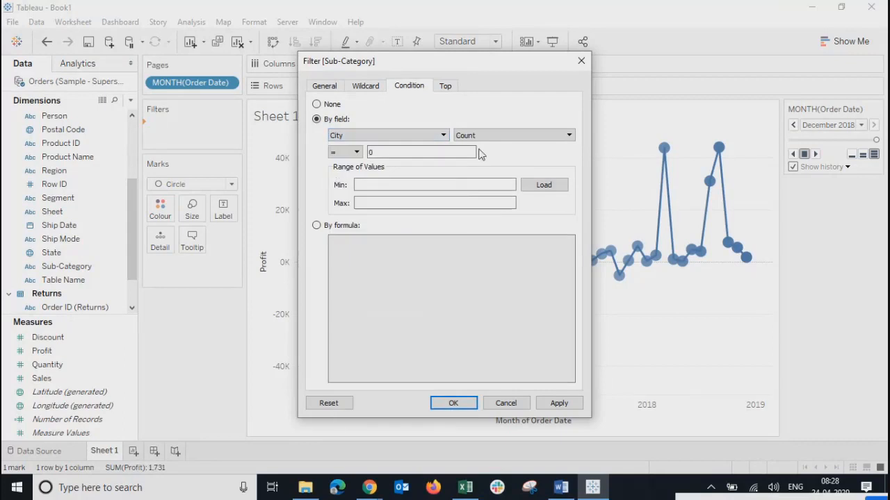
click(485, 135)
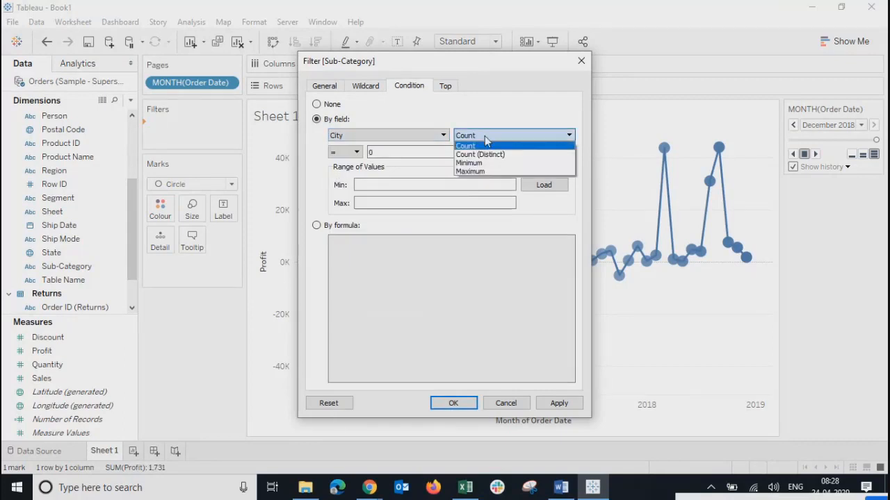
click(399, 137)
click(356, 313)
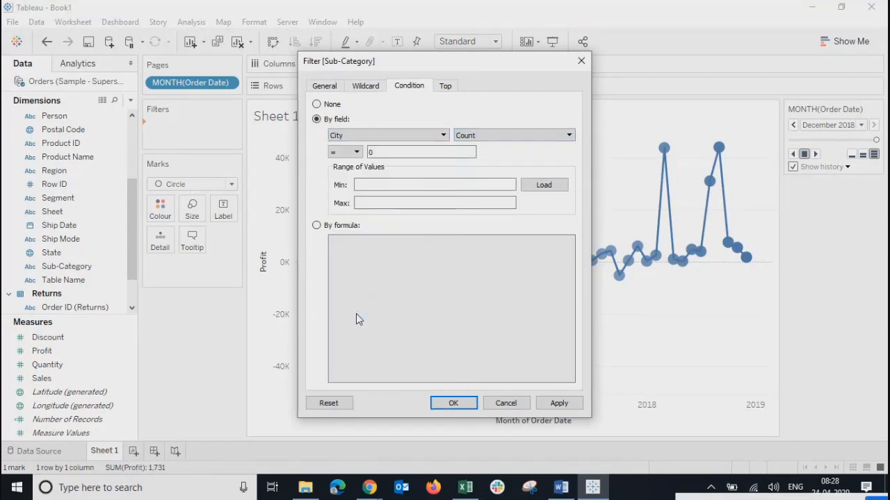
- Base the filter condition on the Sales field with the Sum aggregation, trying Average along the way
click(379, 136)
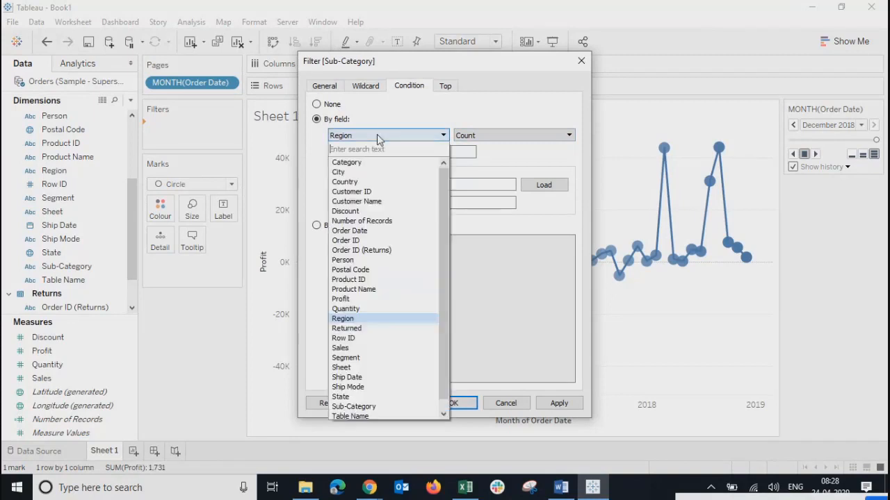
click(345, 349)
click(471, 137)
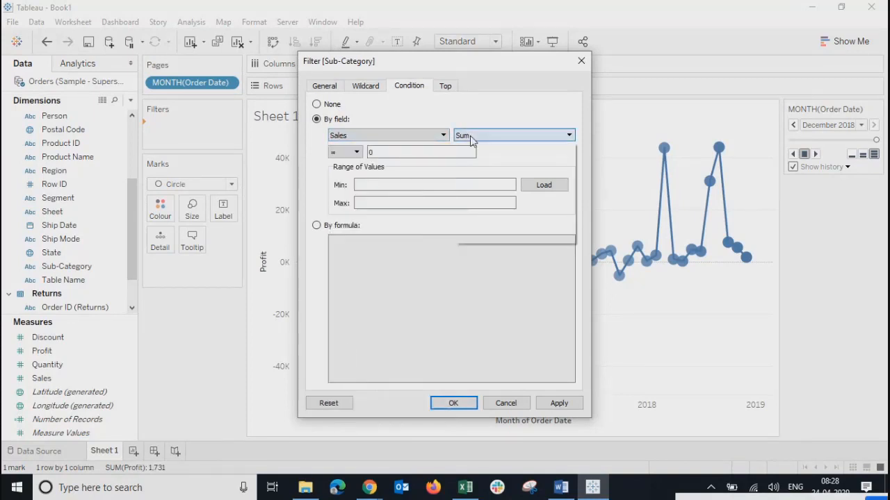
click(467, 156)
click(470, 137)
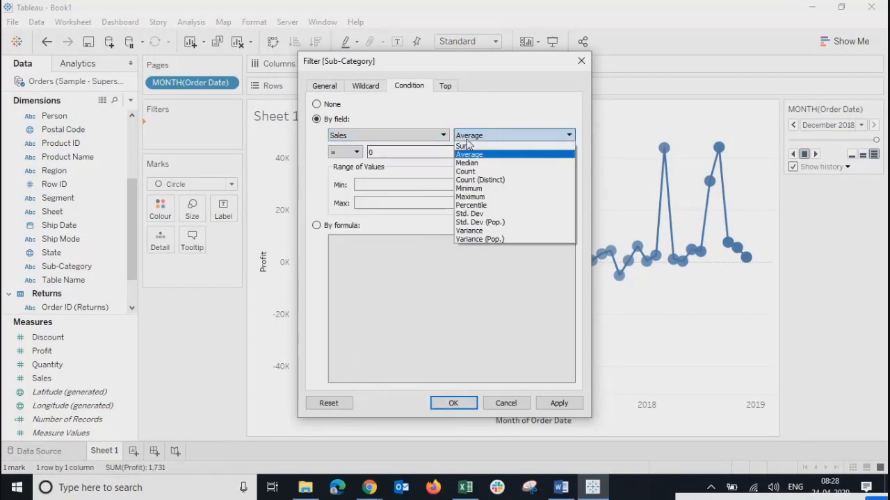
click(467, 146)
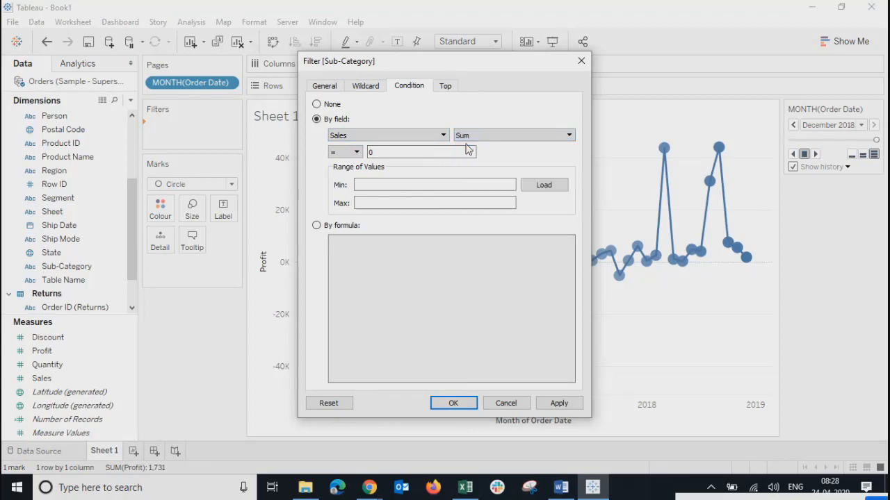
- Set the condition so that the sum of Sales must be less than (<) 1000
click(356, 152)
click(342, 164)
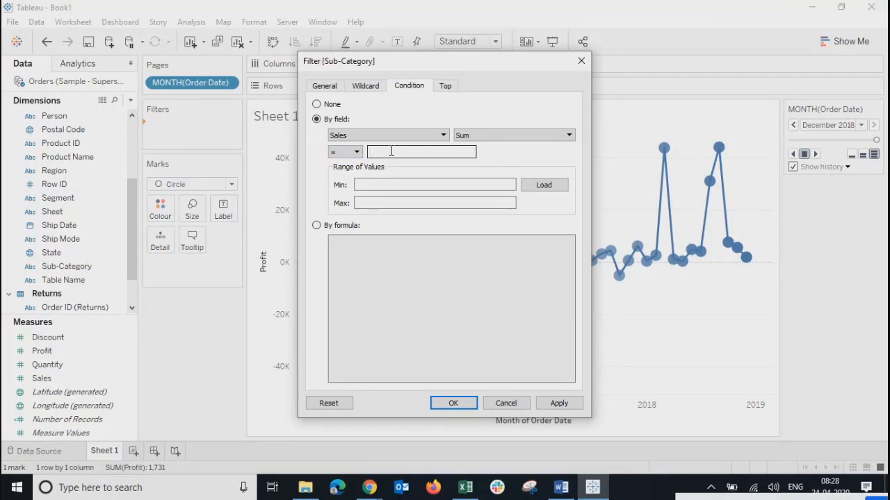
click(355, 152)
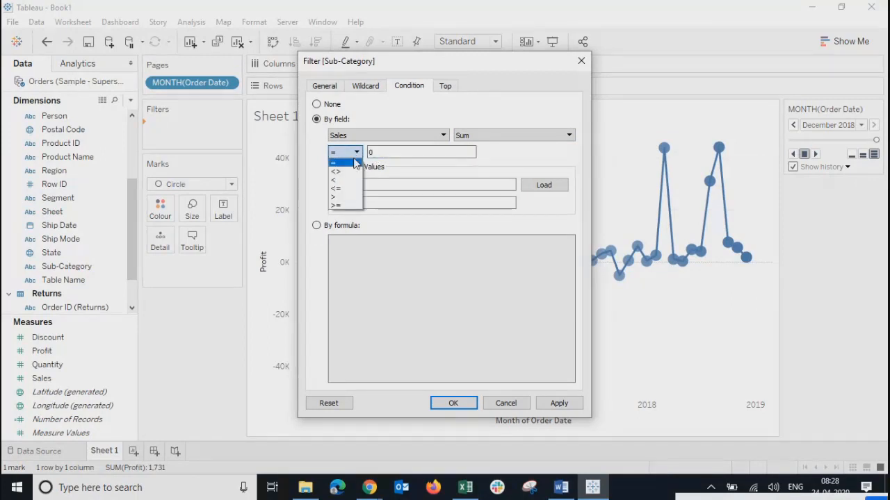
click(336, 179)
click(403, 153)
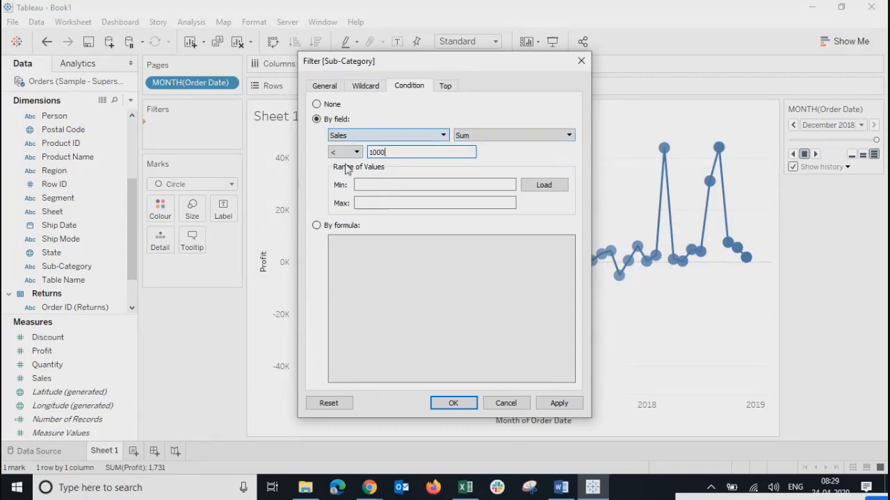
click(398, 157)
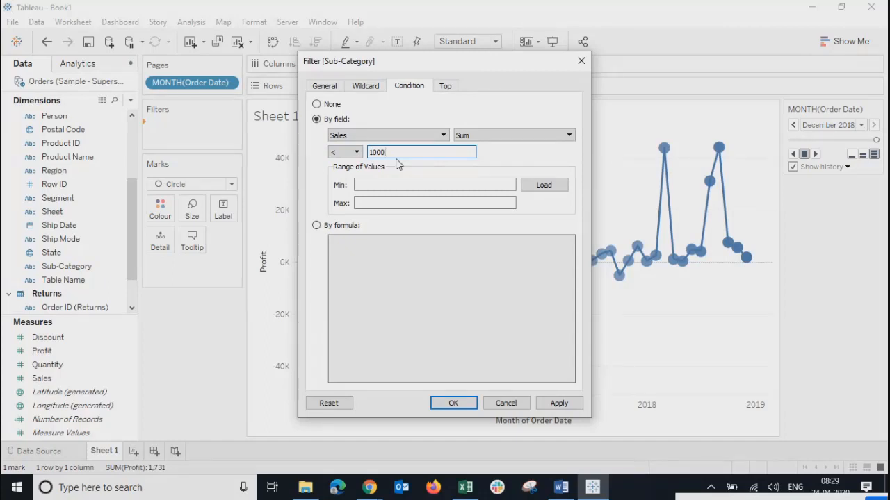
- Change the Sales sum condition to greater than (>) 1,000 and load its range of values
click(357, 153)
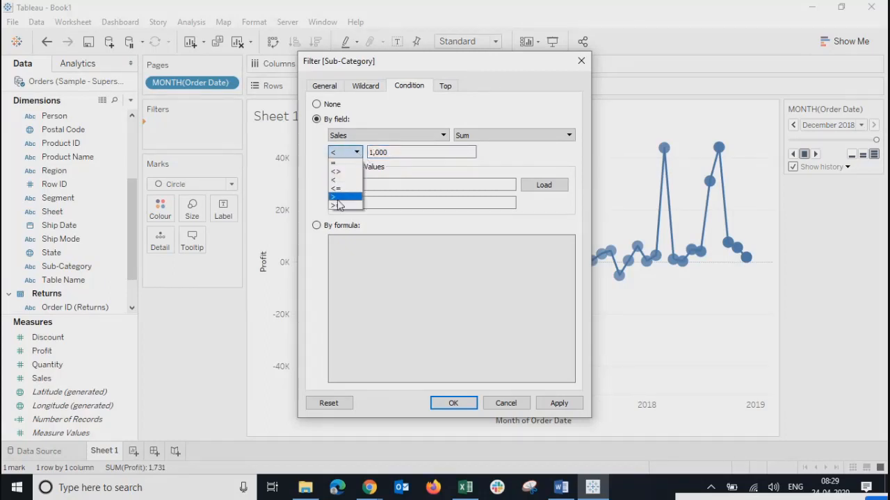
click(336, 197)
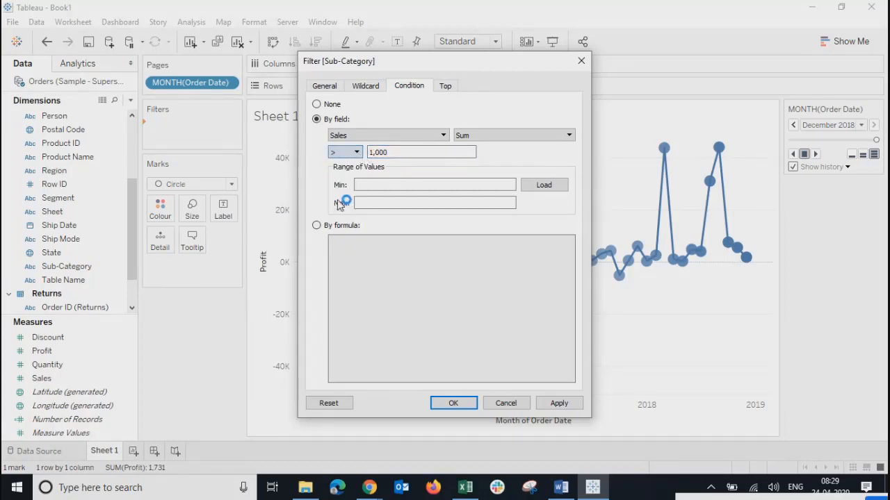
click(406, 157)
click(536, 186)
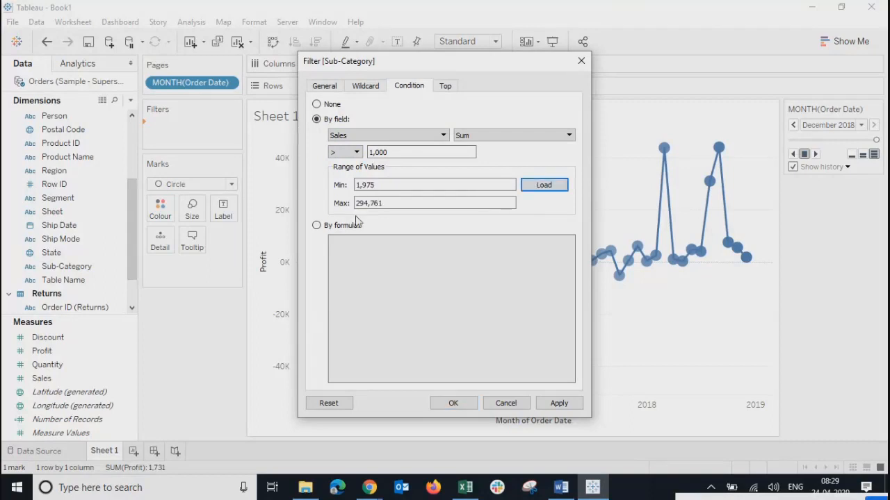
click(388, 186)
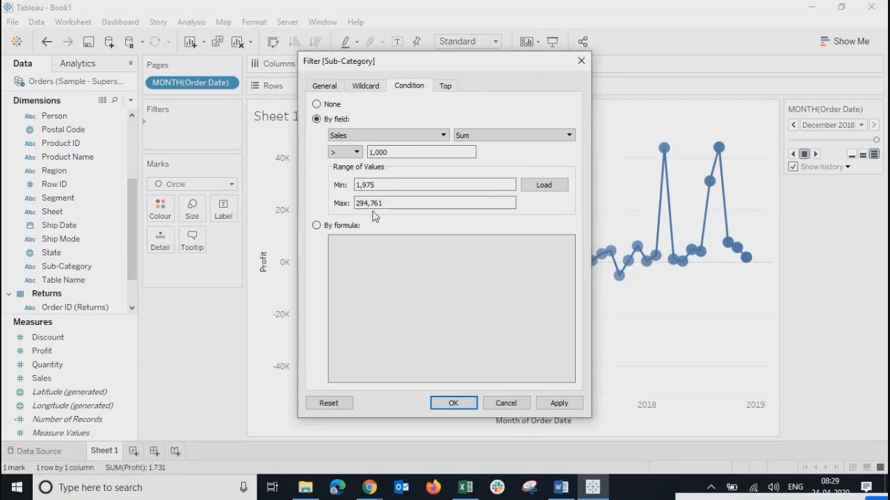
- Switch the Sub-Category condition from a field-based to a formula-based one, leaving the formula empty
click(316, 226)
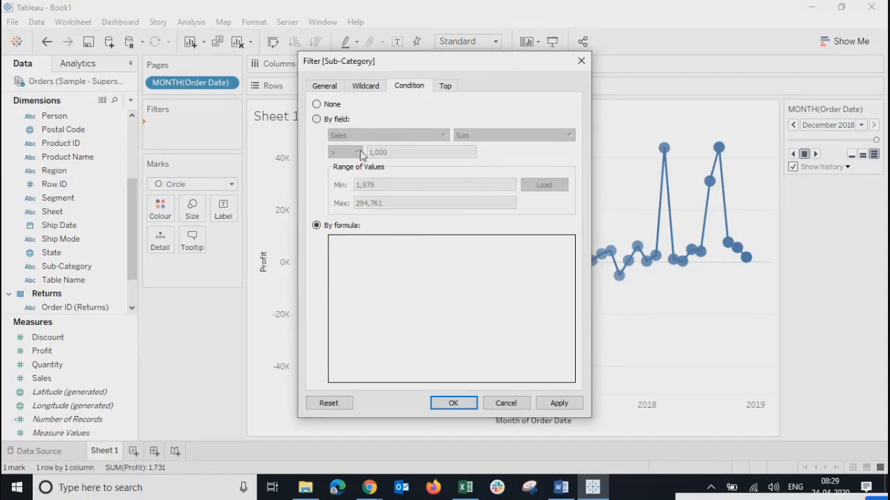
click(317, 120)
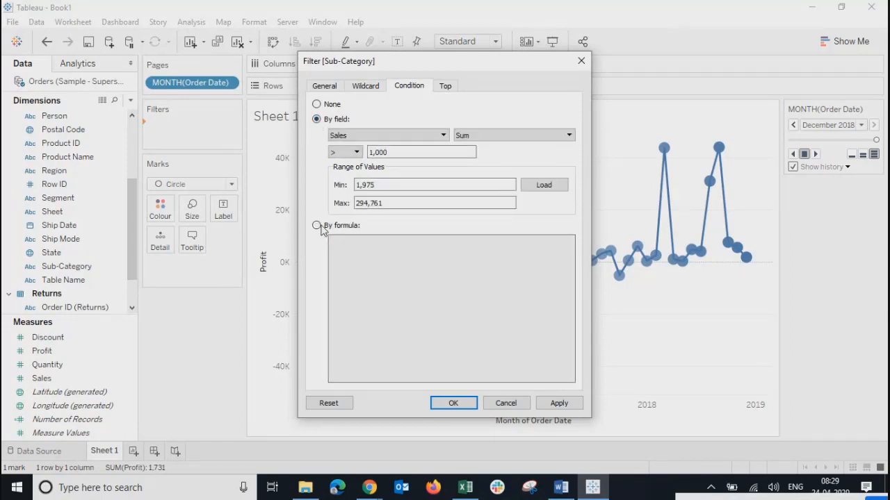
click(319, 226)
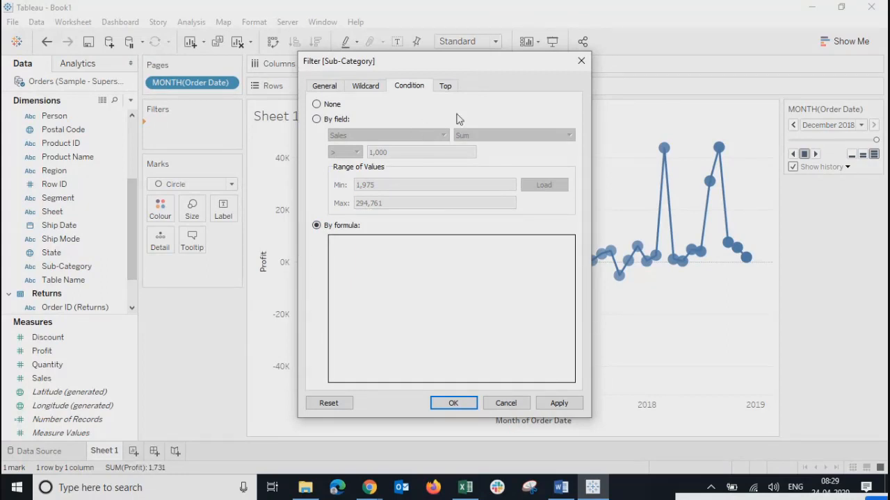
- Limit the Sub-Category filter by field to the top 10 by Average of Profit
click(446, 87)
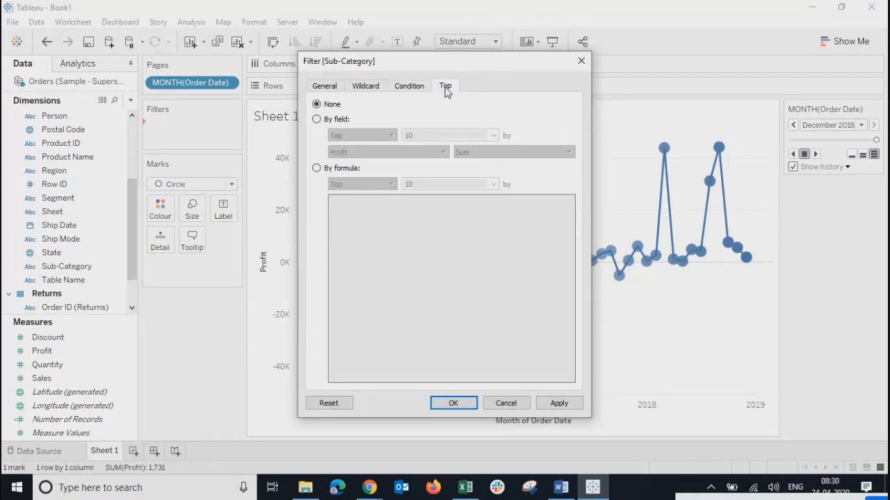
click(317, 121)
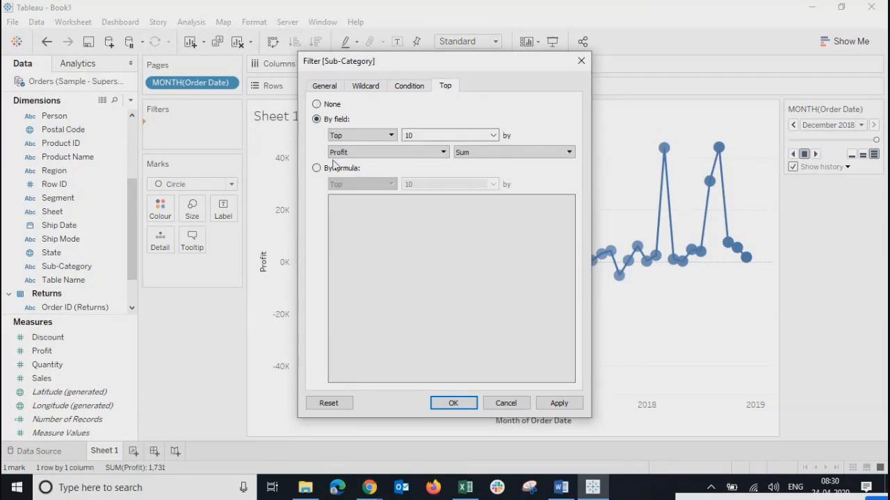
click(471, 151)
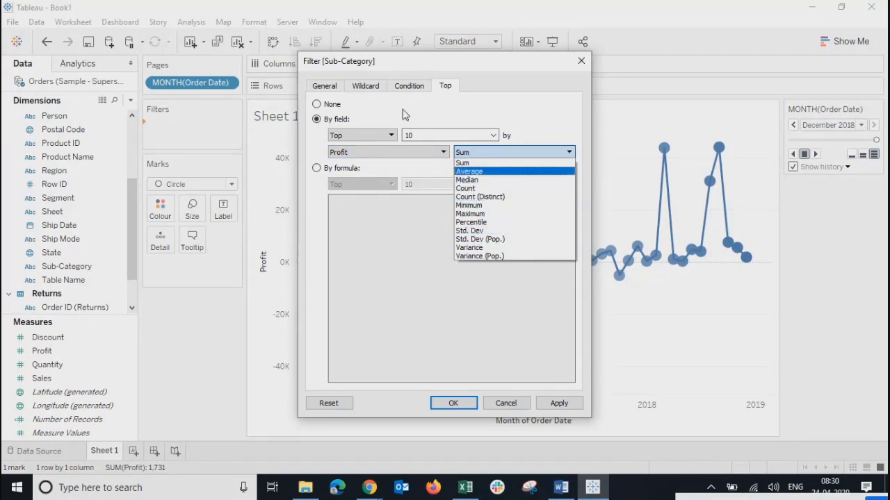
click(367, 135)
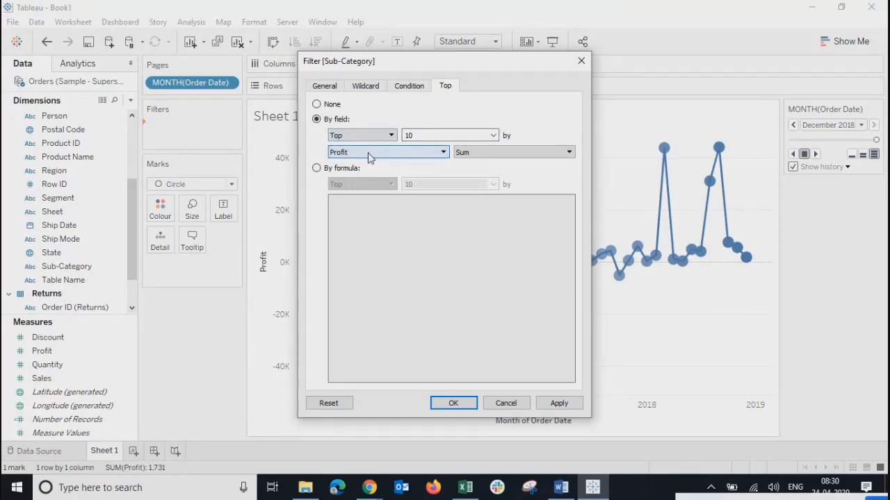
click(503, 151)
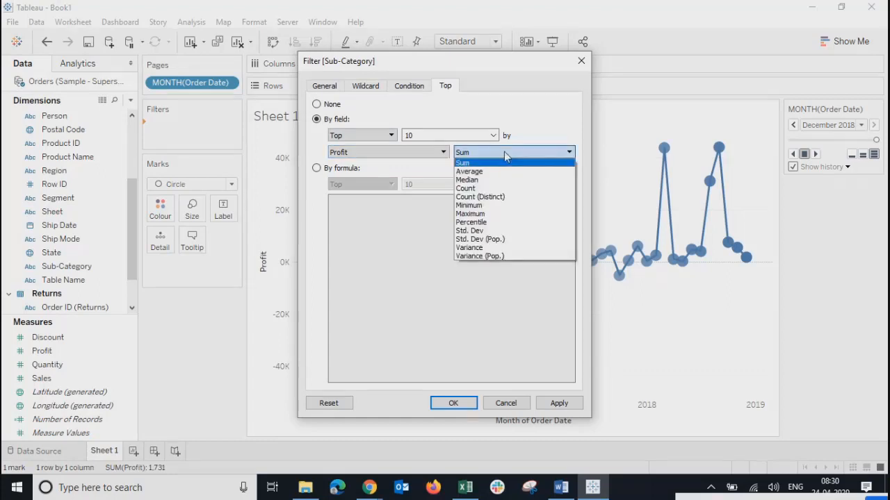
click(476, 171)
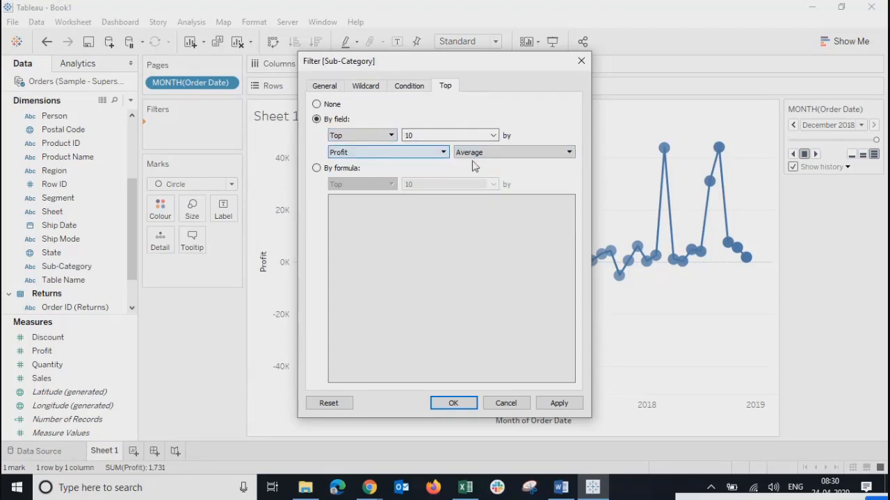
click(504, 157)
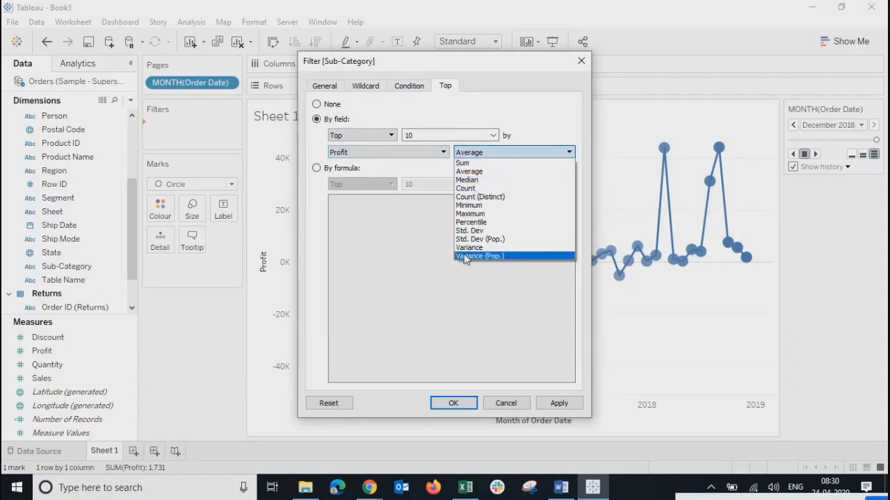
click(525, 122)
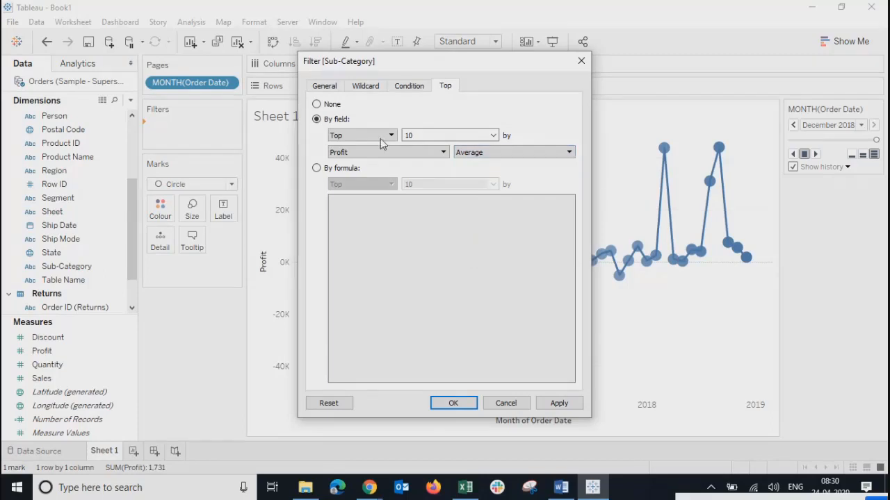
- Try the formula-based top 10 limit with an empty formula and return to the field-based limit
click(316, 169)
click(382, 244)
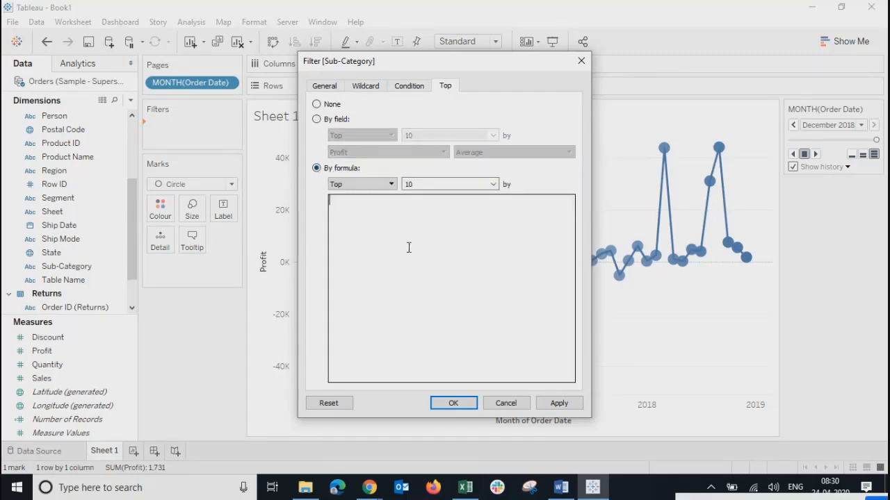
click(411, 89)
click(450, 85)
click(352, 184)
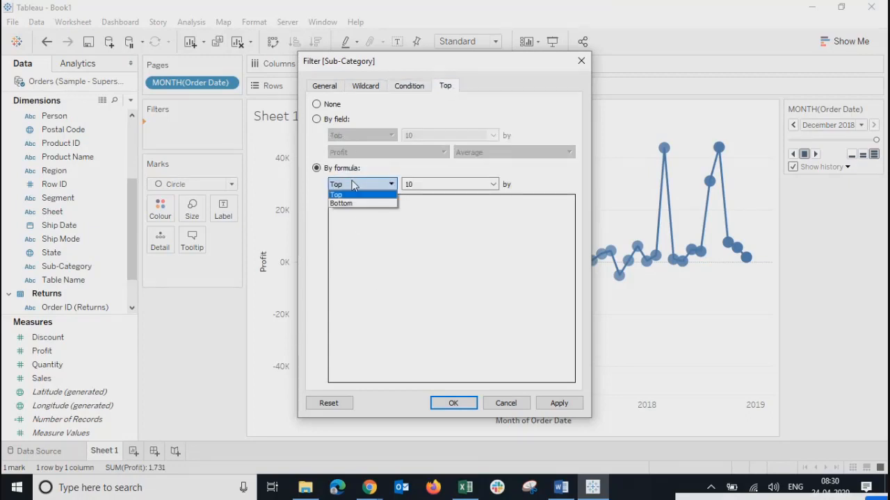
click(467, 187)
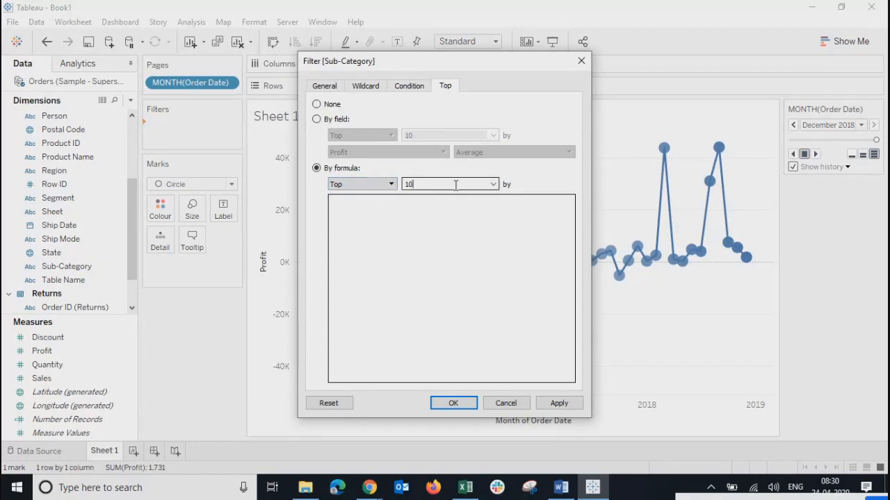
click(317, 119)
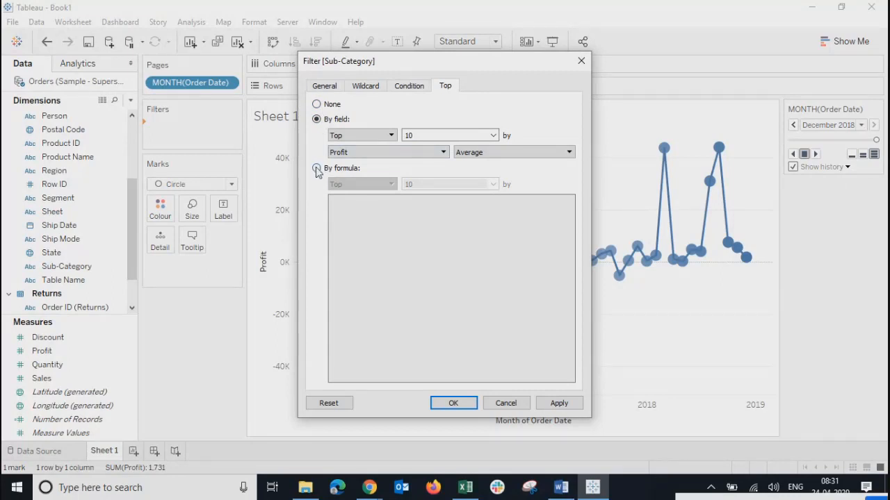
- Review the wildcard settings and value list of the Sub-Category filter, and set the filter to use all values
click(408, 86)
click(365, 86)
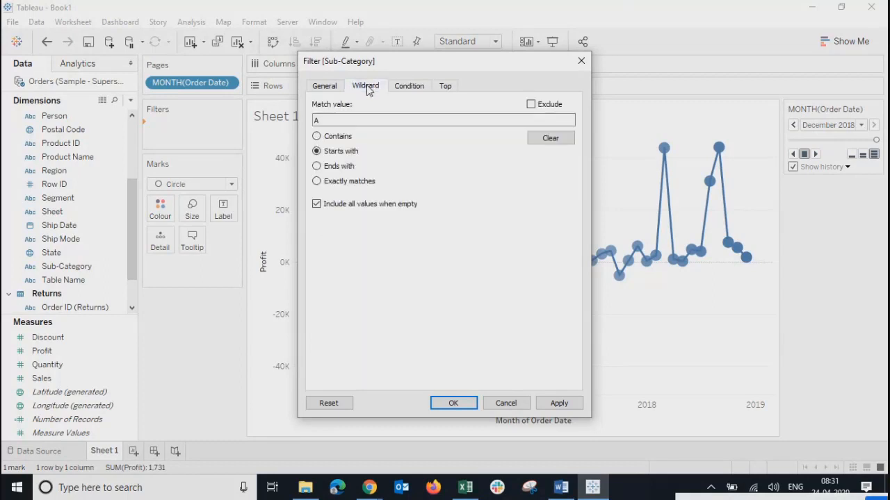
click(324, 86)
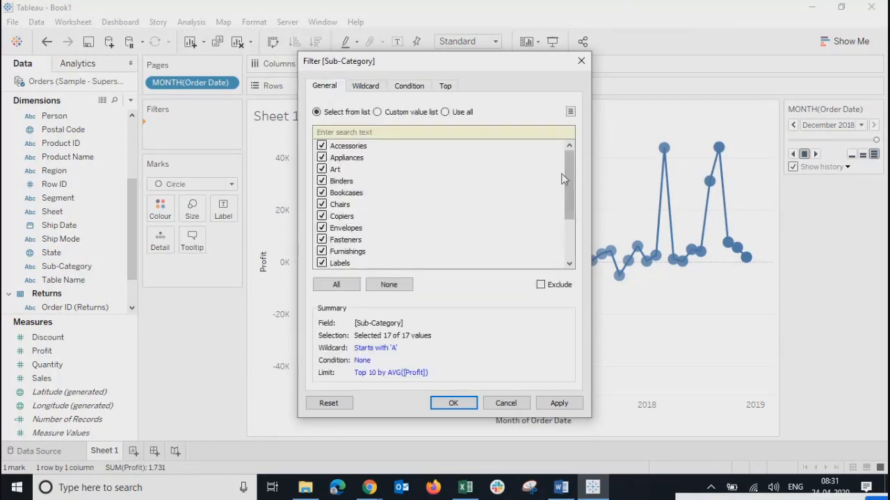
drag(567, 169, 570, 207)
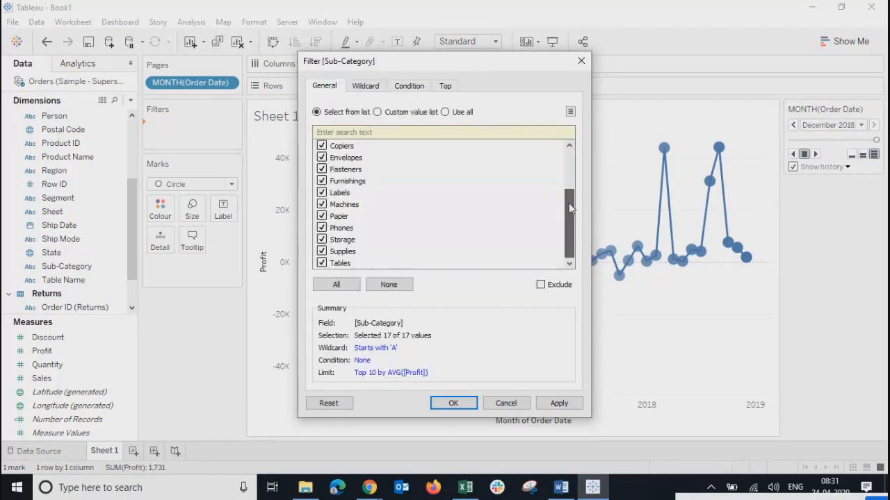
click(446, 111)
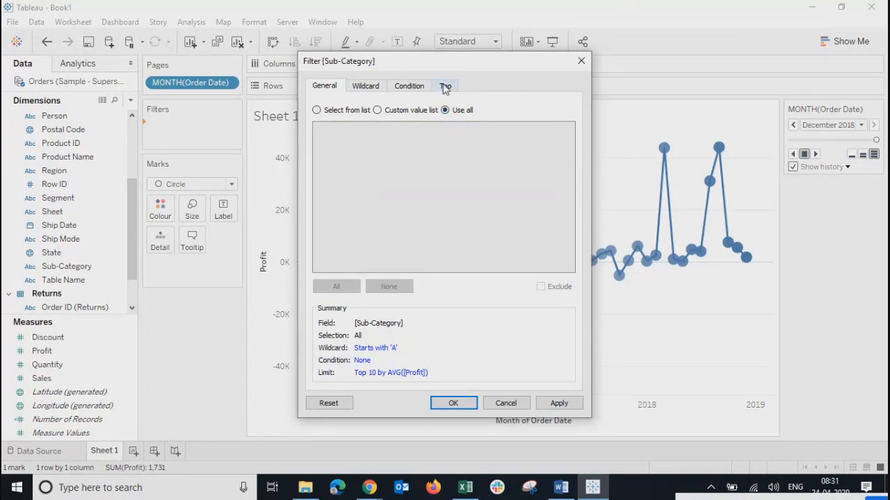
- Compare the top, wildcard and condition settings of the Sub-Category filter and close it without applying
click(444, 85)
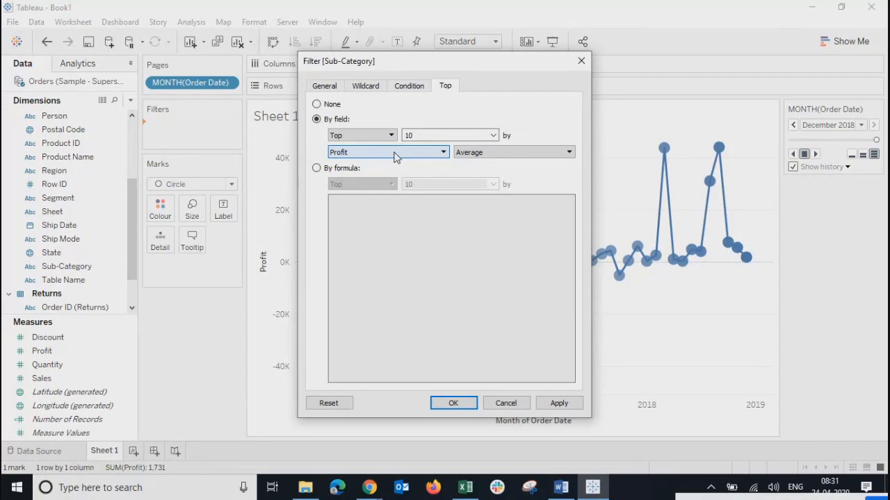
click(369, 86)
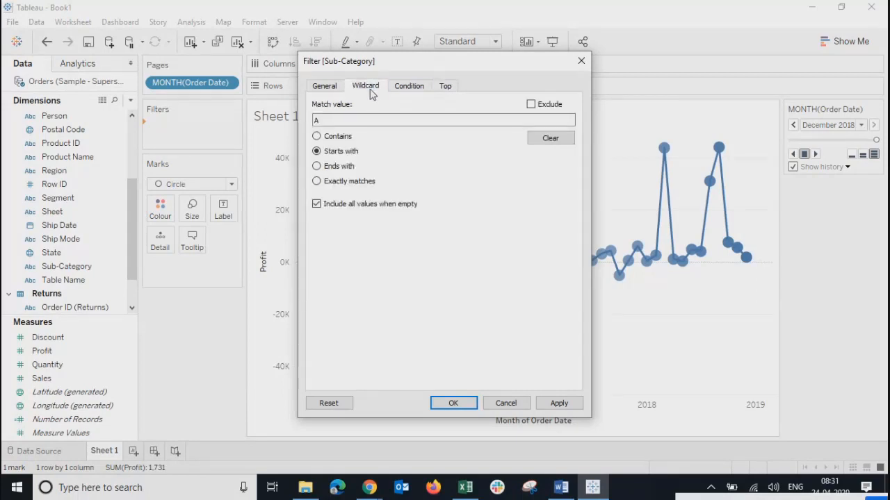
click(409, 86)
click(362, 88)
click(406, 86)
click(363, 87)
click(406, 86)
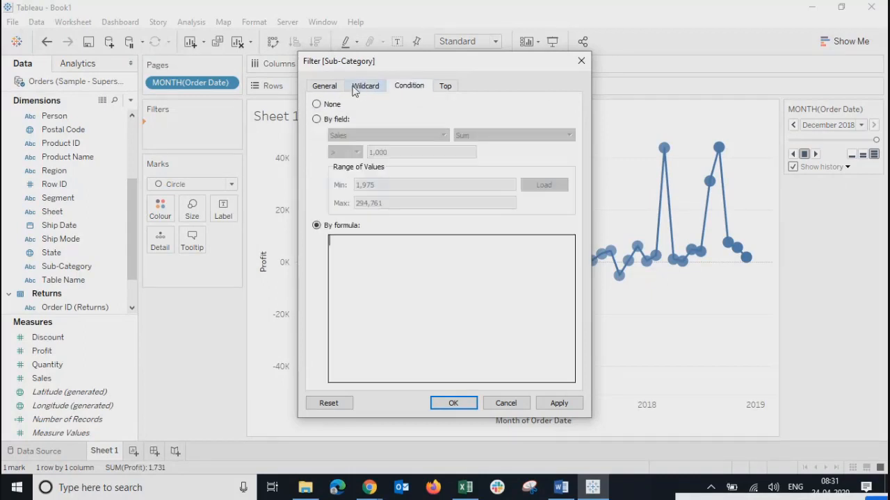
click(357, 89)
click(406, 89)
click(365, 86)
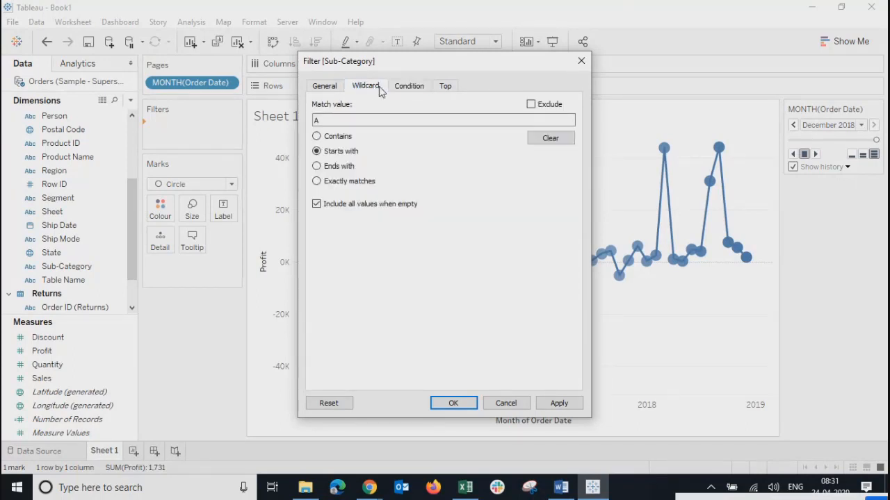
click(408, 86)
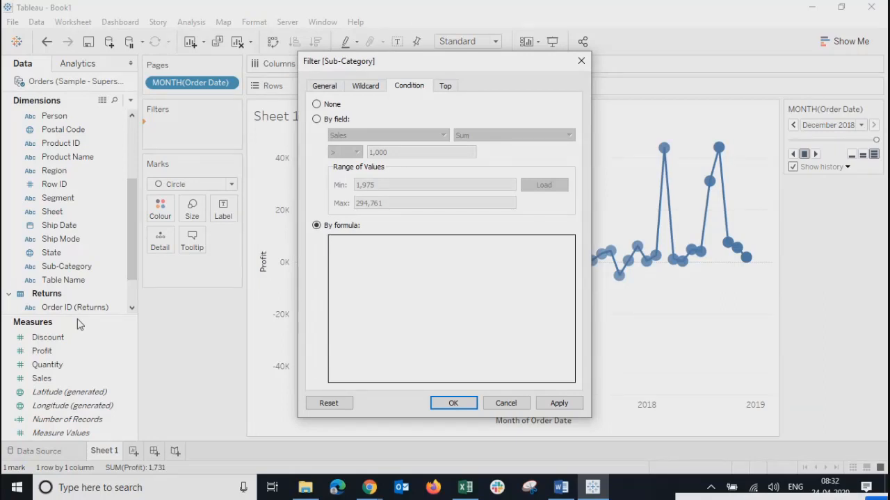
click(582, 62)
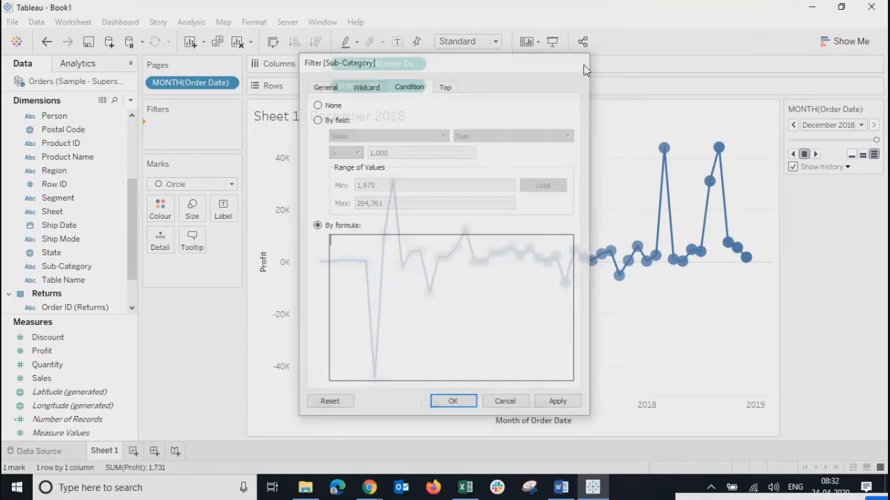
- Examine the function reference list in a new calculated field's editor and close it without saving
click(131, 100)
click(76, 115)
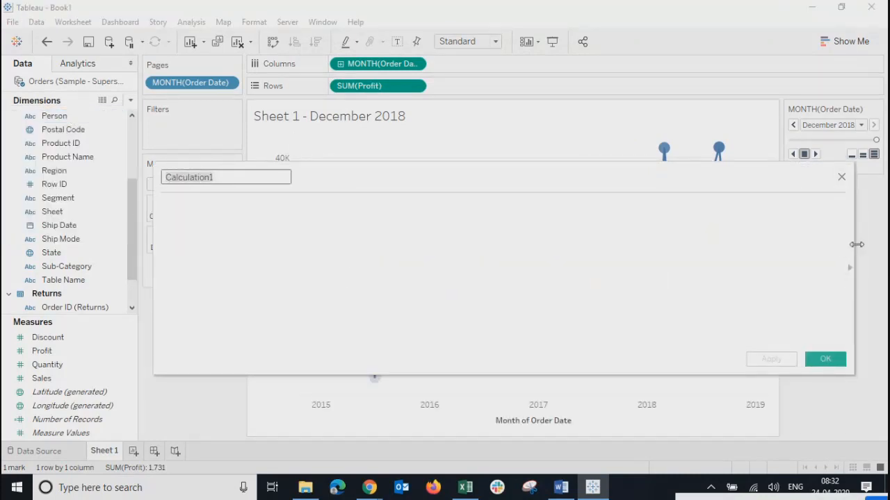
drag(856, 245, 520, 247)
click(519, 268)
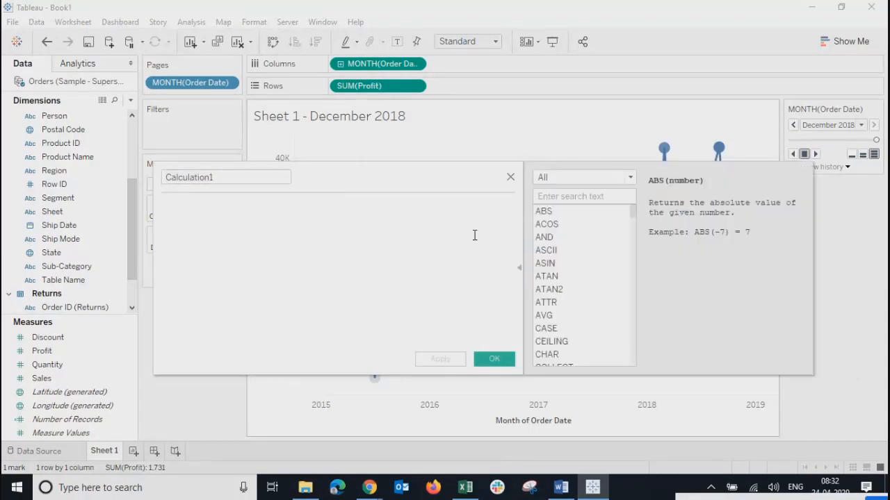
drag(377, 181, 399, 183)
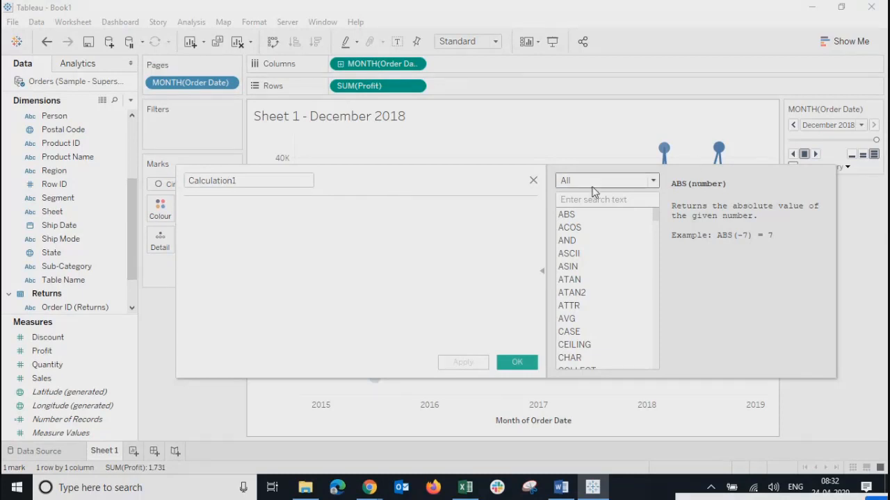
click(533, 181)
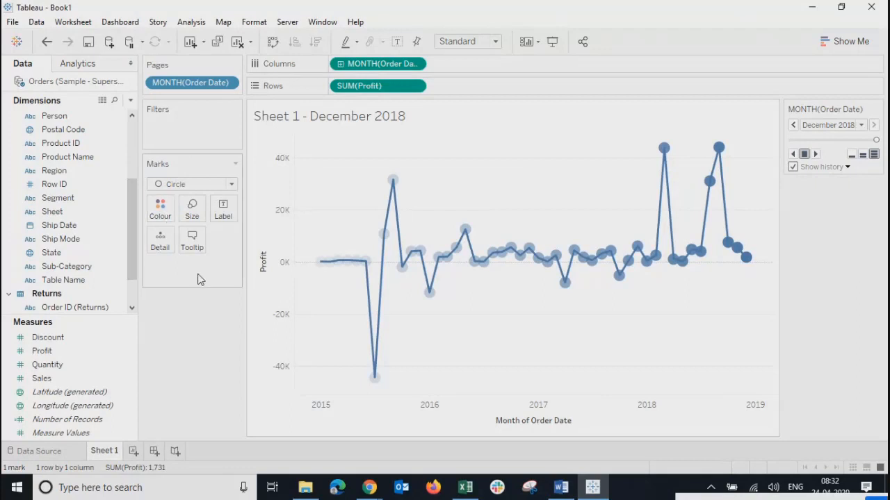
- Change the mark type of the monthly profit chart to Bar
click(190, 187)
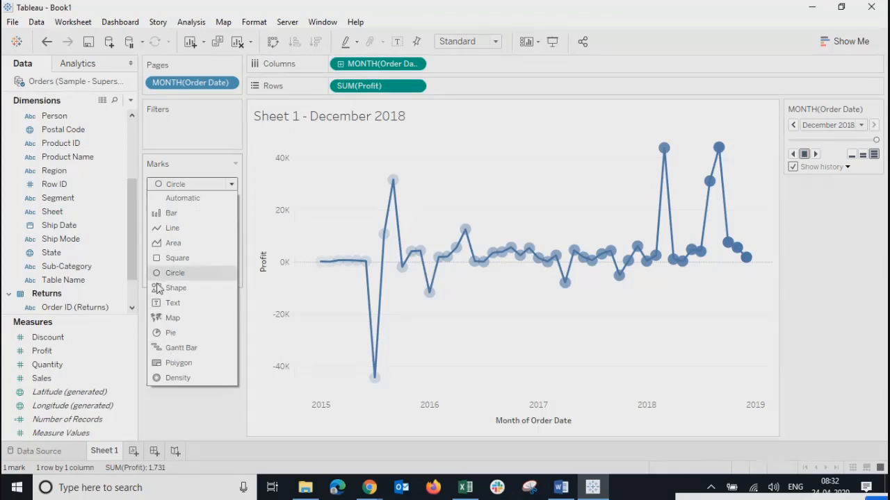
click(164, 214)
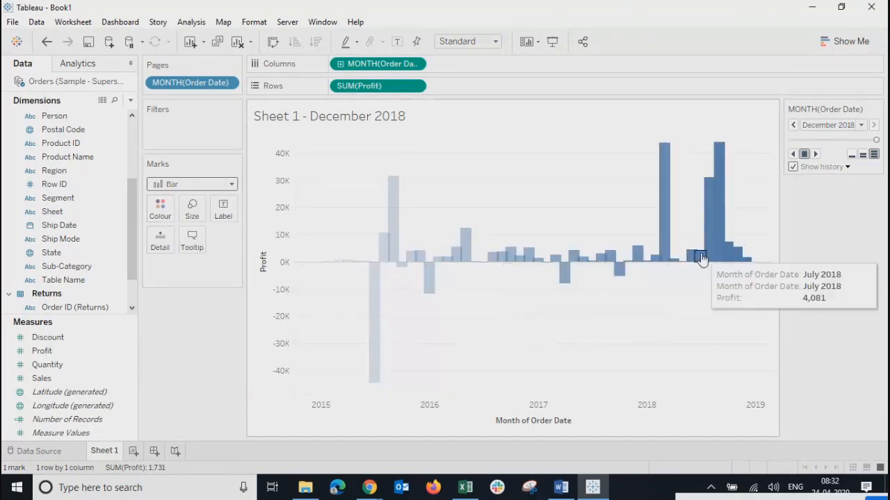
- Try the Line and Area mark types on the monthly profit chart
click(164, 185)
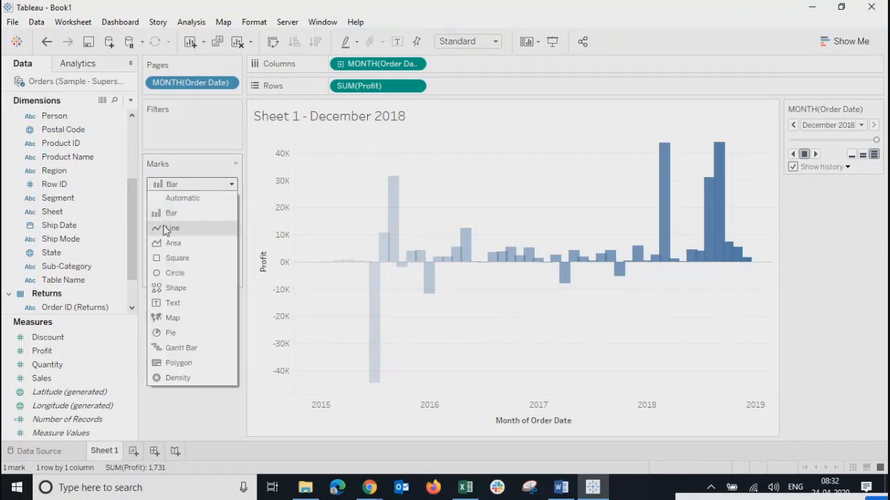
click(165, 228)
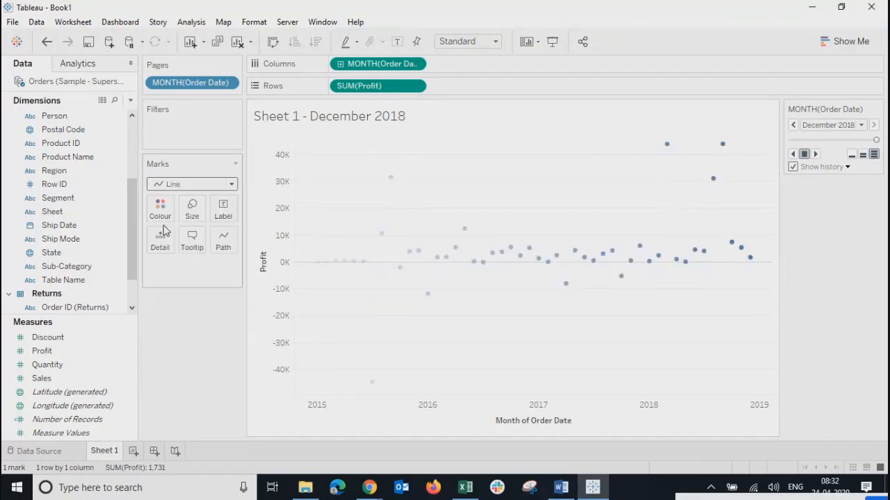
click(179, 186)
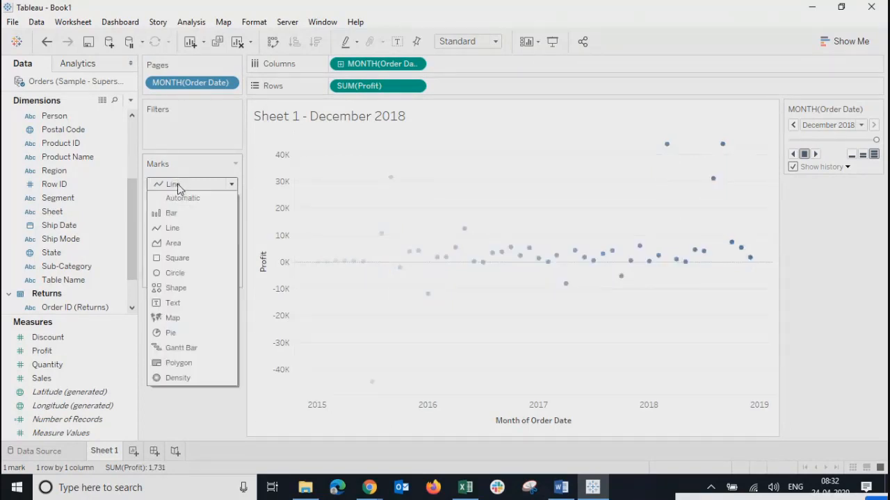
click(168, 244)
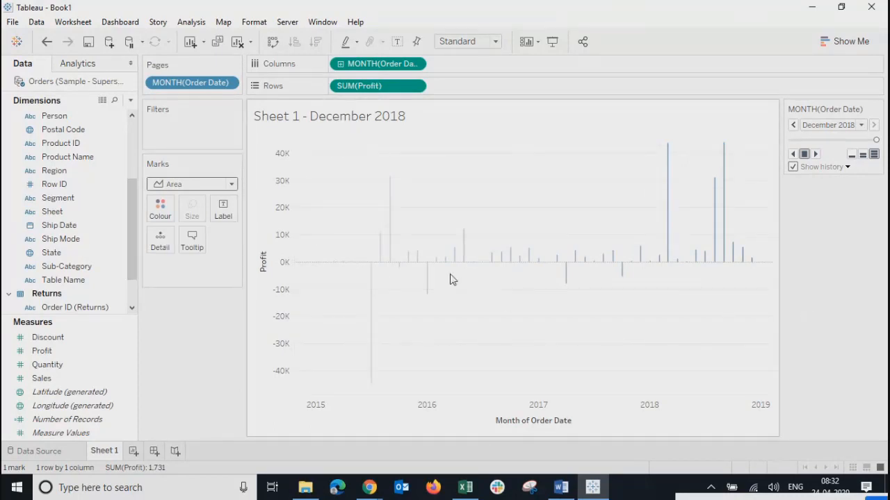
- Remove the order date month from the Pages shelf and change the chart's mark type to Line
click(227, 84)
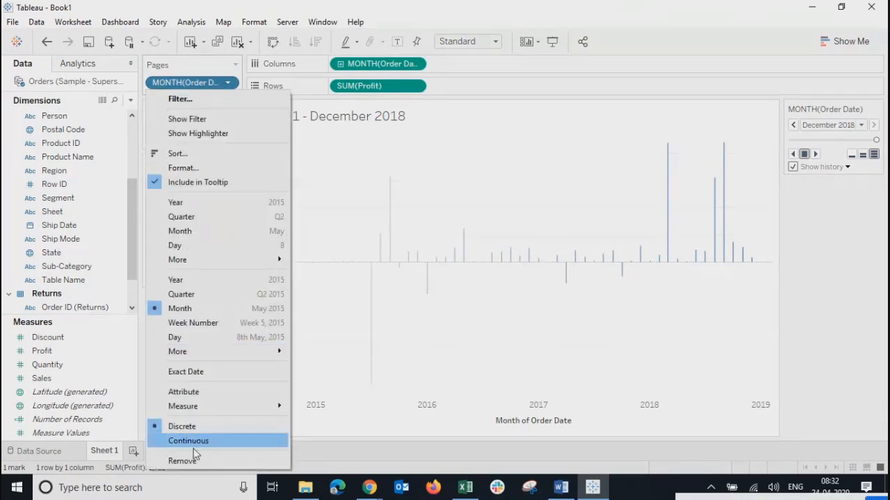
click(179, 462)
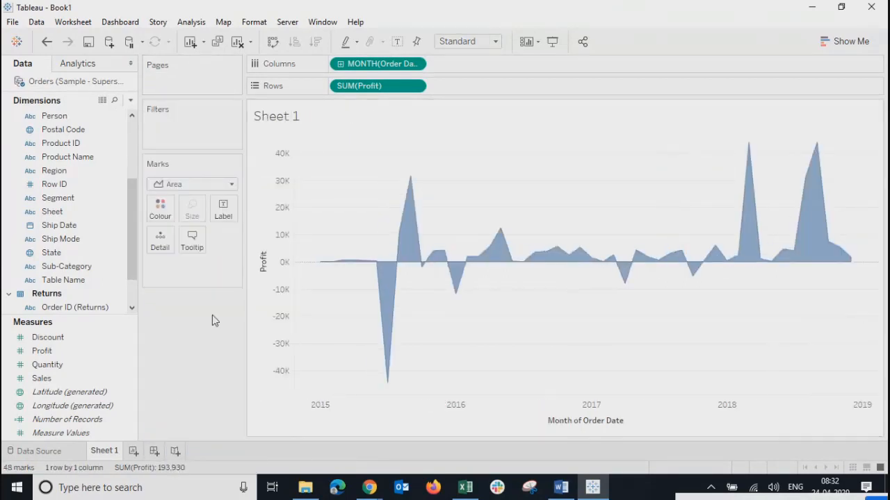
click(165, 184)
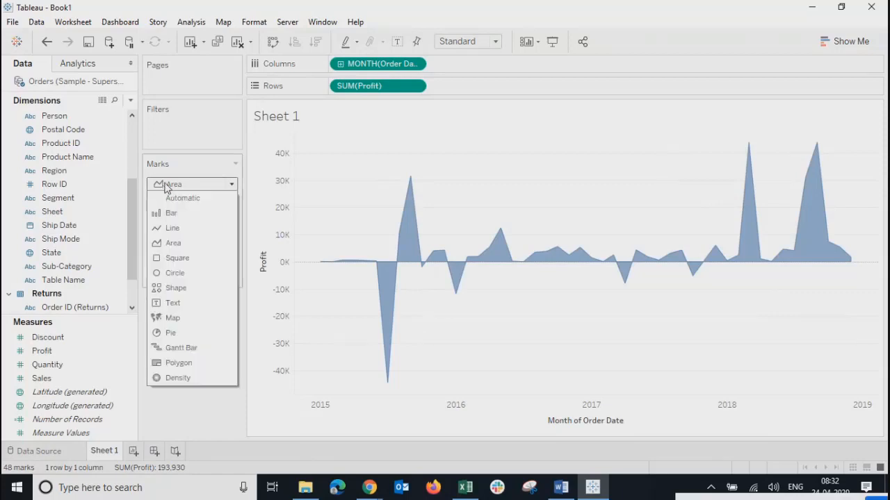
click(166, 228)
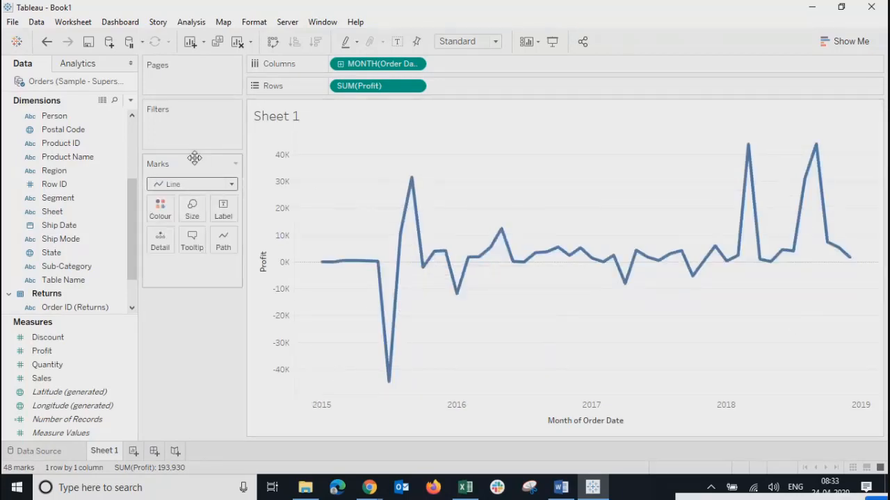
- Try the Square and Circle mark types on the profit chart, inspecting the August 2018 mark
click(189, 184)
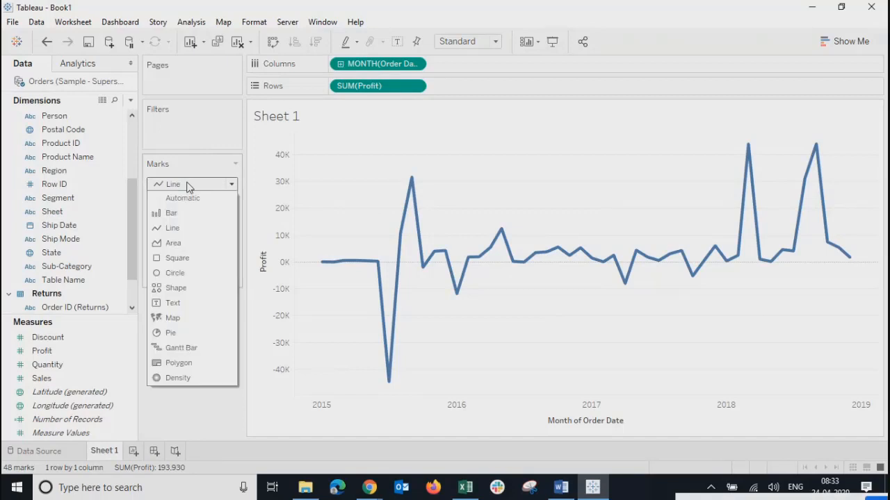
click(161, 258)
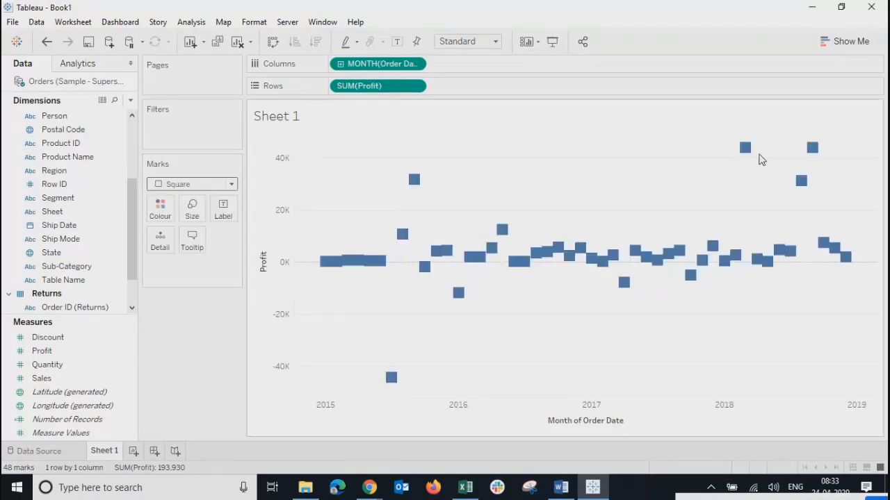
mouse_move(808, 190)
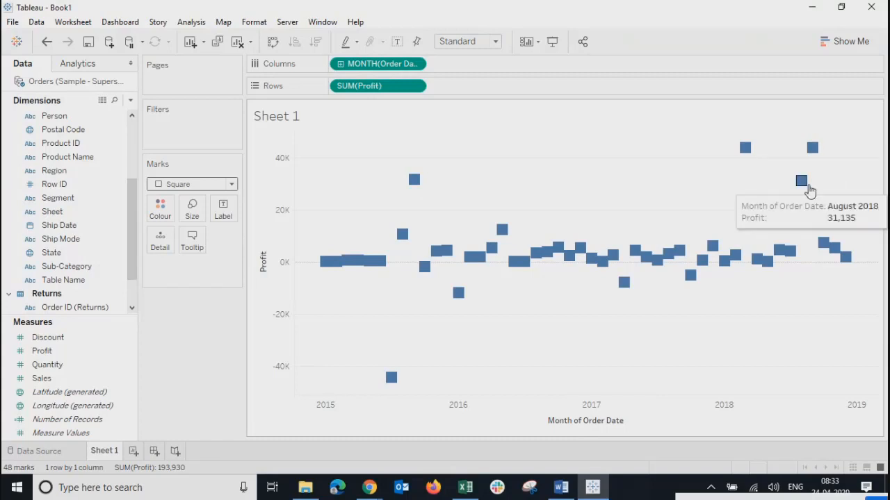
click(189, 184)
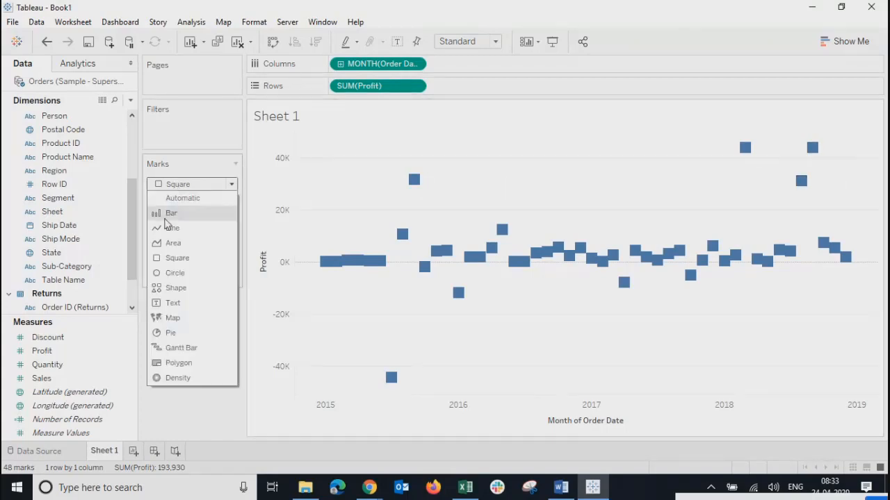
click(157, 273)
- Change the chart's mark type to Shape and open the dialog for editing shapes
click(177, 185)
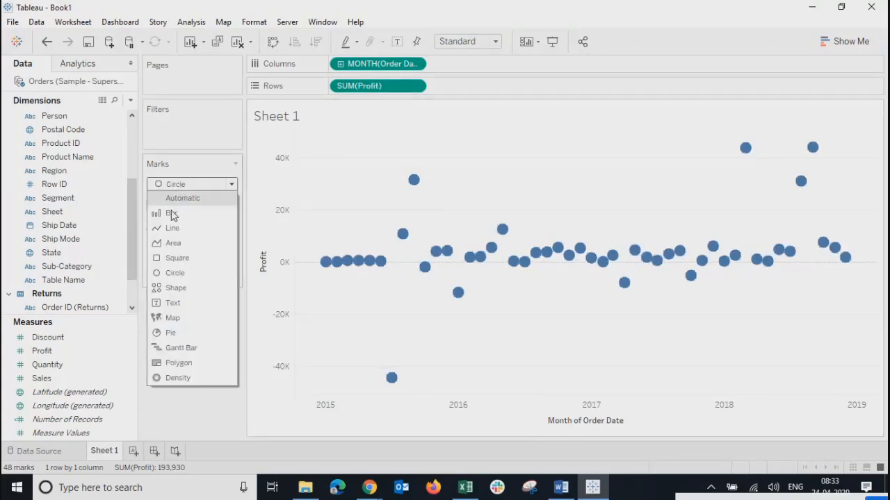
click(164, 290)
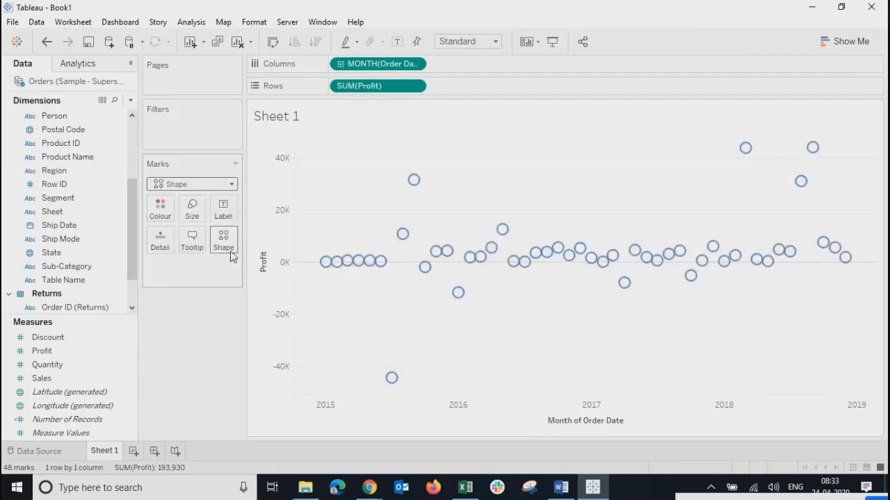
click(223, 238)
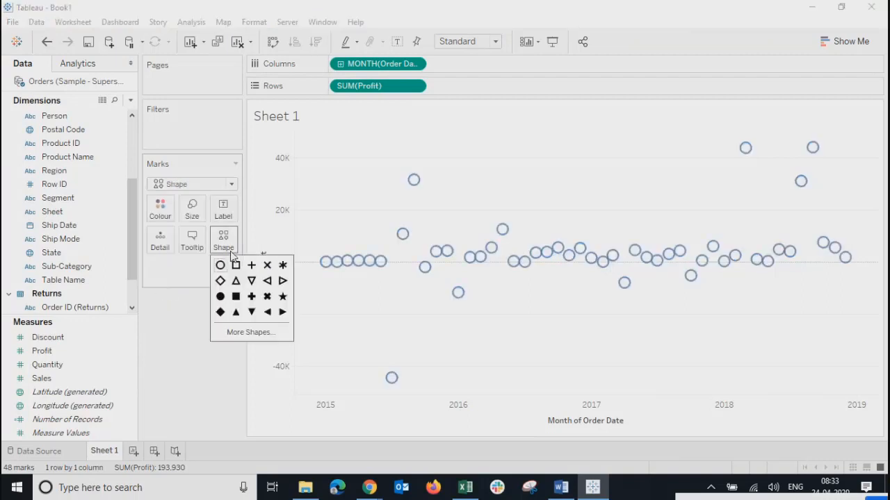
click(232, 332)
- Browse the Arrows, Gender, Proportions and Thin Arrows shape palettes, returning to Arrows
click(472, 134)
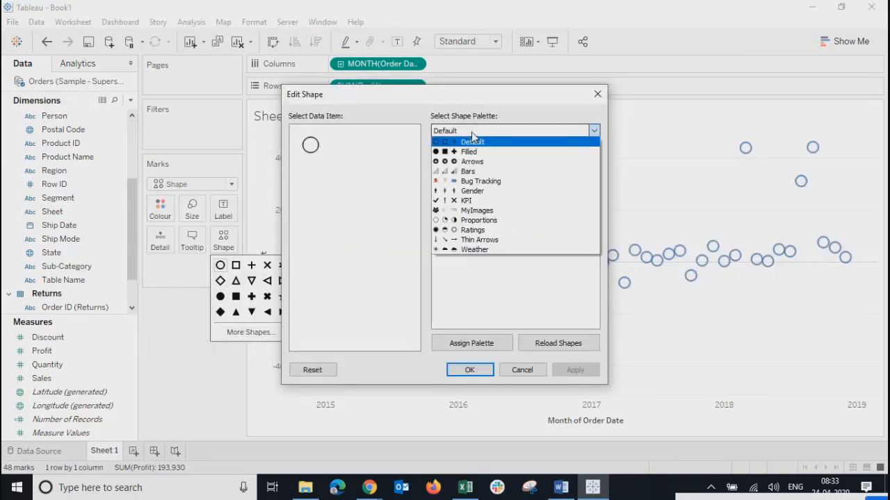
click(449, 164)
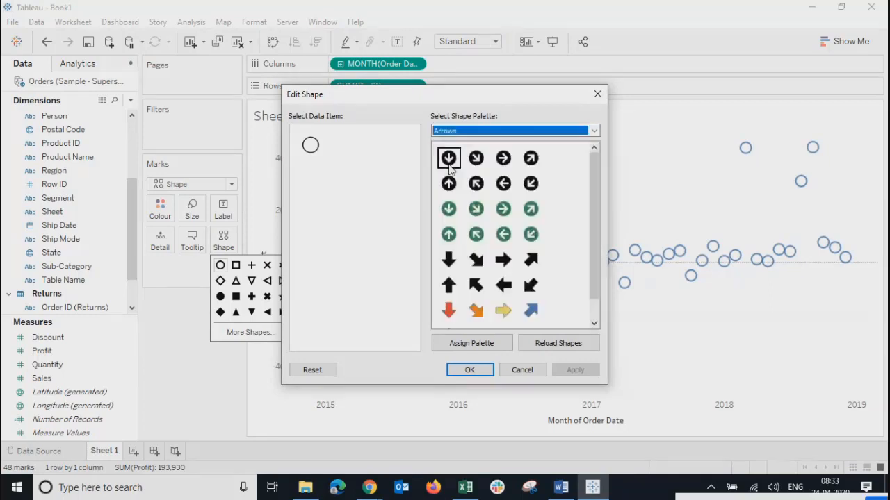
click(471, 132)
click(454, 191)
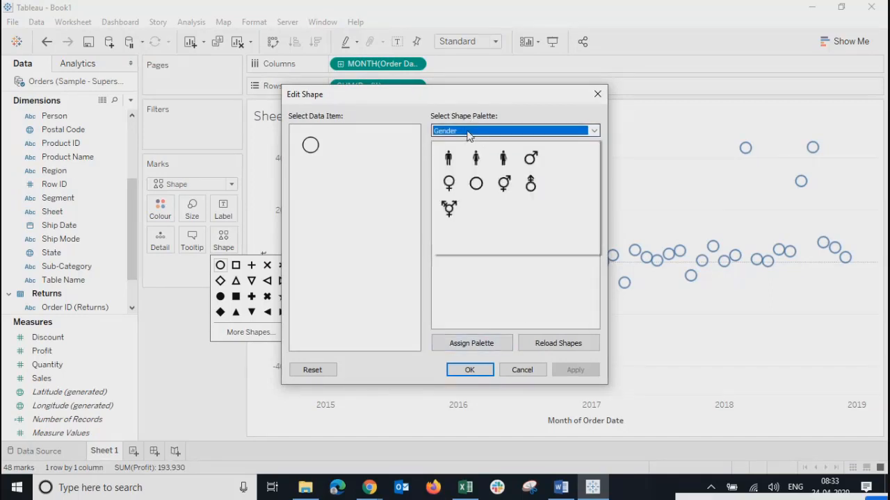
click(471, 132)
click(464, 223)
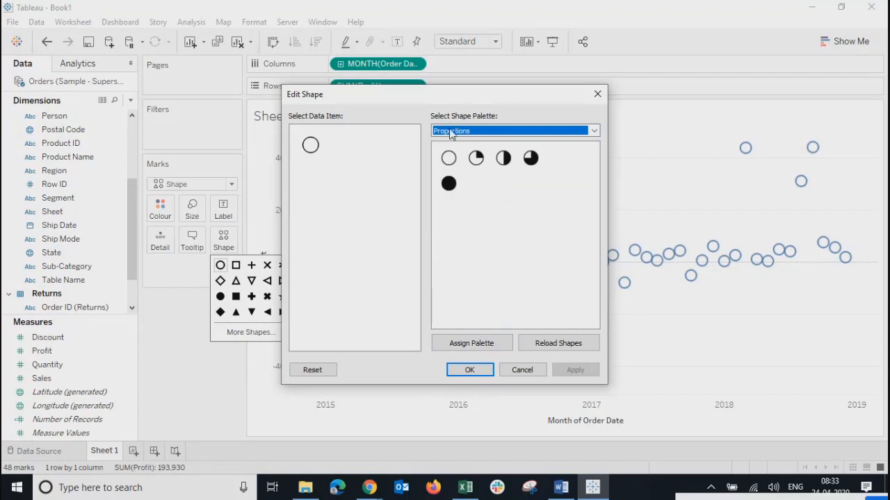
click(452, 131)
click(442, 240)
click(451, 131)
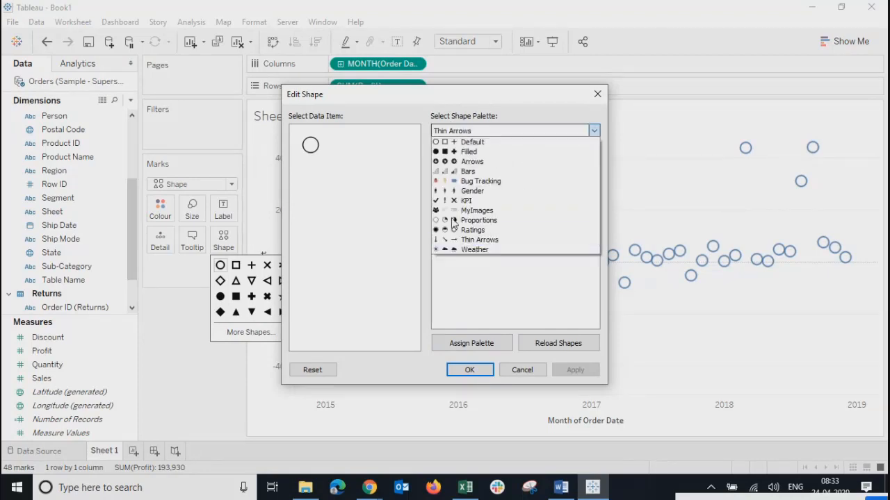
click(446, 239)
click(452, 131)
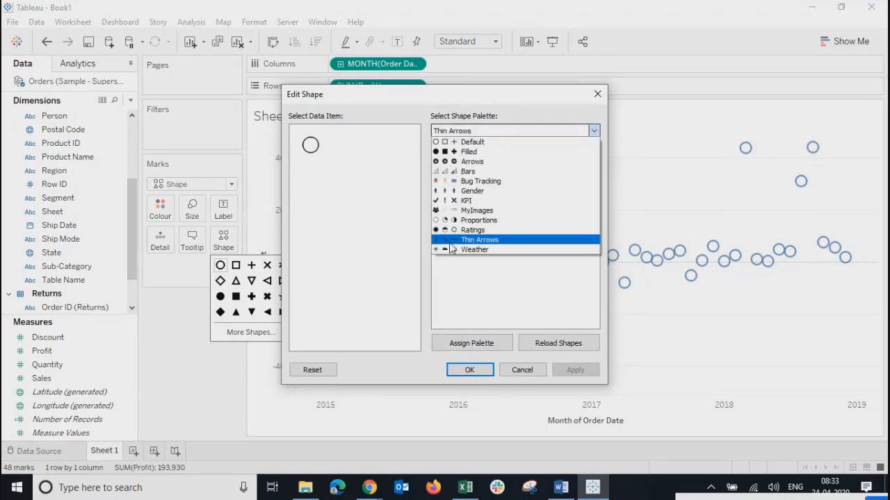
click(448, 238)
click(452, 131)
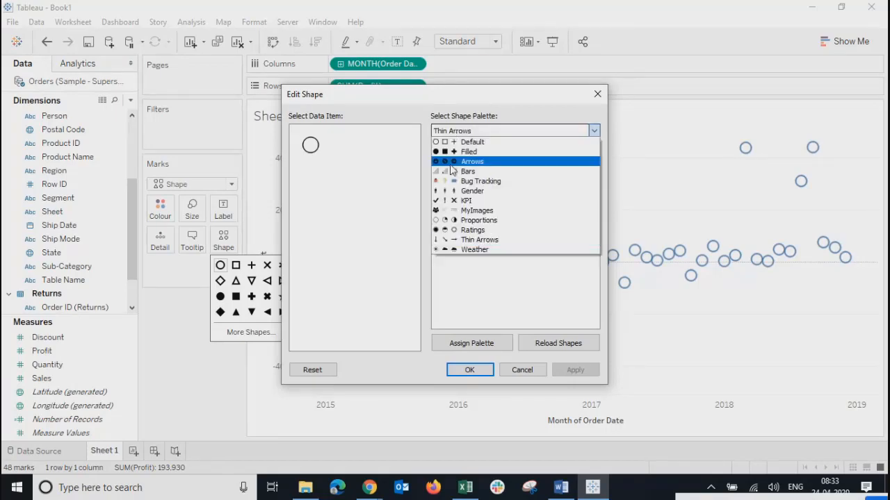
click(456, 160)
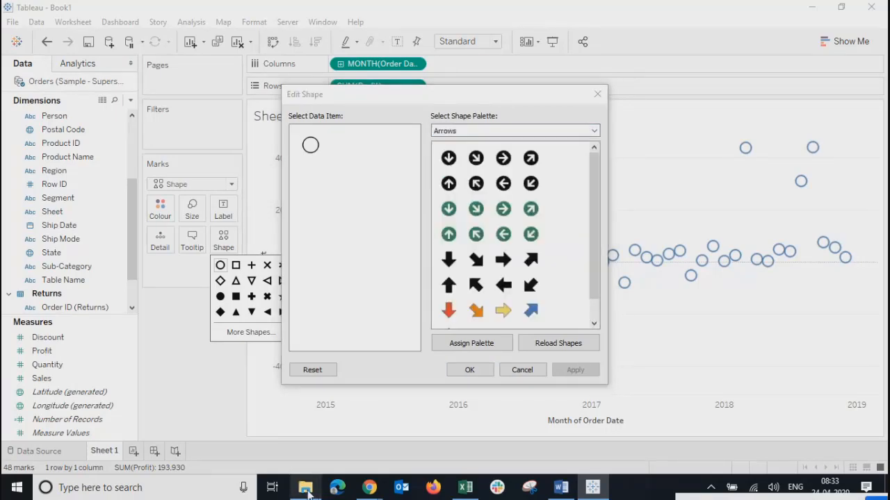
- Switch to File Explorer and open the Gender folder under Documents, My Tableau Repository, Shapes
click(306, 488)
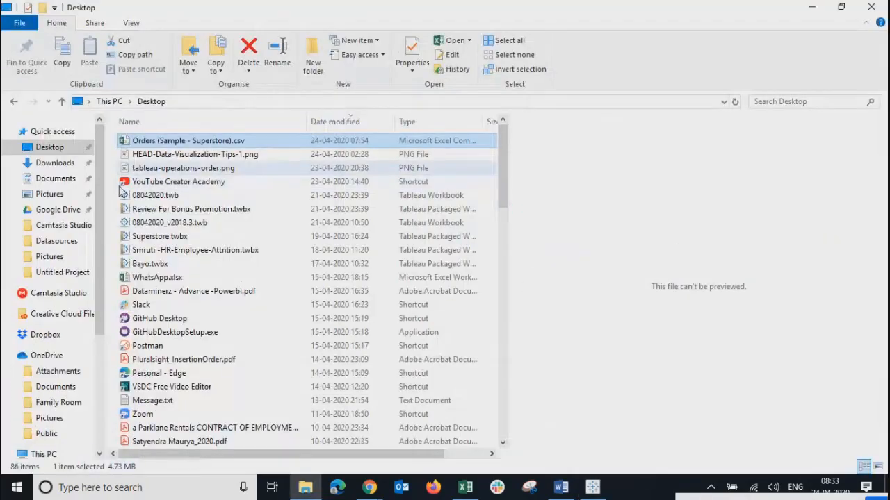
click(47, 178)
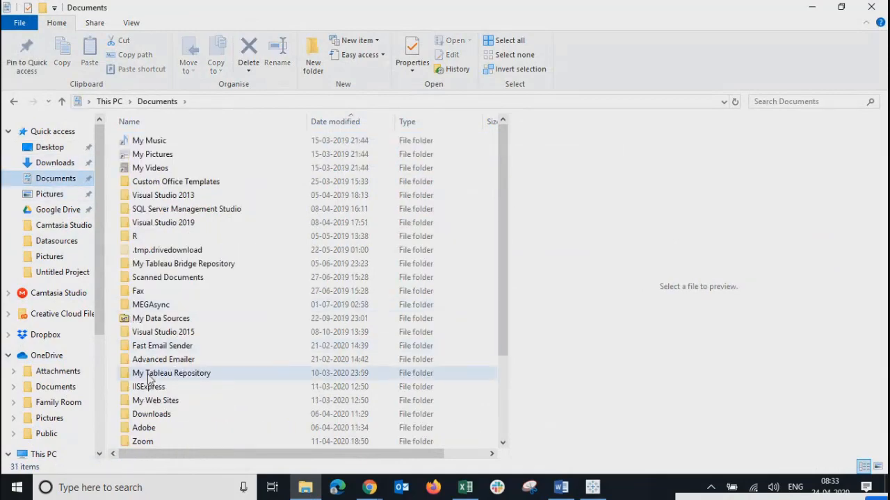
double_click(146, 374)
click(139, 238)
double_click(142, 237)
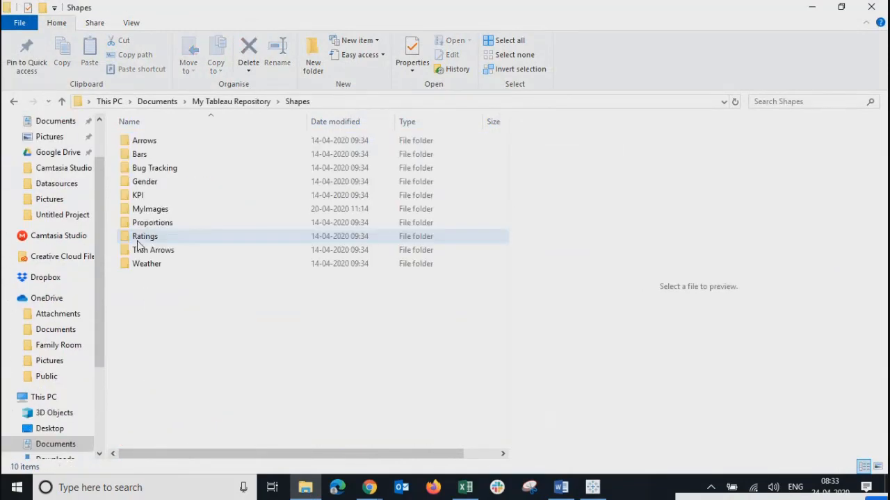
double_click(135, 181)
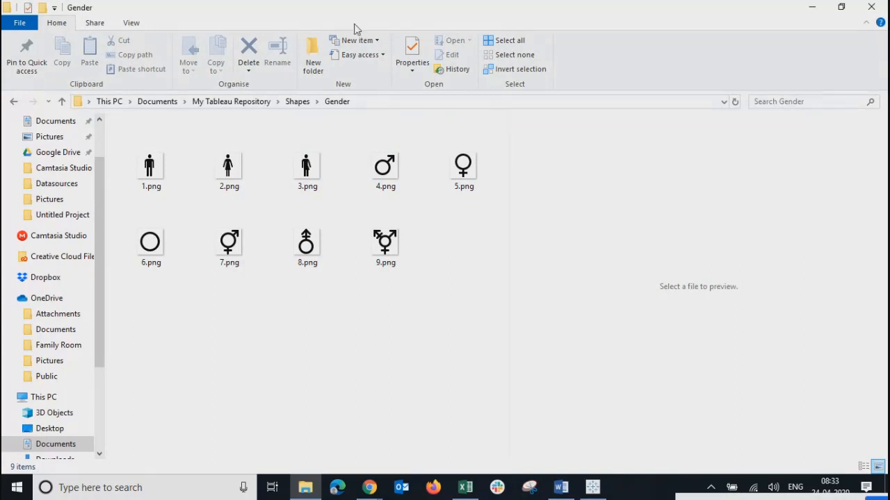
- Return to the Shapes folder and open its MyImages subfolder
click(296, 101)
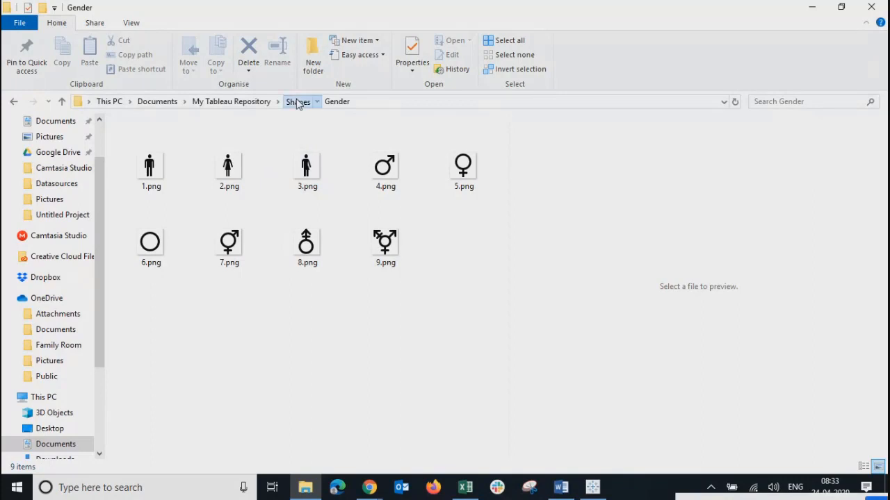
click(200, 339)
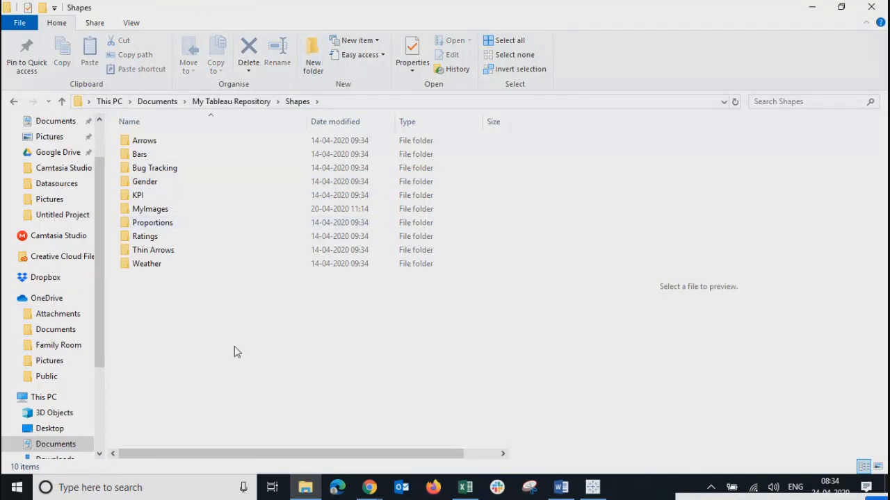
double_click(146, 212)
- Preview the custom images in the MyImages folder, including 33308.png, both dashboard pictures, download.png and images.png
click(147, 189)
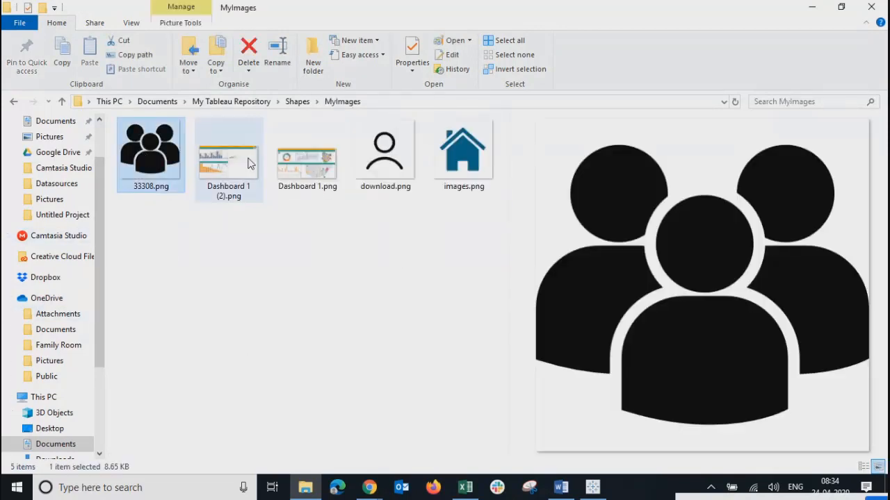
click(250, 163)
click(327, 177)
key(Right)
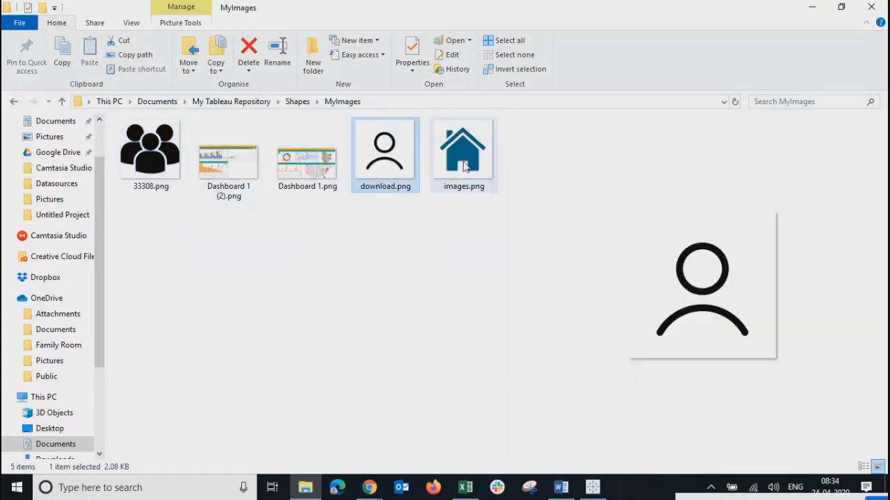
click(473, 167)
click(385, 166)
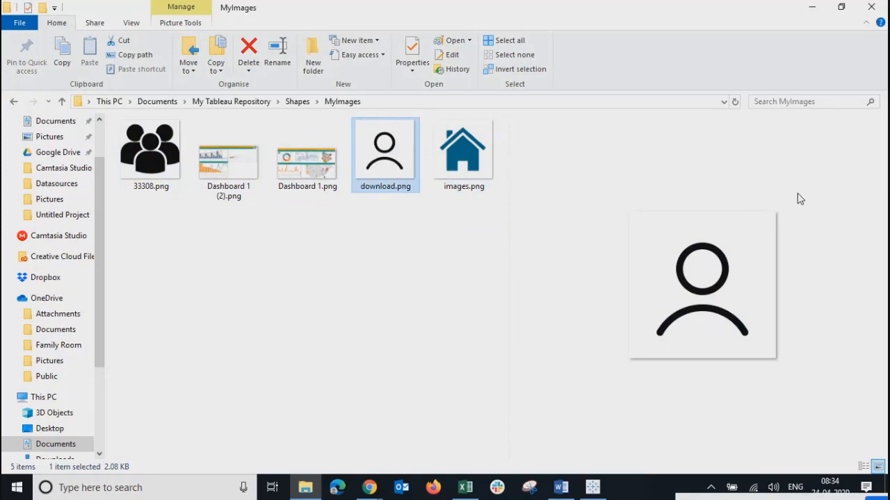
click(309, 170)
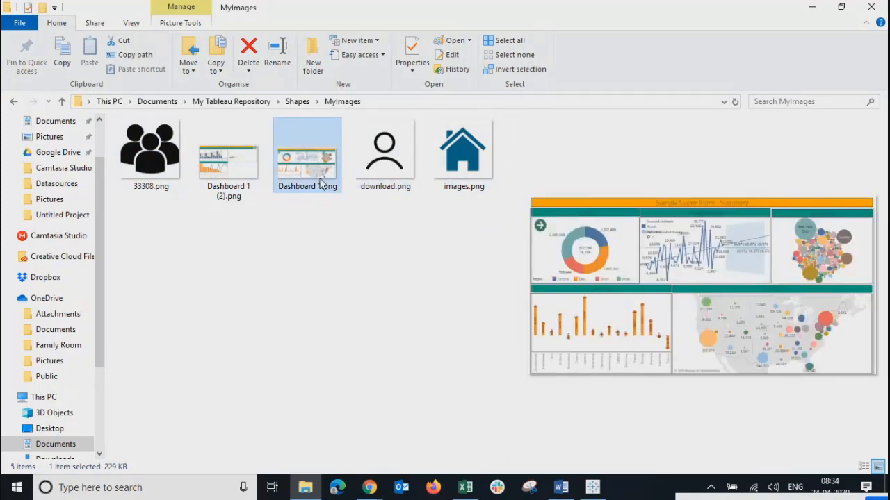
click(251, 161)
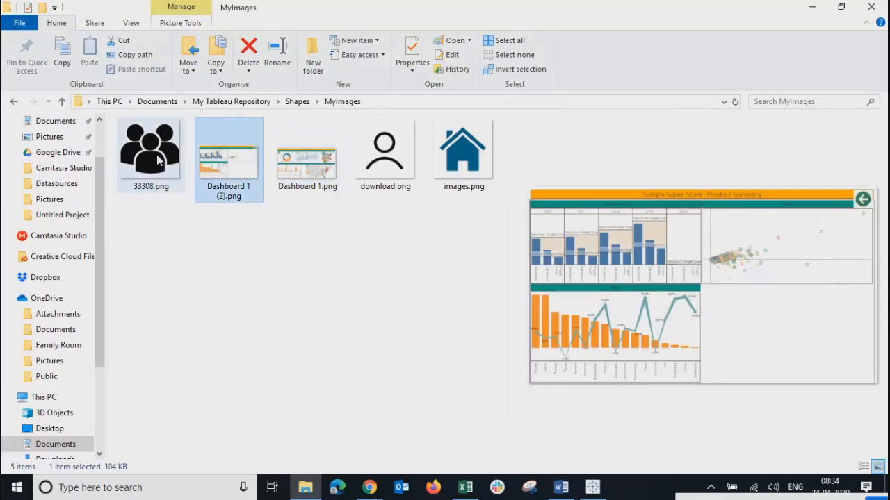
click(159, 160)
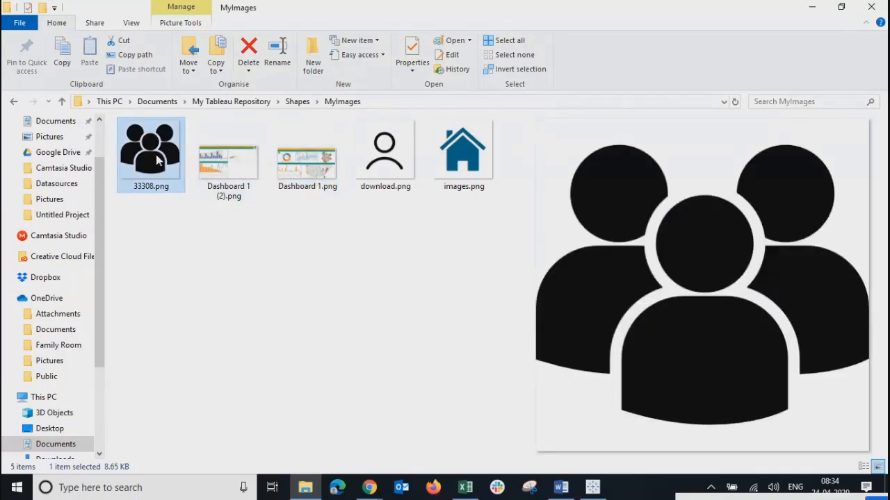
- Switch back to Tableau, view the MyImages shape palette in the Edit Shape dialog, and cancel without assigning a shape
click(215, 280)
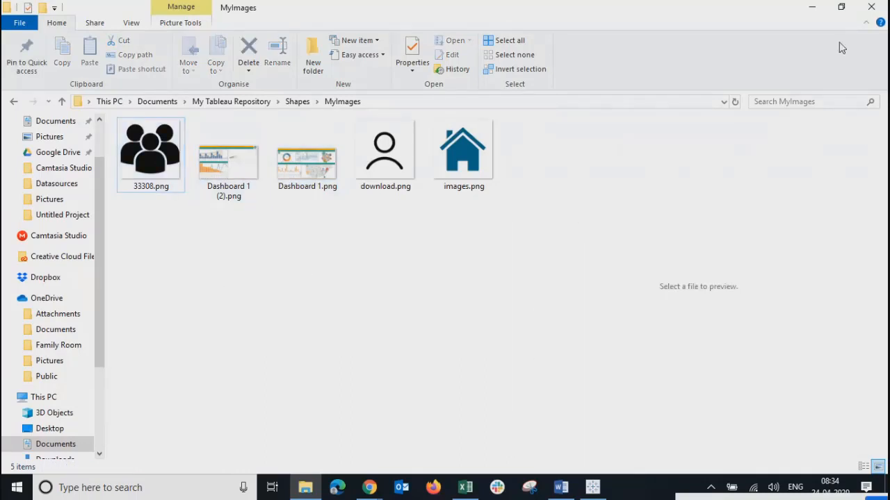
click(812, 10)
click(473, 129)
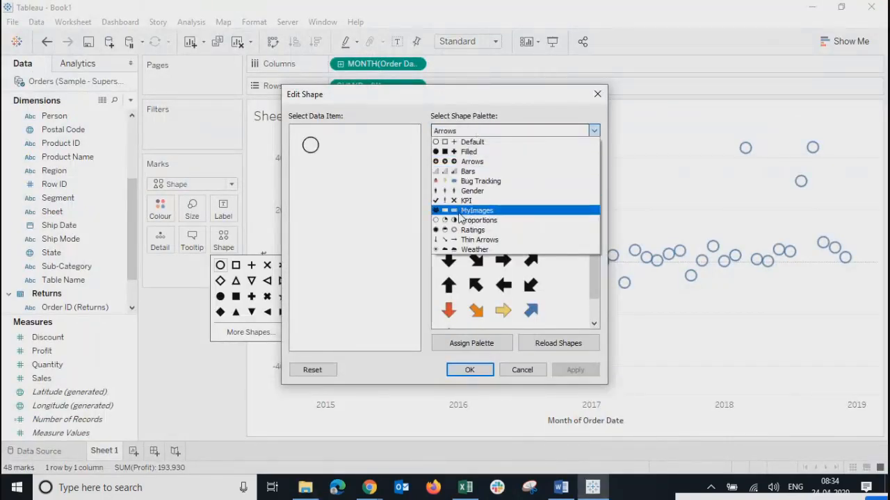
click(460, 211)
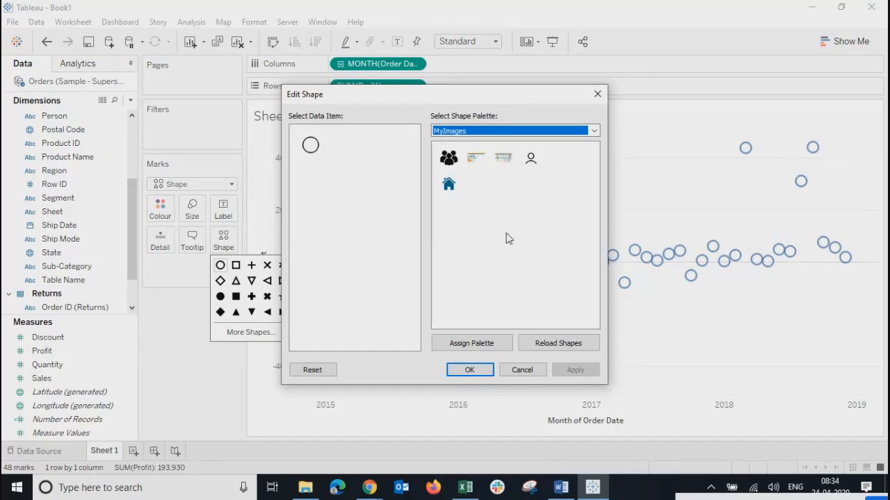
click(524, 369)
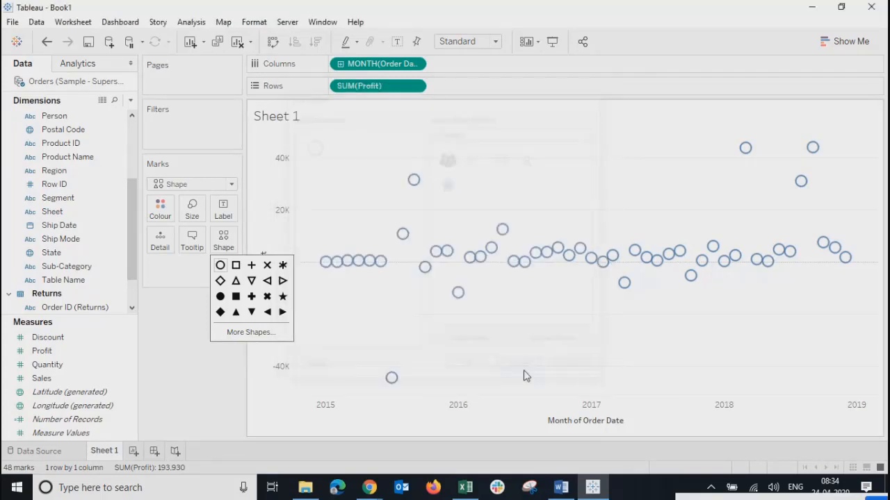
- Show mark labels on the monthly profit chart and enlarge its circle marks
click(223, 209)
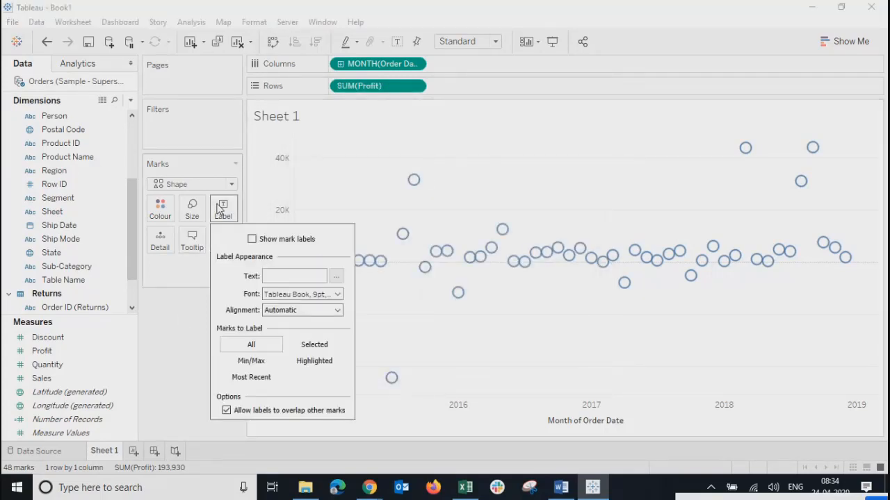
click(252, 240)
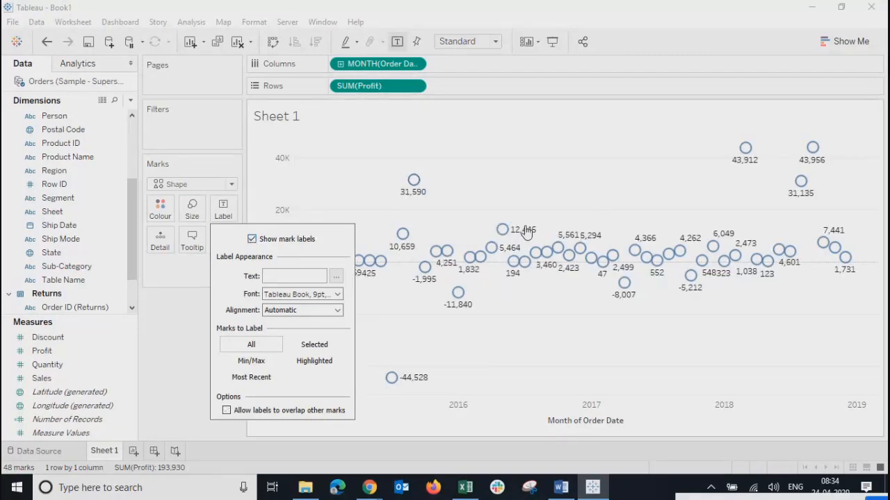
click(192, 210)
drag(235, 240, 264, 250)
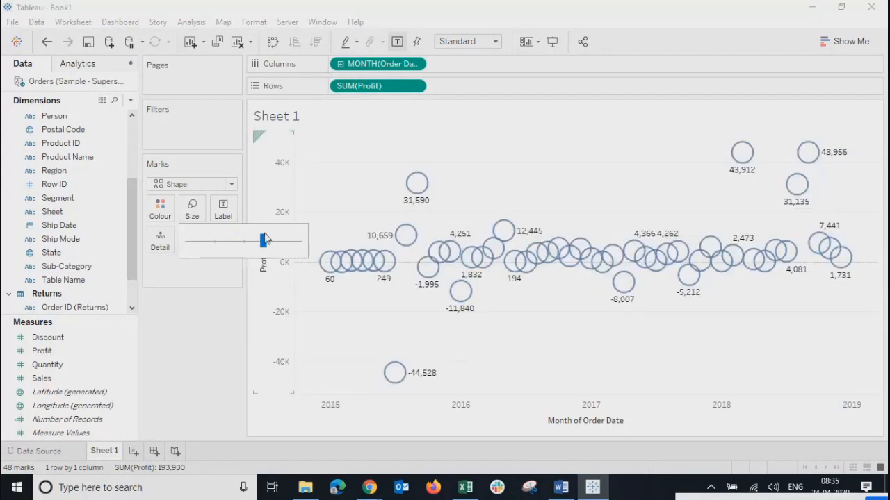
- Recolour the profit chart's circle marks orange, and finally red
click(161, 207)
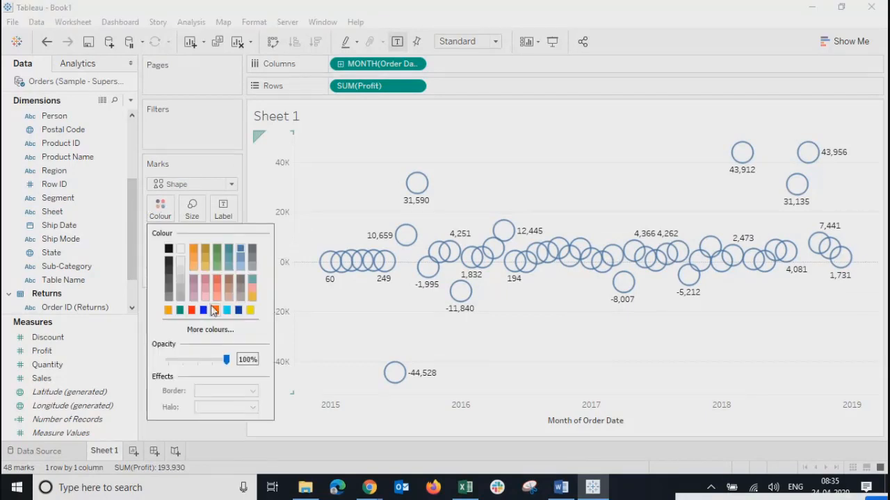
click(195, 250)
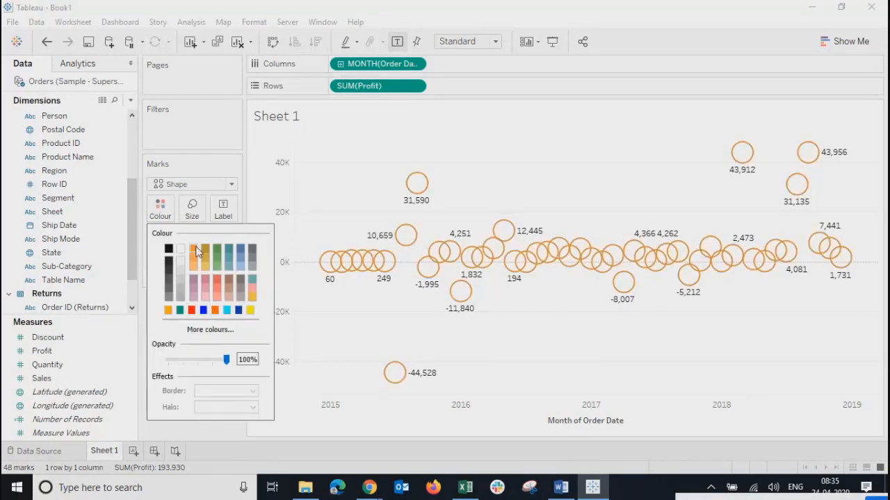
click(191, 310)
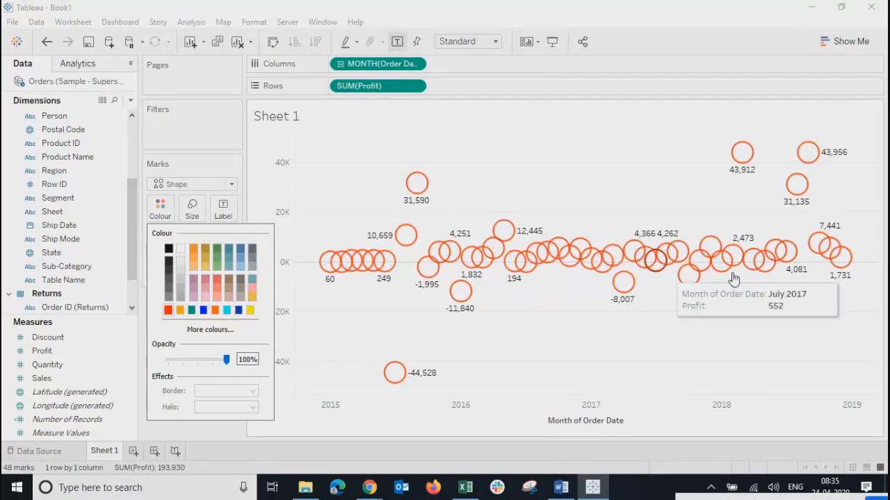
click(526, 359)
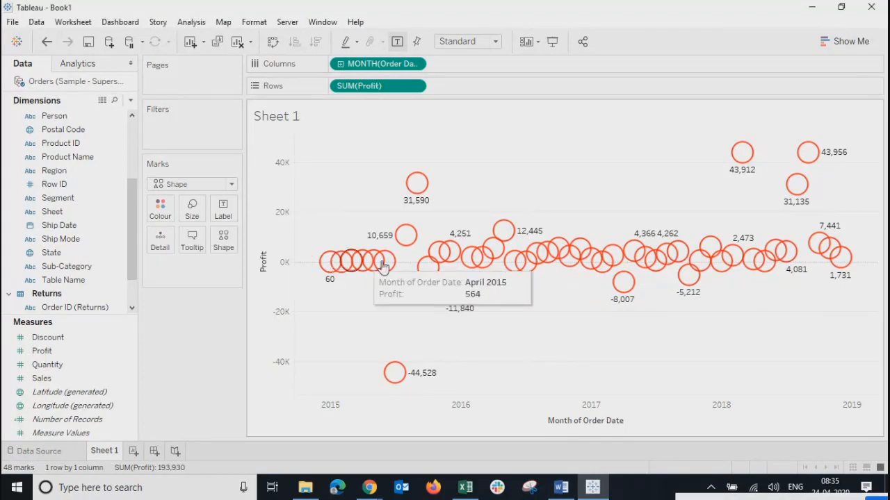
- Colour the profit marks by the State dimension, adding all of its members
click(52, 211)
scroll(54, 220, up, 3)
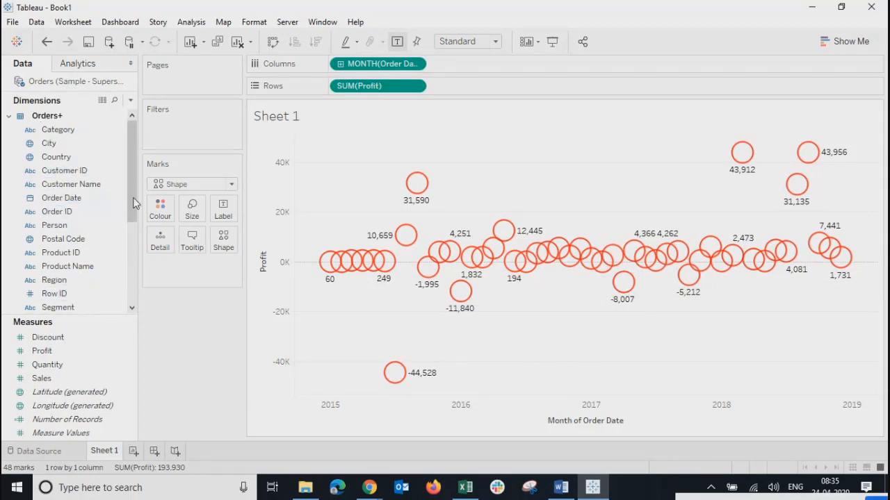
drag(134, 202, 125, 239)
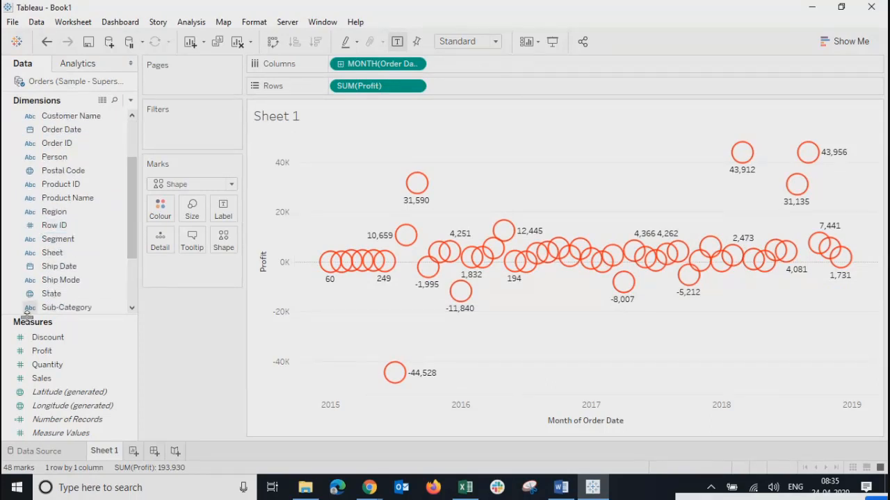
drag(51, 293, 155, 211)
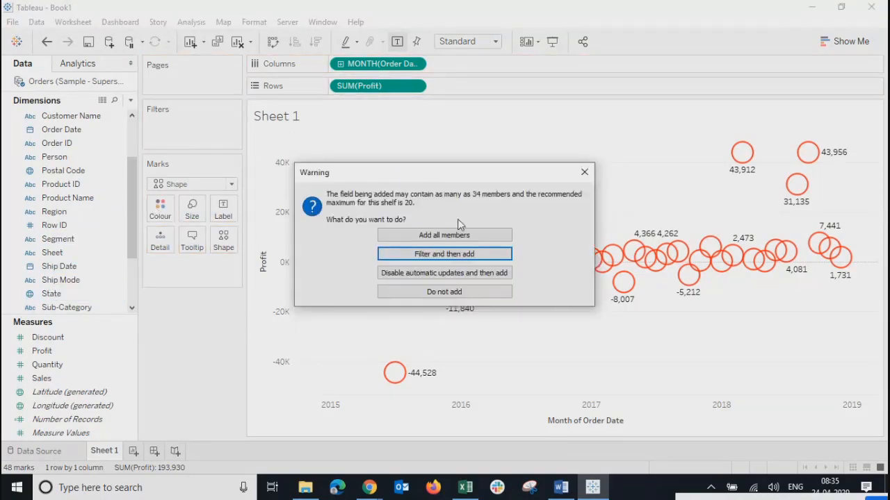
click(445, 235)
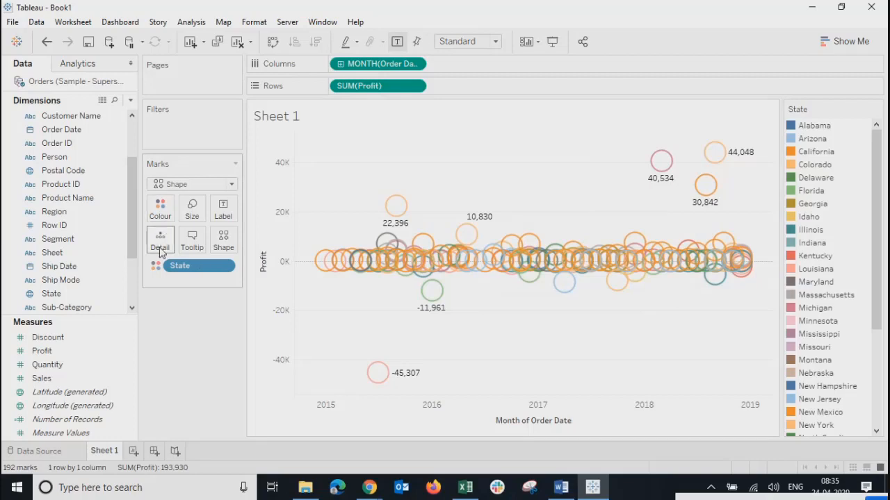
- Add Segment, Row ID and Ship Date to the marks as detail
drag(58, 239, 158, 237)
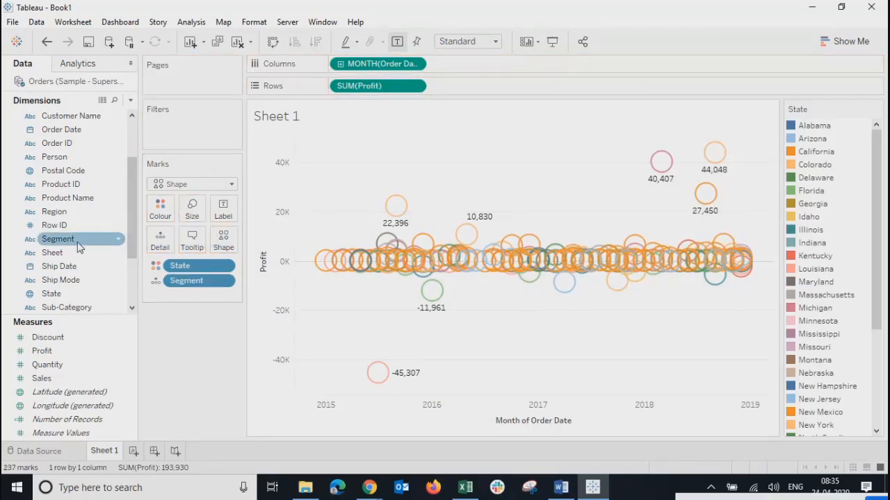
drag(65, 230, 164, 245)
drag(59, 266, 155, 241)
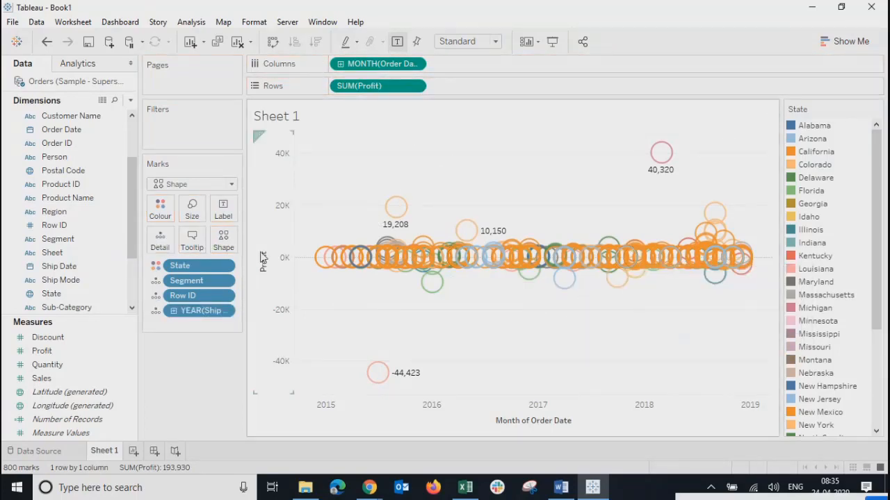
- Review the tooltip text and the fields available for insertion in the tooltip editor, leaving it unchanged
click(192, 239)
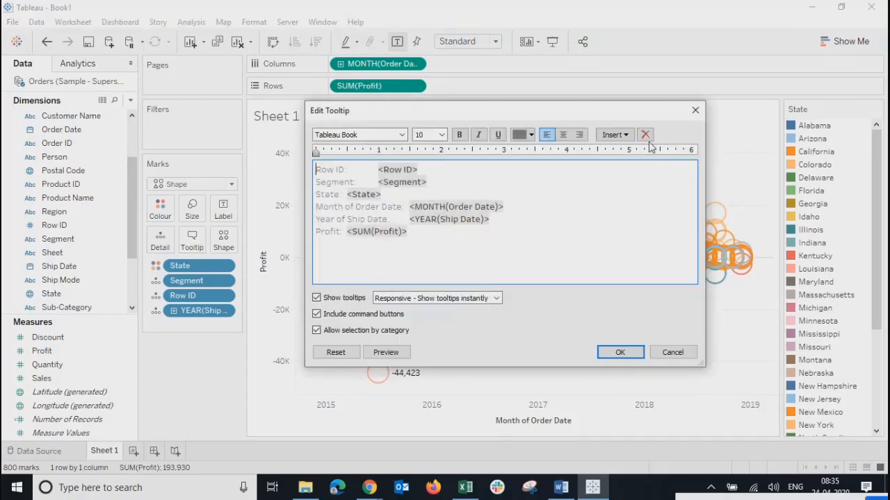
click(613, 135)
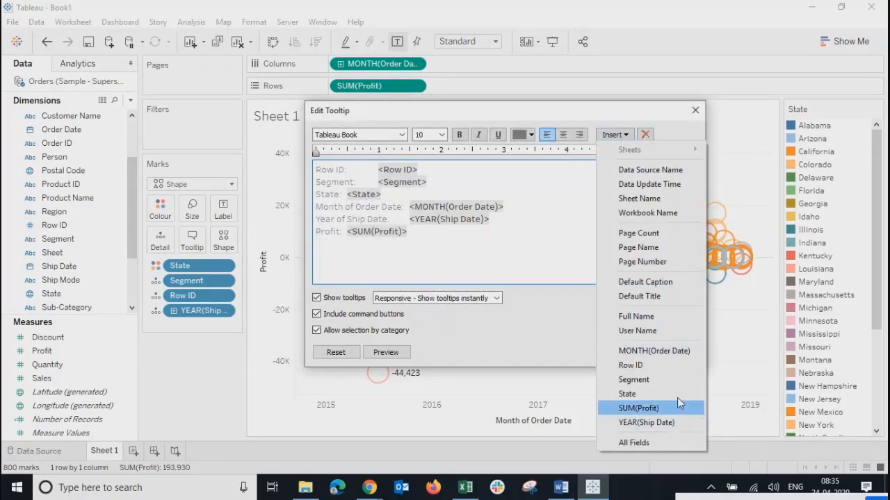
click(560, 252)
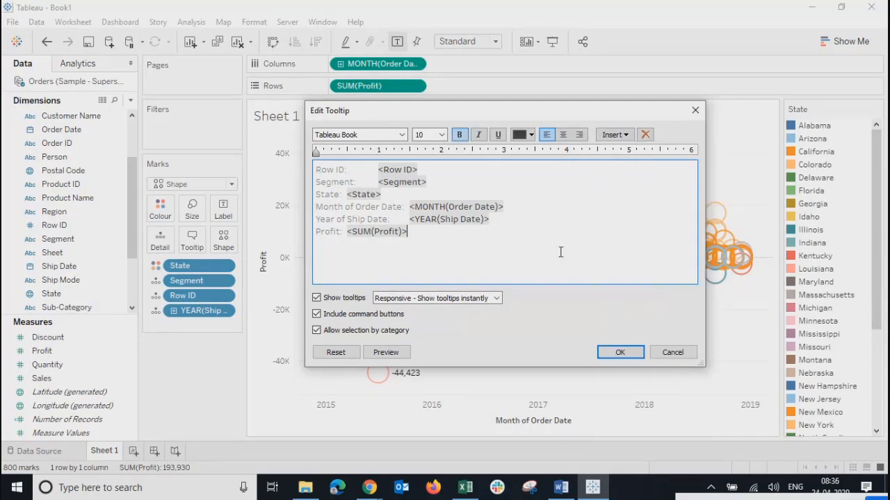
click(694, 111)
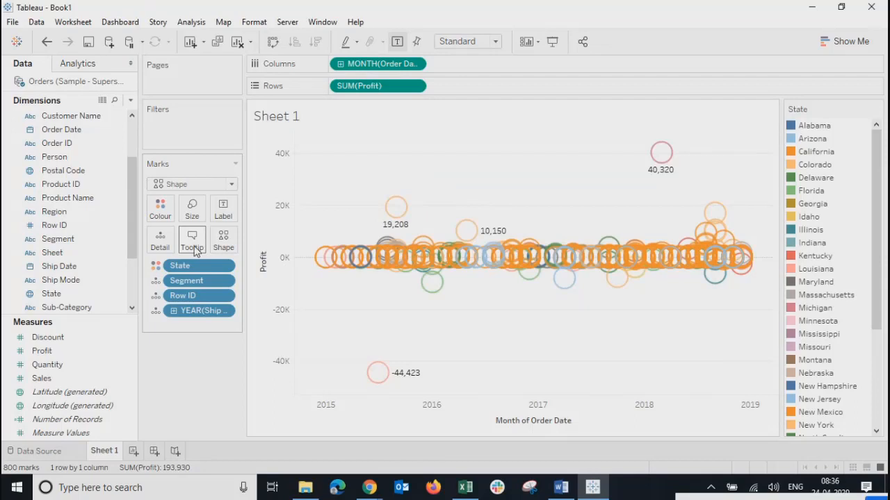
- Delete the Year of Ship Date and Profit lines from the tooltip, apply the edit, and check the tooltip on the chart's marks
click(195, 248)
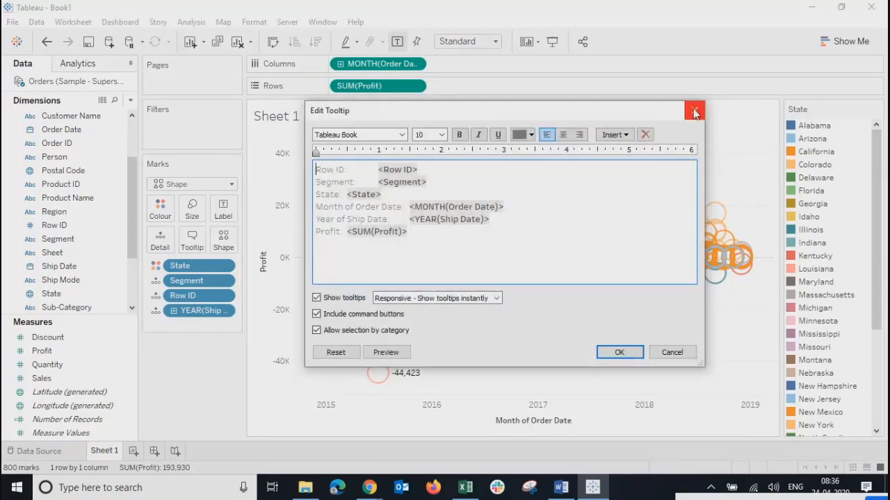
drag(430, 232, 250, 224)
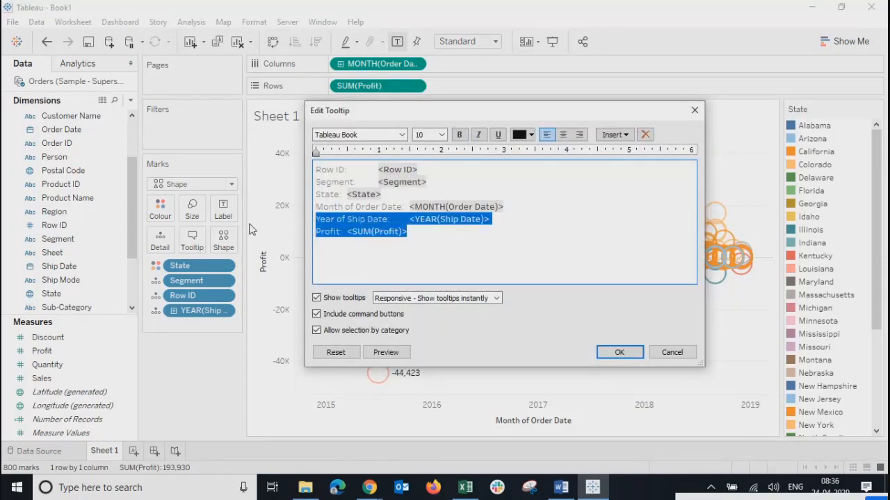
key(Delete)
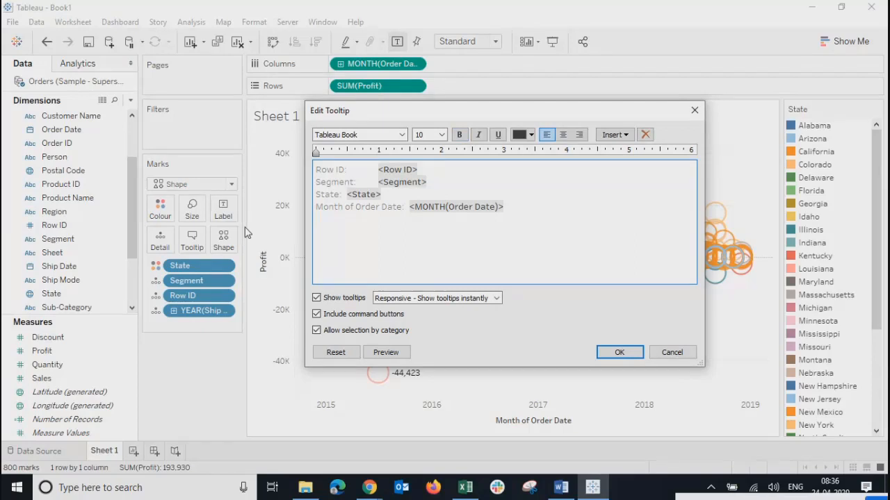
click(619, 352)
mouse_move(517, 268)
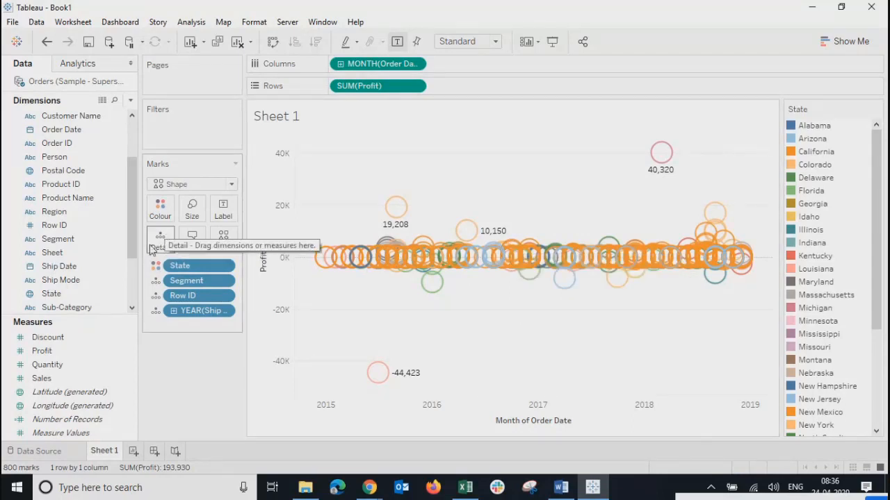
drag(164, 280, 169, 320)
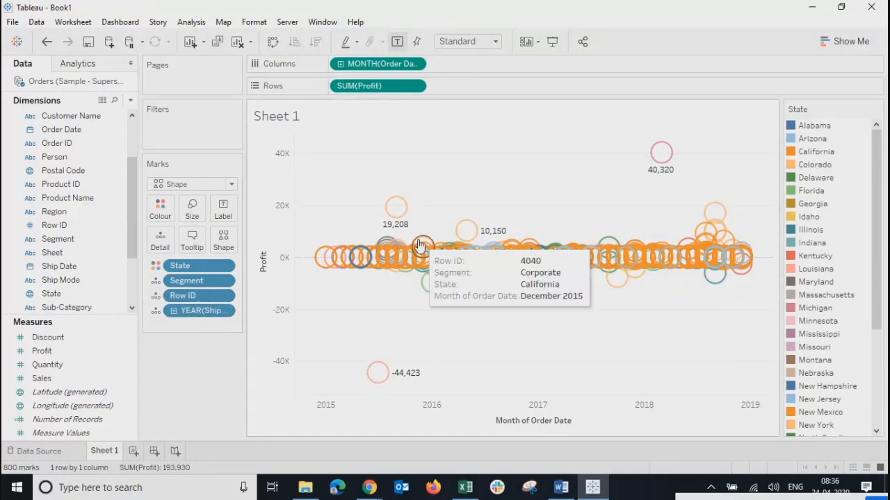
mouse_move(590, 273)
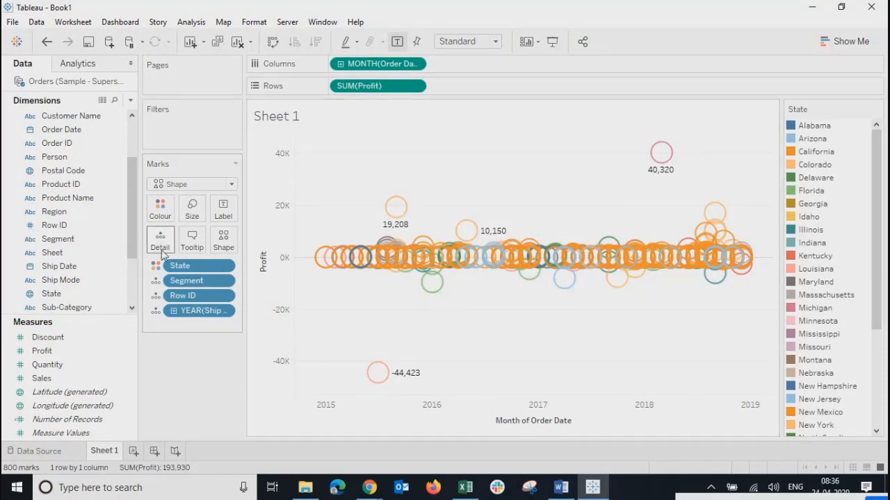
- Examine the reference line settings for the Profit axis and their Value choices, and close the dialog without adding a line
right_click(279, 282)
click(303, 379)
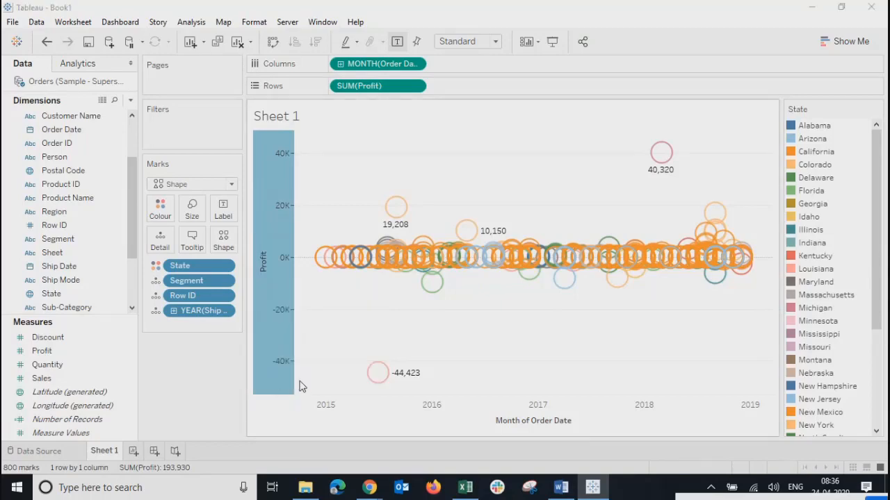
drag(489, 76, 136, 58)
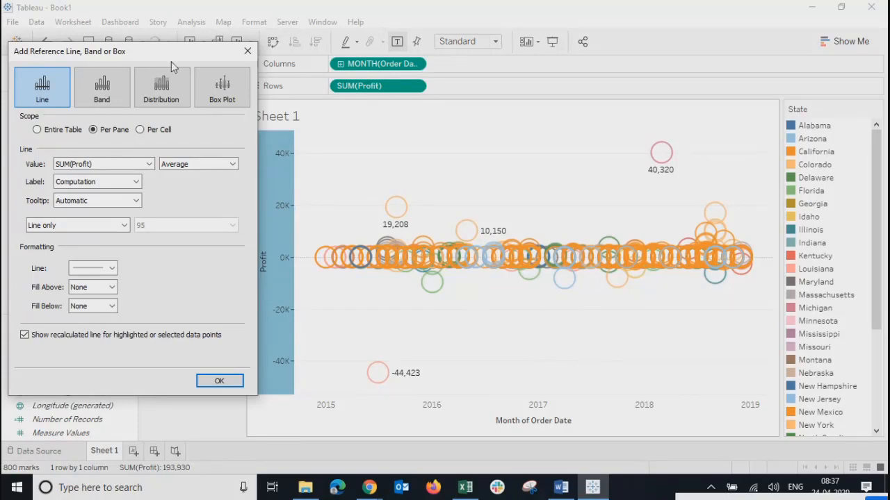
drag(160, 51, 397, 63)
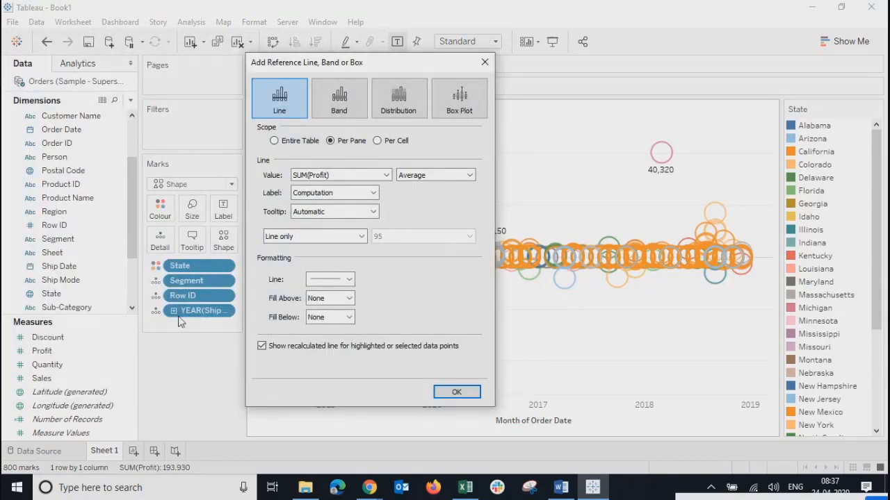
click(381, 177)
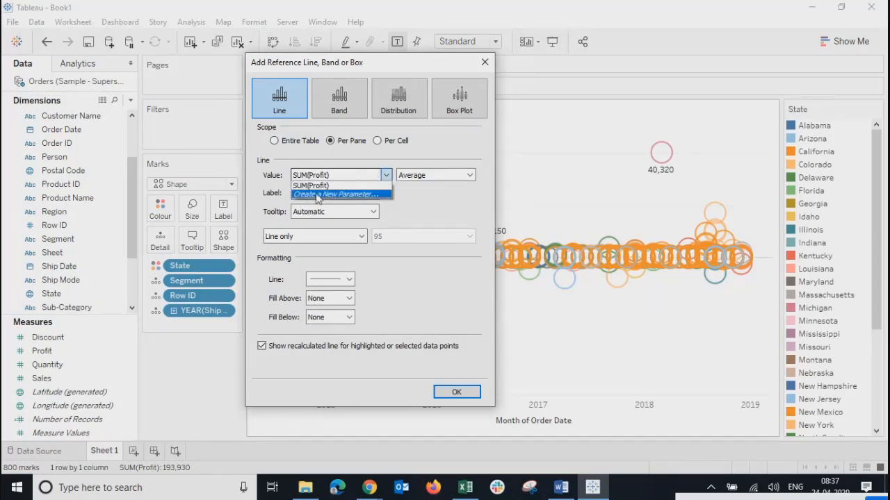
click(486, 63)
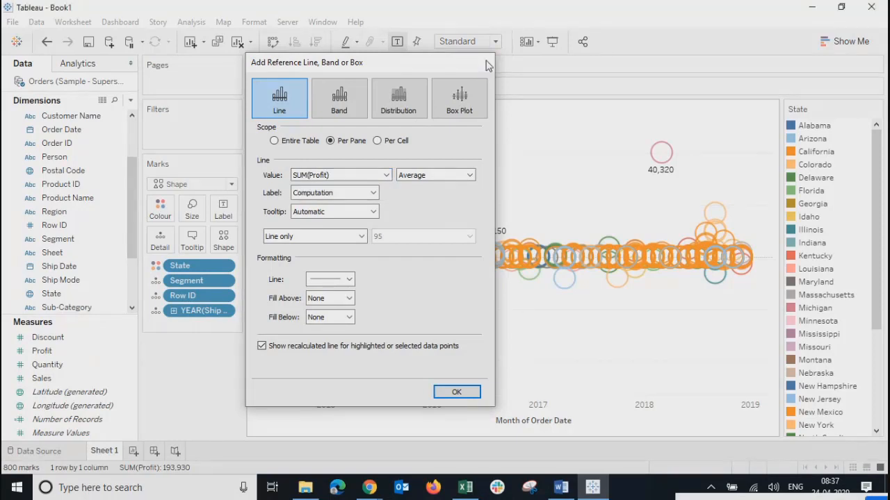
click(485, 64)
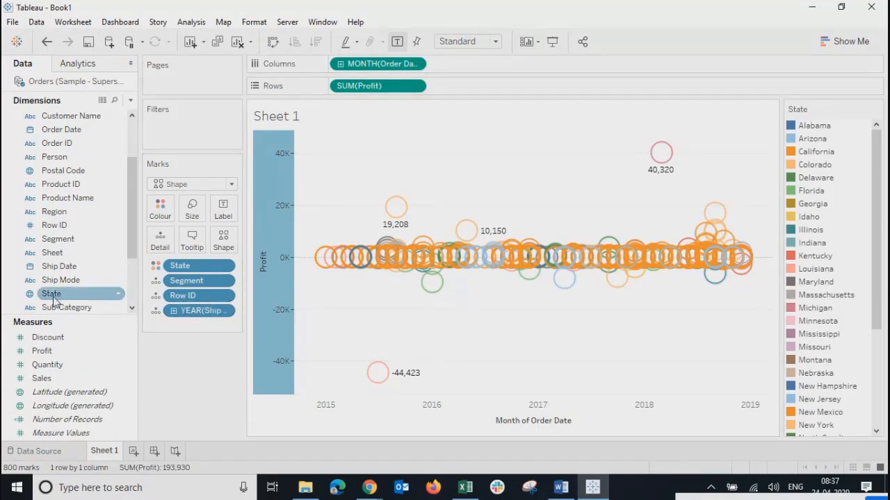
- Add the Sales measure to the marks as detail
drag(42, 381, 155, 244)
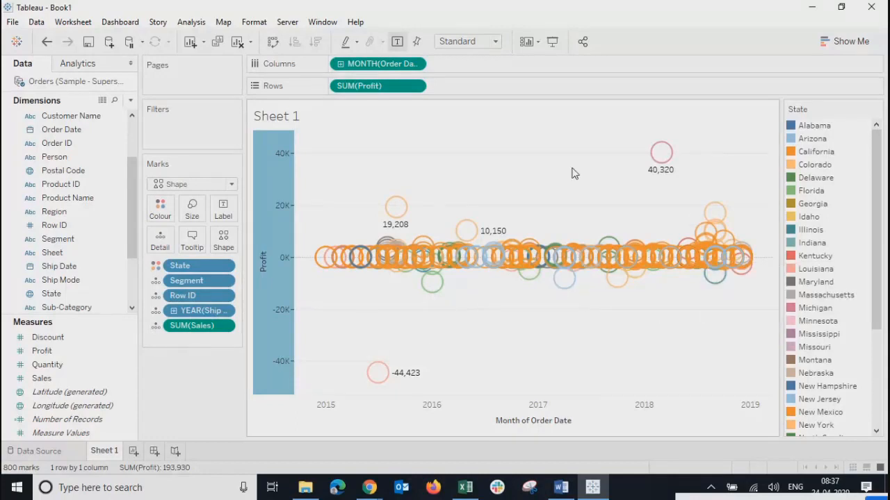
click(603, 367)
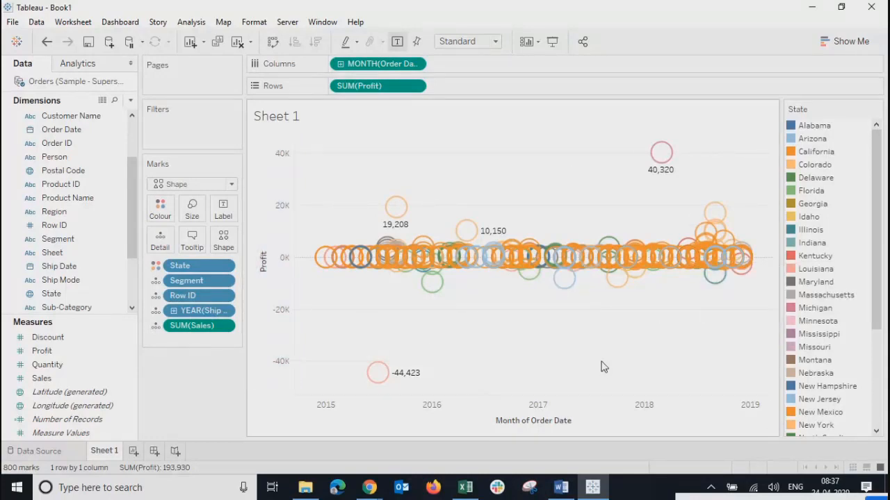
- View the chart in presentation mode, check the tooltip of the 19,208 profit mark, and return to the worksheet
click(557, 47)
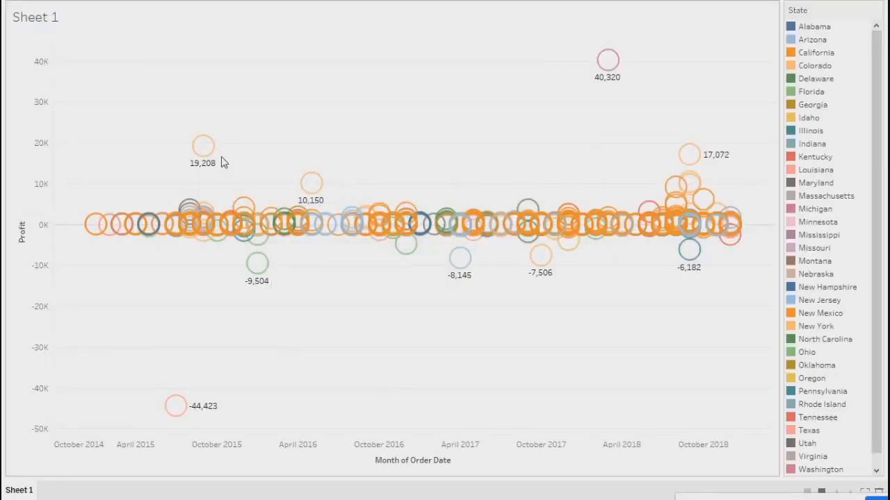
mouse_move(207, 152)
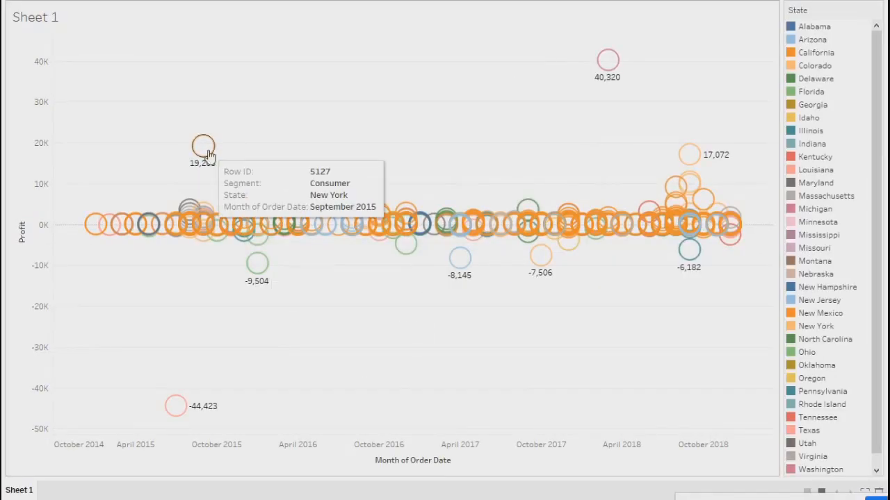
key(Escape)
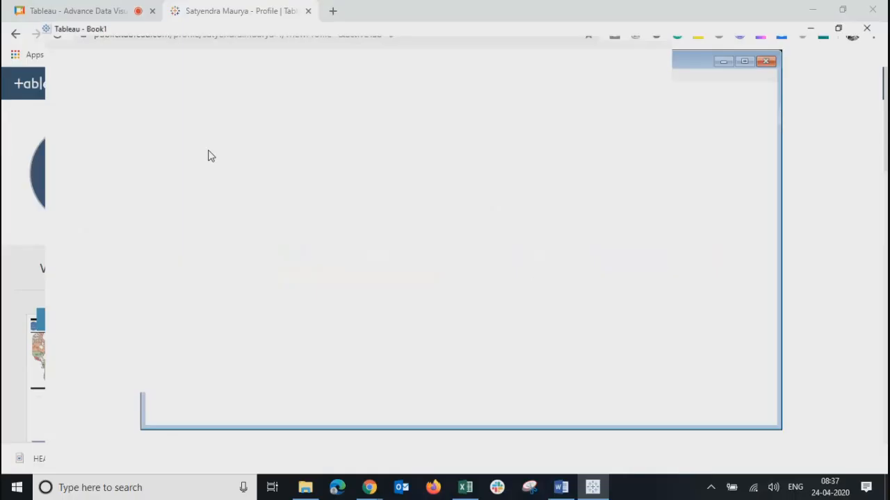
- Add a per-pane reference line to the Profit axis showing the Maximum of SUM(Sales)
right_click(274, 339)
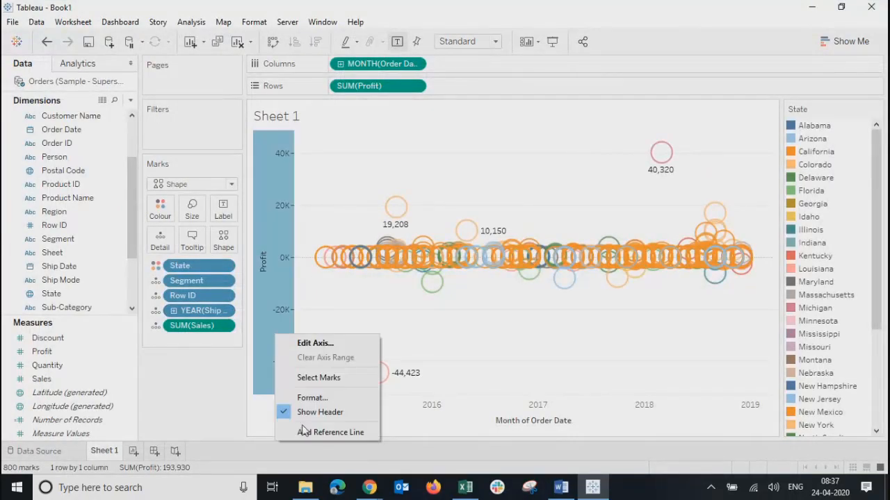
click(312, 430)
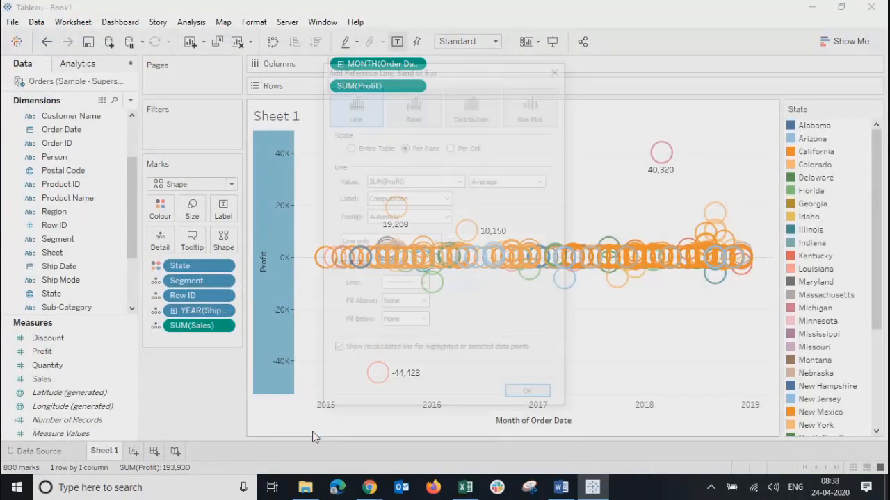
click(461, 181)
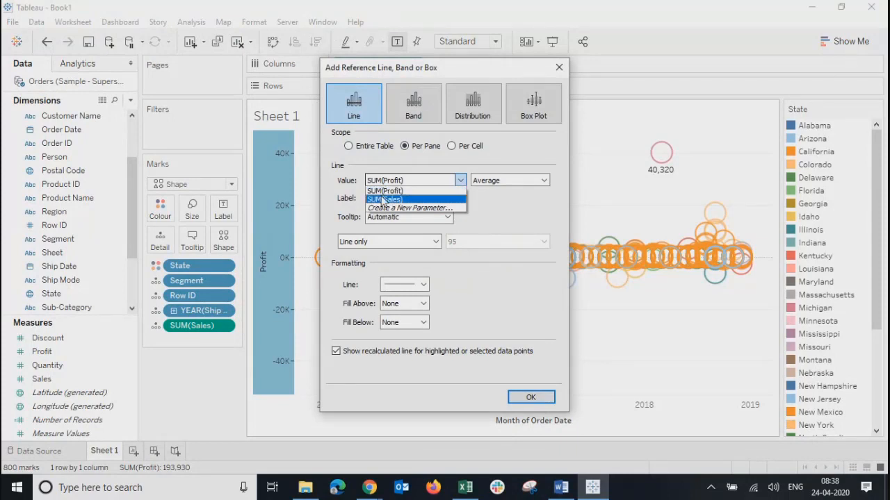
click(383, 200)
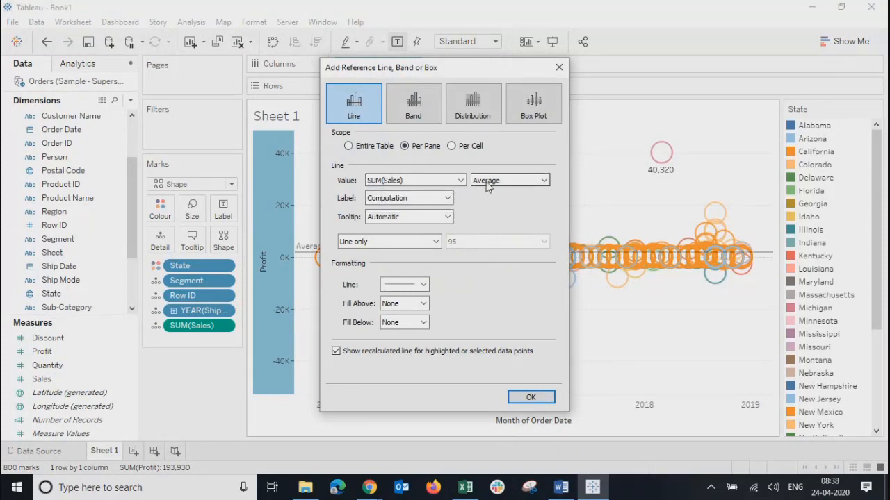
click(528, 180)
click(487, 200)
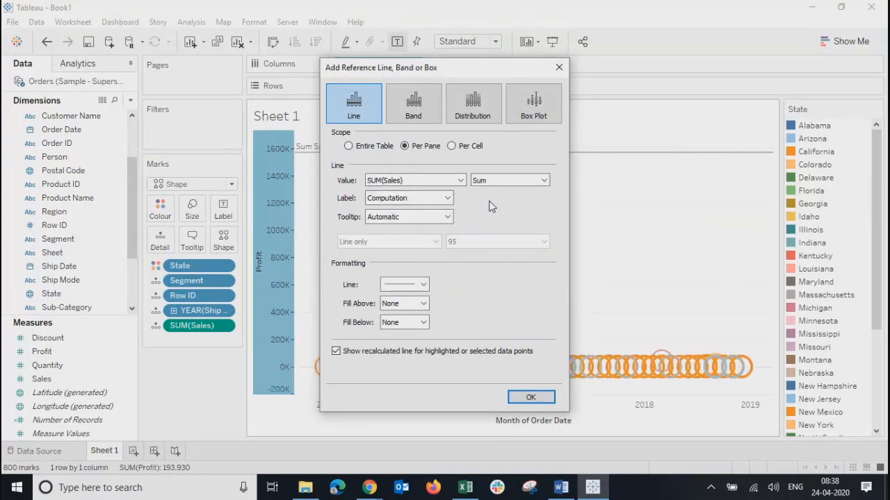
click(493, 182)
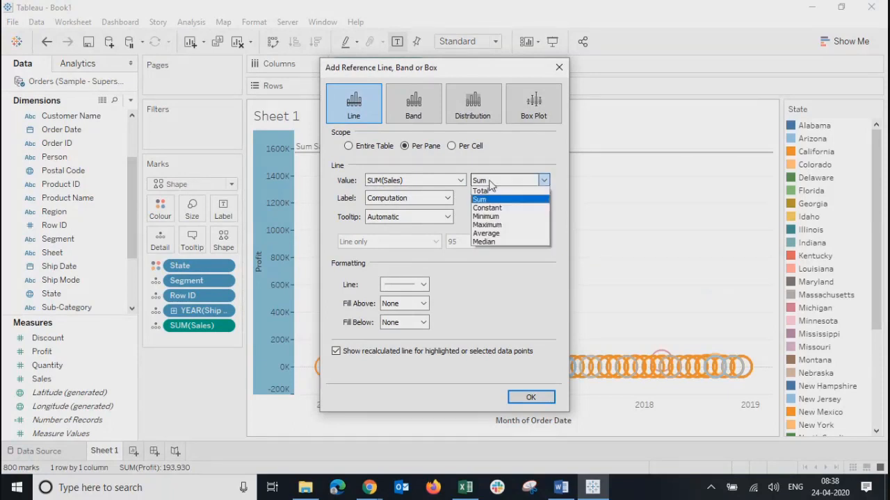
click(490, 225)
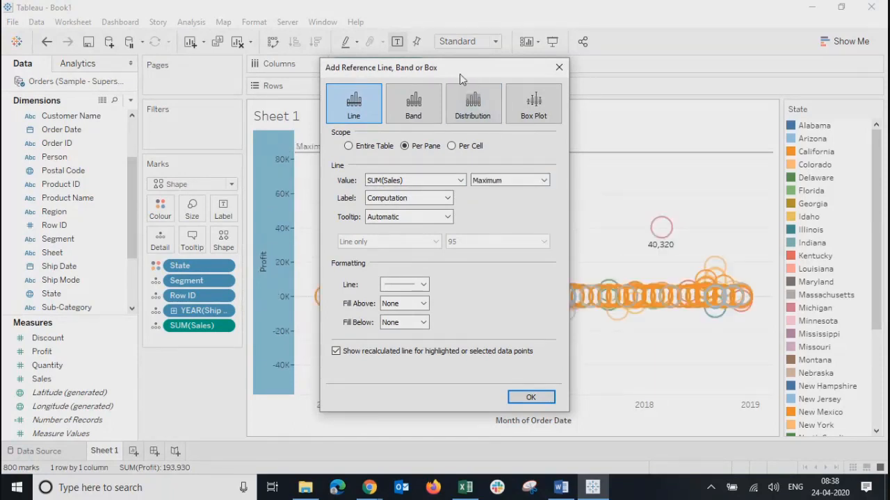
click(530, 398)
- Check the maximum sales reference line's tooltip in the worksheet and in presentation mode, and return to the worksheet
mouse_move(350, 155)
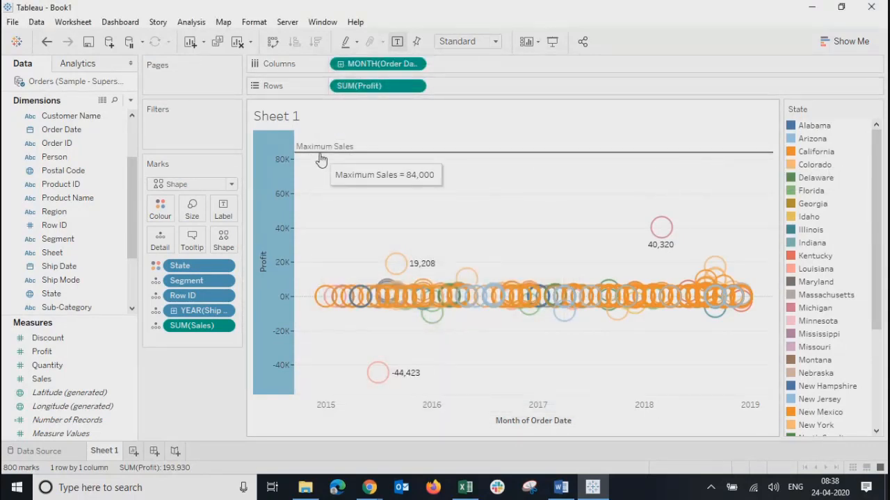
click(552, 42)
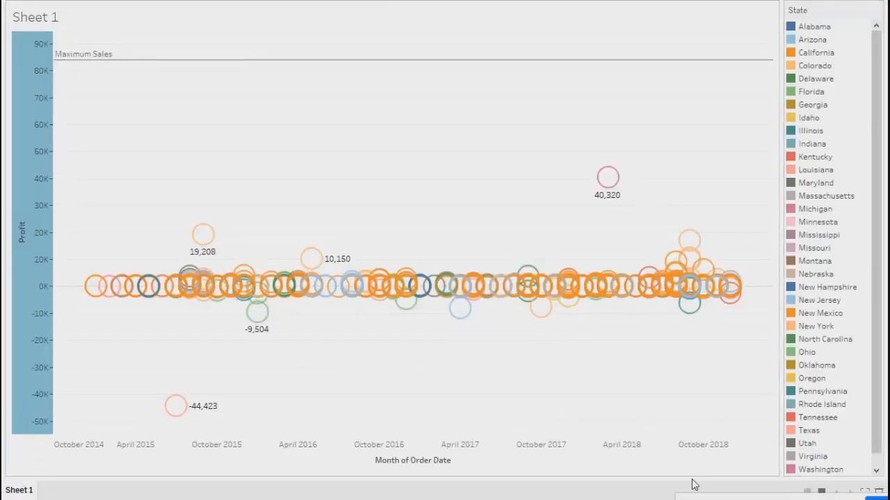
mouse_move(82, 56)
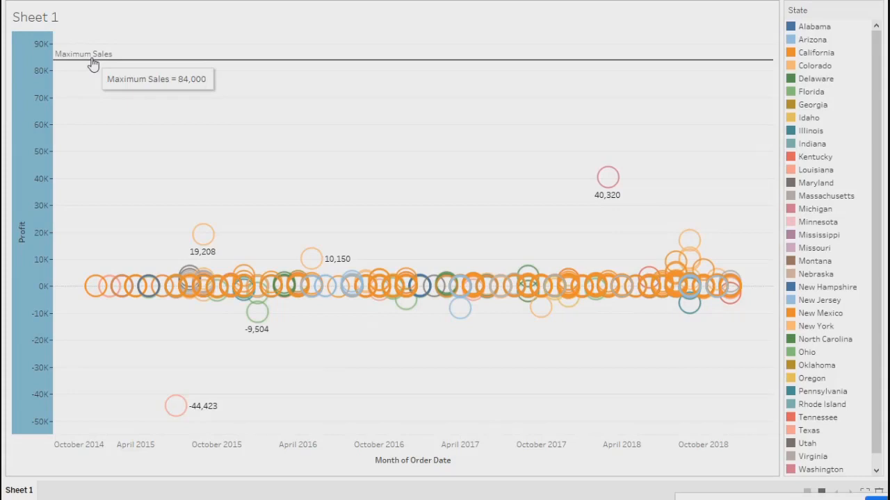
key(Escape)
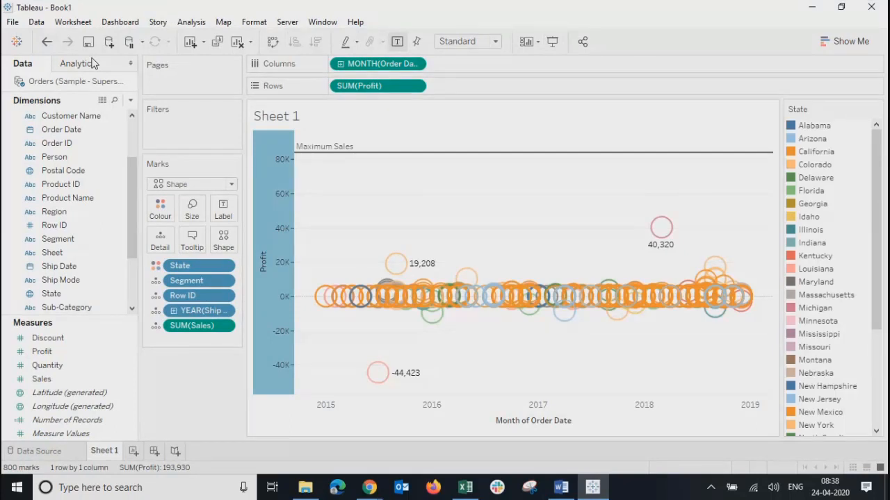
- Examine the fields available for insertion in the sheet title editor, and close it without changing the title
double_click(360, 124)
drag(465, 195, 449, 186)
click(654, 211)
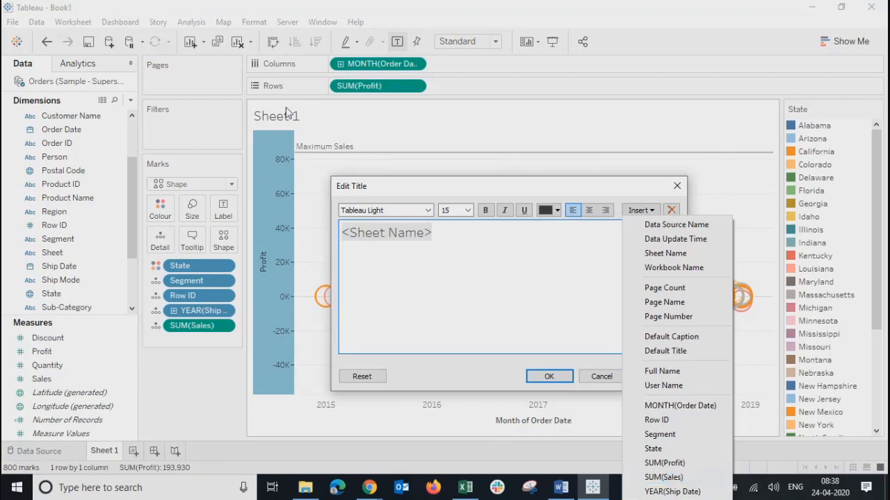
click(675, 188)
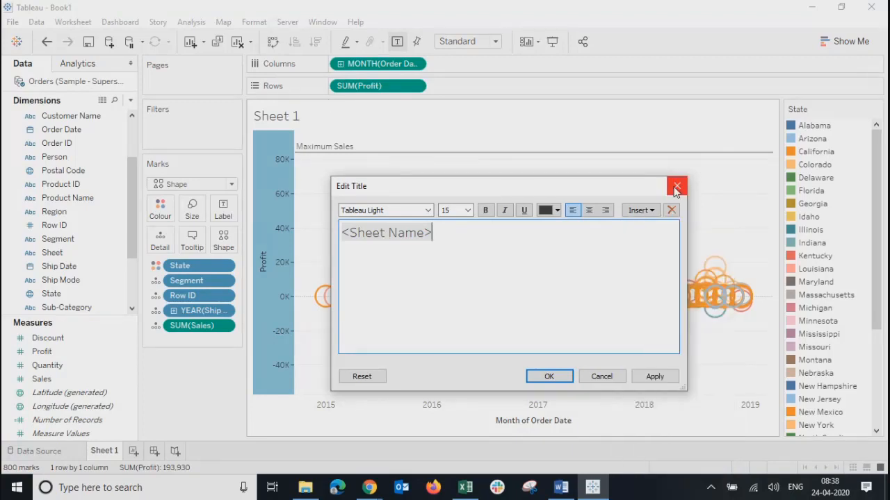
click(675, 187)
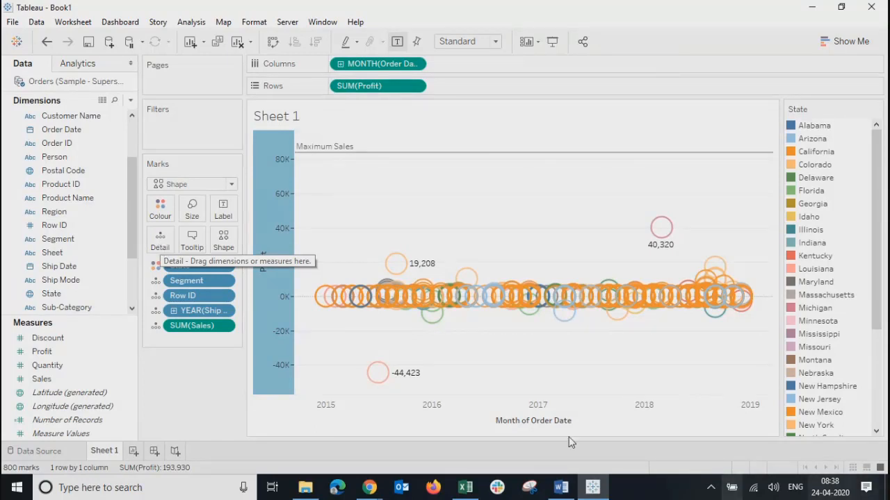
- Replace the Month of Order Date line in the marks' tooltip with the SUM(Sales) field and apply the edit
click(193, 240)
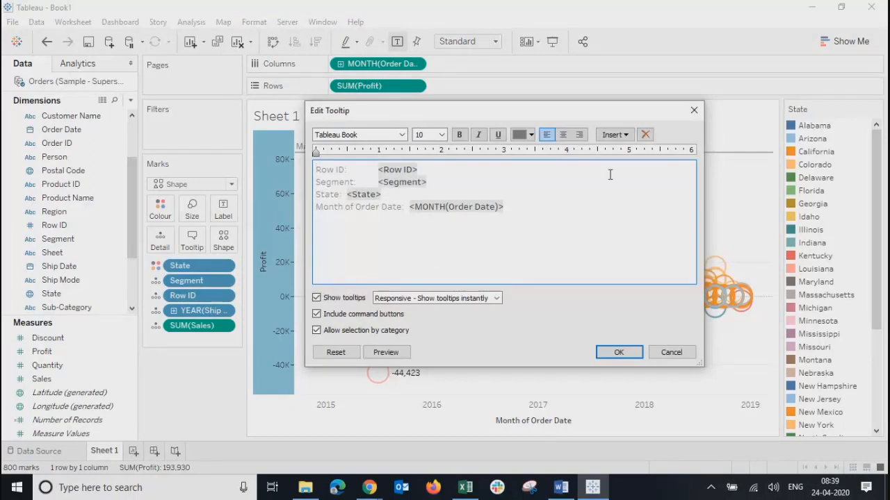
click(694, 110)
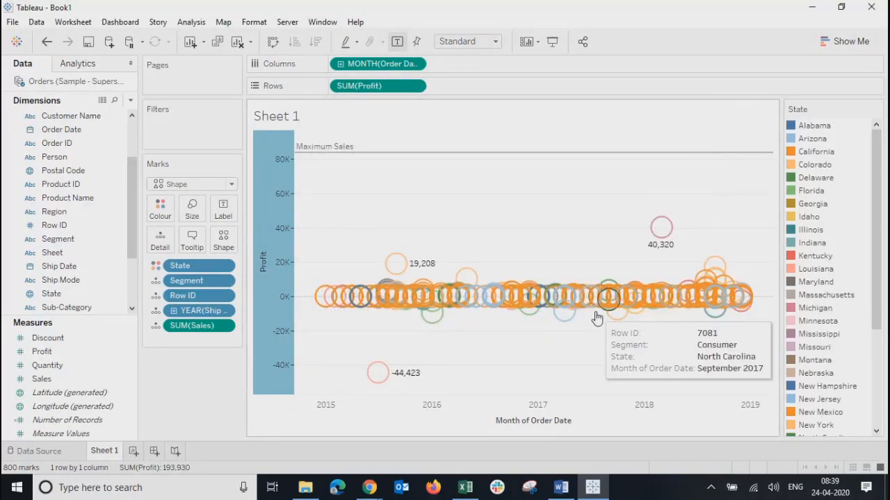
click(193, 240)
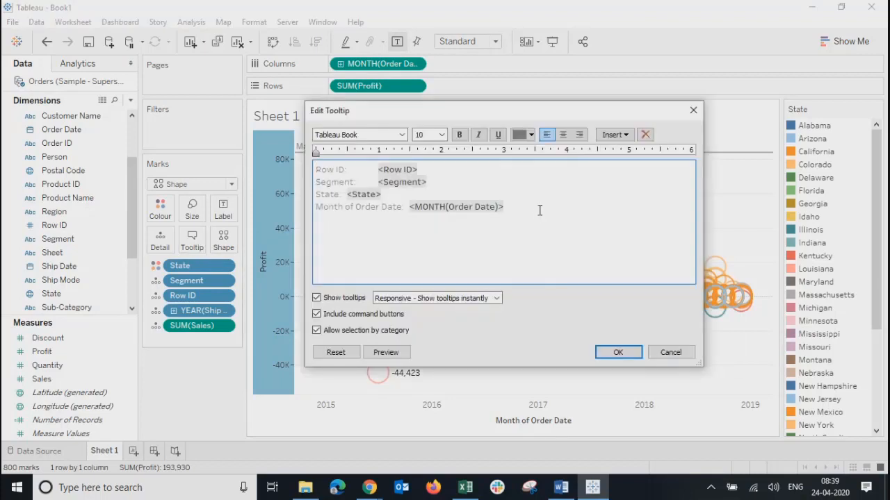
drag(538, 208, 314, 208)
key(BackSpace)
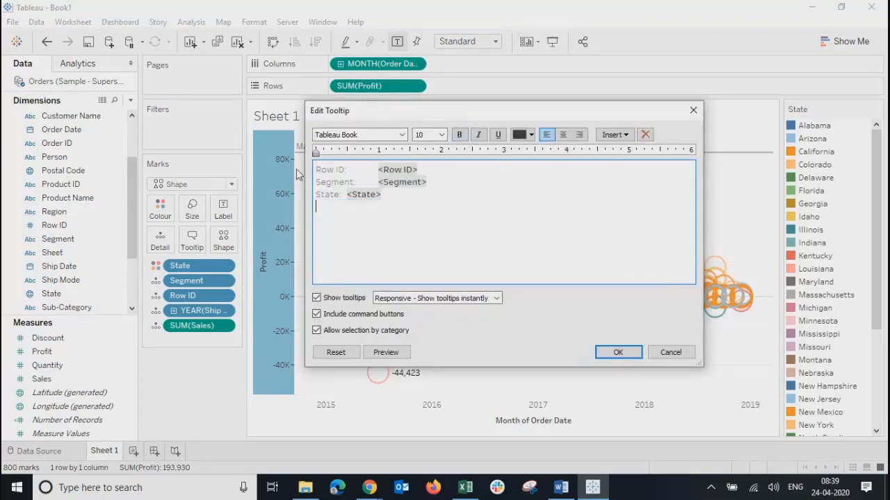
click(613, 134)
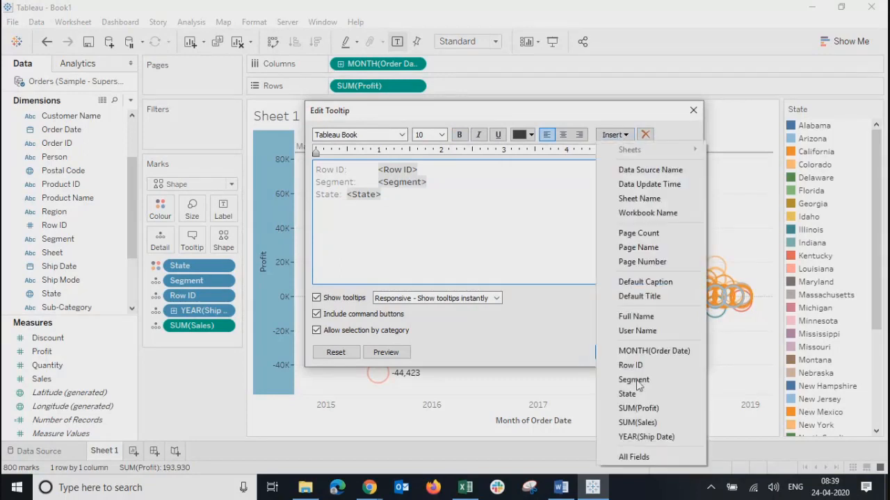
click(638, 422)
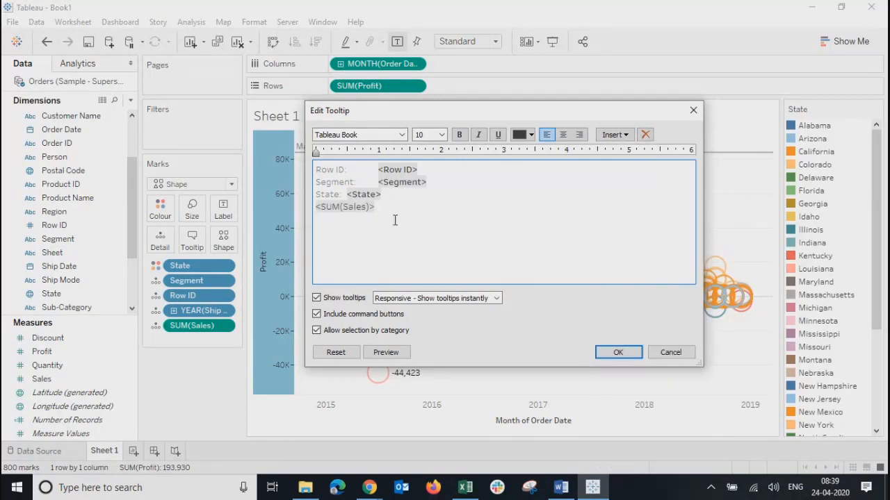
click(618, 352)
mouse_move(533, 301)
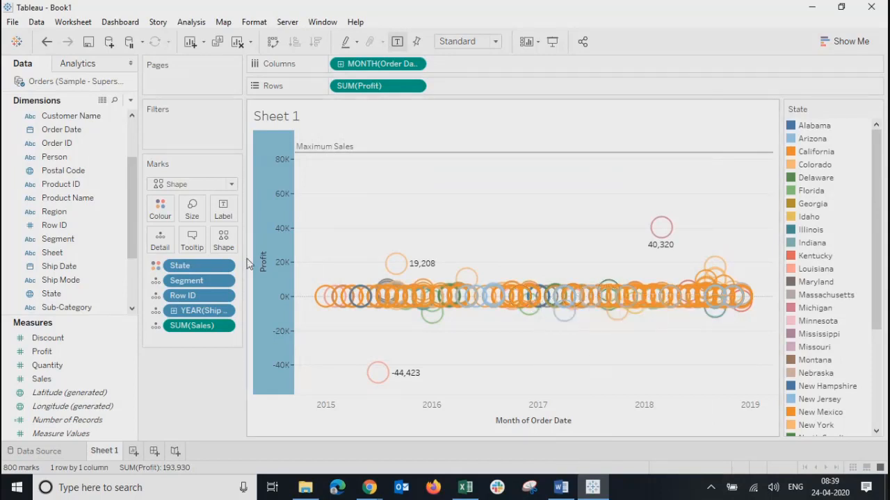
click(224, 239)
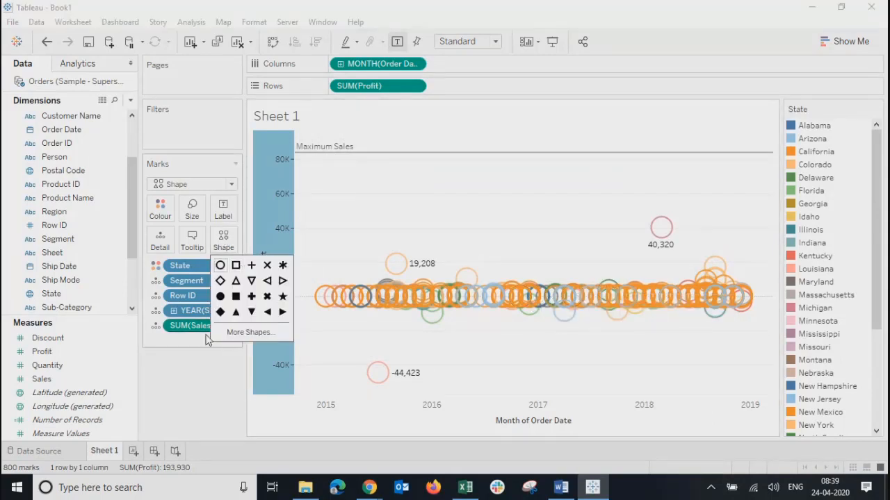
click(241, 333)
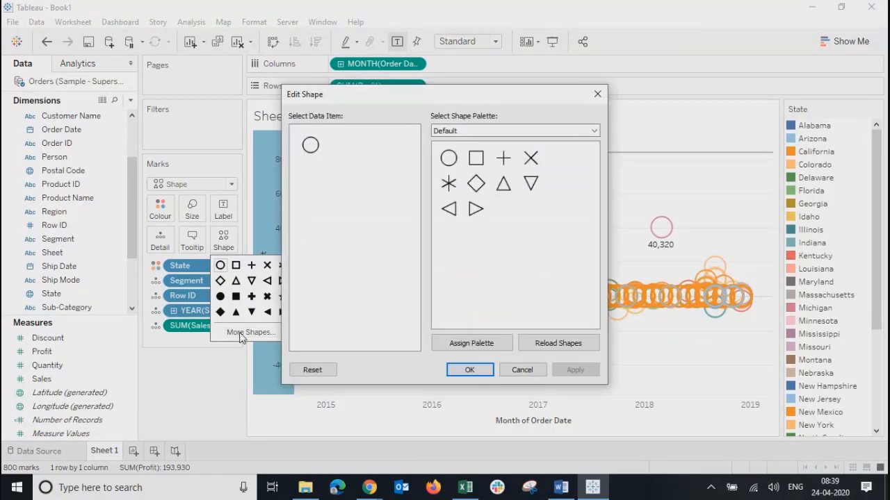
click(597, 94)
- Hide the State colour legend beside the chart
click(877, 110)
click(789, 221)
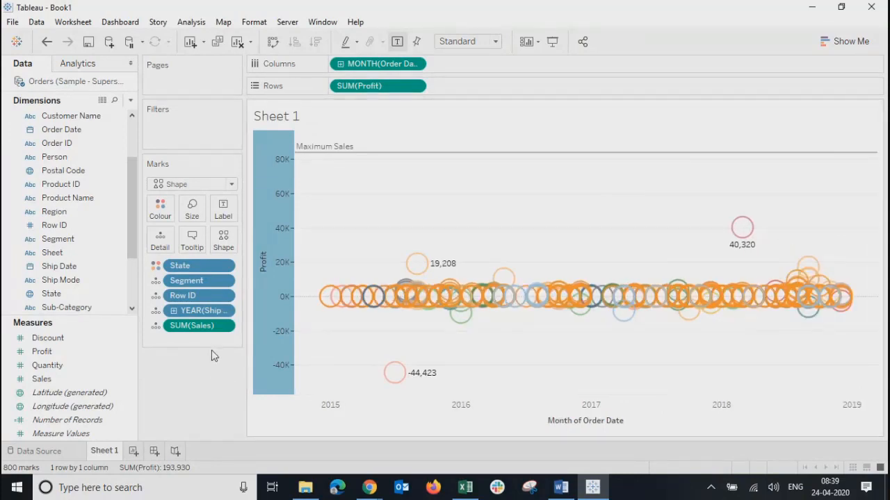
- Examine the shape palettes available for the marks in the shape editor, and close it without changing the shape
click(224, 243)
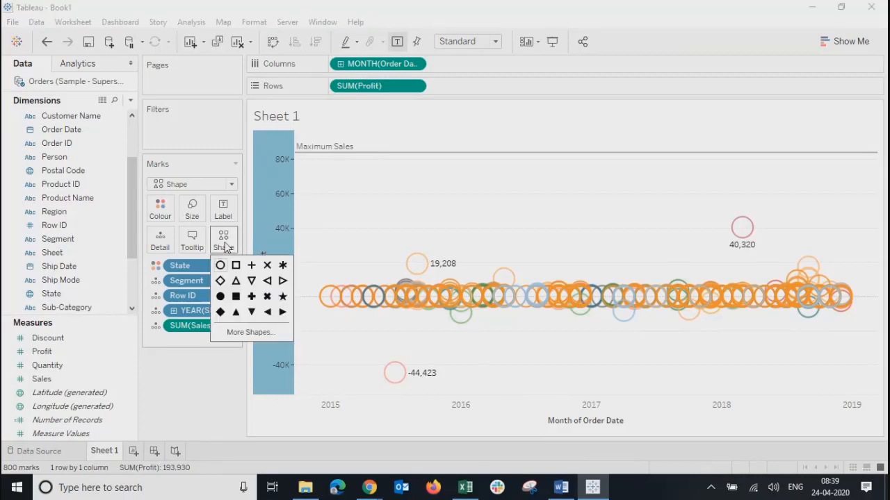
click(240, 333)
drag(474, 97, 574, 95)
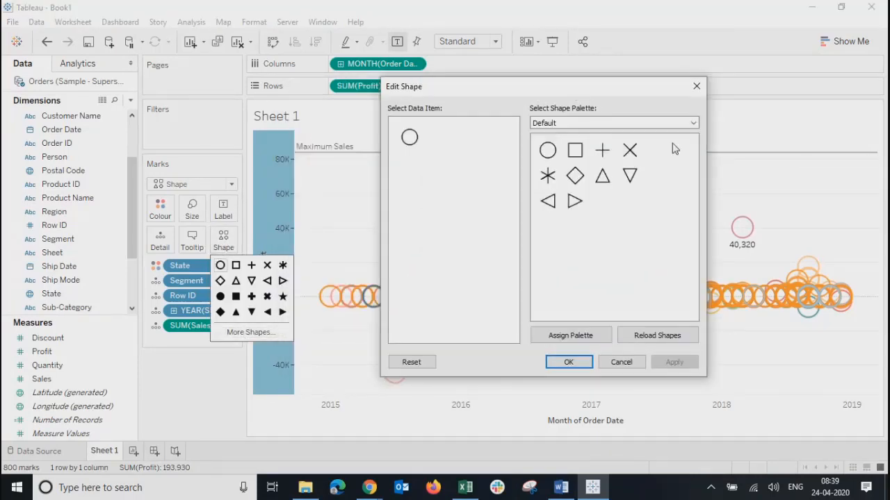
click(623, 125)
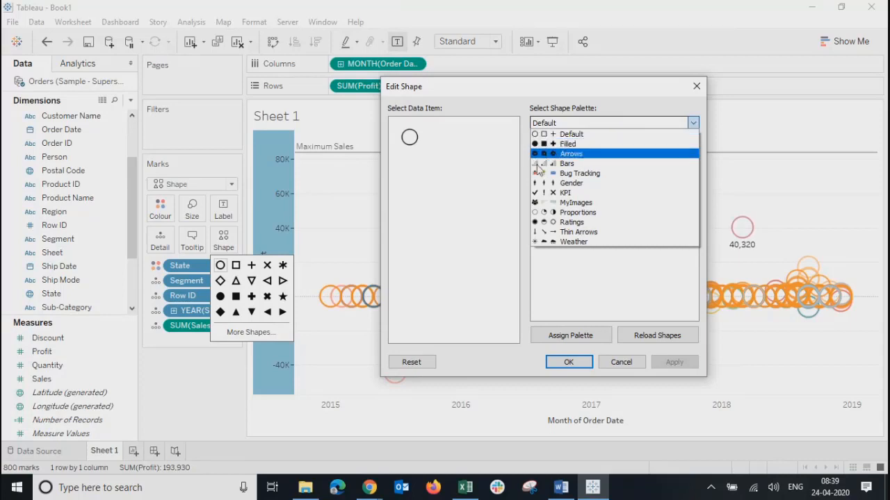
click(637, 91)
click(696, 88)
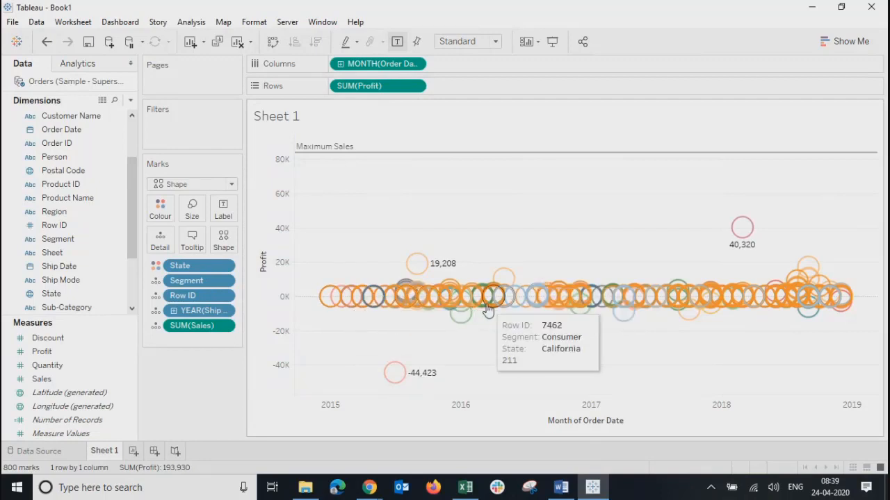
- Try the filled circle, plus and cross shapes on the marks, and set the marks to the filled star
click(223, 238)
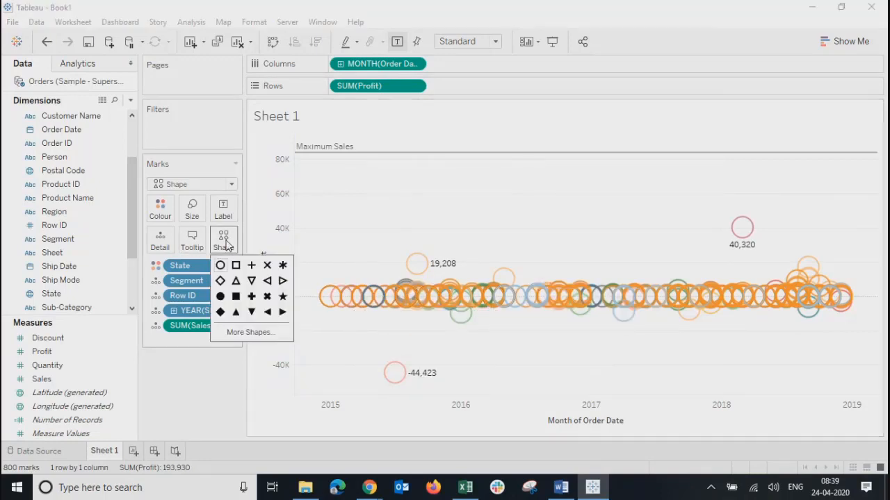
click(221, 296)
click(251, 297)
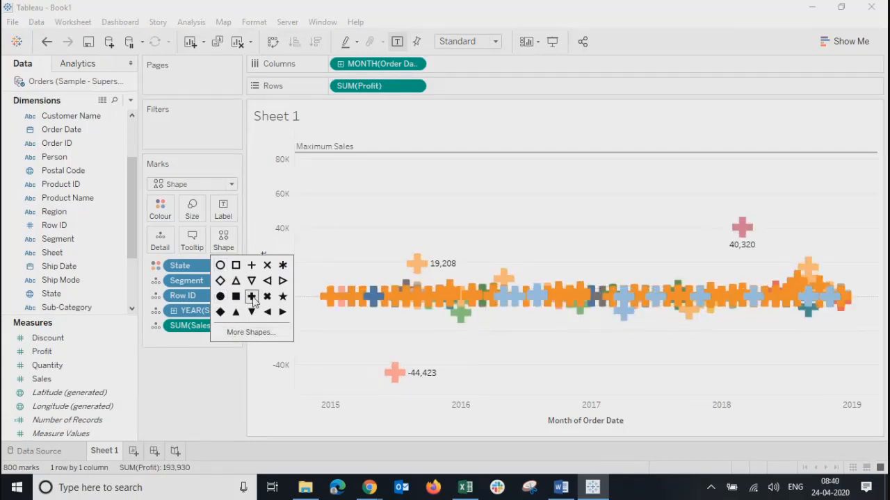
click(267, 296)
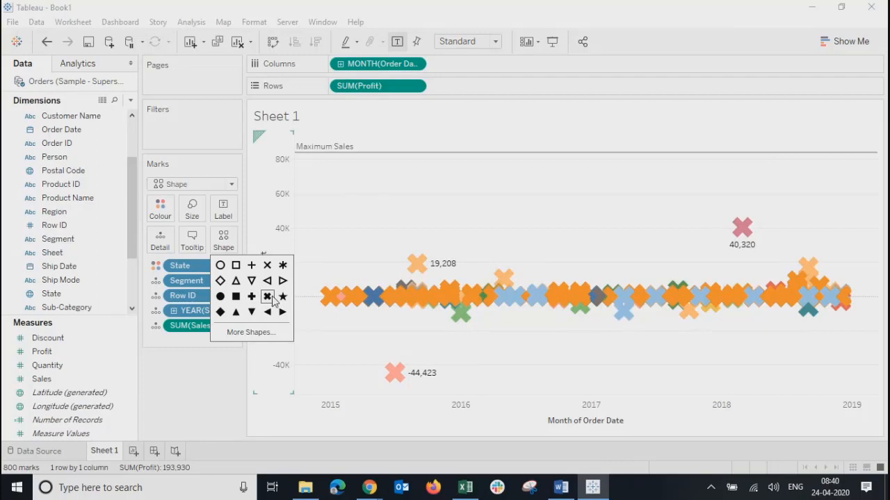
click(282, 296)
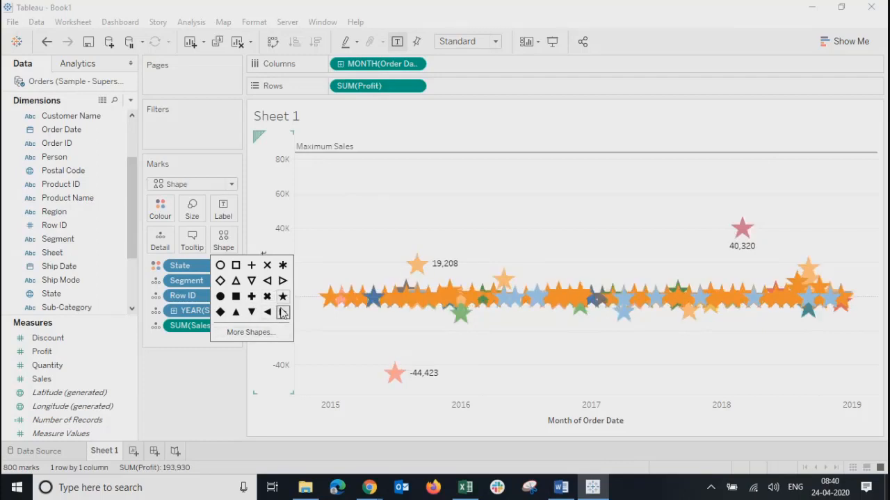
- Try the filled right-pointing triangle, asterisk and filled square shapes on the marks, and set the marks to the filled plus
click(283, 312)
click(283, 265)
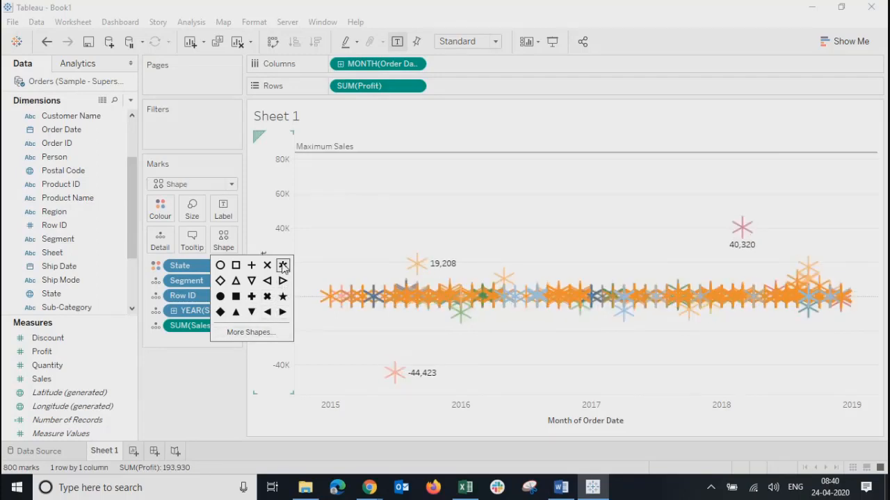
click(236, 296)
click(252, 296)
click(175, 369)
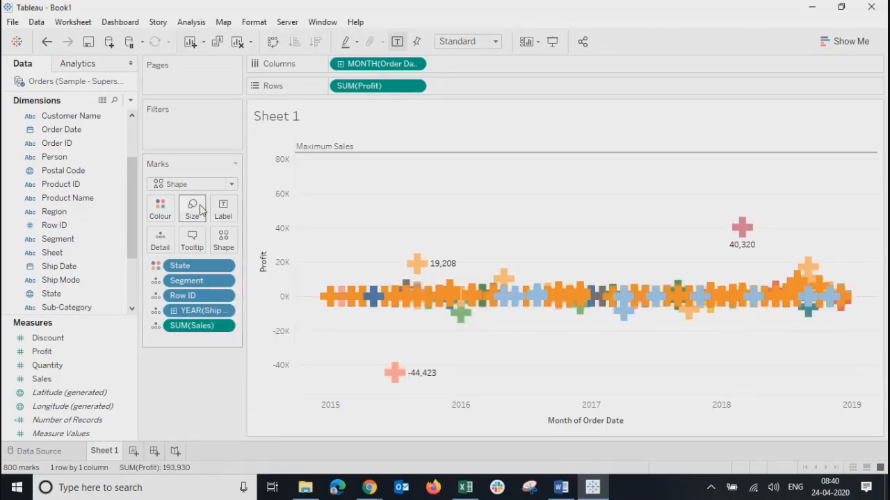
- Reduce the size of the plus marks in the chart
click(201, 210)
drag(262, 240, 243, 241)
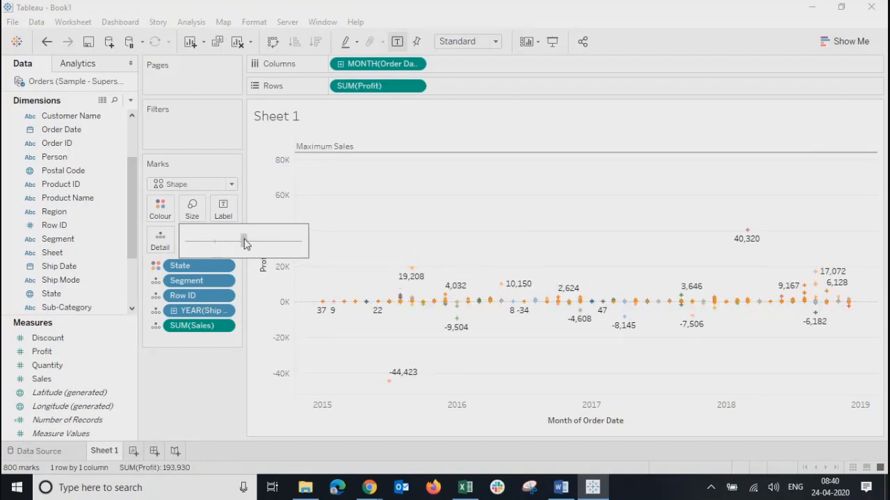
click(206, 400)
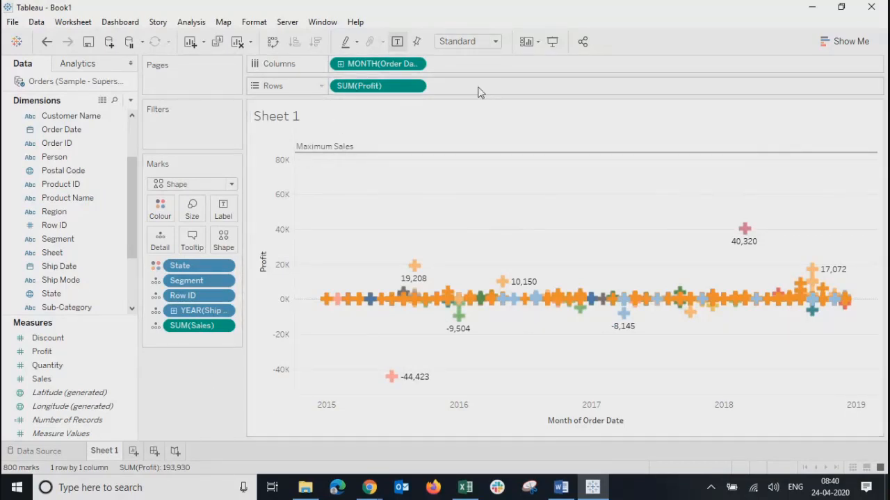
- Swap the chart's rows and columns several times, ending with SUM(Profit) on Columns and MONTH(Order Date) on Rows
click(272, 42)
click(272, 42)
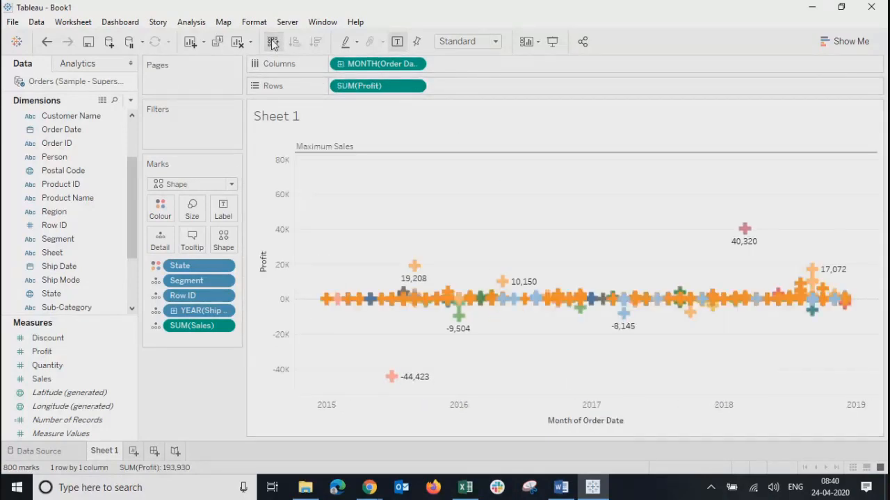
click(271, 43)
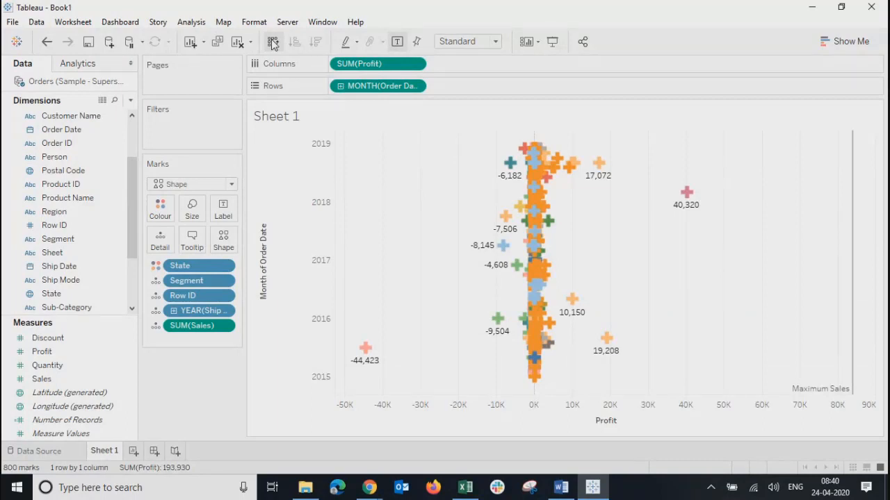
click(271, 43)
click(272, 43)
- Show the Show Me chart types, and view the start page before returning to Sheet 1
click(869, 40)
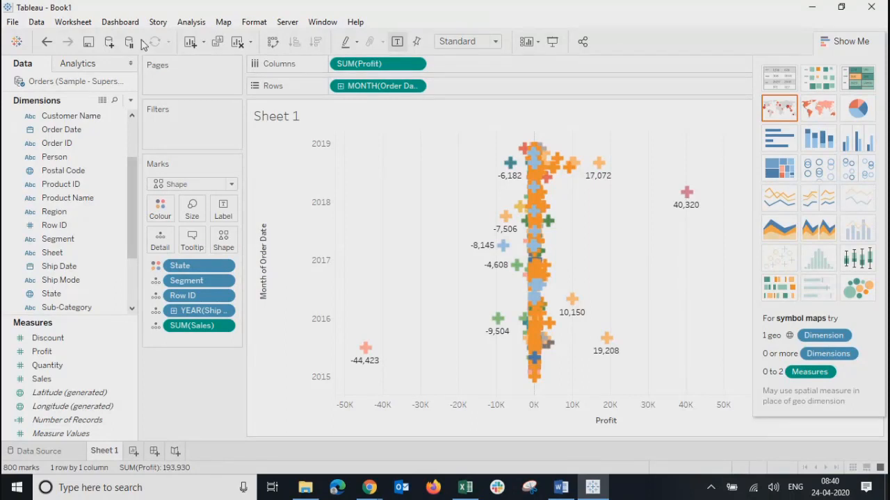
click(17, 43)
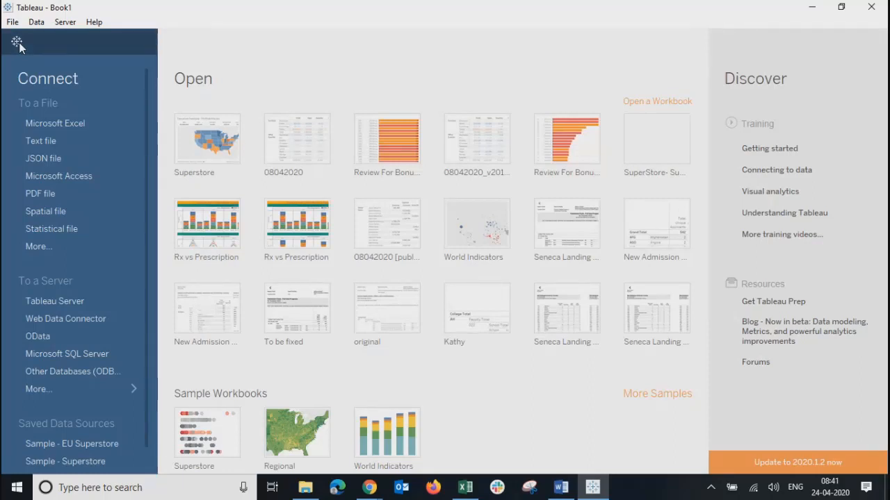
click(16, 43)
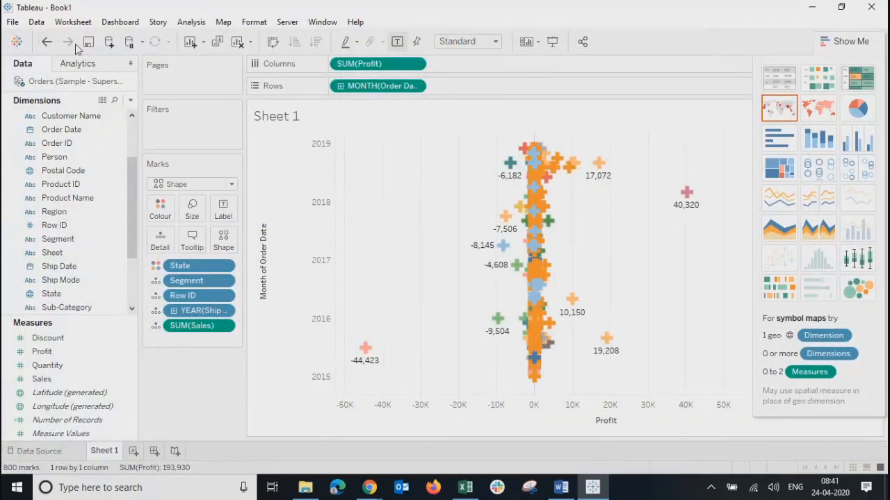
- View the file and server connectors available for a new data source, and close the list without connecting
click(109, 43)
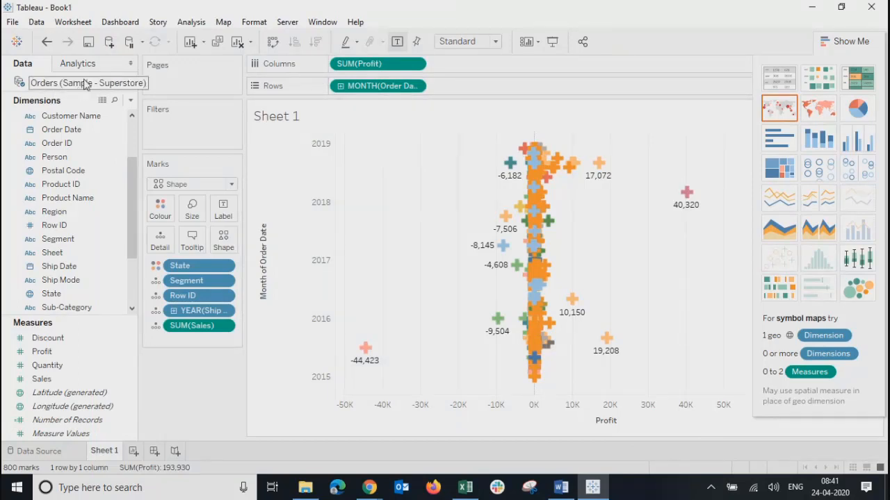
click(109, 41)
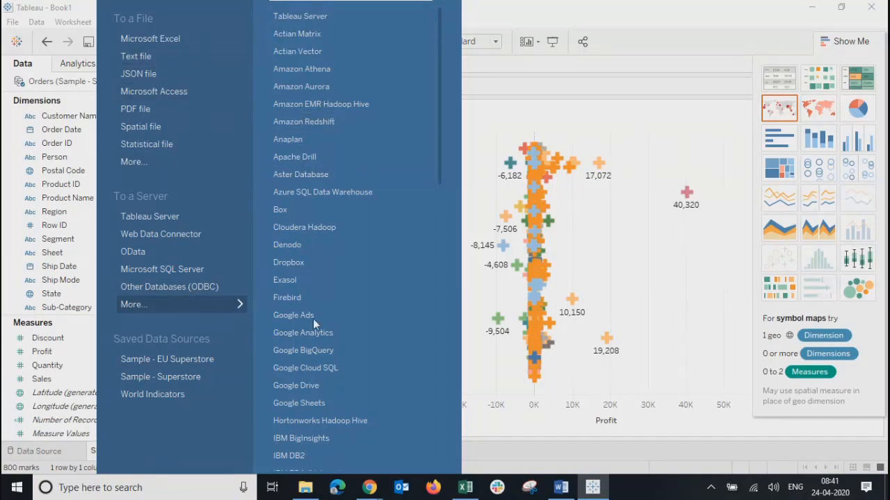
click(608, 17)
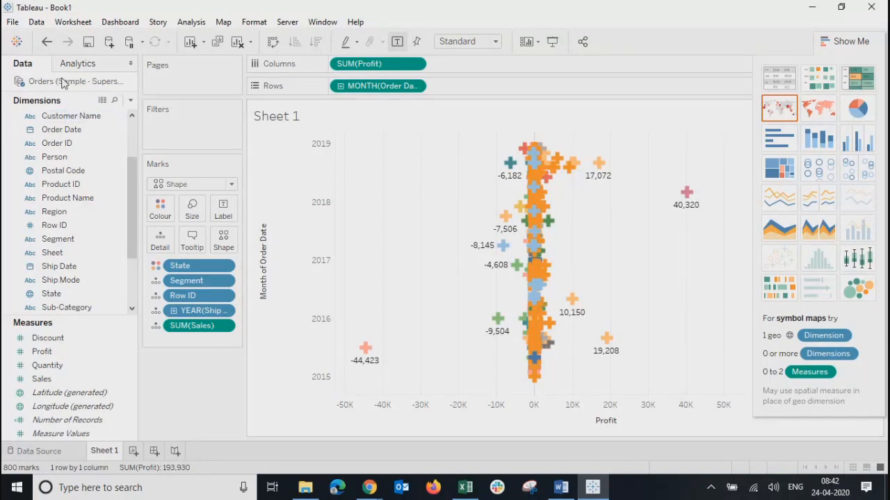
- Add the Excel file Sample - EU Superstore.xls as a second connection to the Orders data source
click(43, 453)
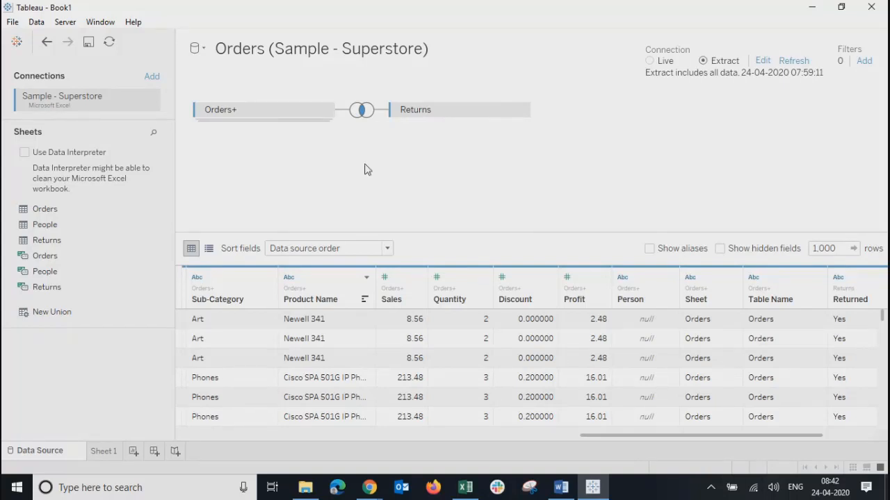
click(153, 79)
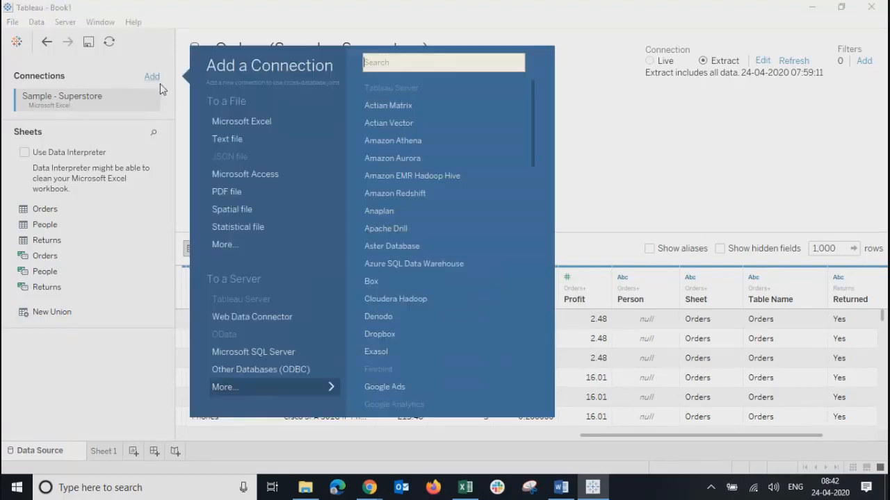
click(236, 123)
click(156, 119)
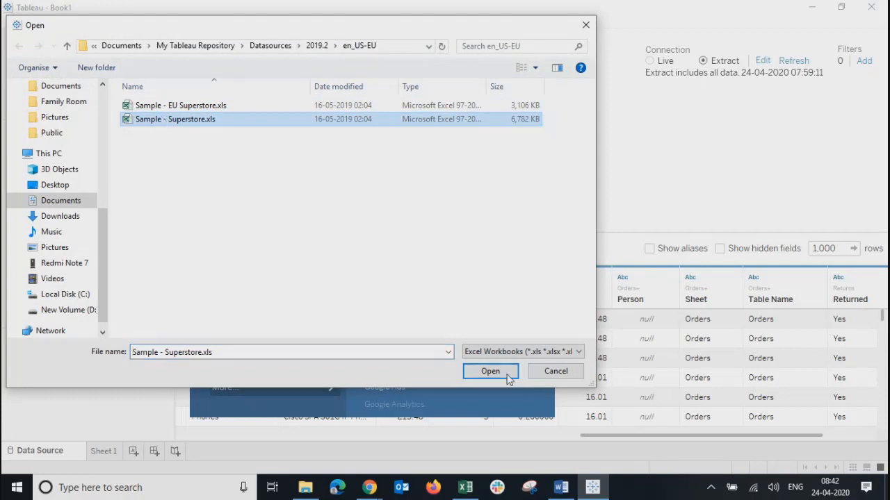
click(194, 106)
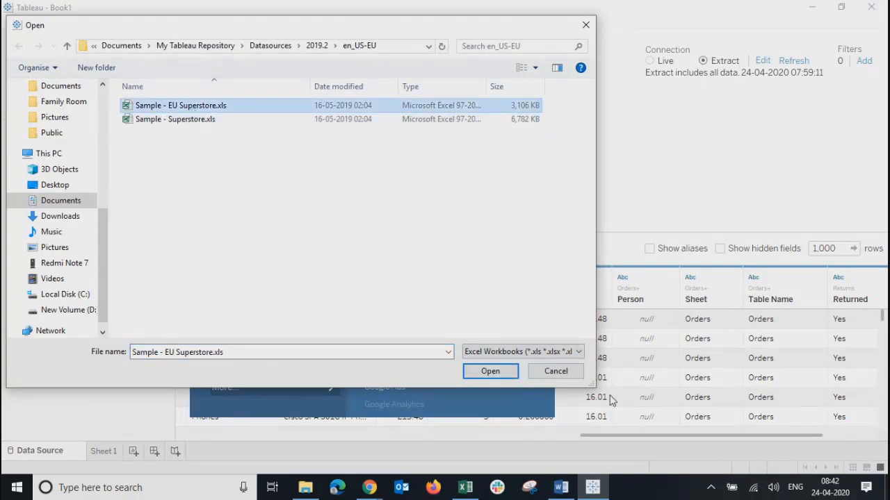
click(490, 372)
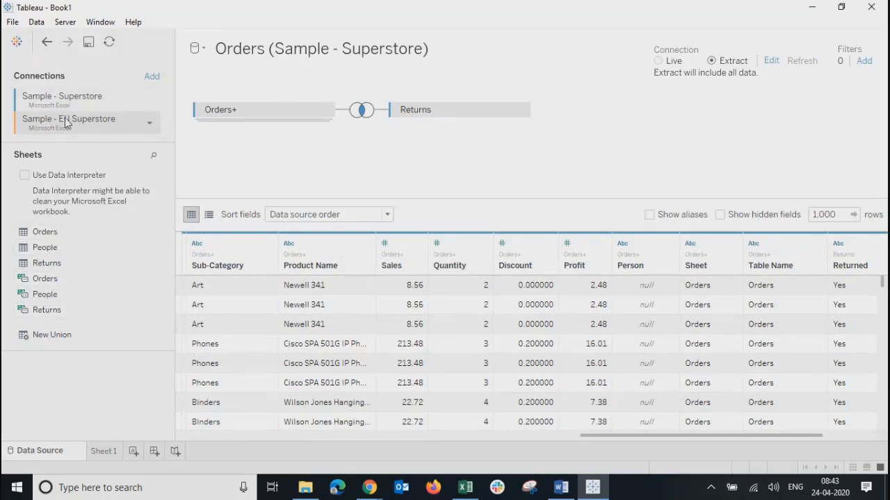
- Join the Orders sheet from the Sample - Superstore connection to the Orders+ union, and remove the Returns table from the data source
click(78, 97)
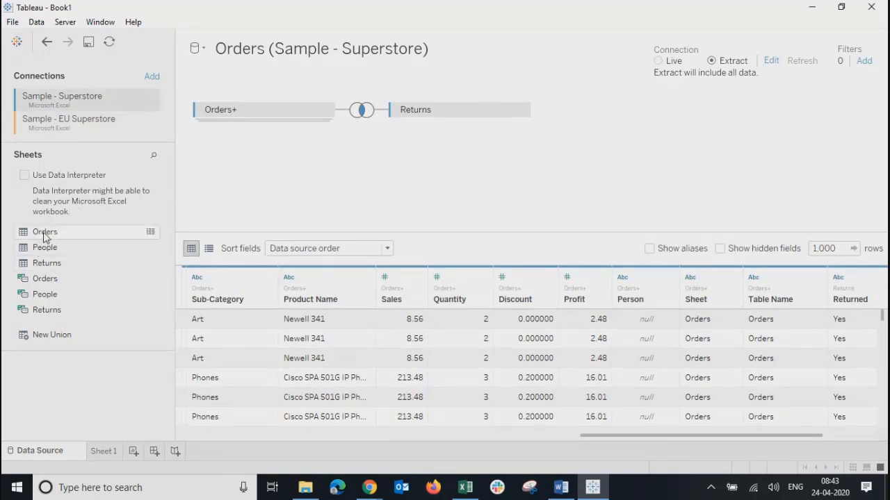
drag(44, 234, 326, 174)
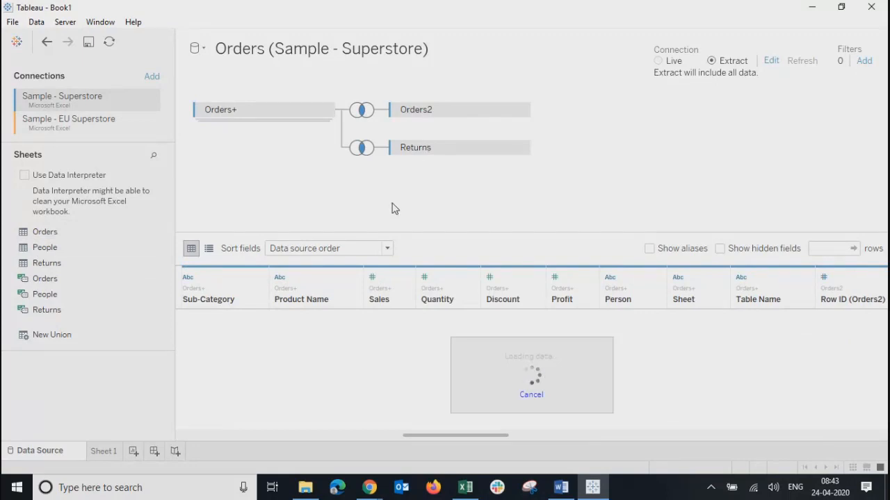
right_click(518, 149)
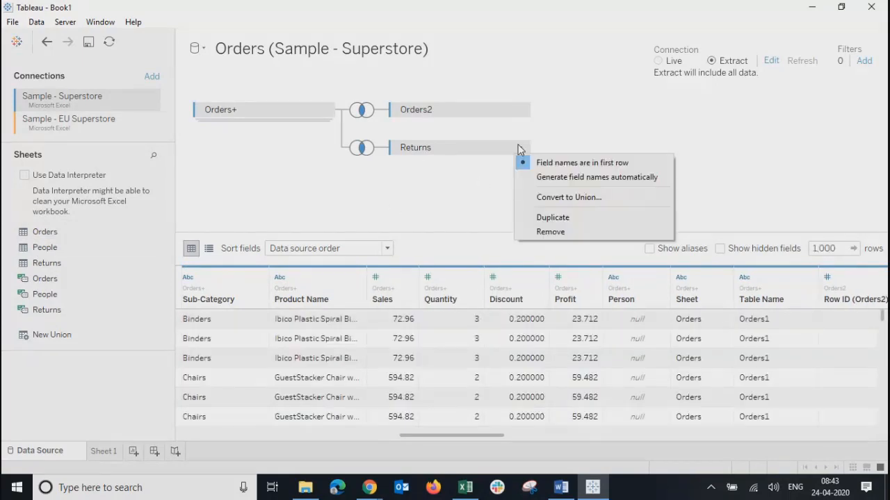
click(368, 203)
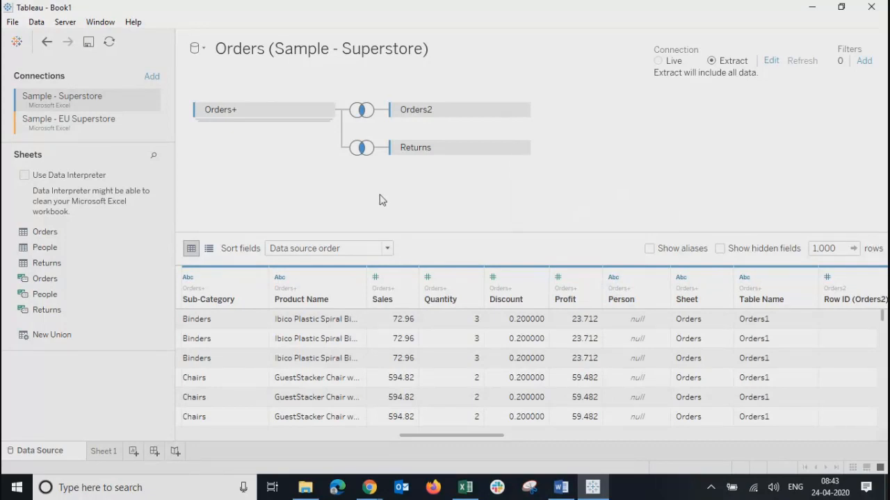
click(518, 151)
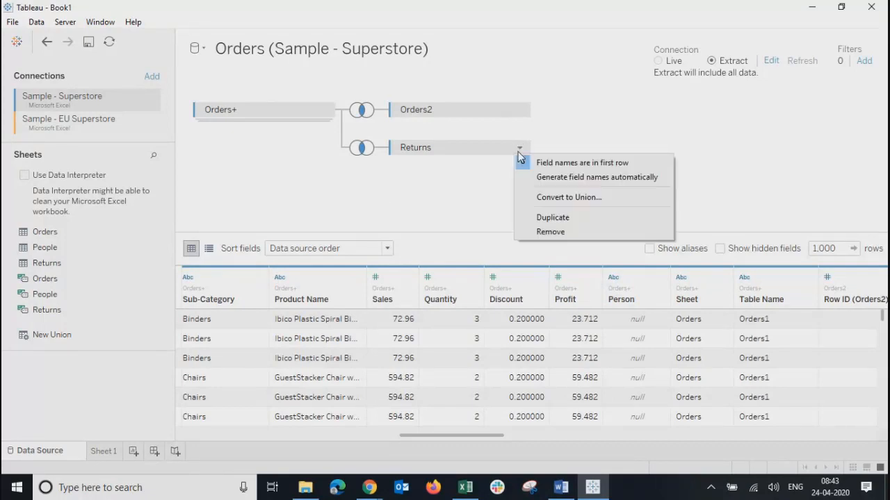
click(541, 228)
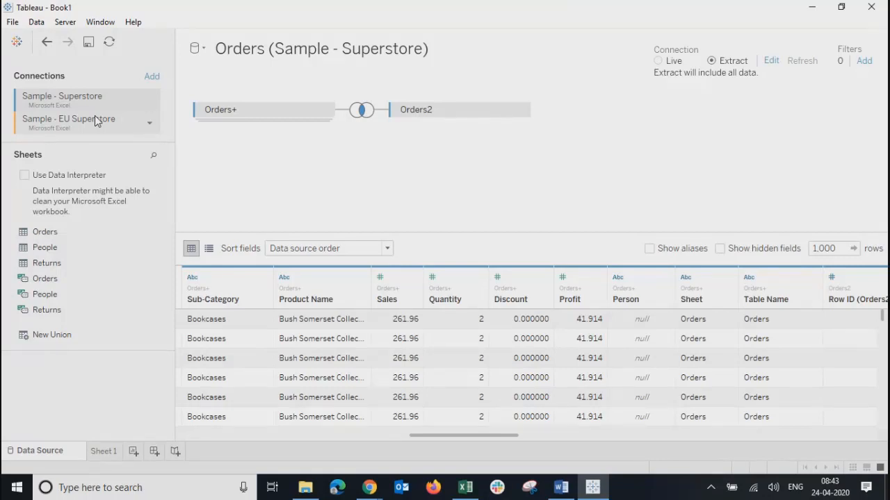
- View the Tableau Desktop version information and close it
click(132, 22)
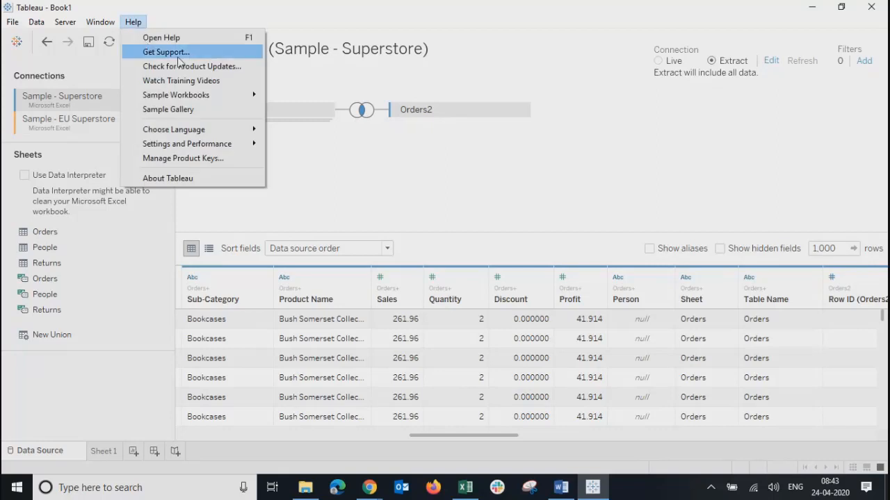
click(196, 176)
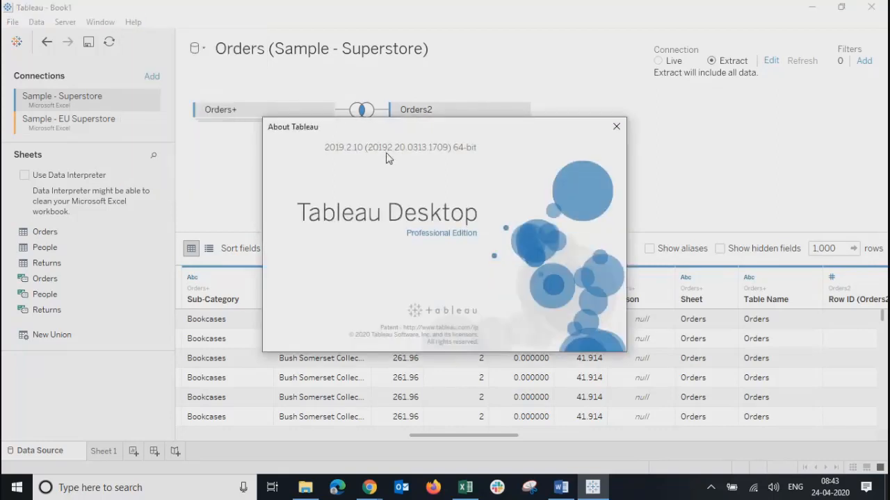
click(616, 127)
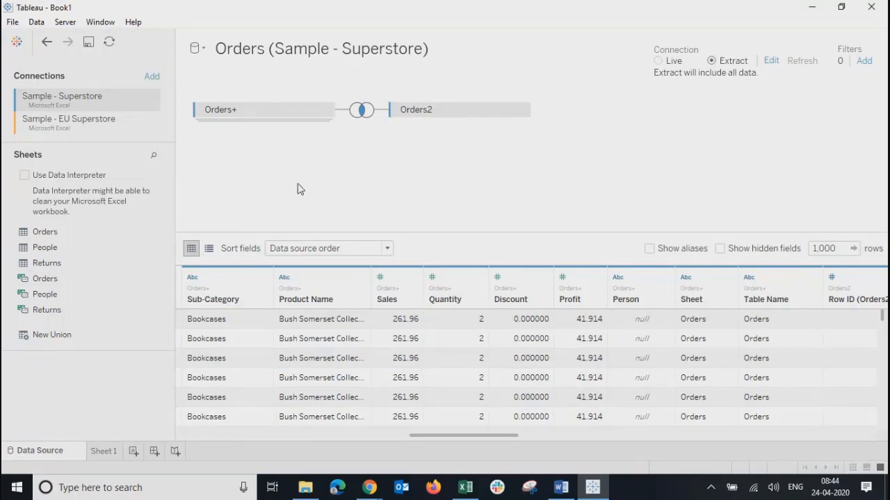
- Select the Sample - EU Superstore connection, and update the Sheet 1 chart with the newly joined data
click(86, 99)
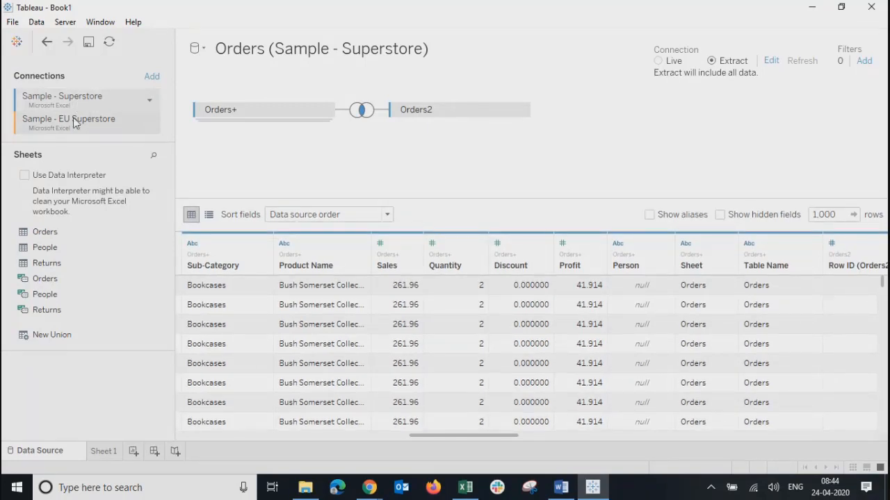
click(75, 123)
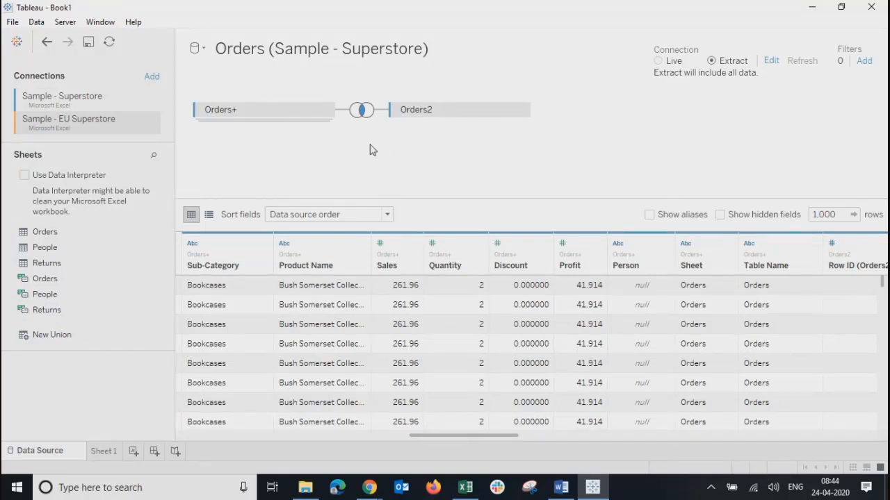
click(104, 452)
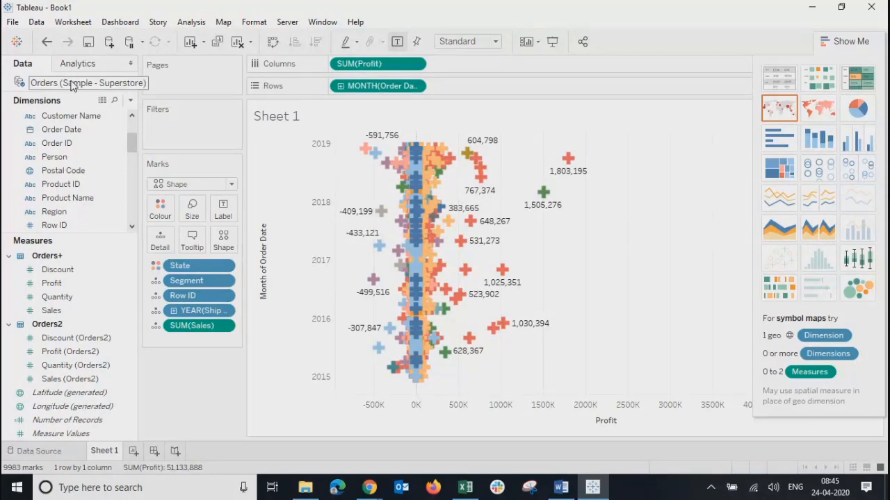
click(72, 453)
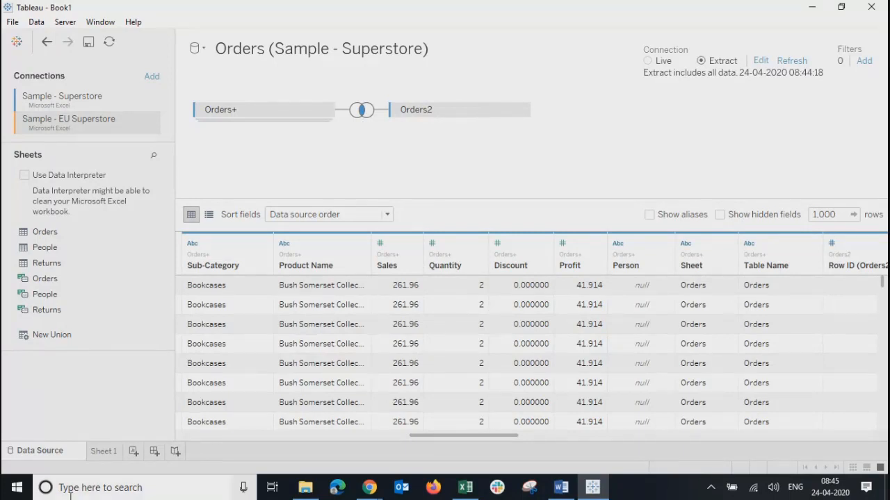
click(103, 451)
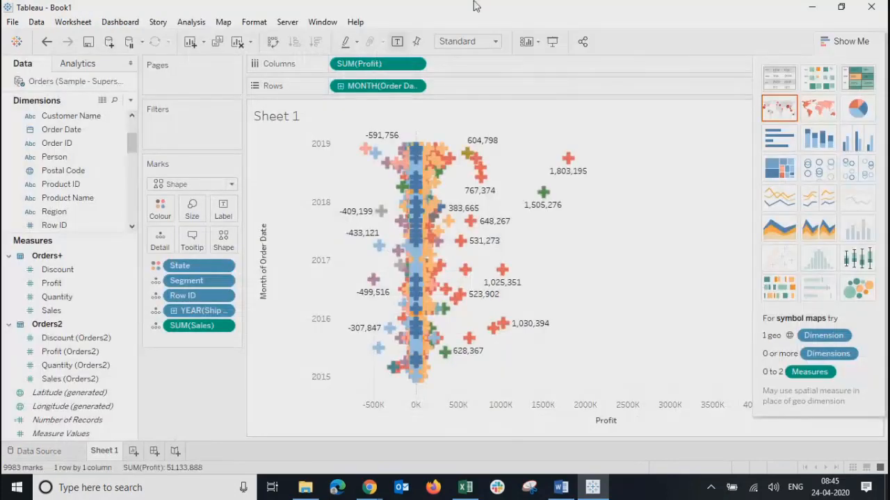
- Swap the chart's axes so MONTH(Order Date) is on Columns and SUM(Profit) on Rows, and hide the Show Me chart types
click(272, 41)
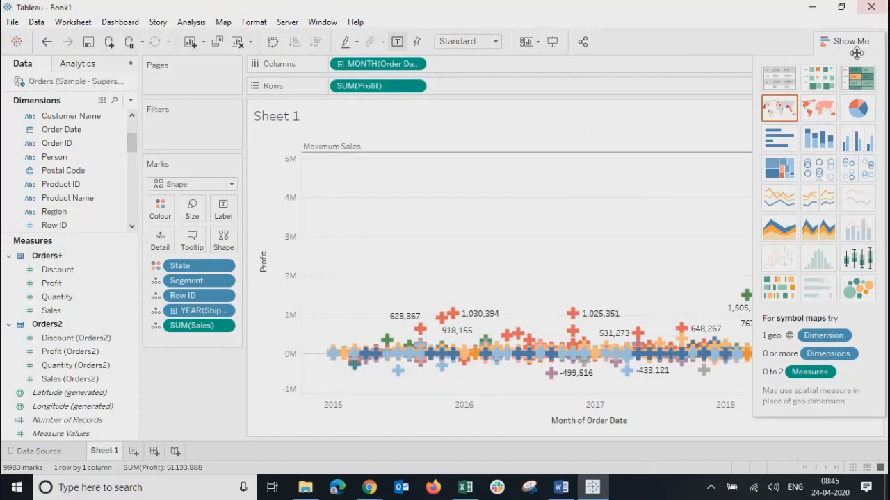
click(850, 43)
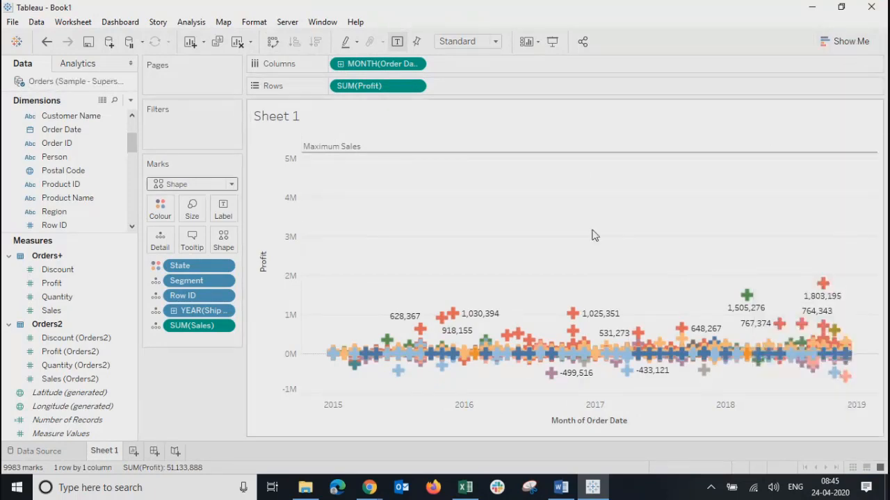
- View the data source's connections and joined tables, and return to Sheet 1
click(40, 452)
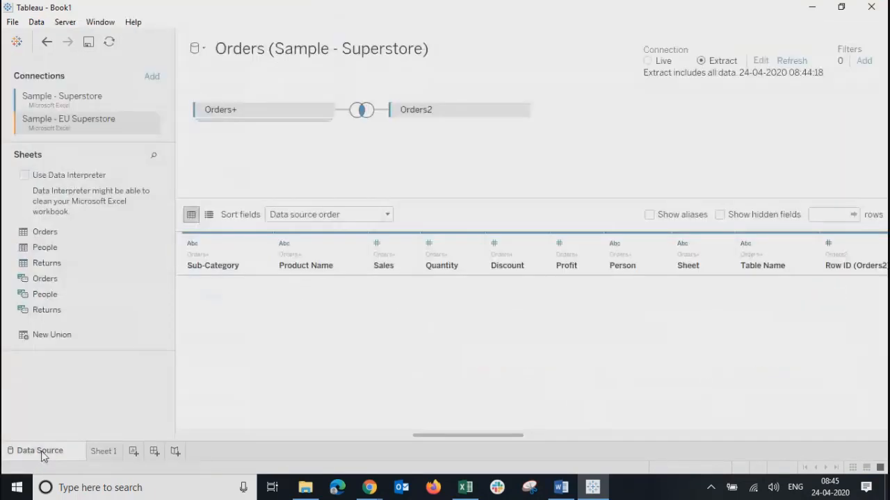
click(99, 451)
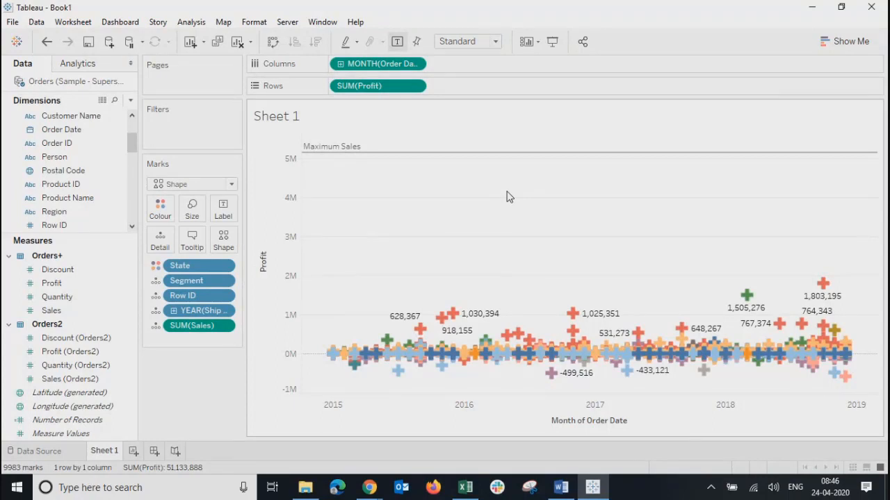
- Review the joined data source's name, Orders (Sample - Superstore), and its connections, and return to Sheet 1
click(61, 435)
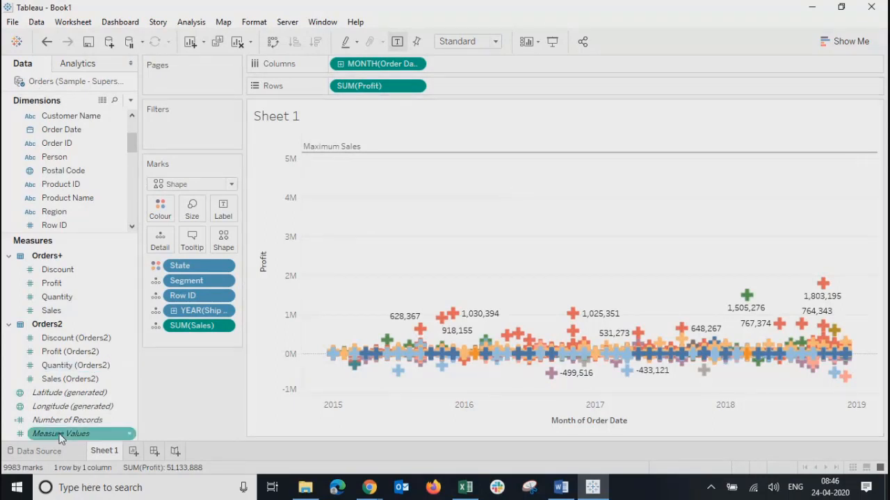
click(39, 451)
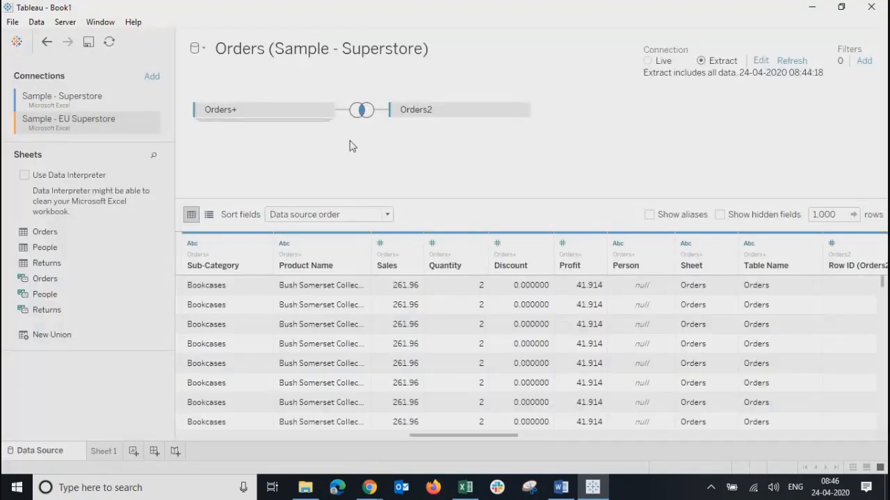
click(243, 52)
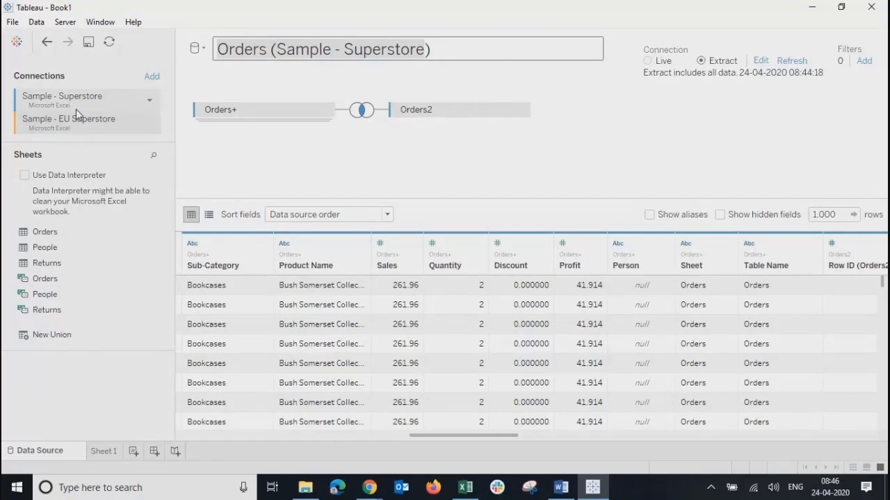
click(350, 149)
click(247, 50)
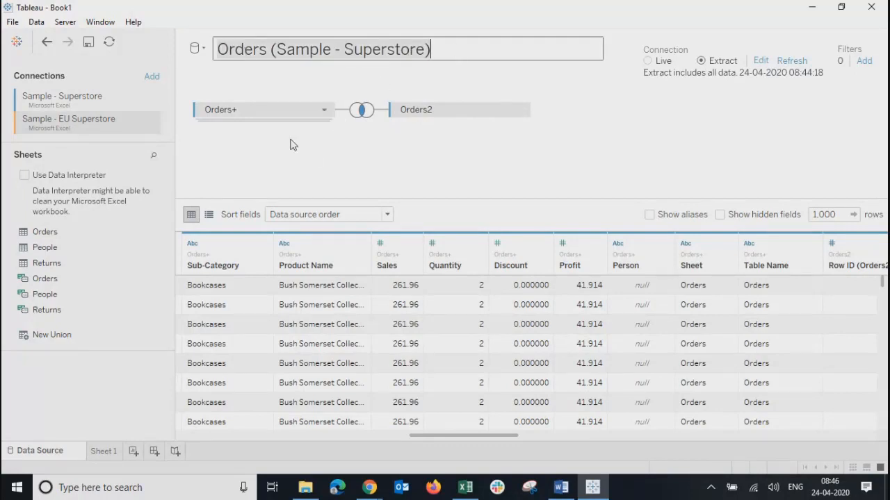
click(329, 149)
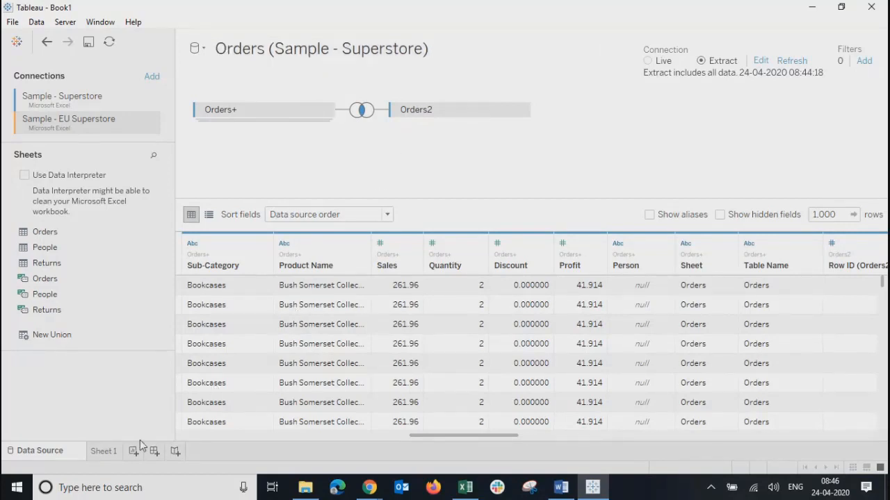
click(100, 451)
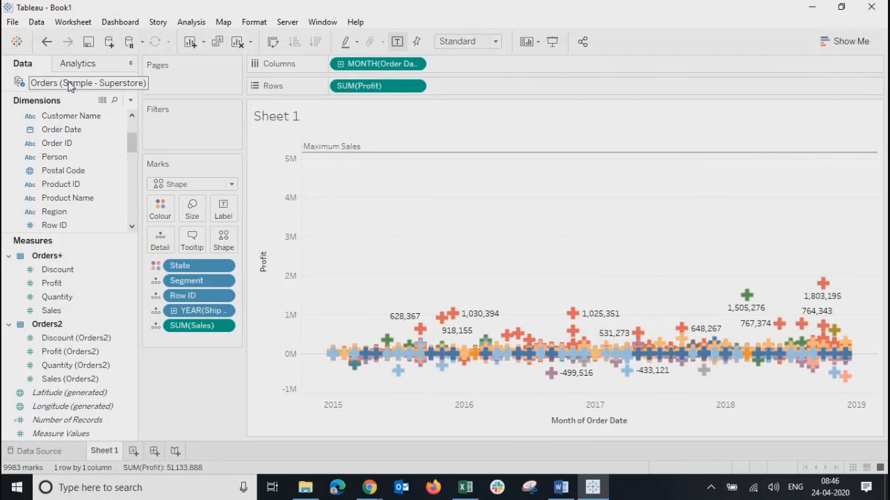
- Start a new Microsoft Excel data source and browse to the Desktop folder for the workbook
click(36, 21)
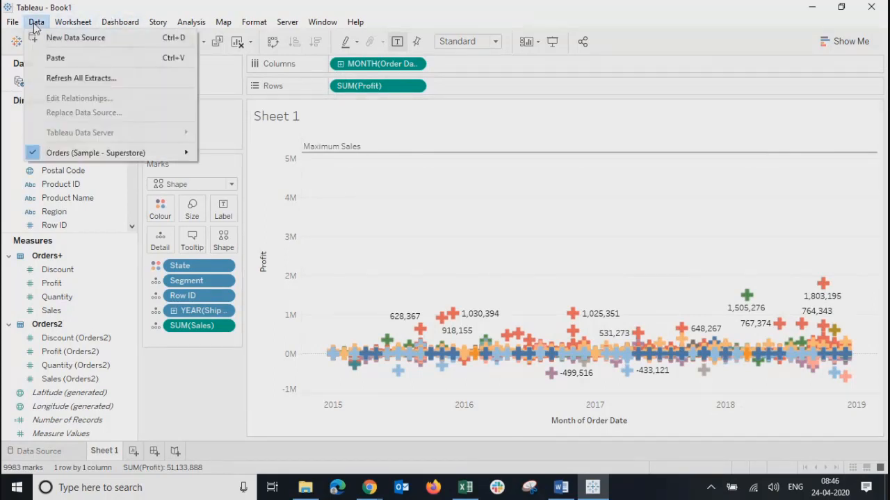
click(69, 40)
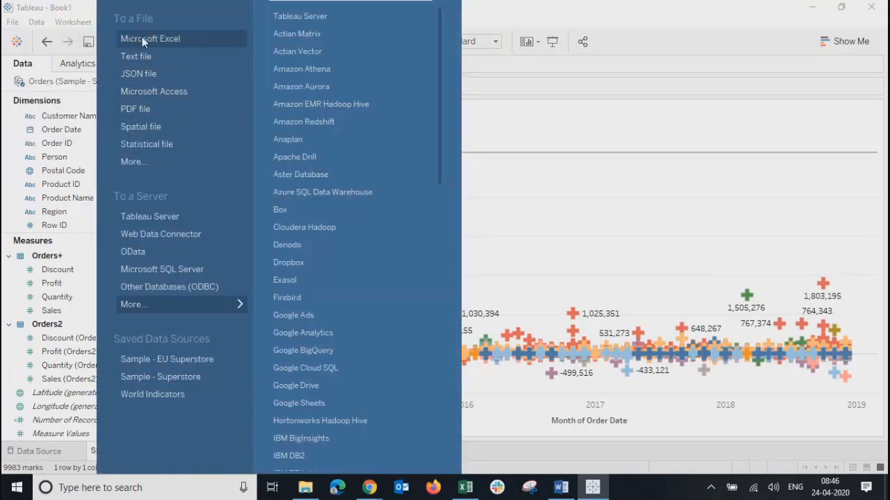
click(142, 39)
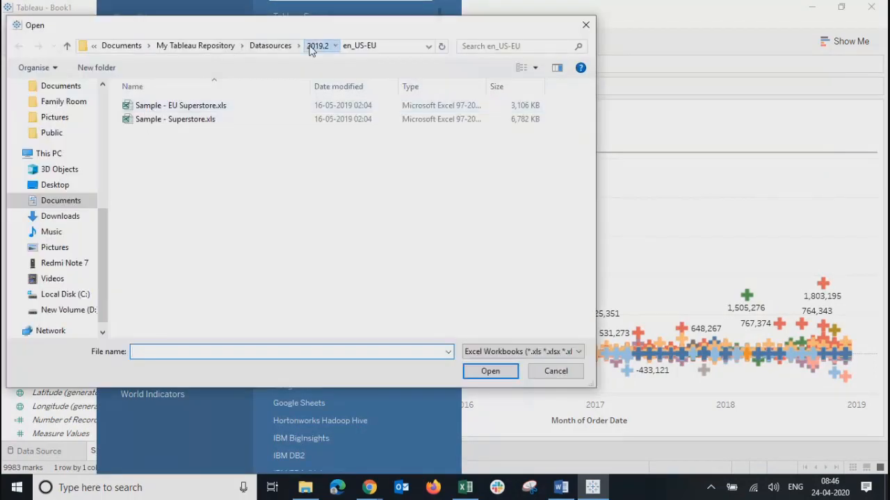
click(310, 51)
click(248, 51)
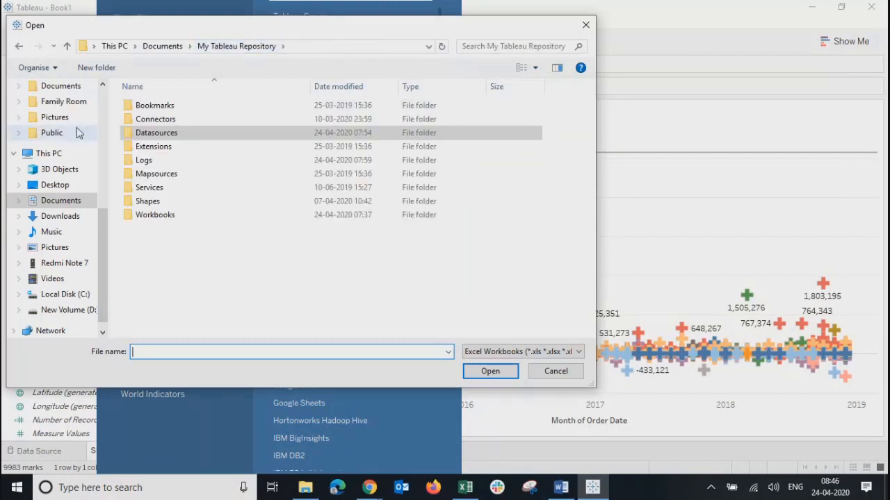
click(53, 185)
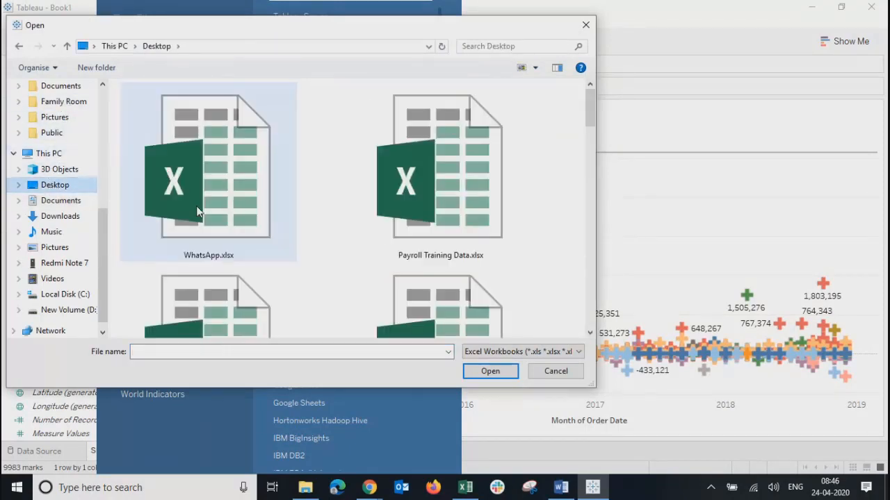
drag(592, 117, 576, 351)
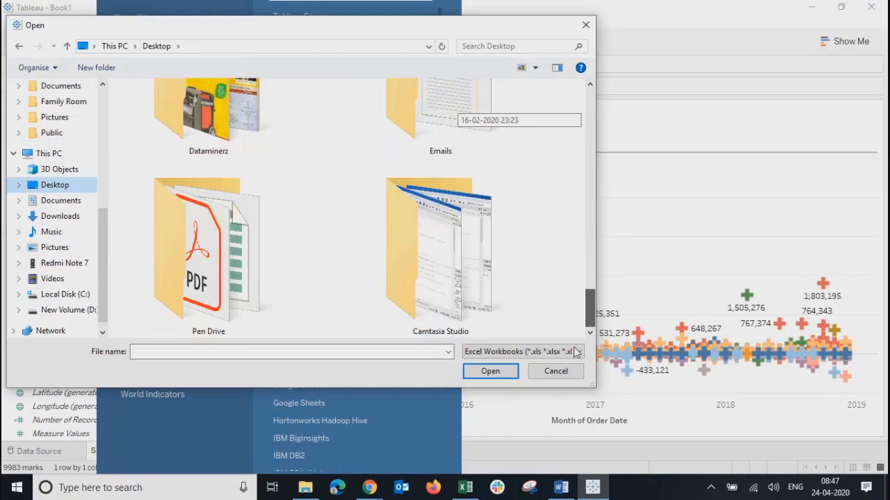
double_click(215, 311)
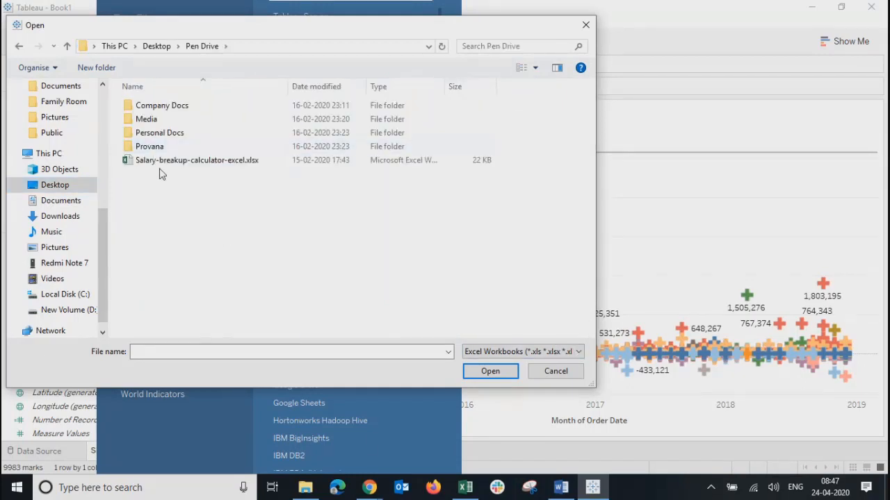
click(60, 103)
click(56, 118)
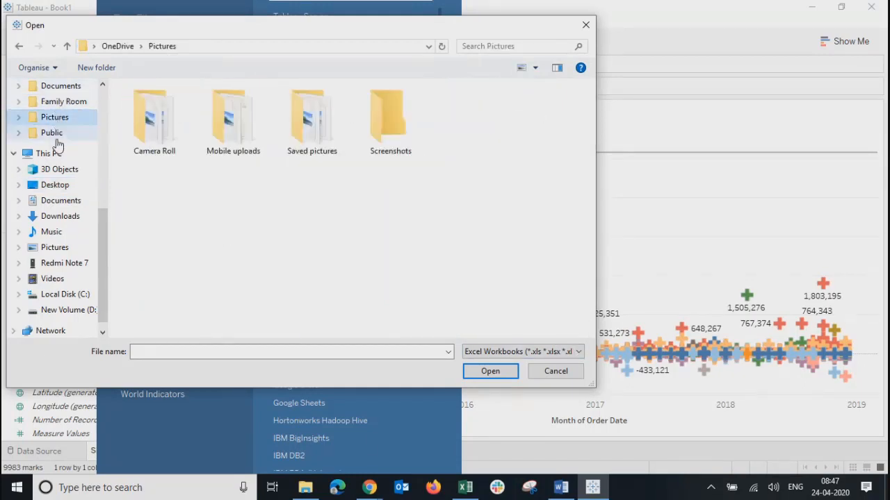
click(55, 184)
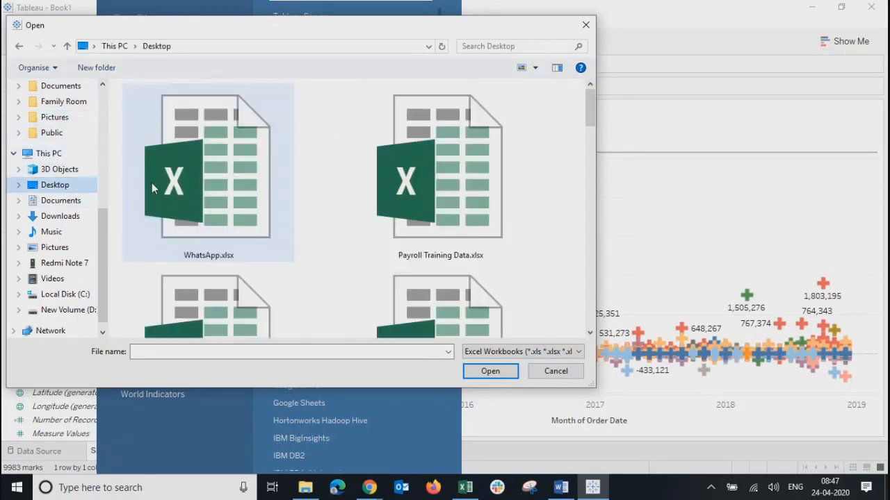
- Open Copy of Module (1).xlsx from the Desktop as the new data source
drag(588, 119, 587, 172)
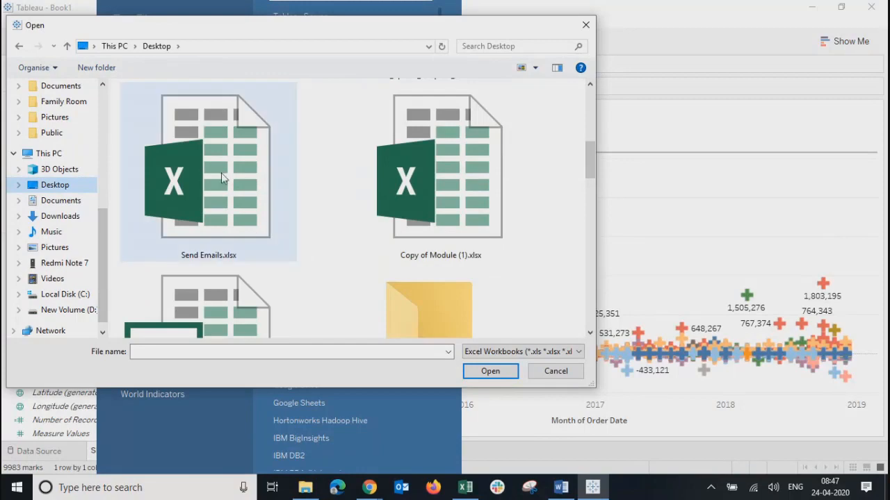
click(476, 195)
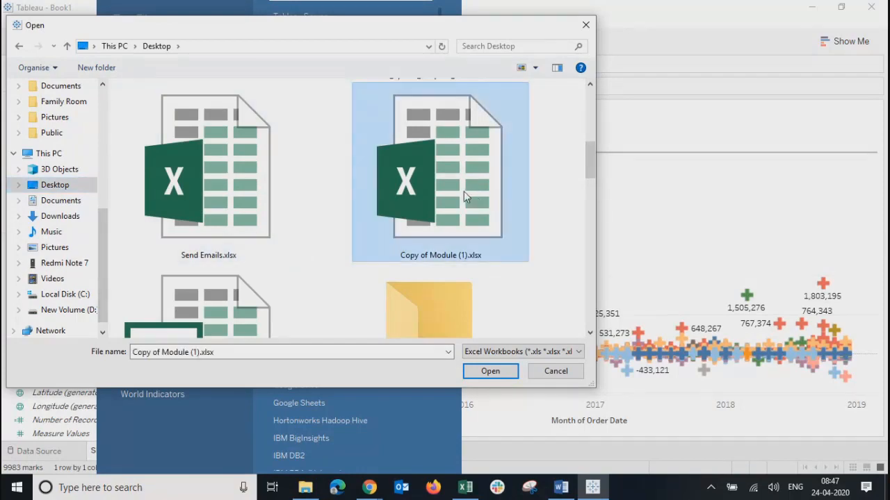
click(470, 372)
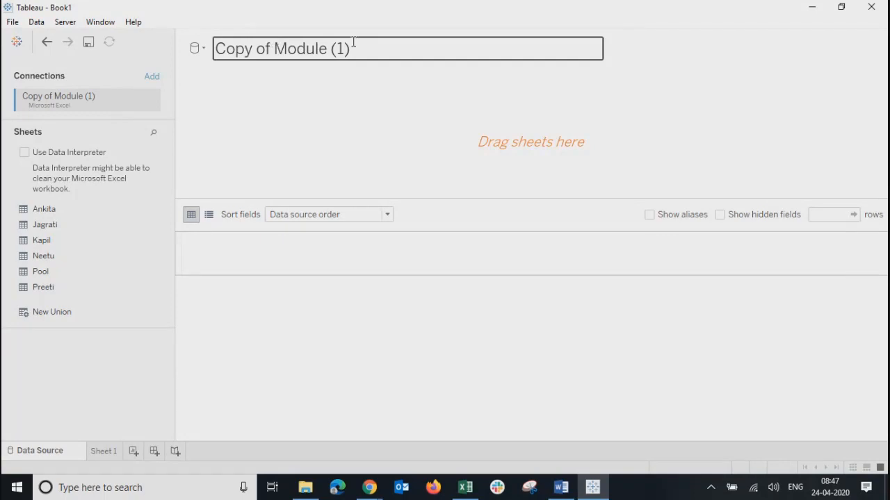
- Add the first sheet of Copy of Module (1) to the data source canvas and return to Sheet 1
drag(49, 216, 250, 156)
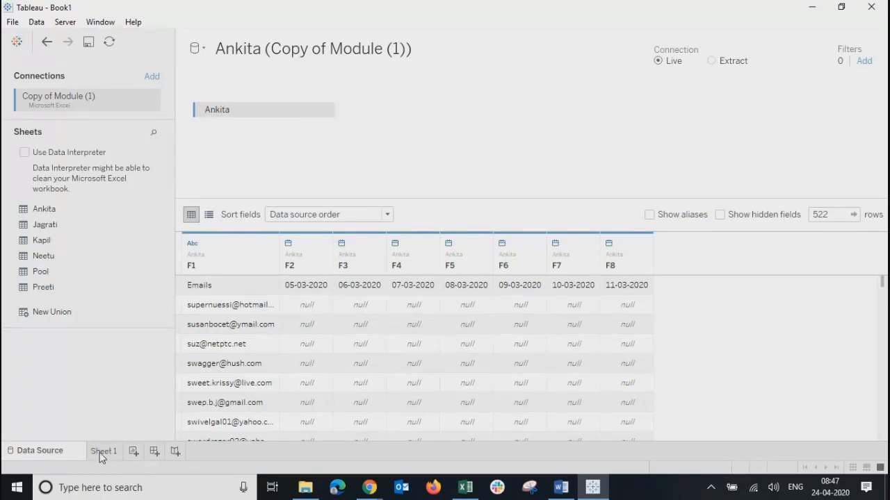
mouse_move(100, 452)
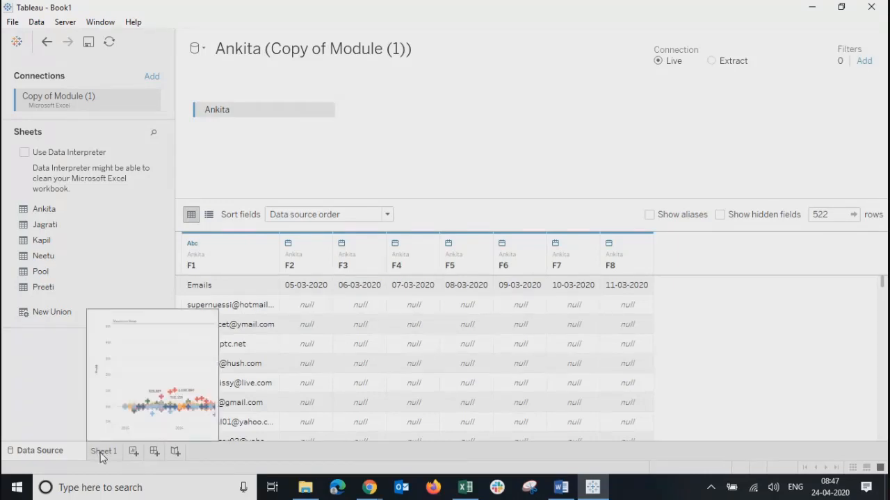
click(100, 452)
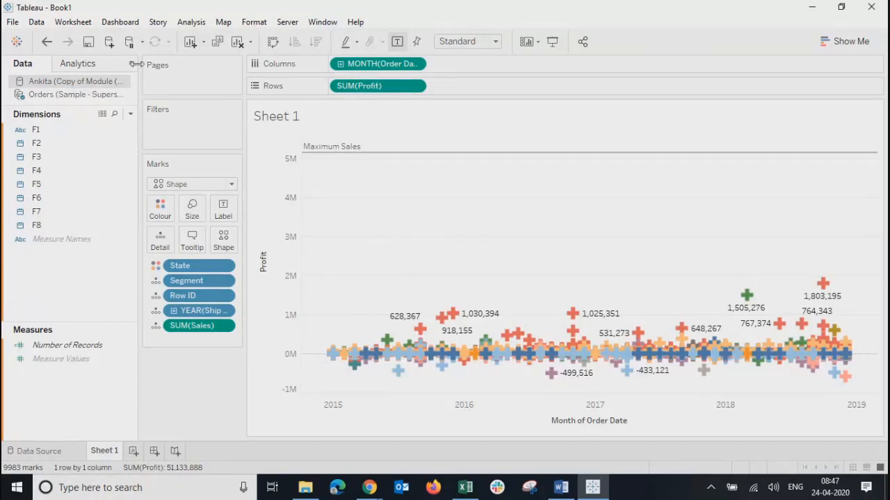
- Compare the fields of the Copy of Module (1) and Orders (Sample - Superstore) data sources by switching between them
click(60, 95)
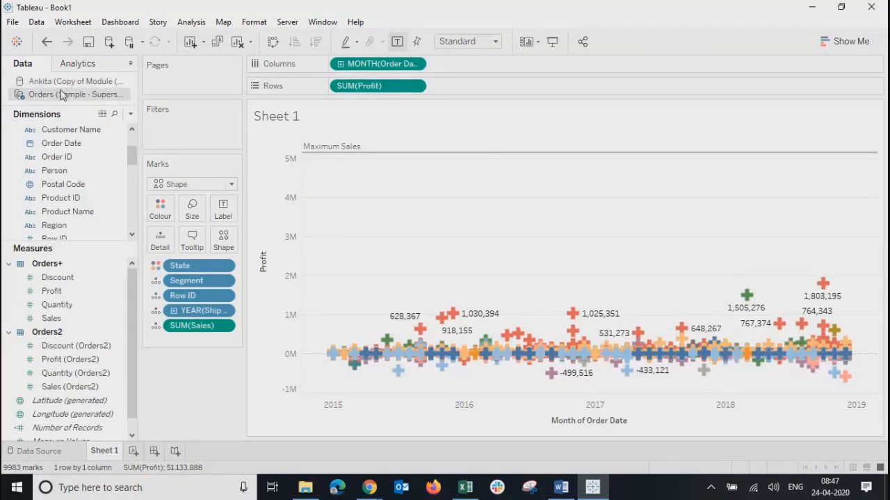
click(61, 82)
click(57, 95)
click(59, 82)
click(59, 97)
click(62, 83)
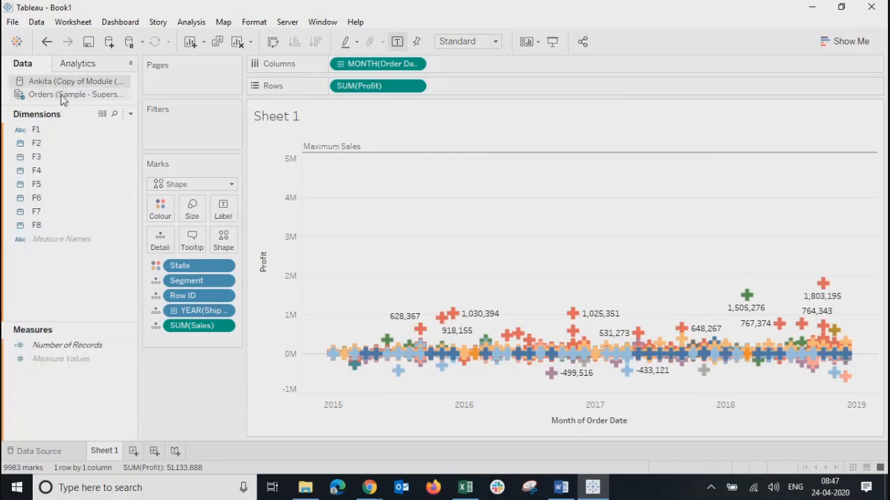
click(62, 96)
click(67, 84)
click(66, 96)
click(67, 84)
click(67, 96)
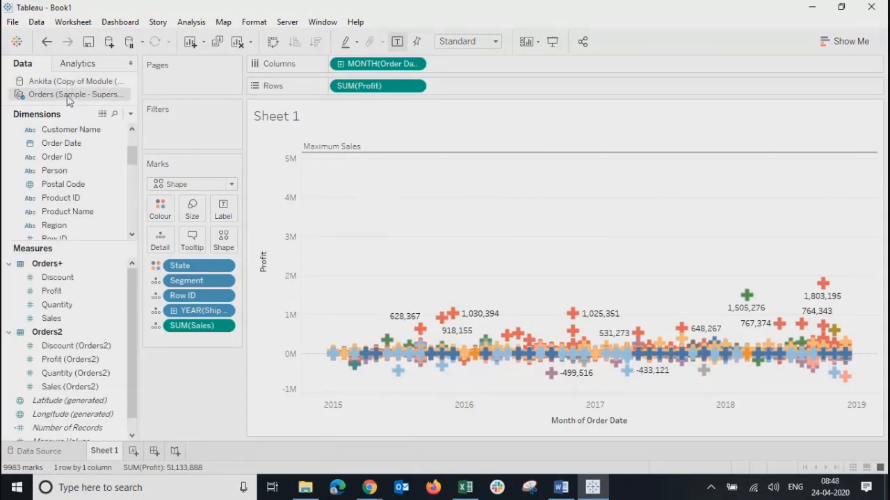
click(74, 83)
click(72, 96)
click(75, 84)
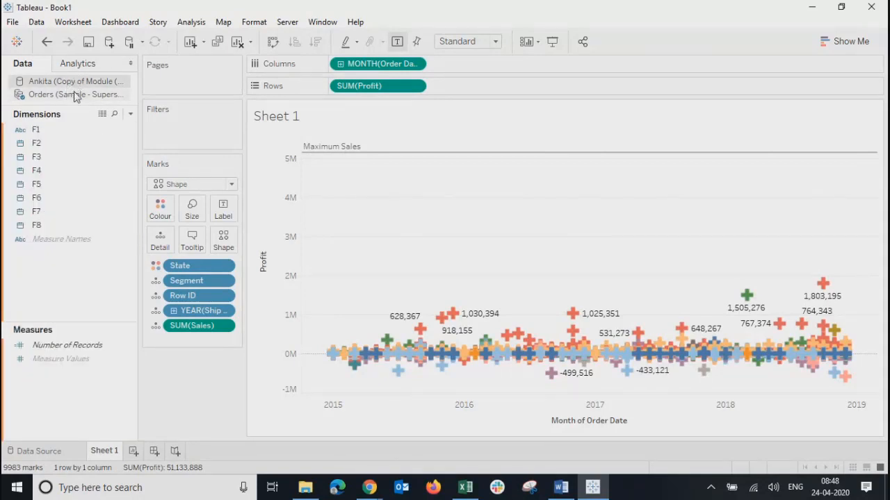
click(75, 96)
click(76, 84)
click(78, 95)
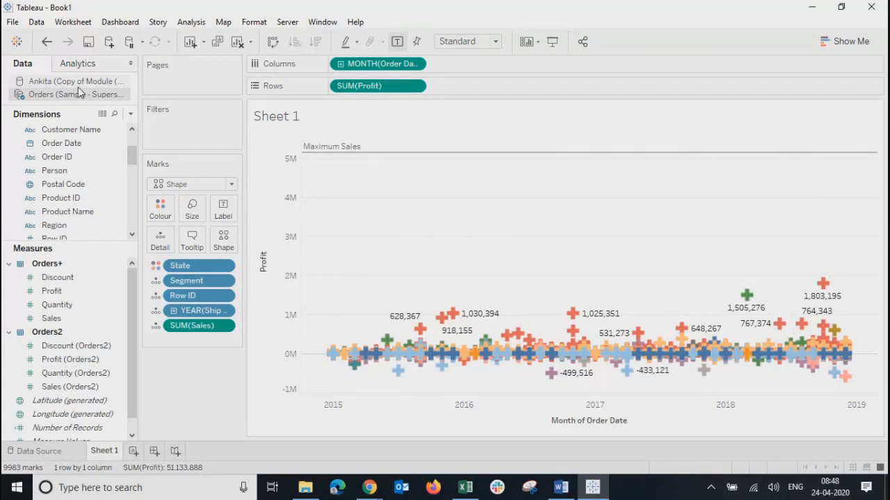
click(78, 87)
click(77, 95)
click(77, 84)
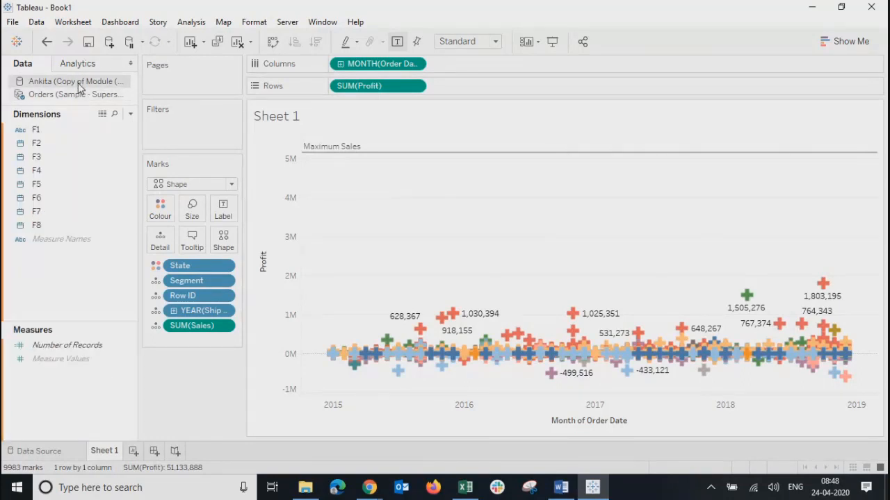
click(77, 96)
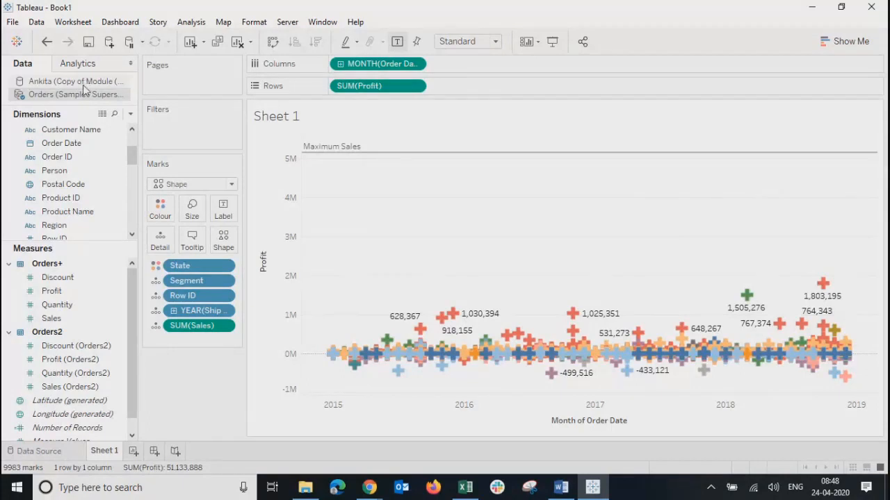
click(83, 85)
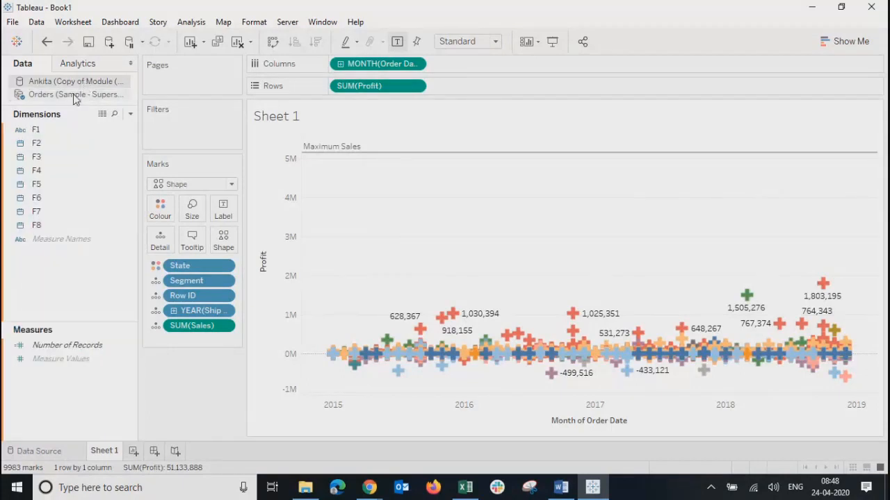
- Edit the data source relationships with Copy of Module (1) as primary and a custom relationship to Orders (Sample - Superstore)
click(36, 22)
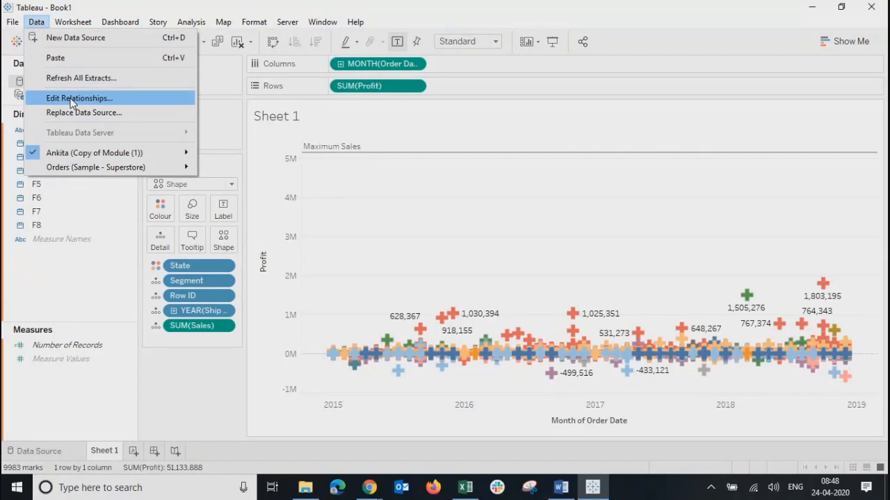
click(73, 102)
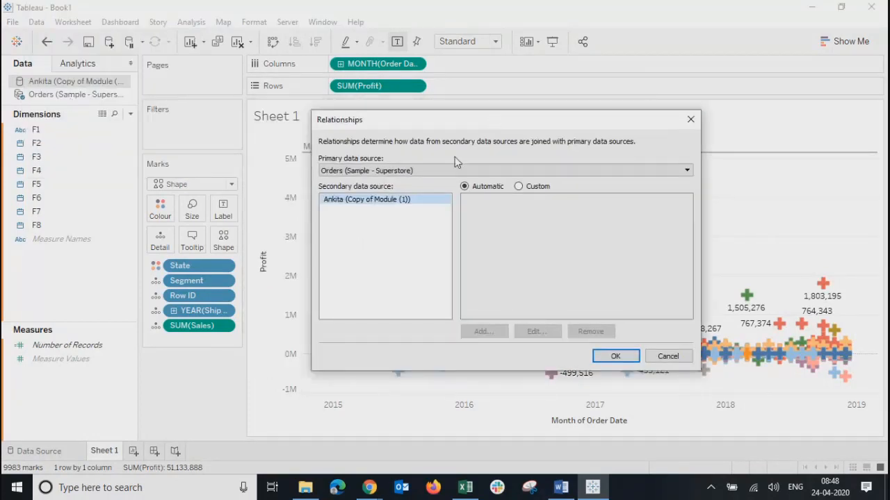
click(424, 171)
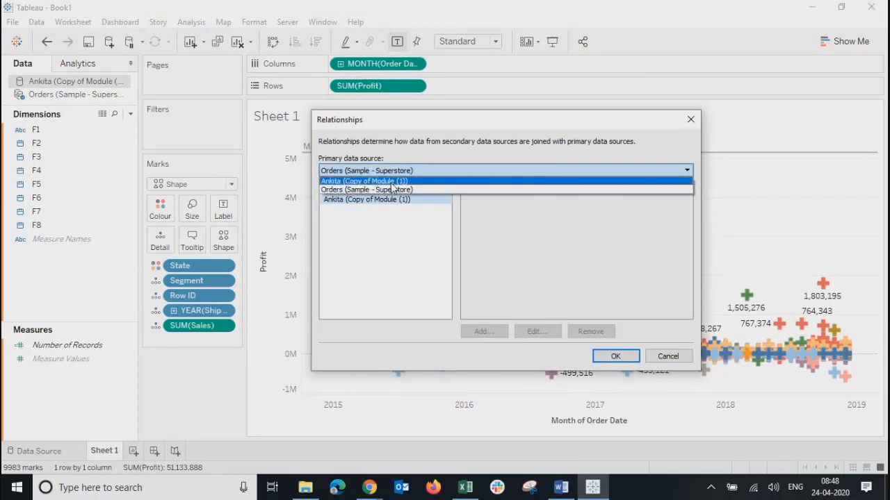
click(391, 181)
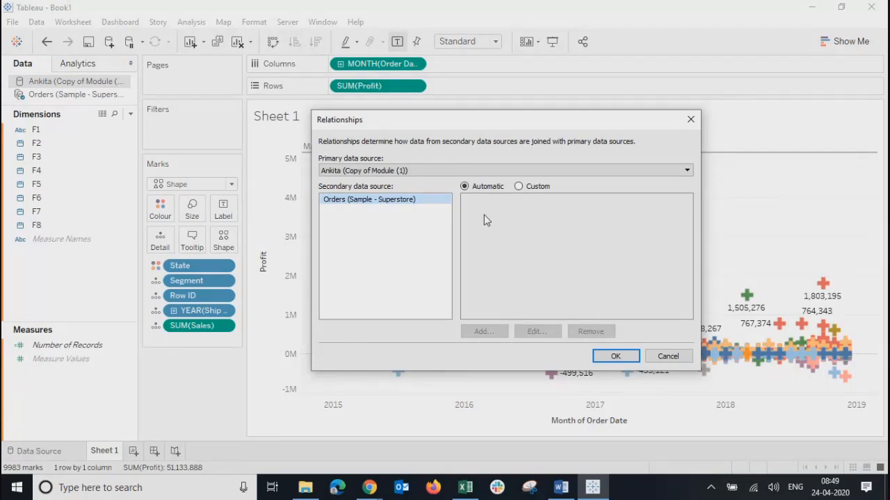
click(519, 187)
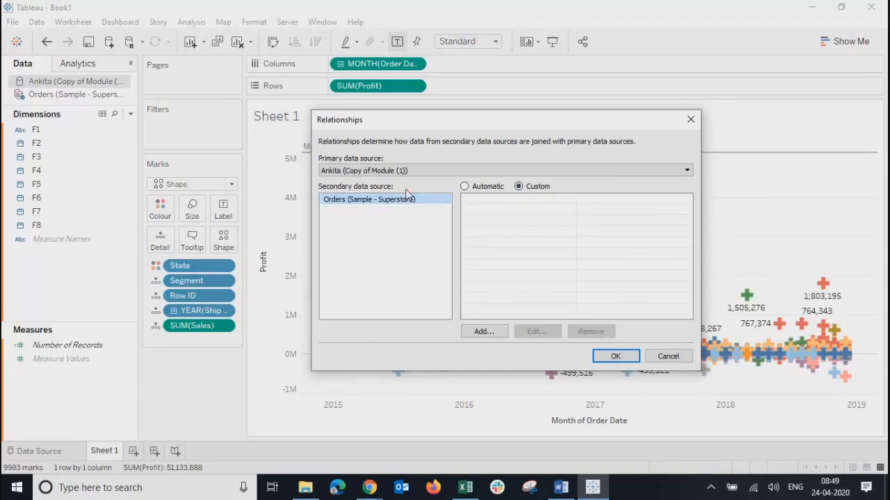
- Add a field mapping from F1 in the primary source to Category in the secondary source
click(485, 332)
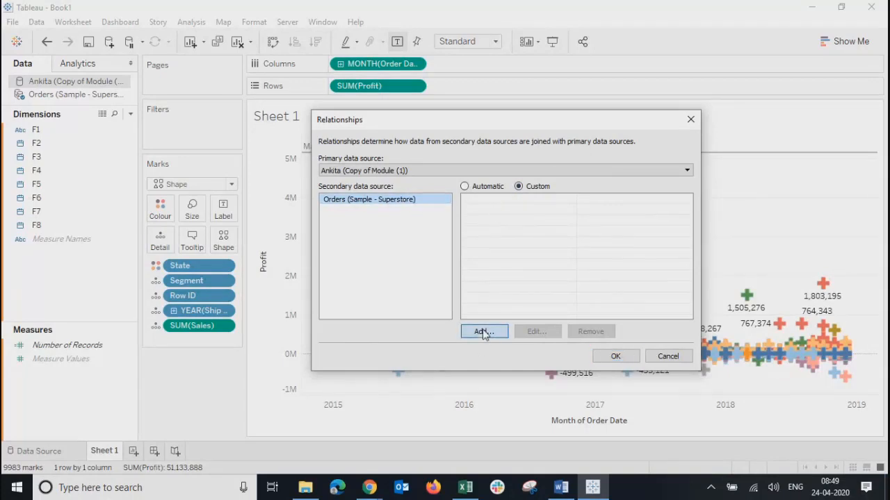
drag(509, 109, 260, 90)
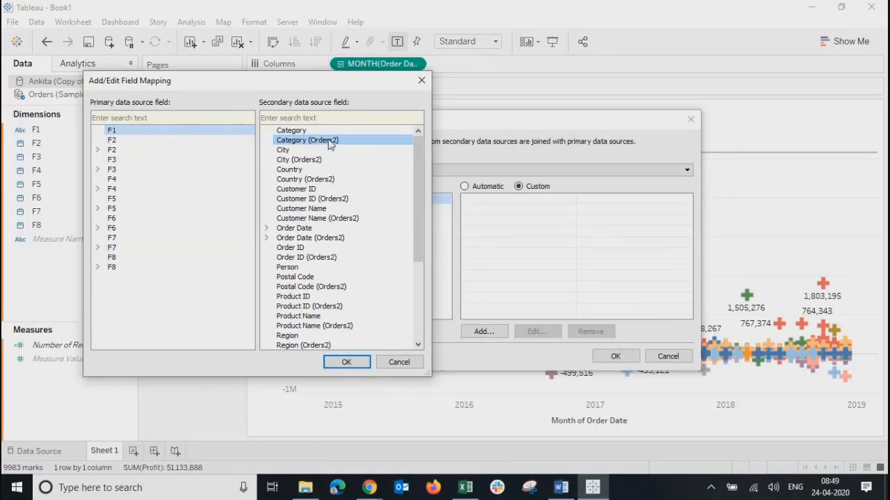
click(125, 132)
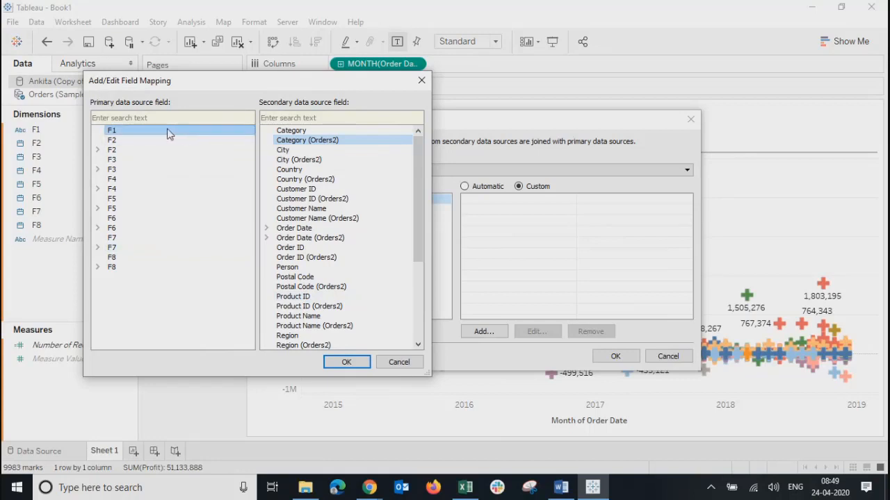
click(291, 139)
click(291, 131)
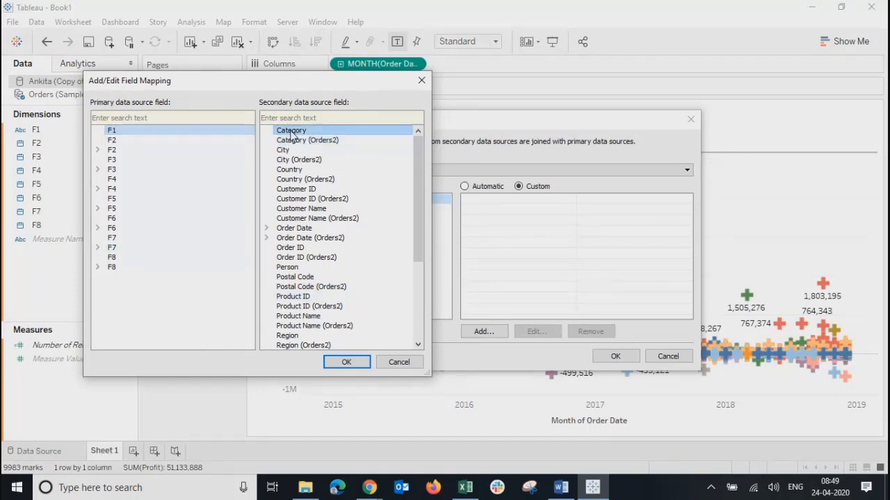
click(344, 362)
click(488, 202)
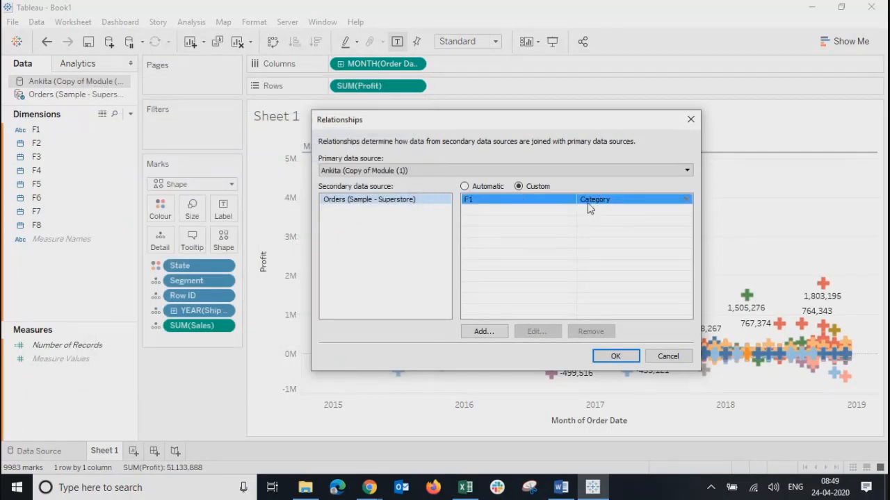
click(528, 259)
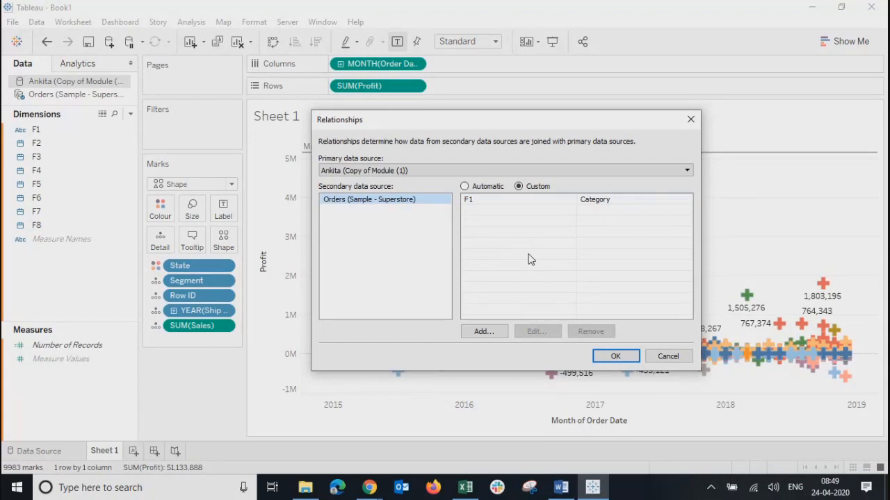
- Add a second field mapping from F2 to Ship Date and apply the relationships
click(488, 201)
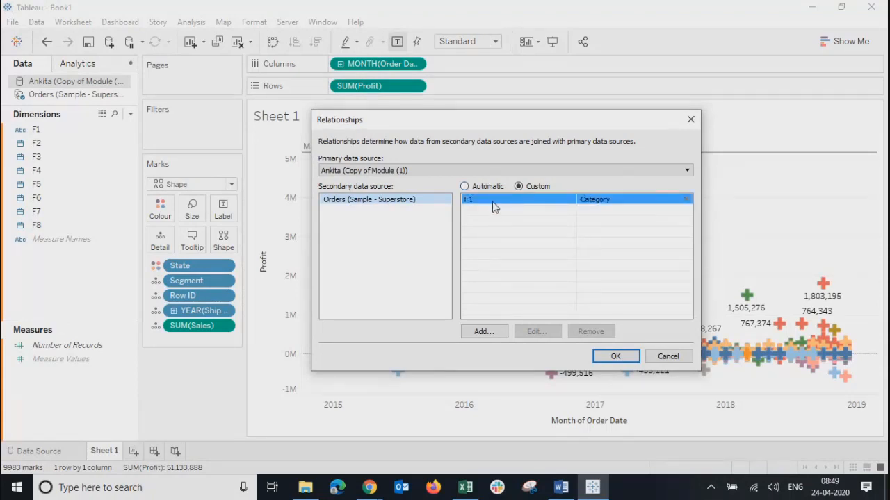
click(498, 221)
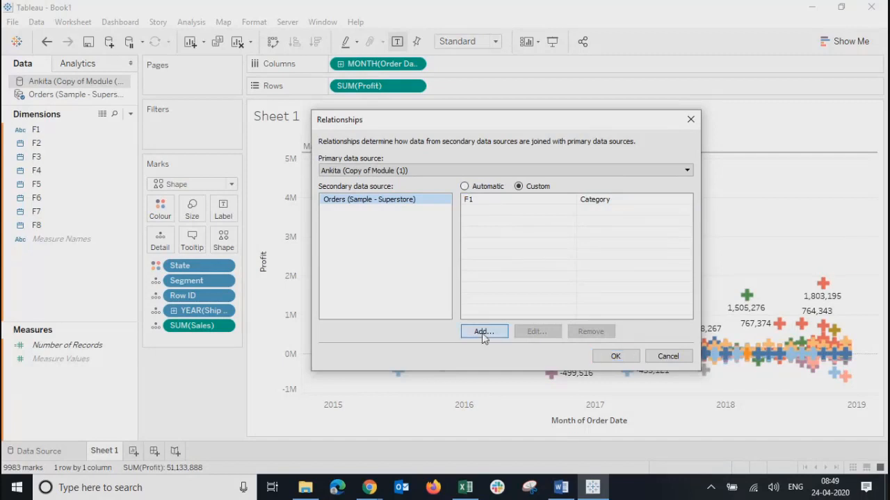
click(484, 332)
click(361, 157)
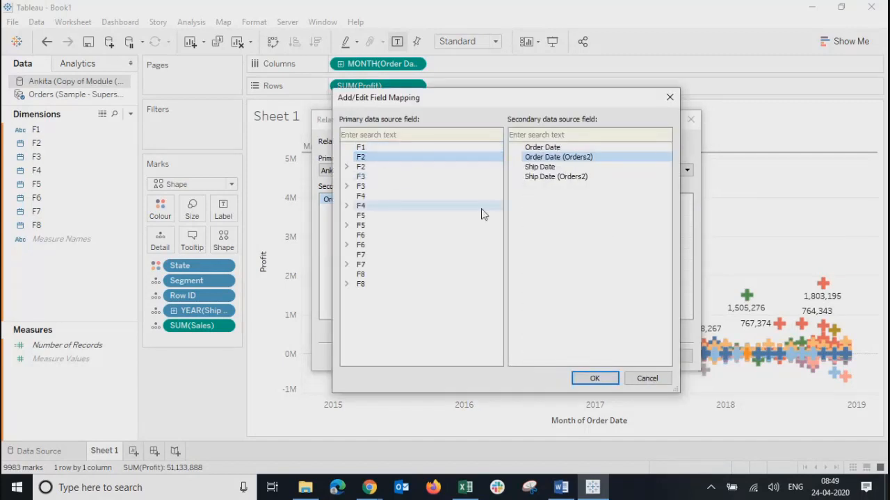
click(540, 167)
click(595, 378)
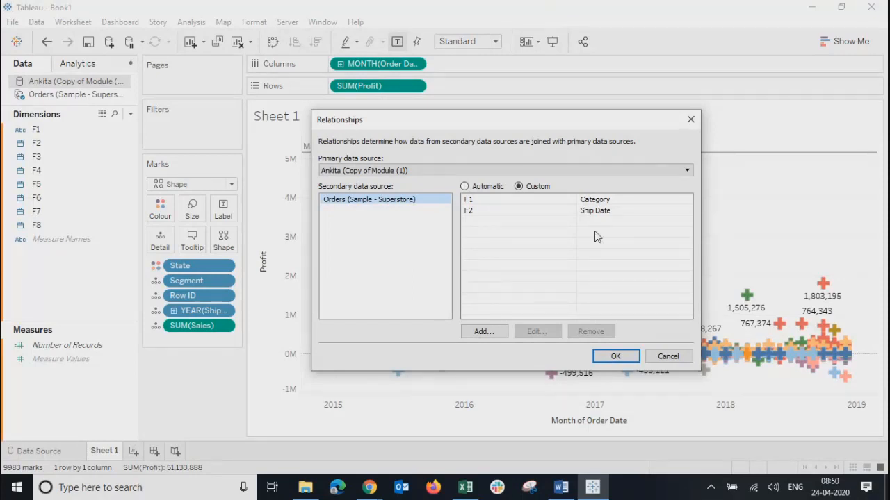
click(616, 356)
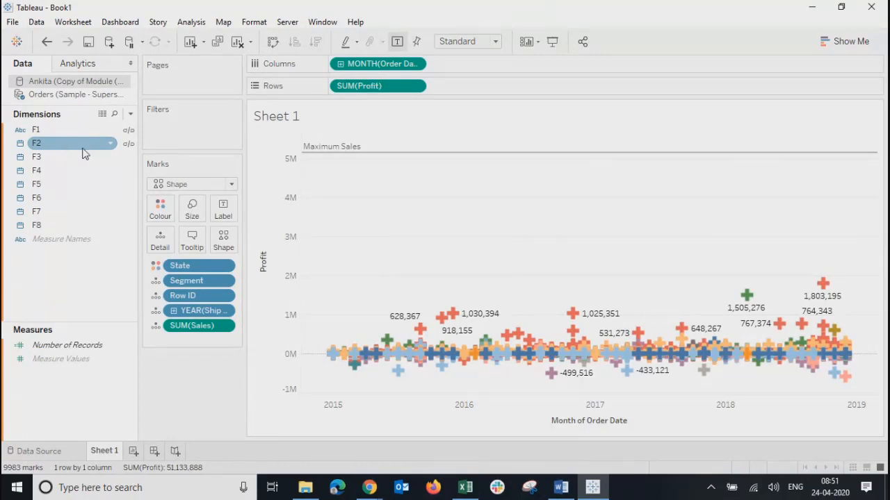
- Activate F2 and F1 as linking fields in the Copy of Module (1) data source
click(129, 144)
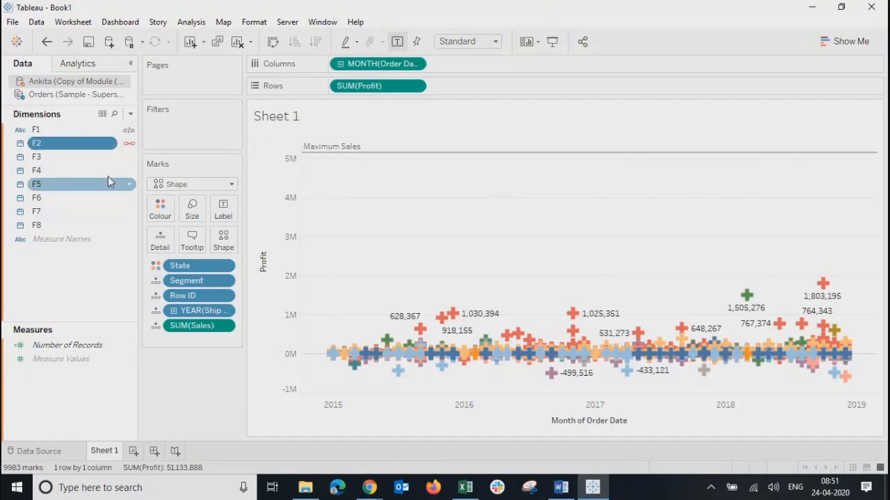
click(129, 130)
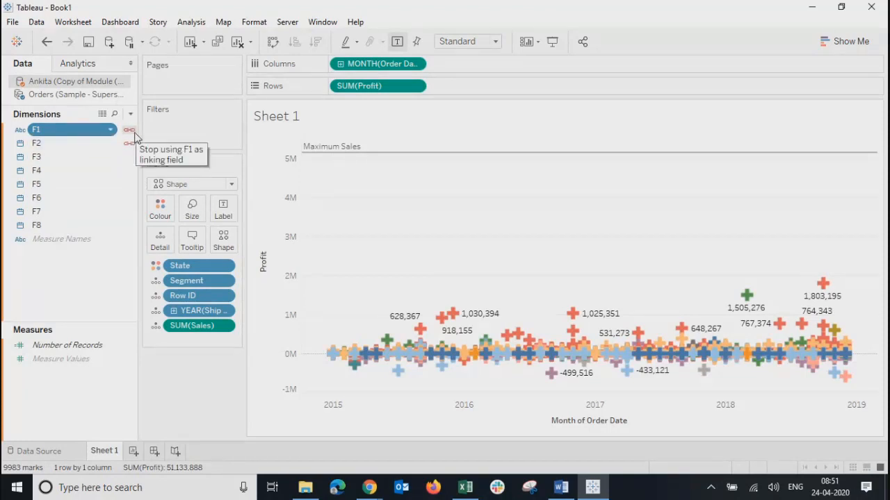
click(130, 144)
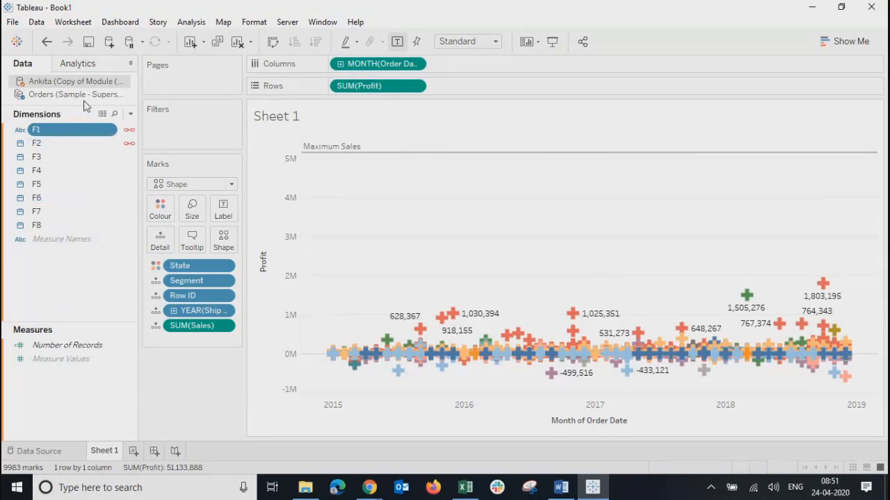
drag(44, 347, 288, 376)
- View the Orders (Sample - Superstore) join on the data source page and return to Sheet 1
click(39, 452)
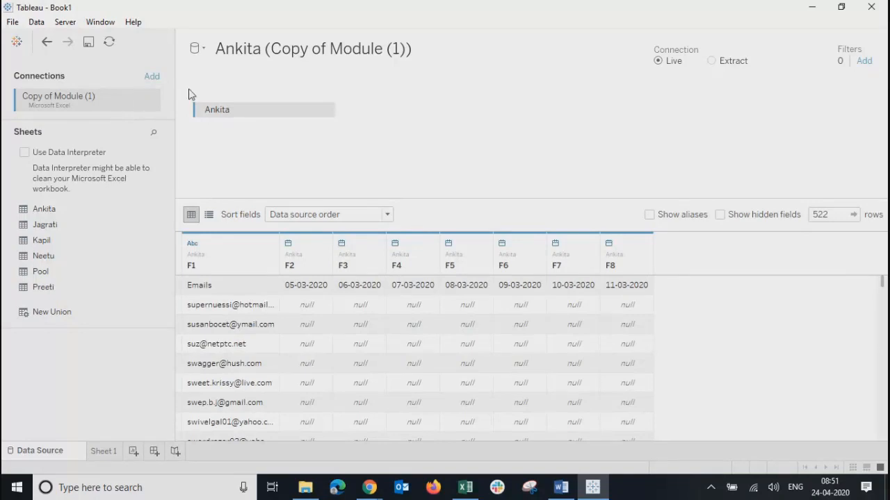
click(205, 53)
click(204, 50)
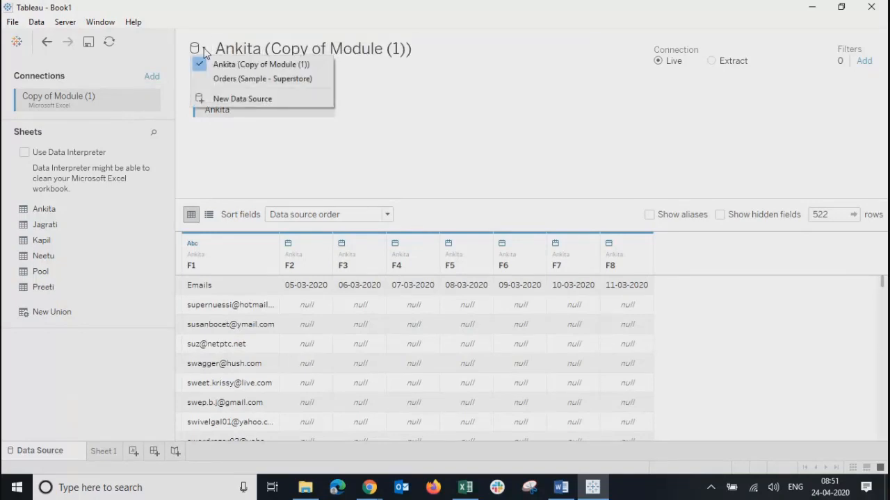
click(226, 78)
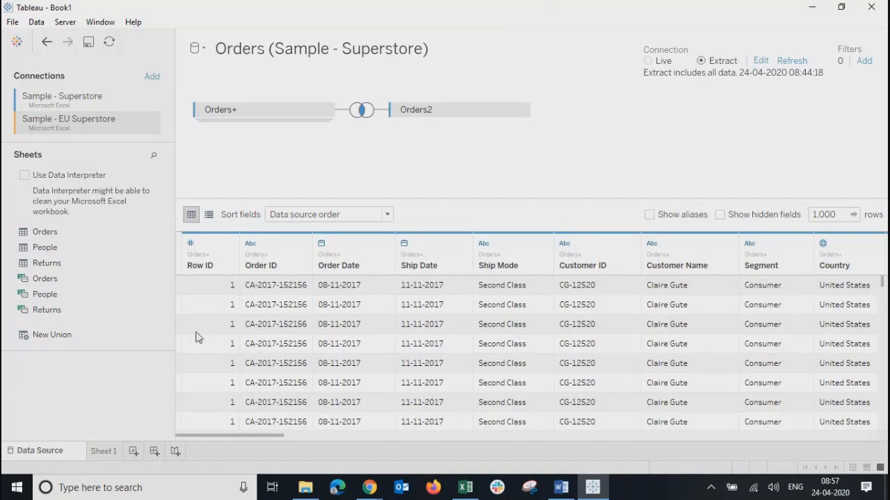
click(103, 451)
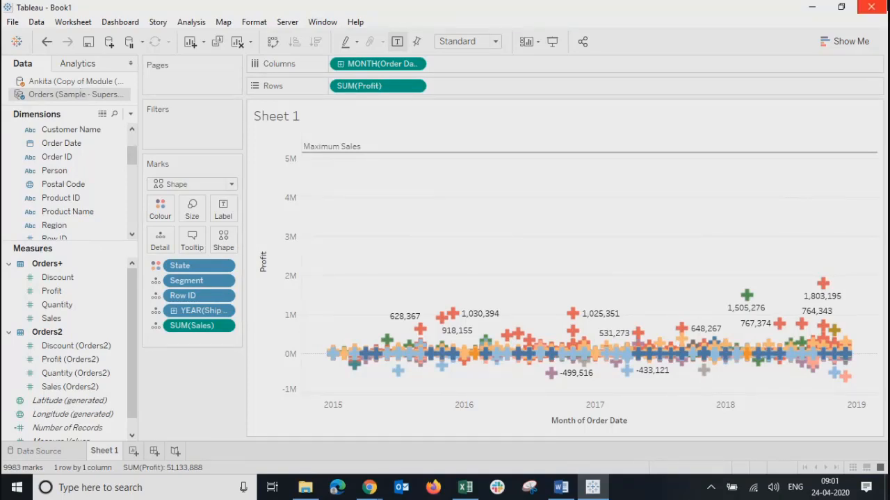
- Cycle the chart's fit through Fit Width and Fit Height, finishing with Entire View
click(456, 41)
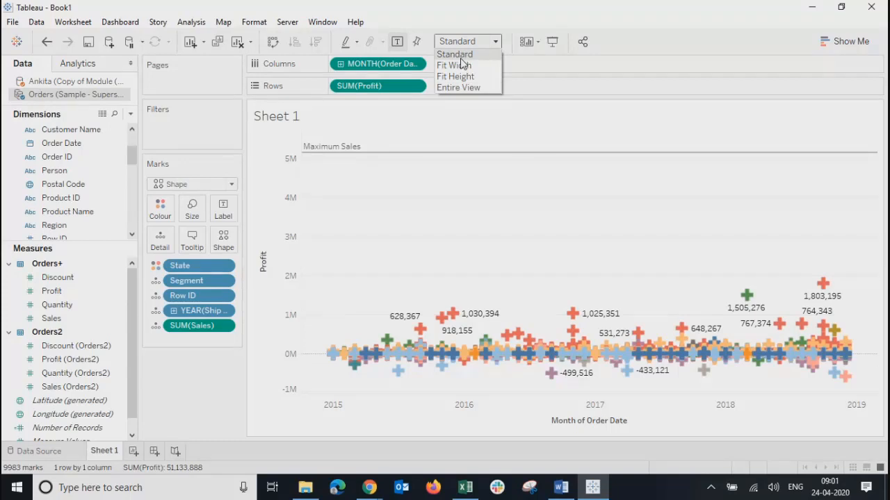
click(462, 67)
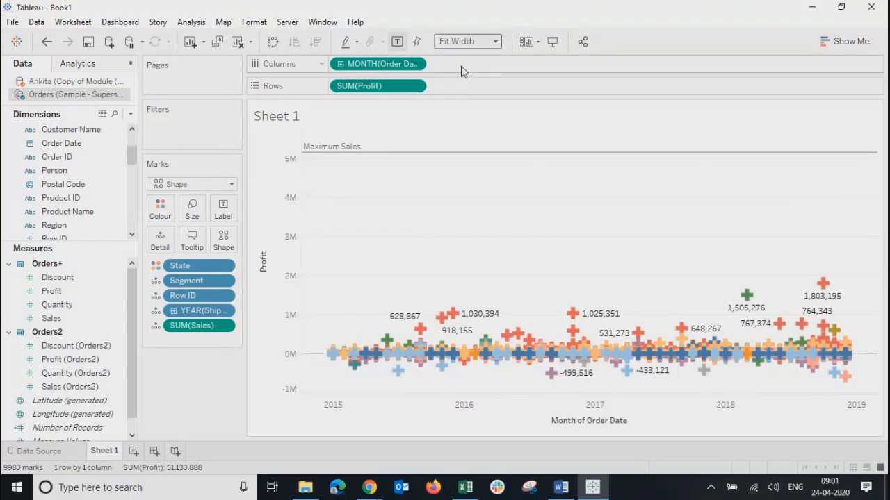
click(468, 43)
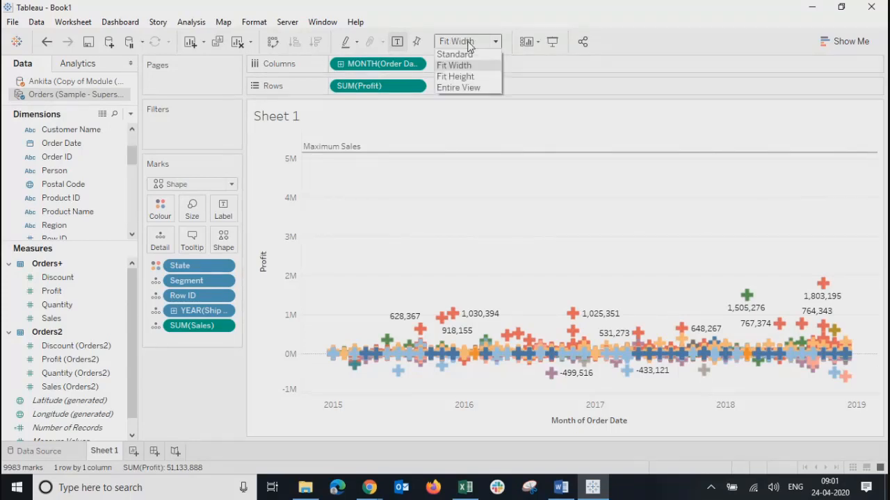
click(455, 77)
click(464, 43)
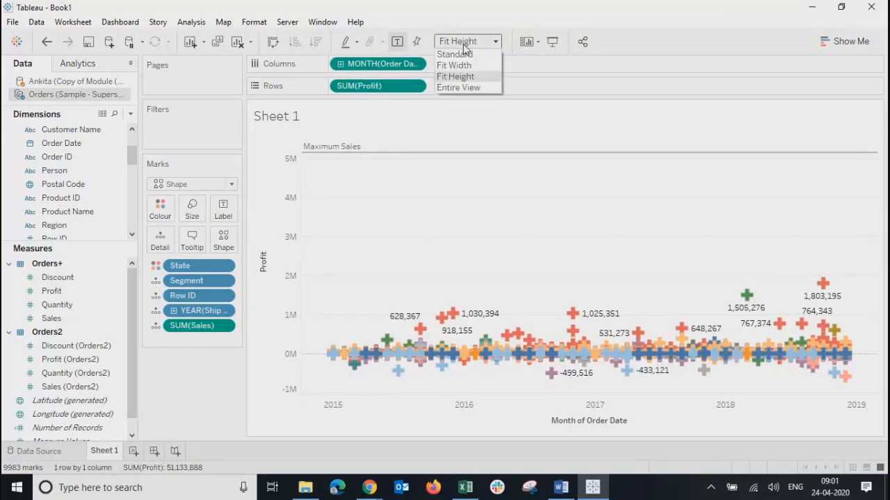
click(460, 87)
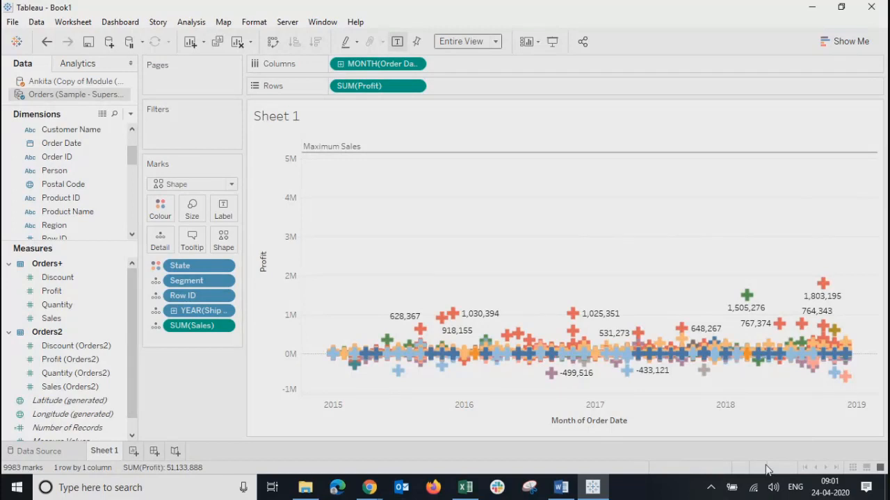
- Toggle the chart's mark labels off and on repeatedly, leaving them hidden
click(264, 208)
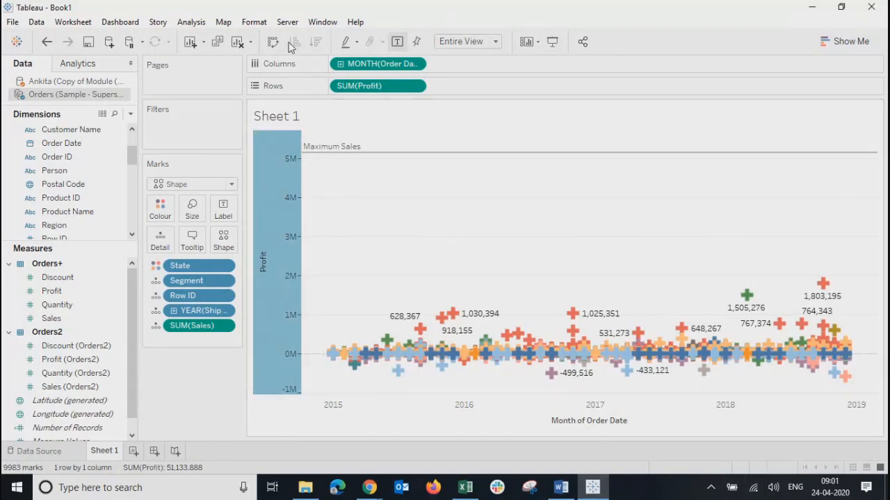
click(396, 43)
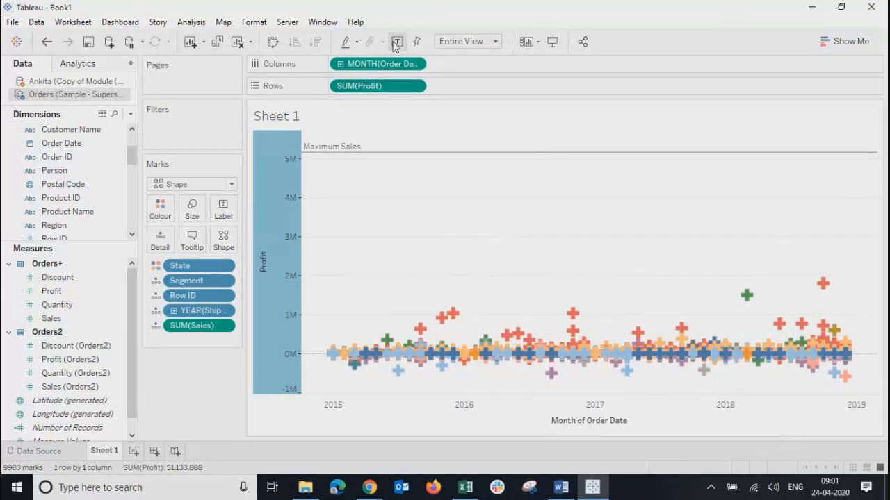
click(395, 43)
click(395, 44)
click(395, 44)
click(395, 44)
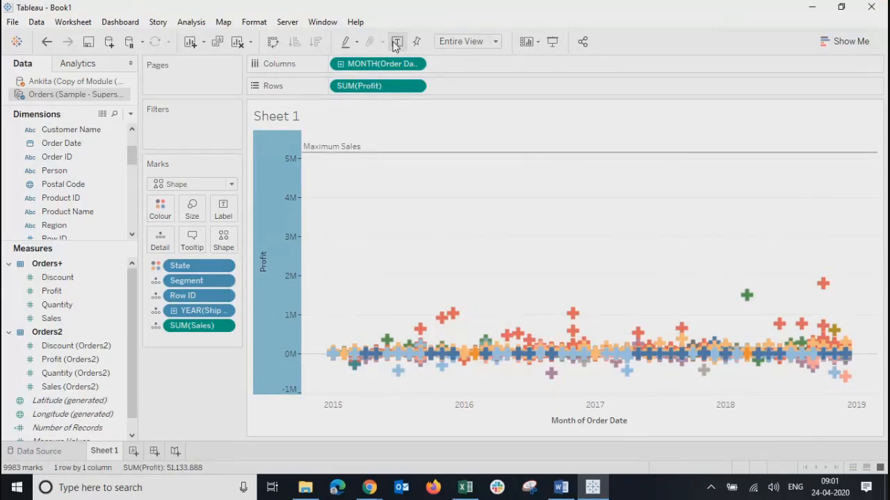
- Clear Sheet 1, undo the clearing to restore the chart, and clear the sheet again
click(236, 46)
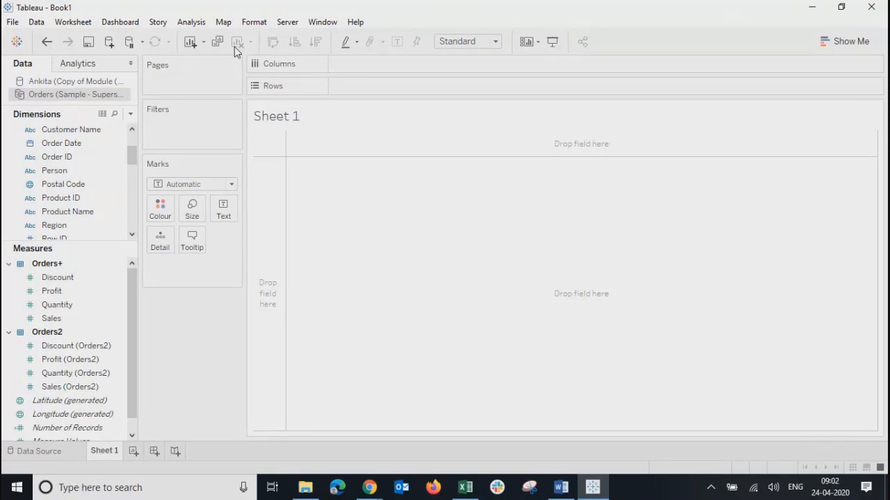
key(ctrl+z)
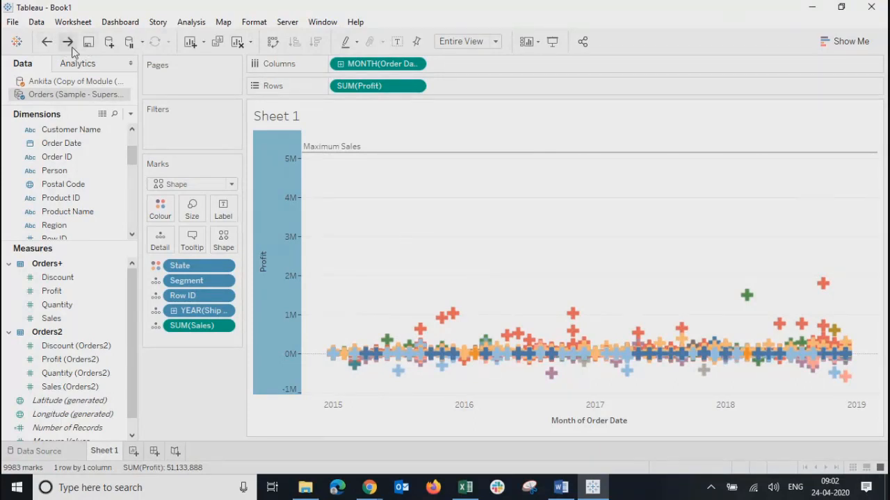
click(189, 407)
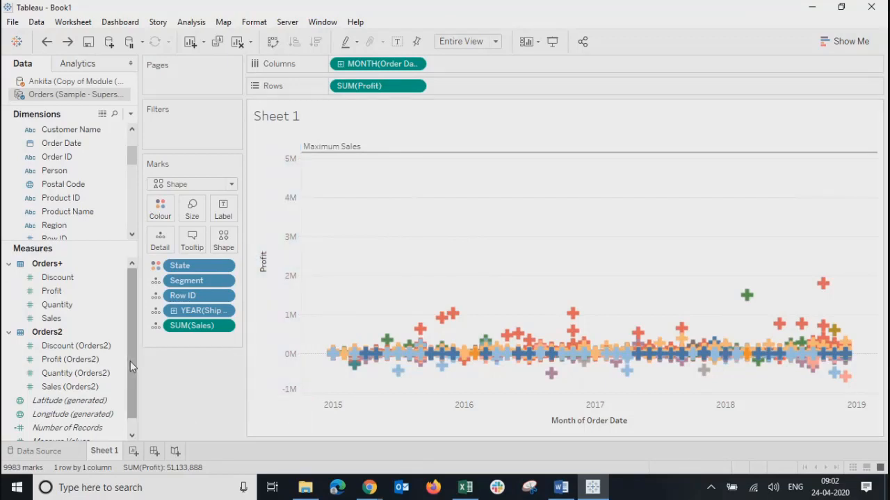
click(237, 42)
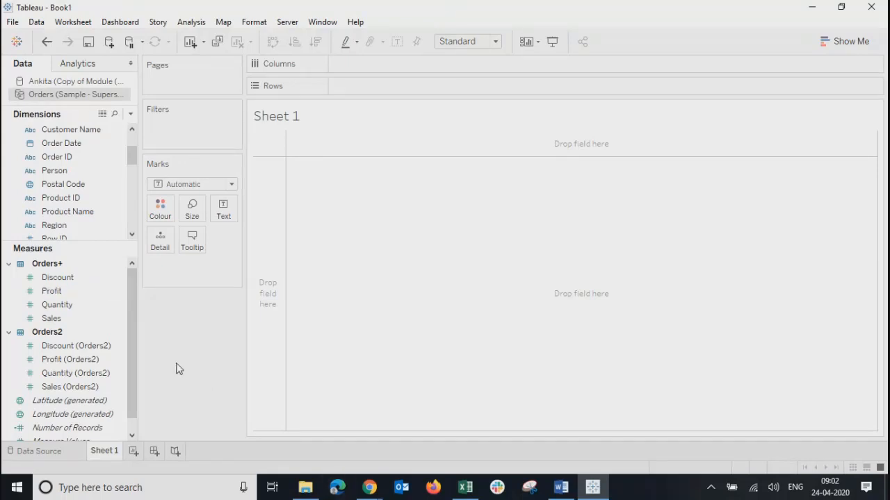
- Look through the Orders+ dimensions and the chart types offered in Show Me for the empty sheet
scroll(130, 358, down, 1)
scroll(132, 327, up, 1)
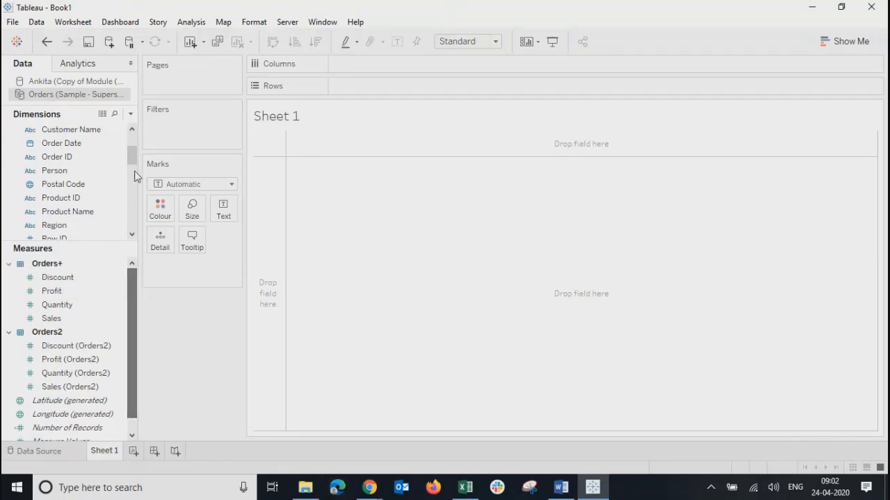
drag(130, 159, 130, 135)
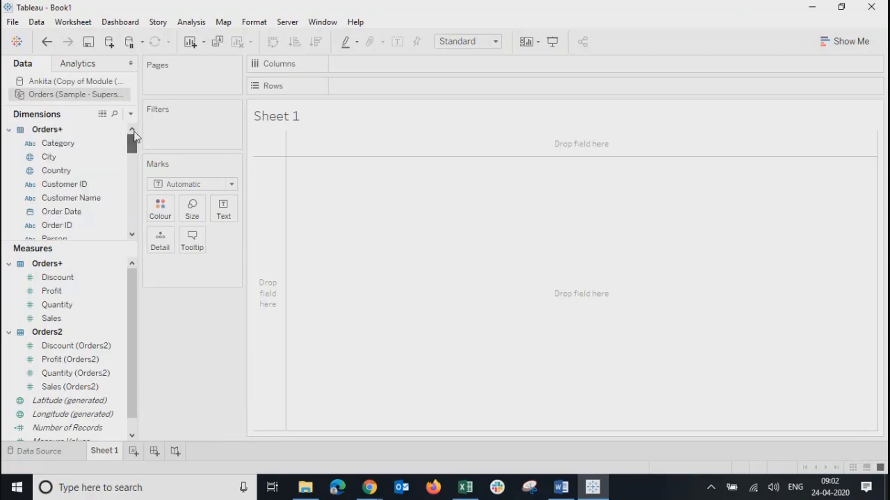
click(839, 47)
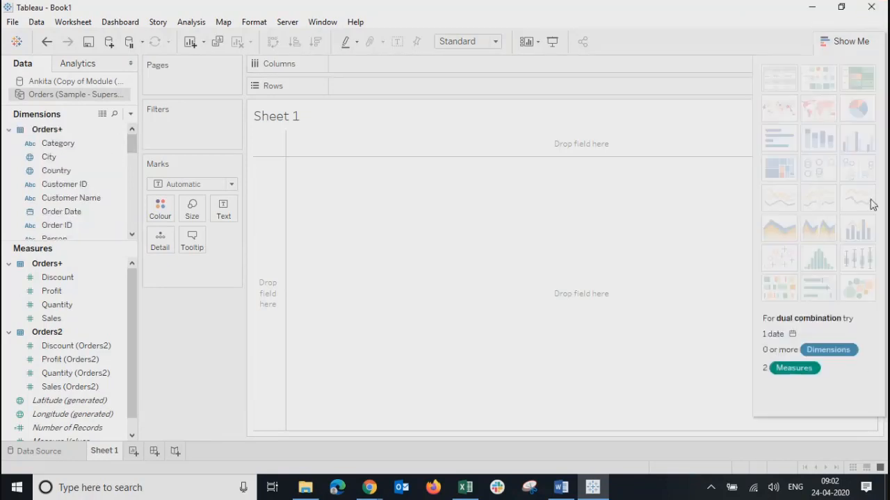
click(841, 44)
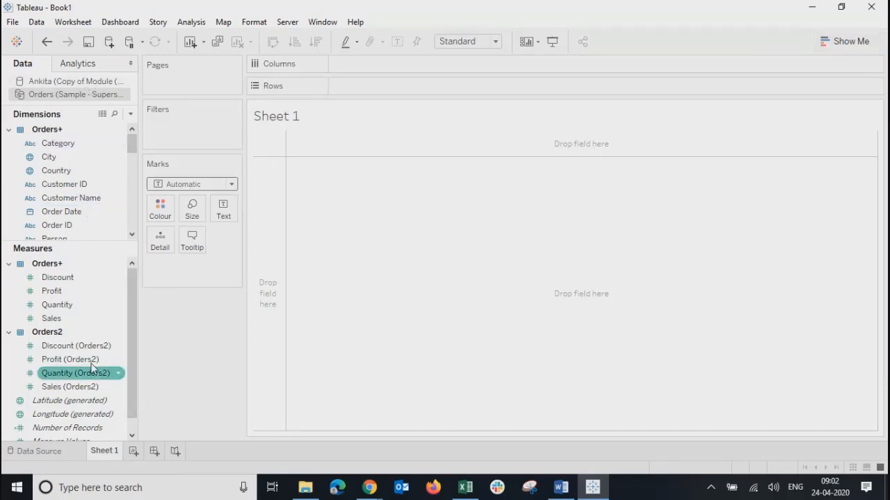
- Build a chart with Profit and Sales on the rows and Order Date on the columns
drag(132, 298, 134, 258)
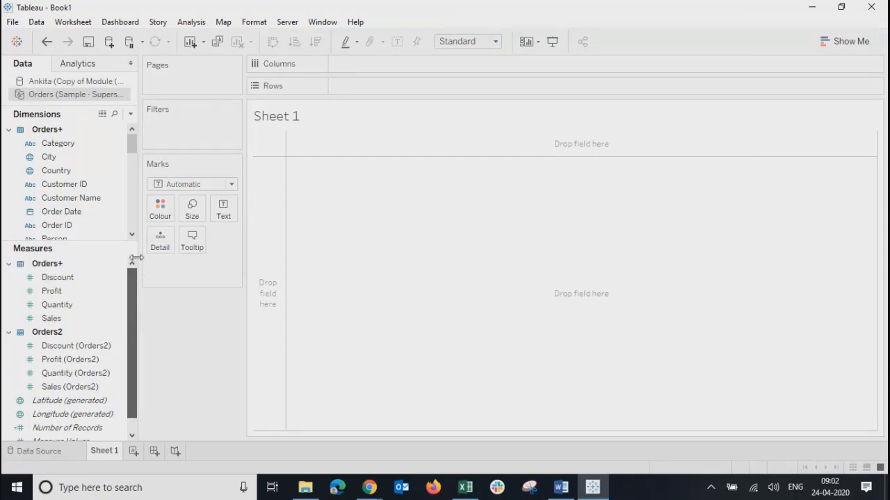
click(48, 227)
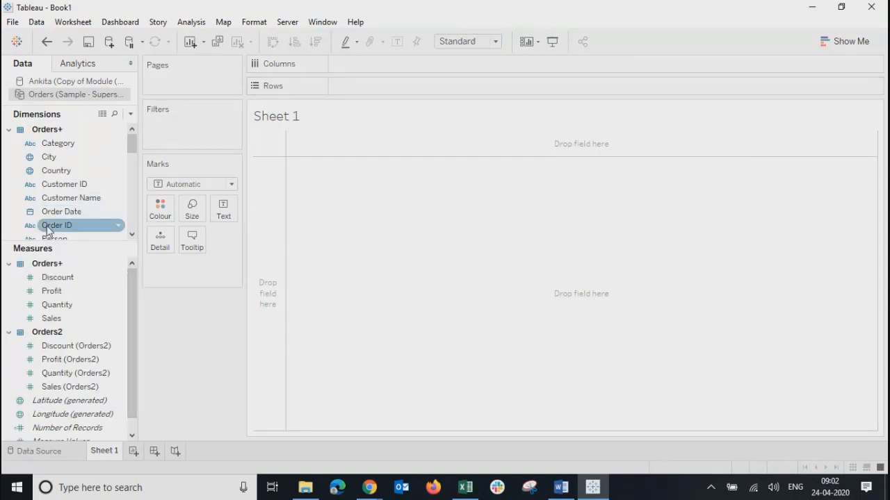
click(52, 290)
drag(52, 290, 445, 90)
drag(52, 318, 599, 89)
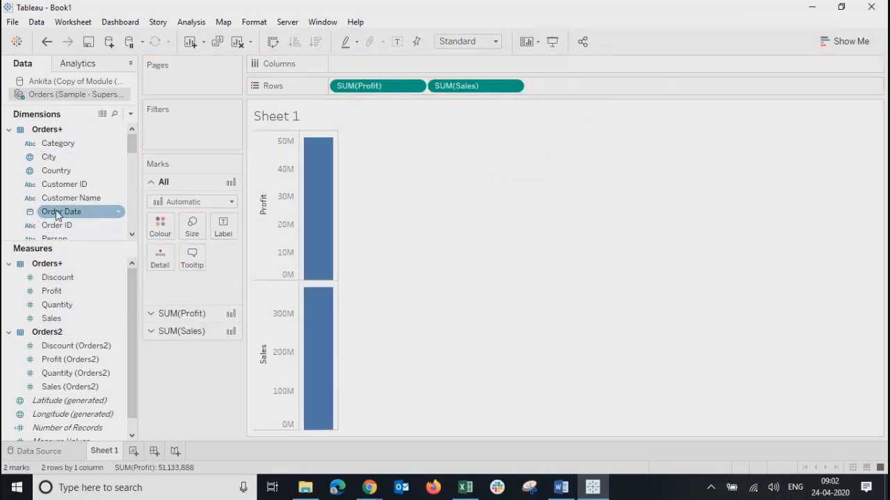
drag(58, 215, 381, 61)
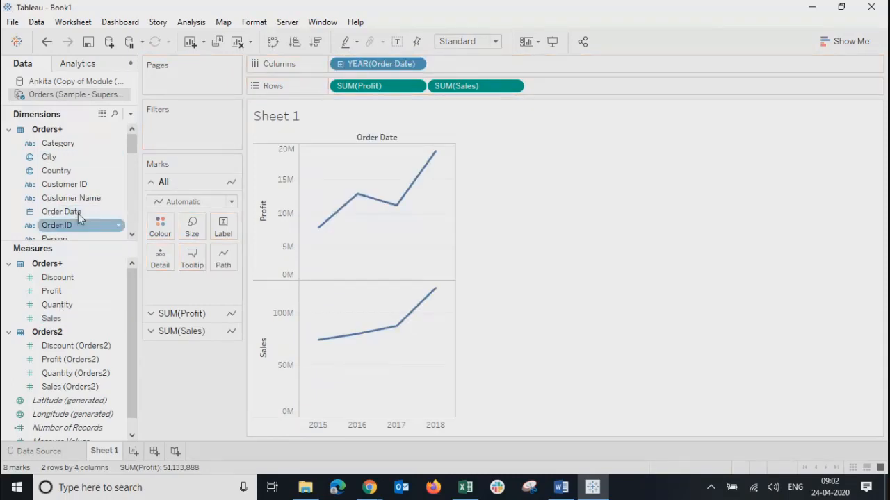
- Break the chart down by Segment on the rows and review the chart types available in Show Me
drag(133, 150, 134, 178)
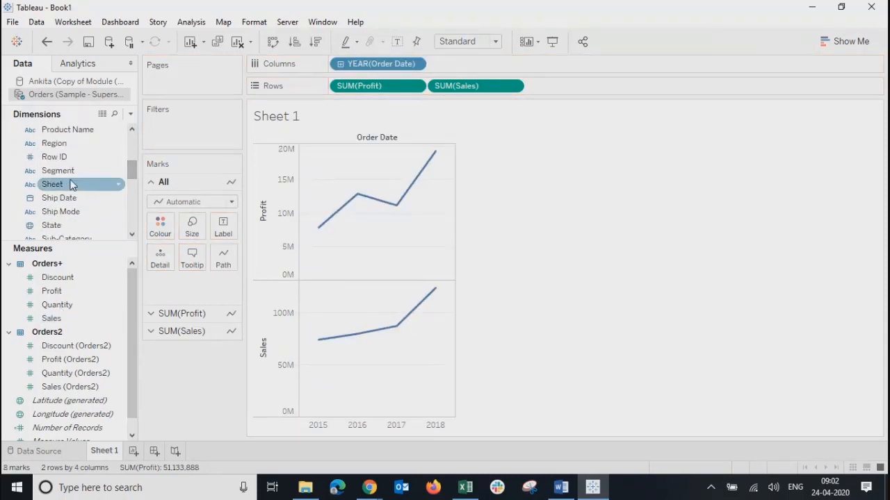
drag(63, 171, 291, 109)
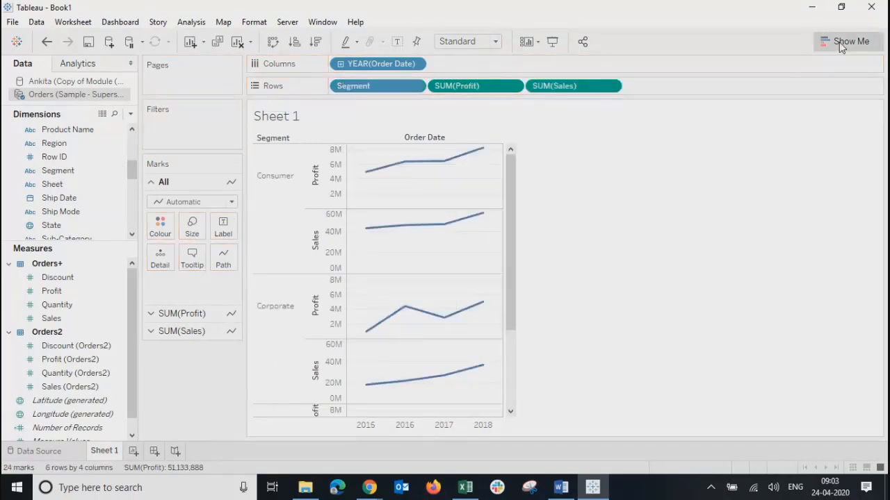
click(839, 43)
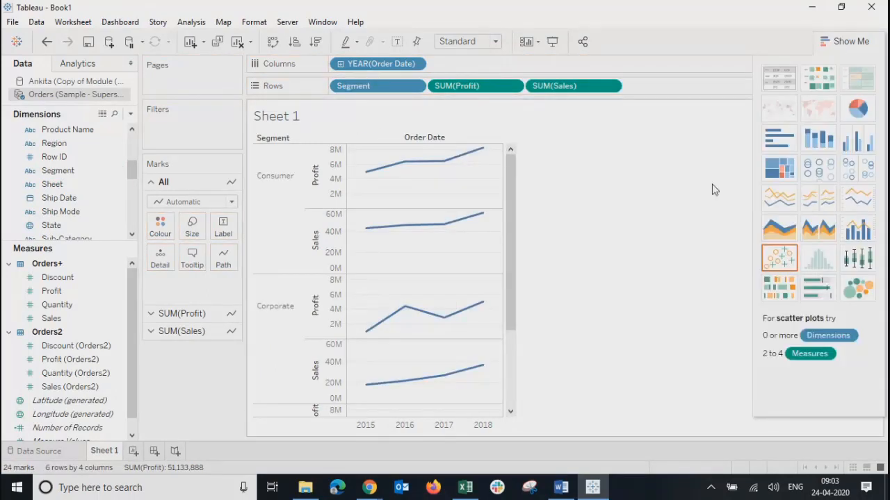
click(852, 41)
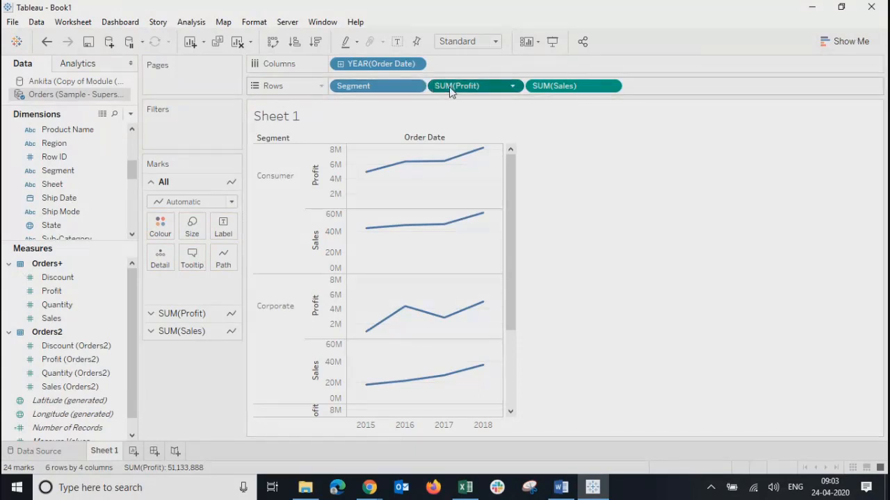
- Remove Segment from the rows and the Order Date year from the columns
click(420, 86)
click(360, 334)
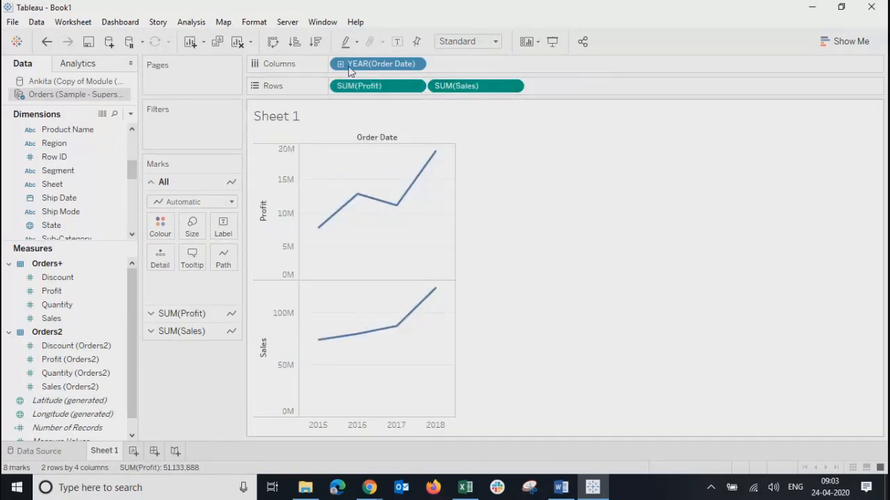
click(416, 63)
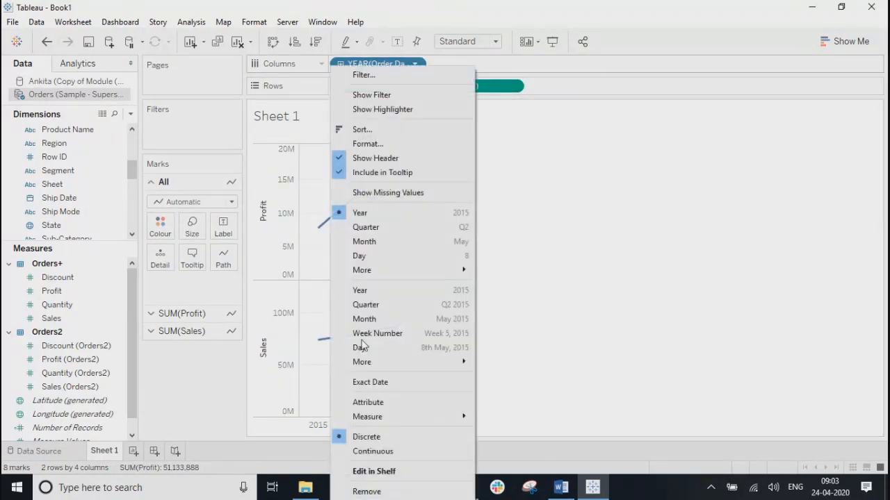
click(367, 491)
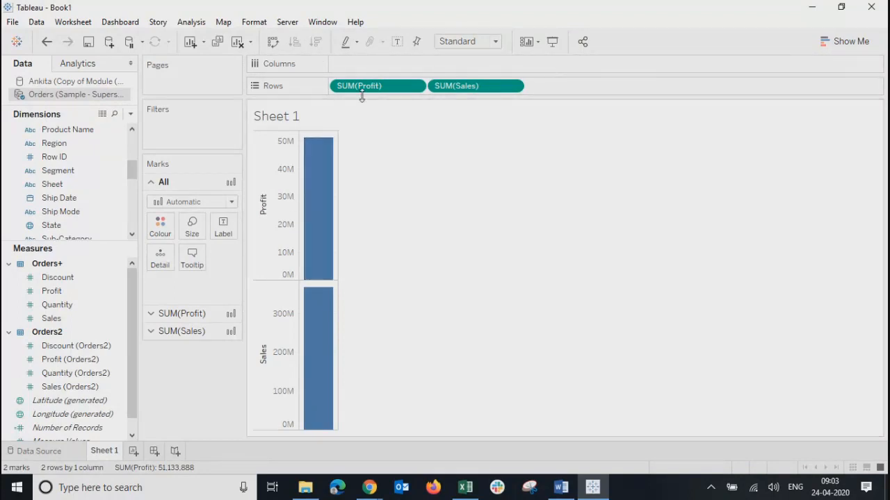
- Move Profit to the columns and back to the rows after Sales, and add Region in front of both measures
drag(368, 96, 368, 69)
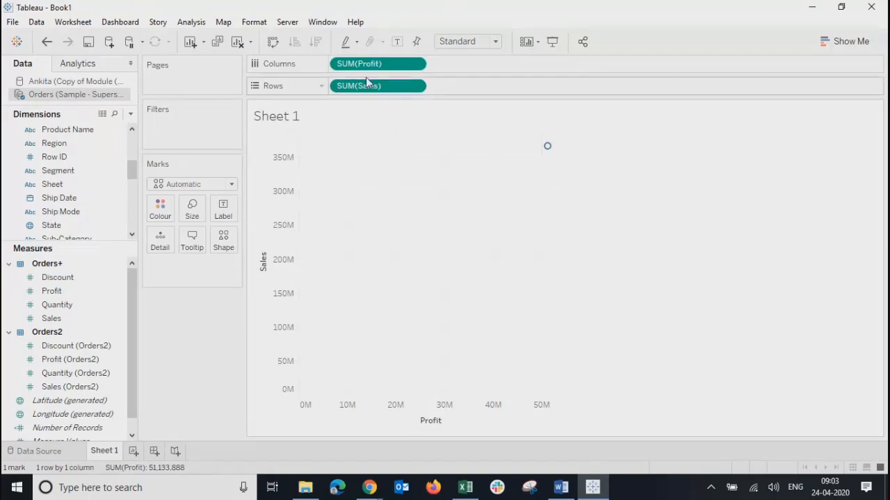
drag(377, 64, 501, 86)
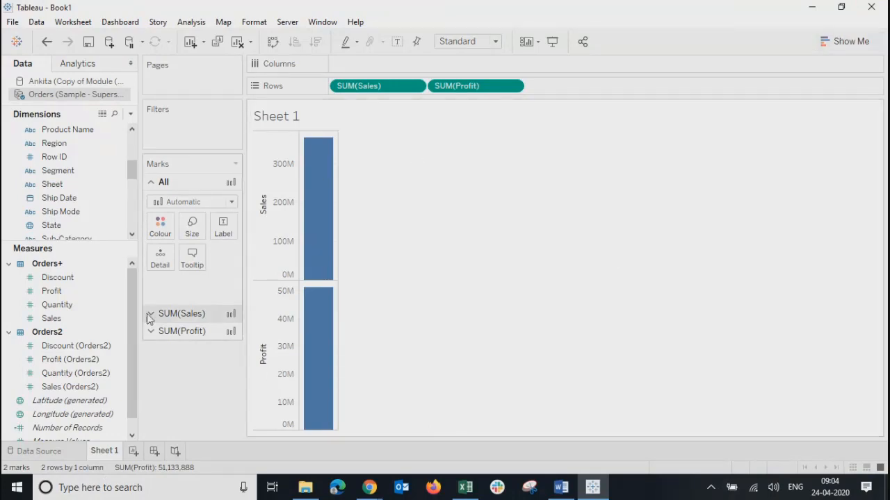
scroll(135, 357, down, 2)
scroll(135, 310, up, 1)
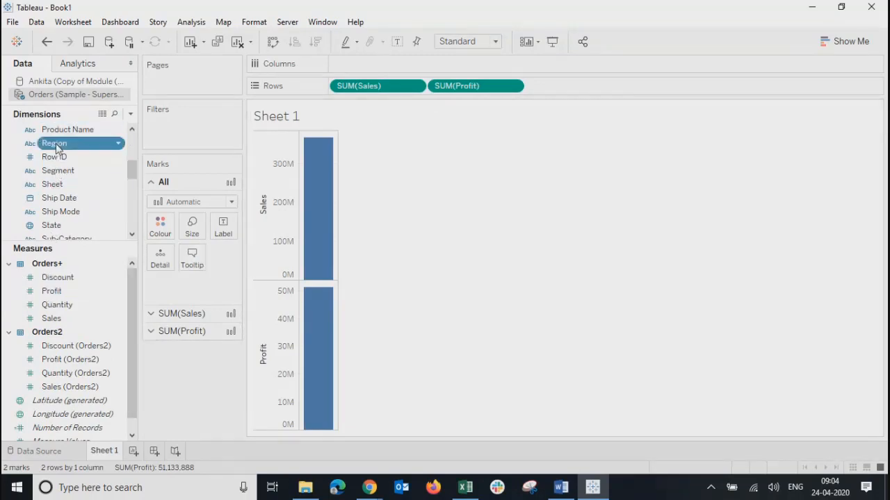
drag(56, 144, 338, 90)
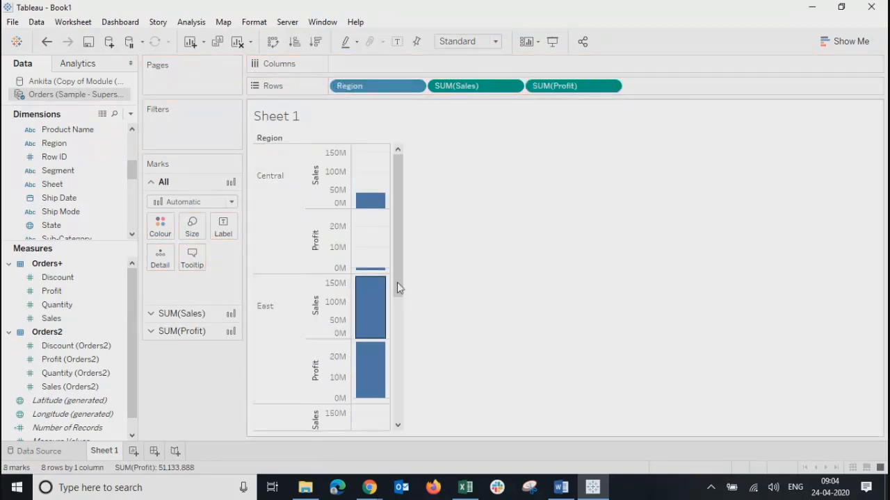
mouse_move(400, 201)
mouse_down()
mouse_move(405, 274)
mouse_move(397, 153)
mouse_move(392, 397)
mouse_move(403, 193)
mouse_up()
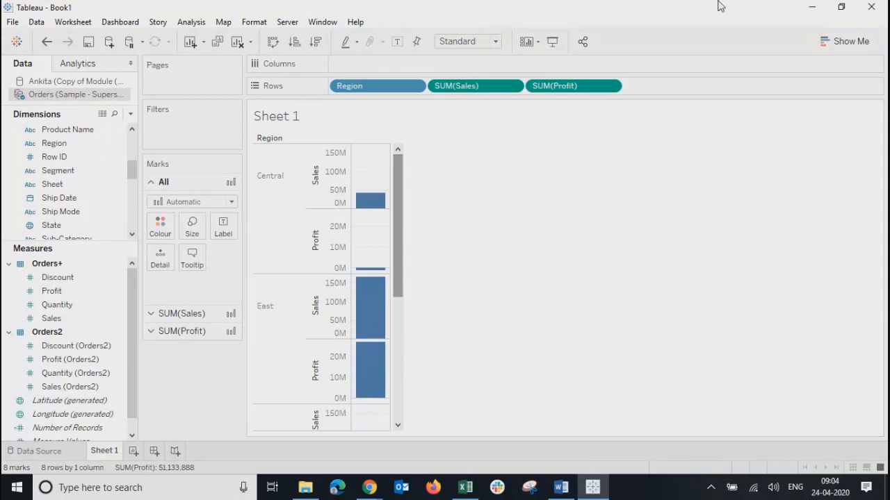
- Convert the chart to a text table and a heat map using Show Me, and remove Region from the rows
click(834, 41)
click(767, 75)
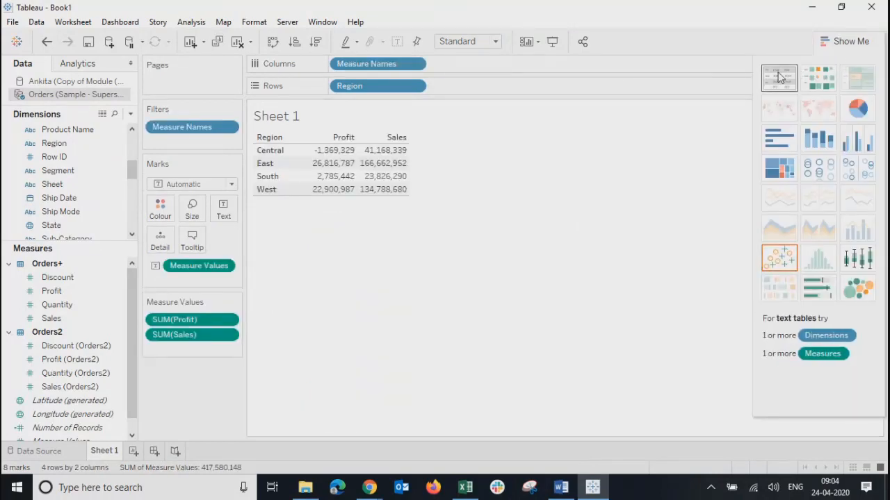
click(819, 78)
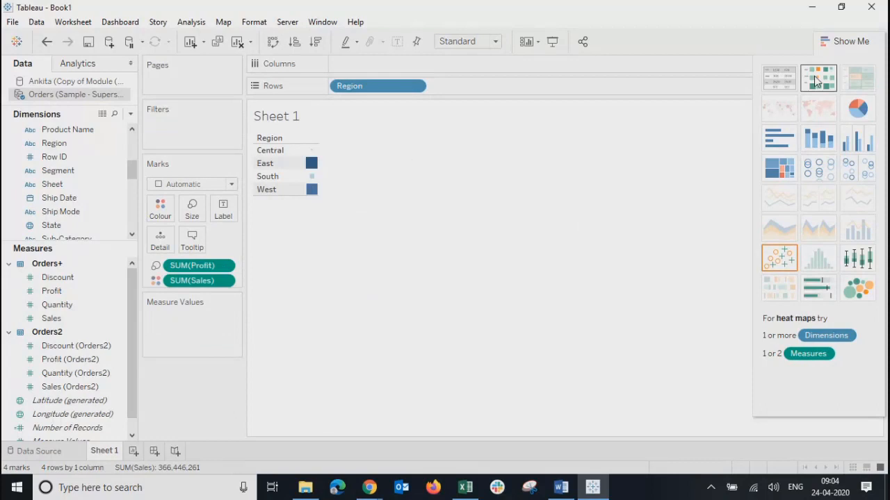
click(841, 41)
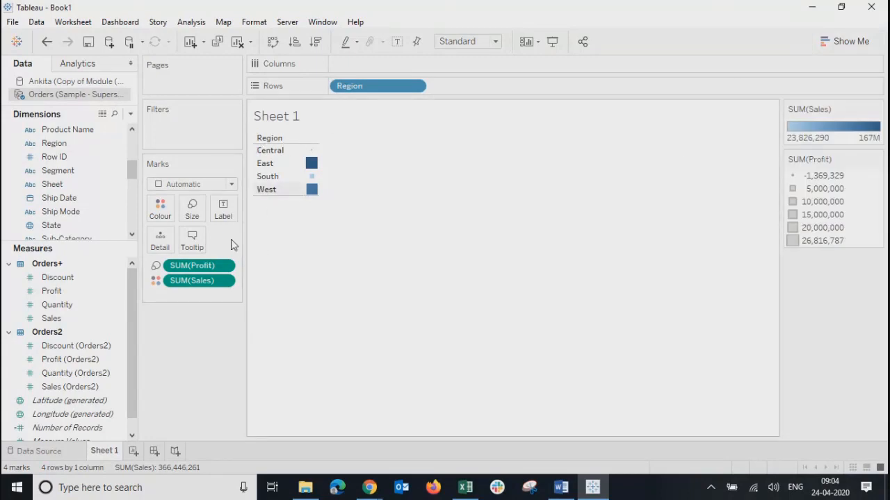
click(416, 87)
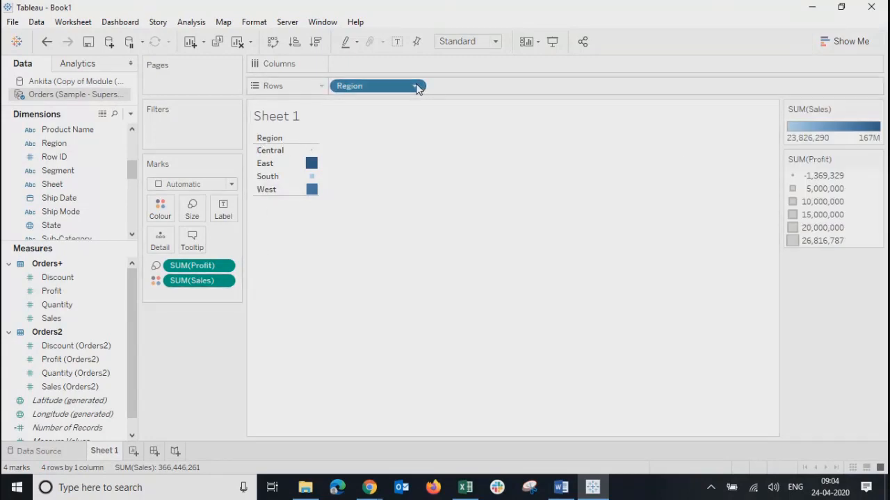
click(369, 308)
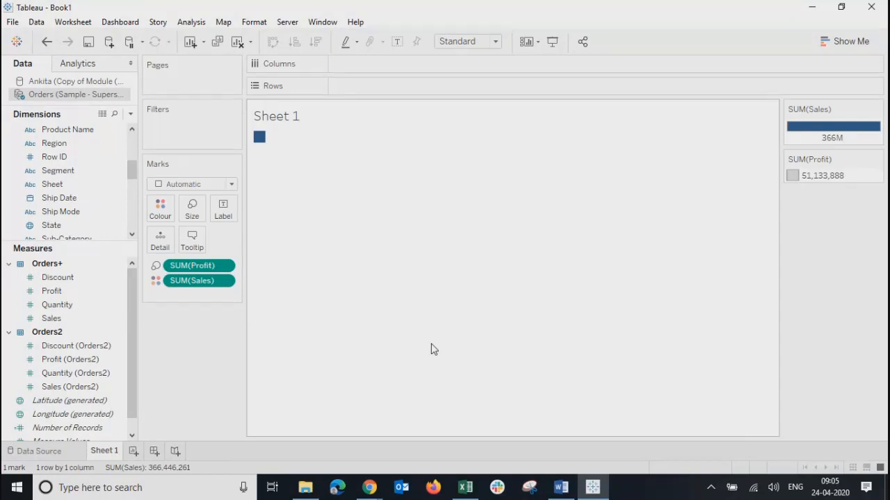
- Switch to the Orders (Sample - Superstore) workbook in Excel and add Region to the pivot table's columns
click(473, 492)
click(297, 148)
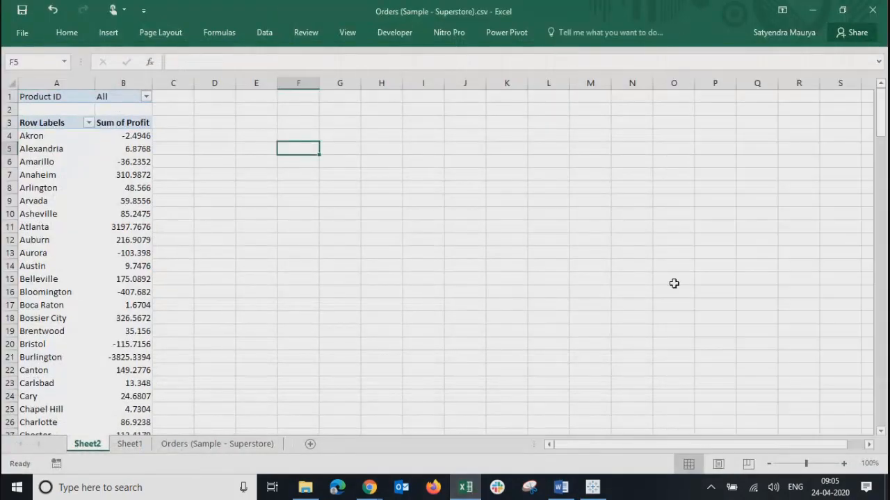
click(69, 200)
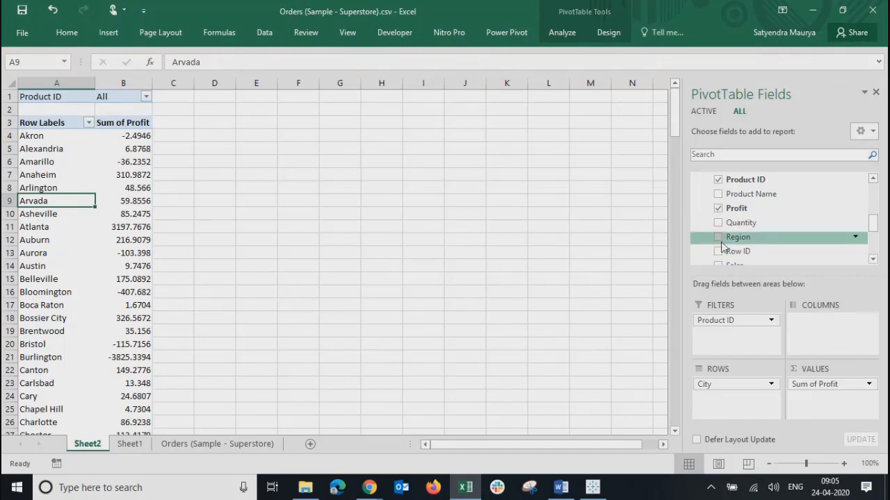
drag(718, 242, 828, 332)
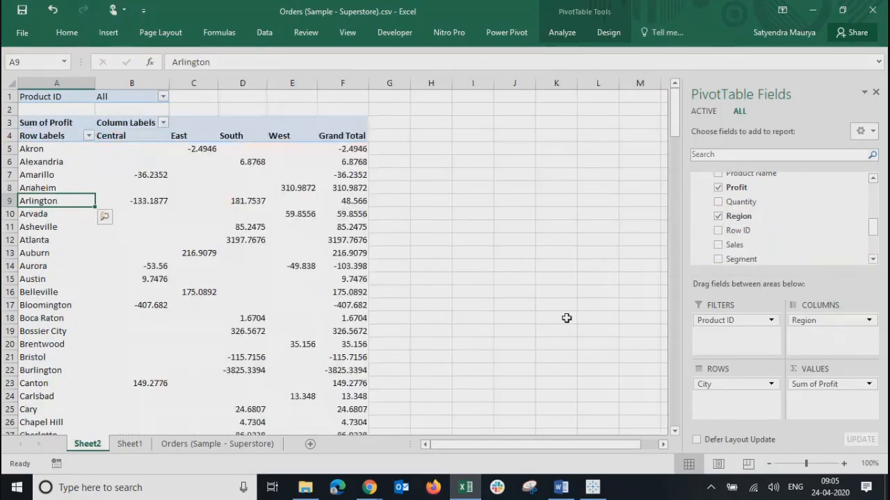
- Examine the pivot table's region column headers, selecting Central through West
click(178, 136)
click(230, 132)
click(282, 135)
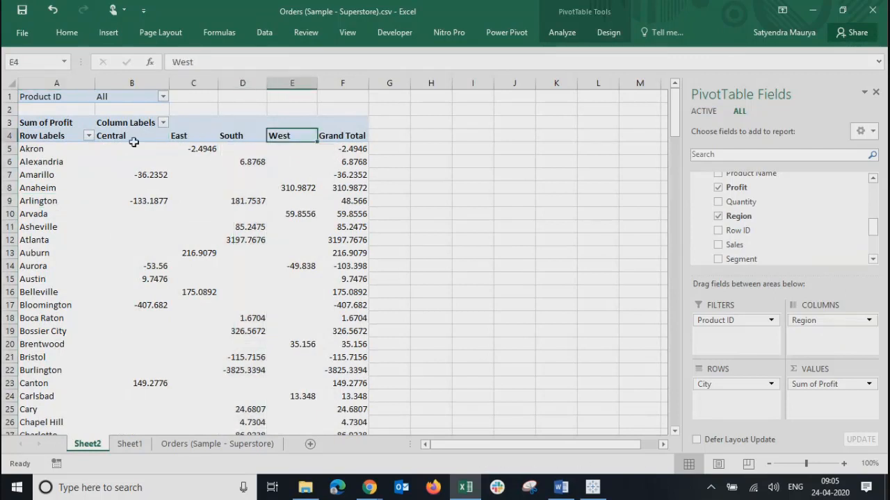
drag(129, 138, 272, 140)
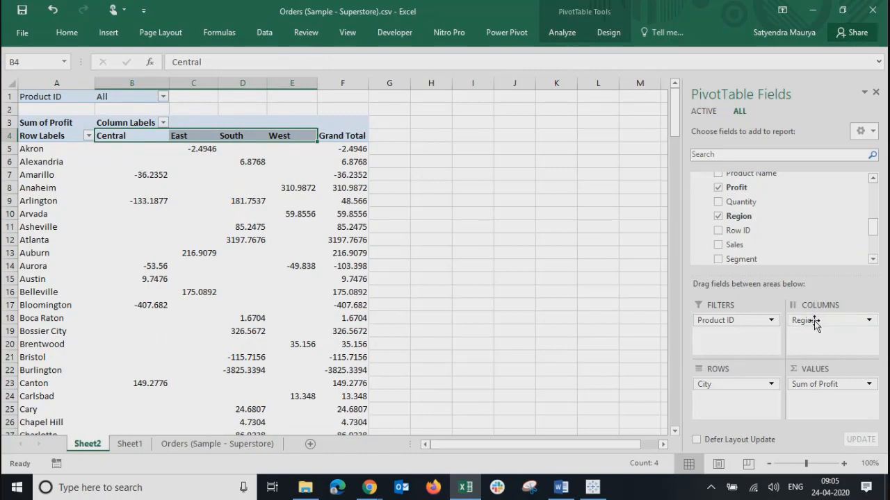
- Replace Region with Segment in the pivot table's columns and select the Consumer to Home Office headers
click(720, 220)
drag(720, 258, 823, 336)
click(425, 199)
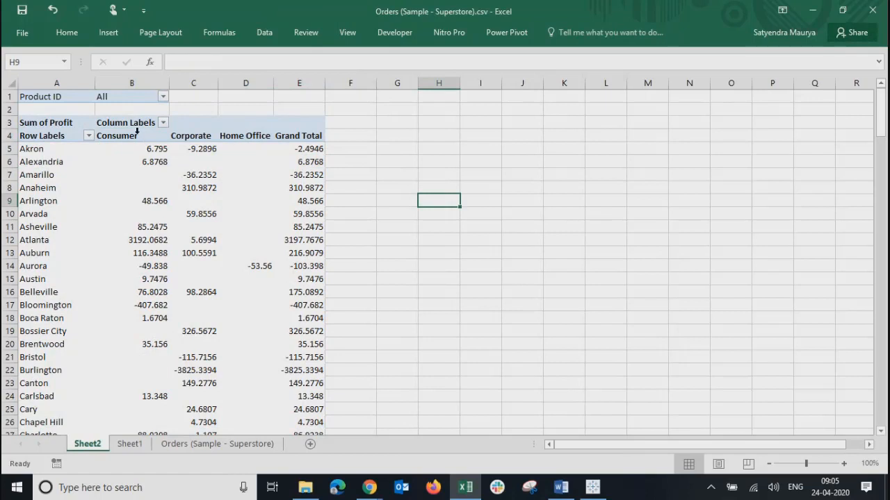
drag(132, 135, 259, 140)
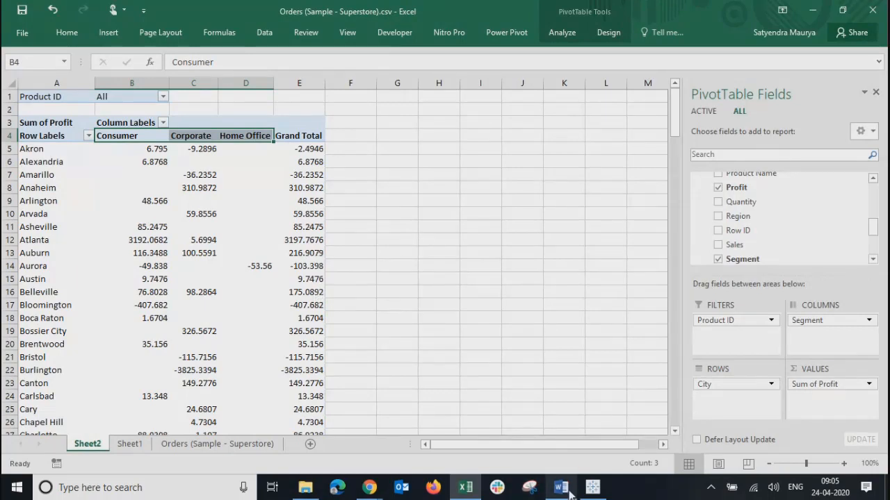
- Switch back to Tableau, clear Sheet 1 and place Segment on the columns
click(592, 487)
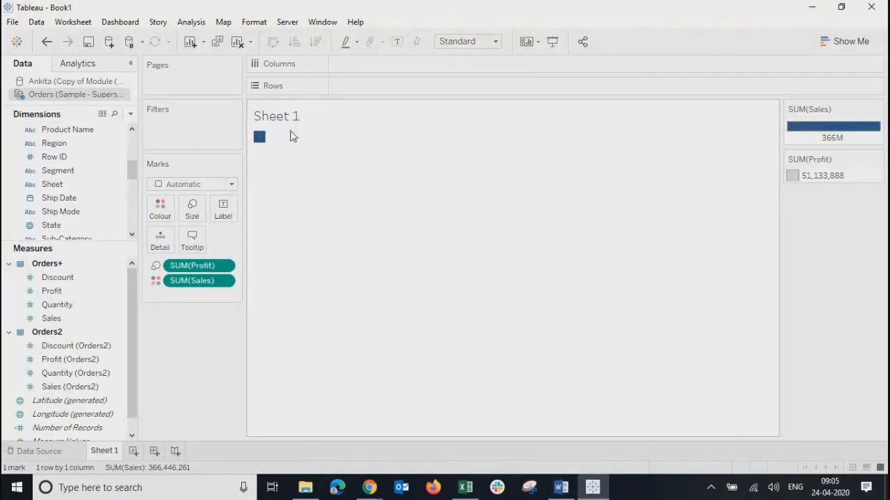
click(237, 42)
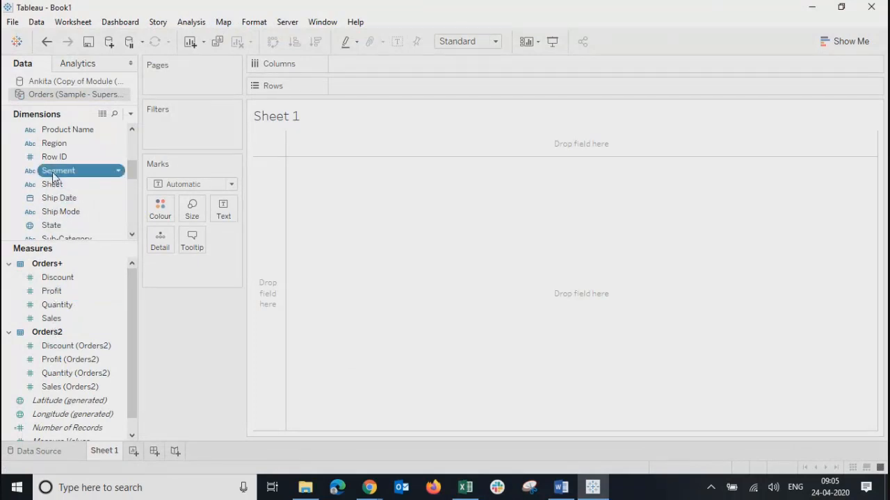
drag(52, 172, 372, 70)
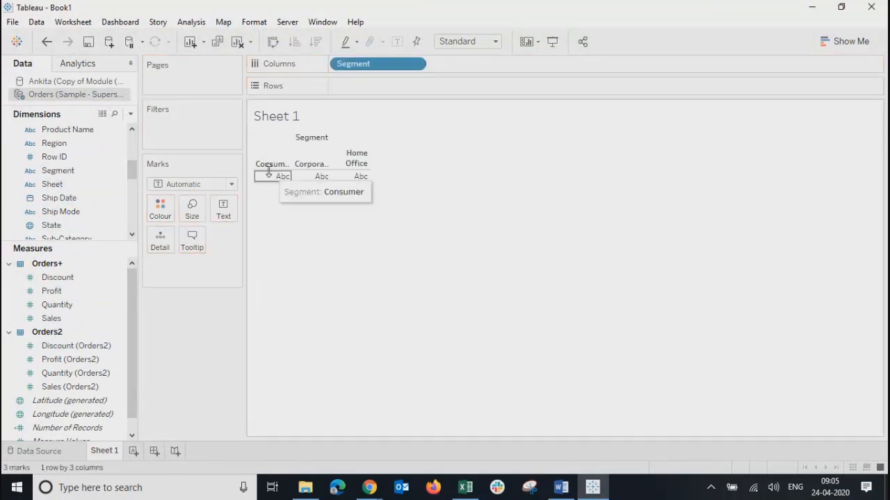
- Replace Segment with Region on the columns of Sheet 1
mouse_move(329, 170)
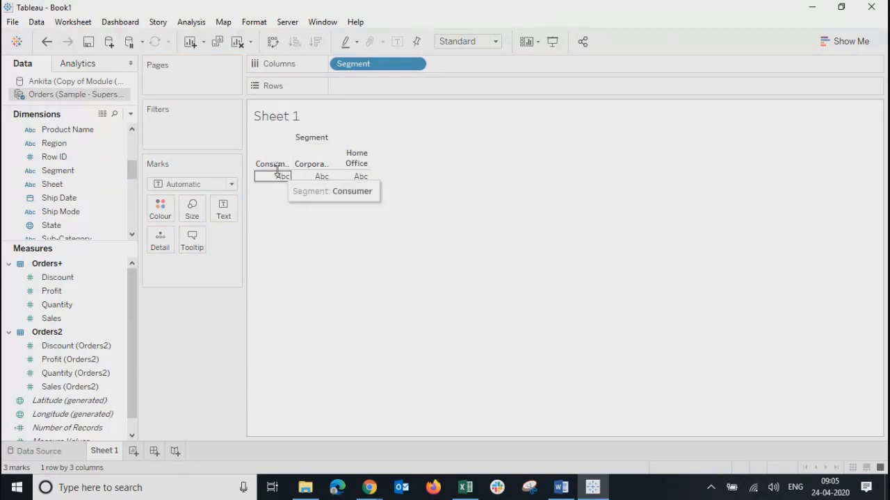
click(414, 66)
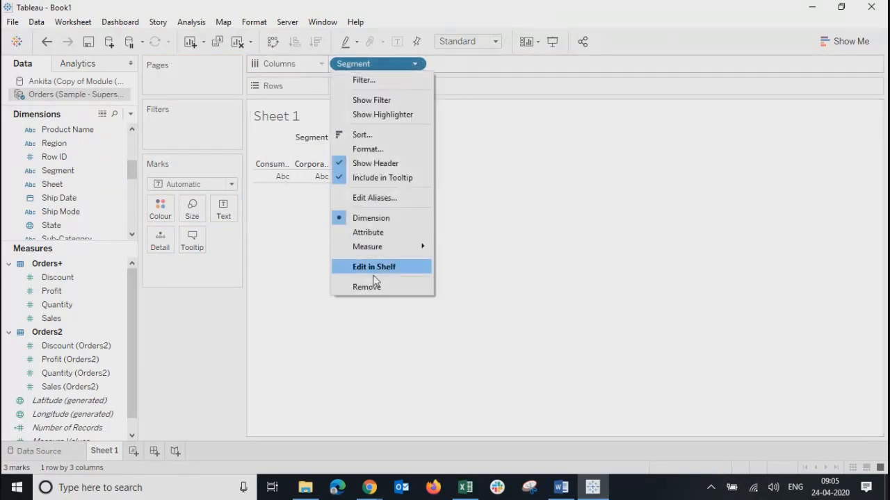
click(373, 285)
drag(54, 144, 385, 65)
mouse_move(264, 172)
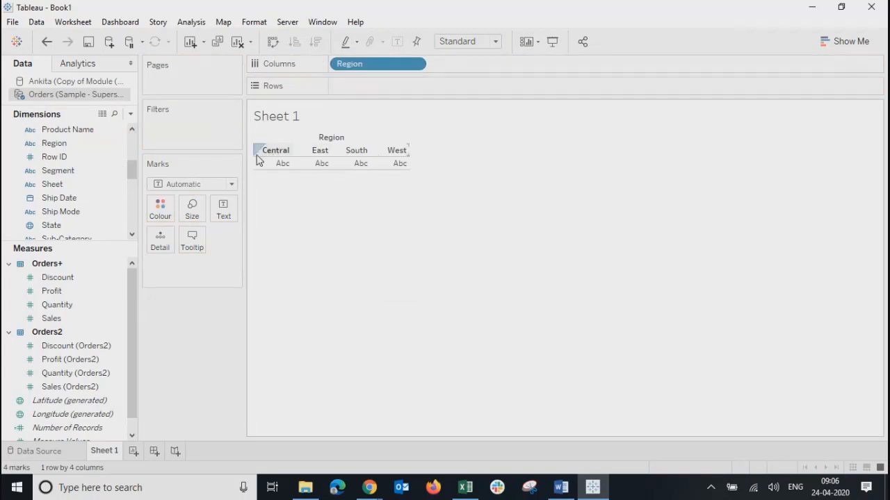
- Replace Region with Ship Date on the columns and group the dates by discrete Month
click(417, 65)
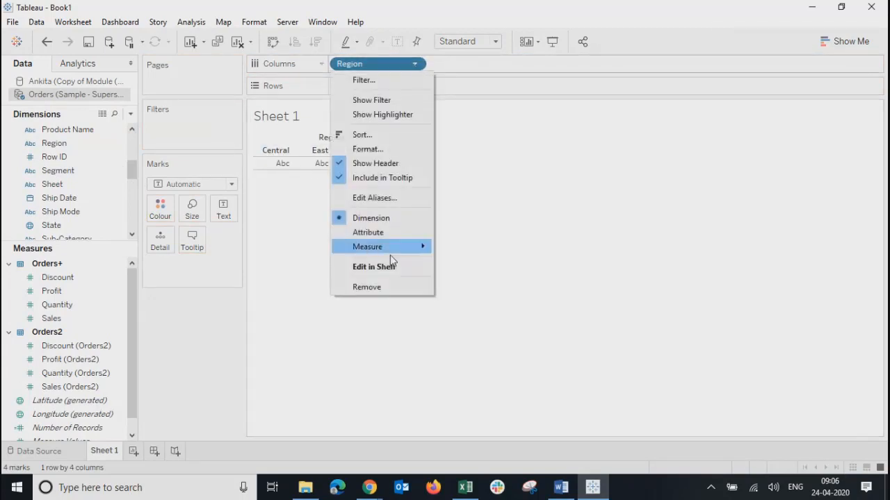
click(379, 285)
drag(43, 198, 362, 65)
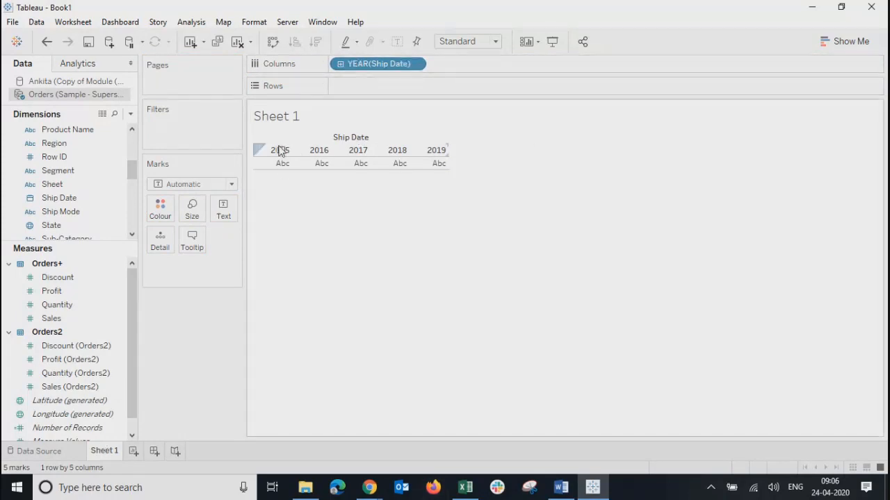
click(417, 66)
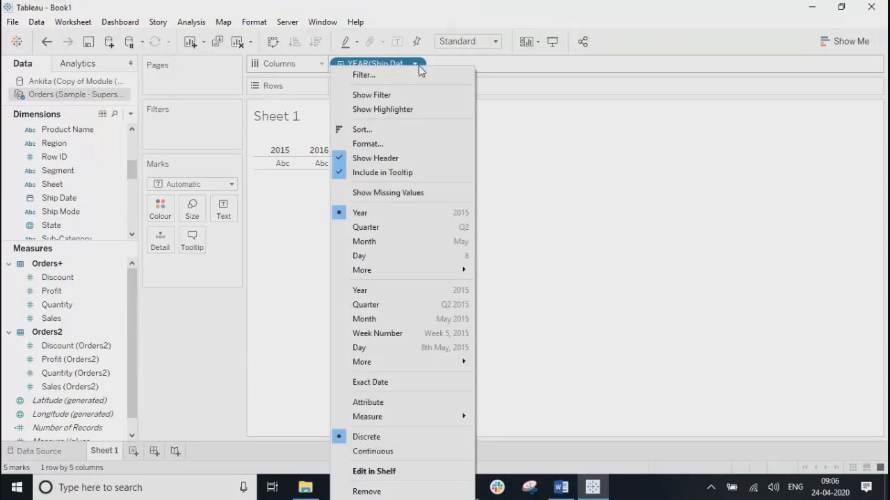
click(390, 244)
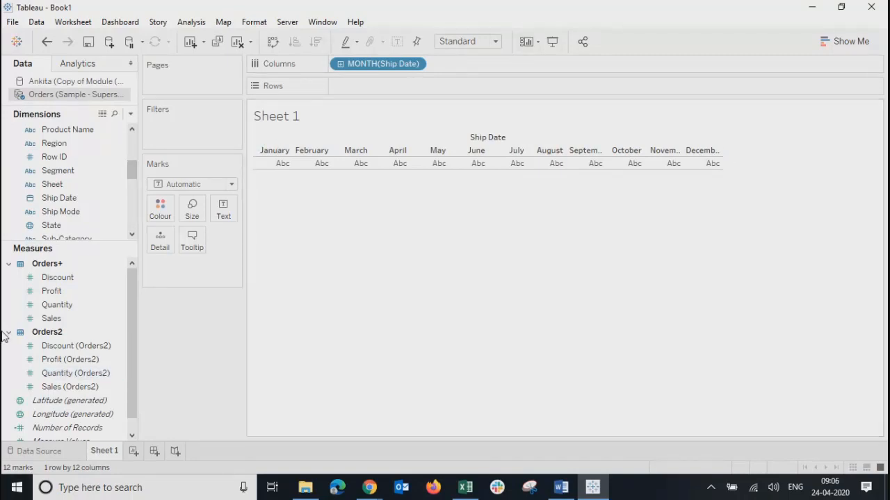
- Place Segment on the rows and fill the table with Sales from Orders+, viewing the values across all months
click(47, 389)
click(46, 173)
drag(47, 174, 358, 82)
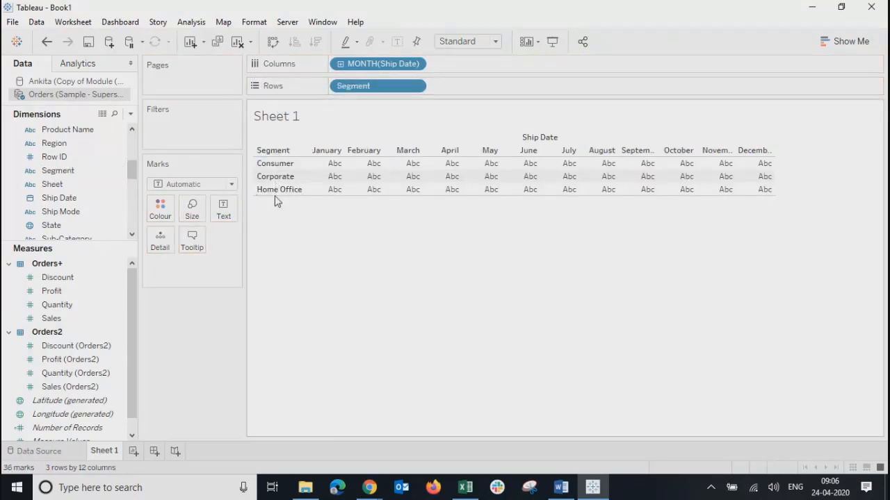
drag(51, 318, 470, 181)
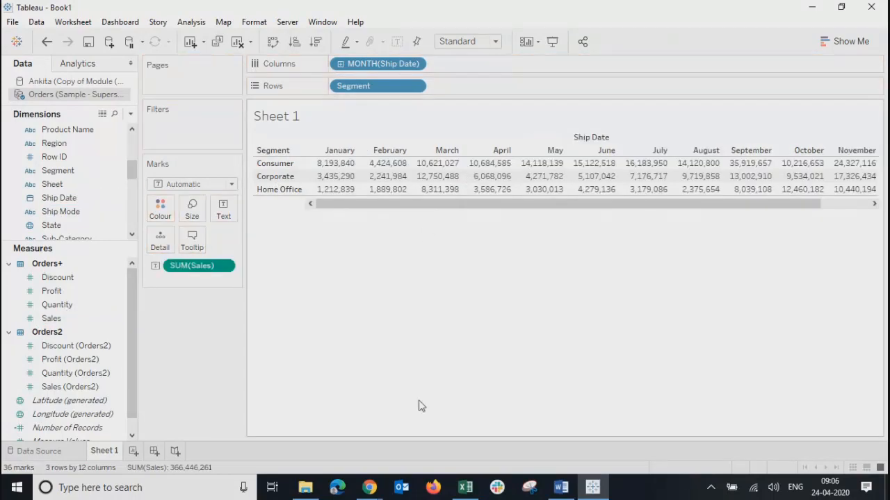
scroll(703, 198, right, 2)
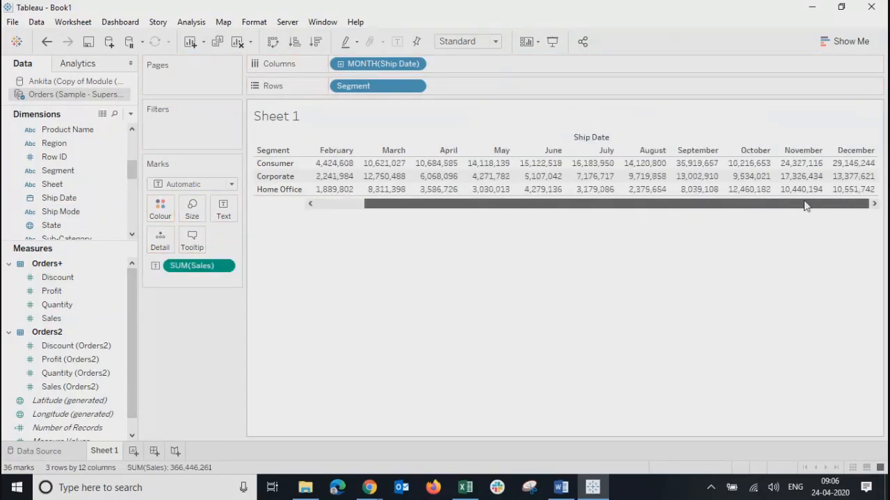
drag(452, 205, 698, 204)
drag(491, 208, 377, 204)
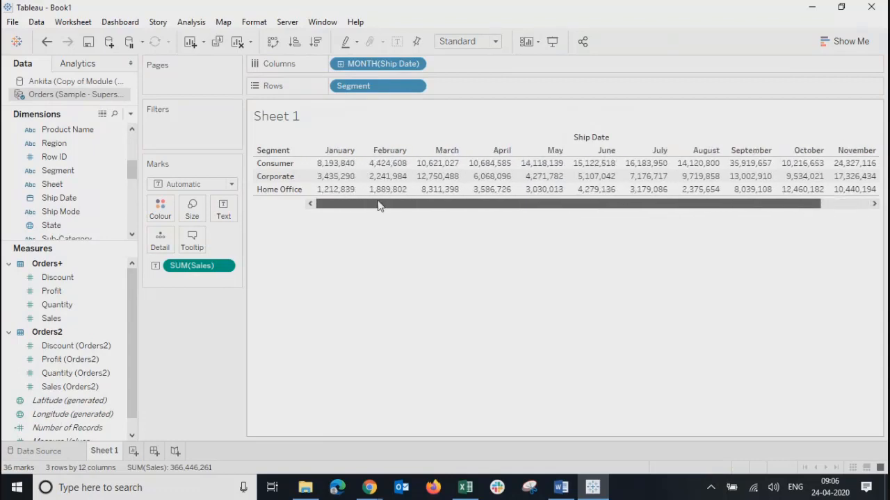
- Change Ship Date on the columns to continuous Year and display the sheet as a text table
click(415, 65)
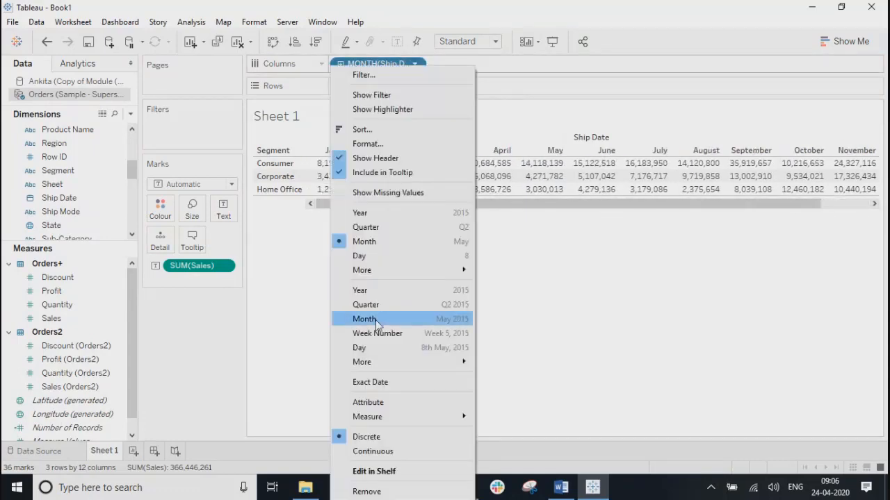
click(375, 292)
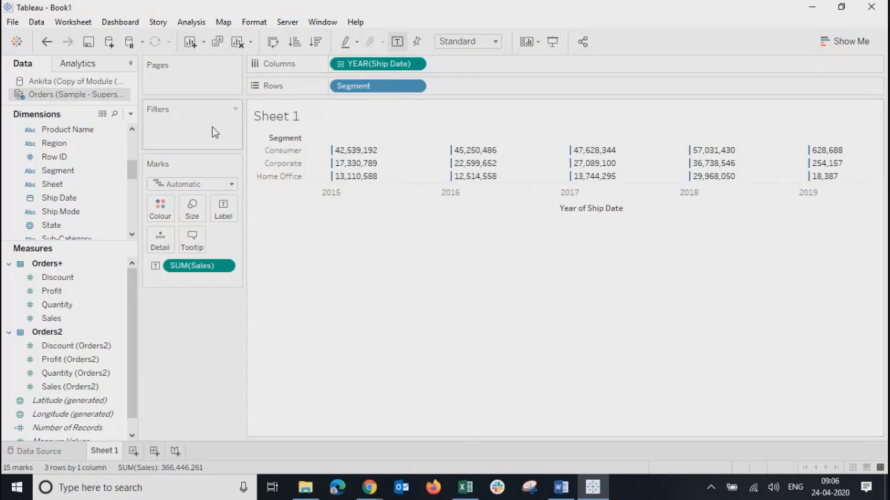
click(853, 43)
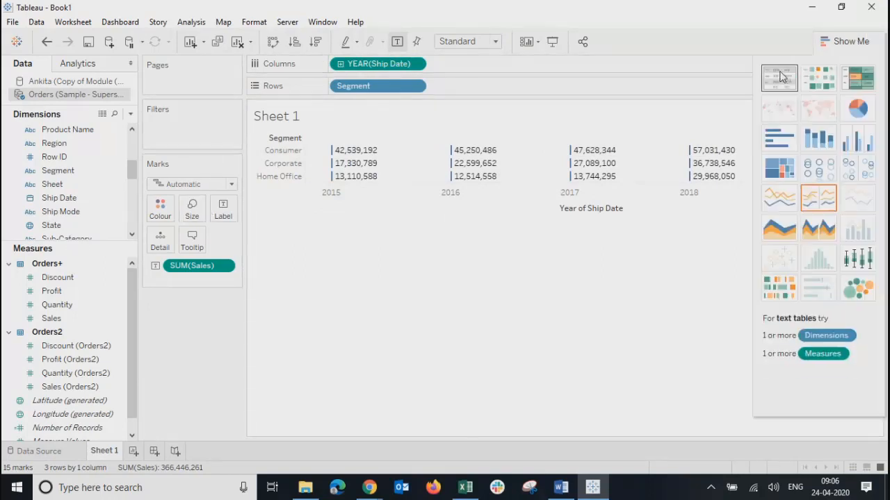
click(779, 78)
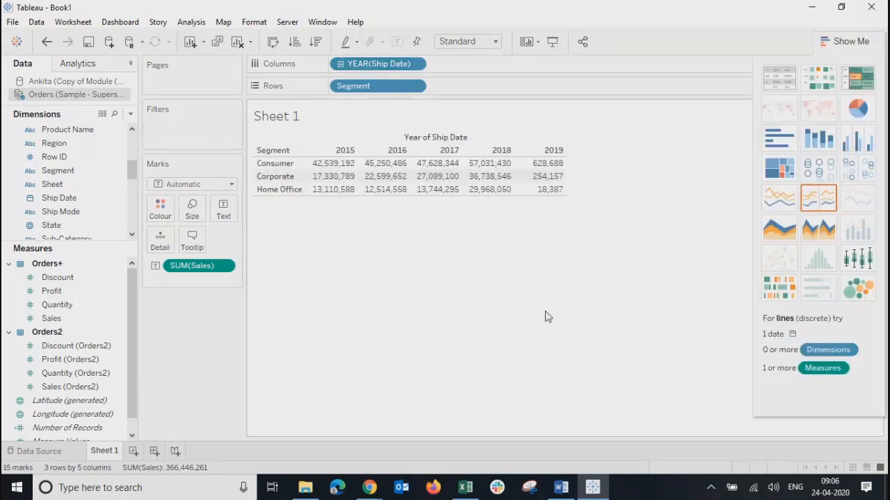
click(842, 41)
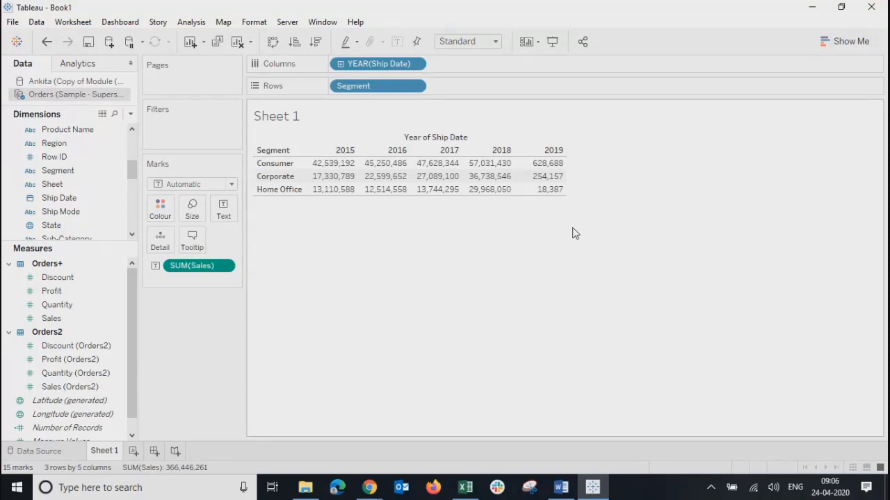
scroll(129, 357, down, 1)
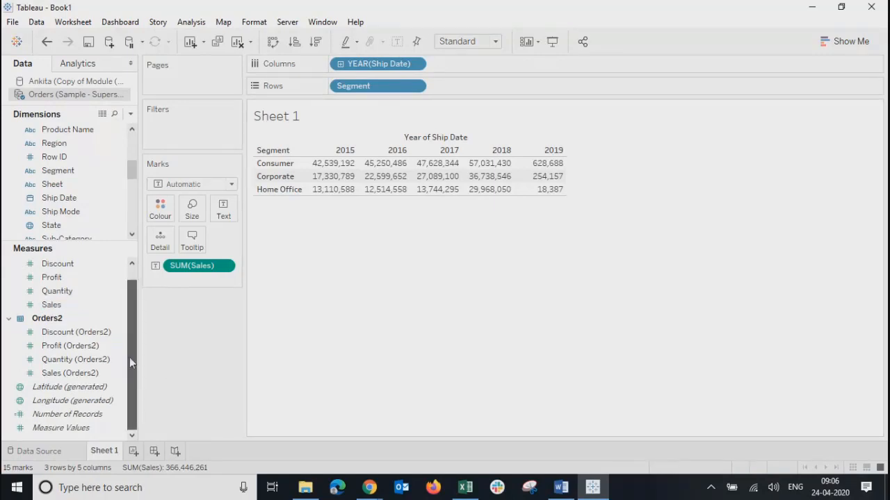
scroll(129, 357, up, 1)
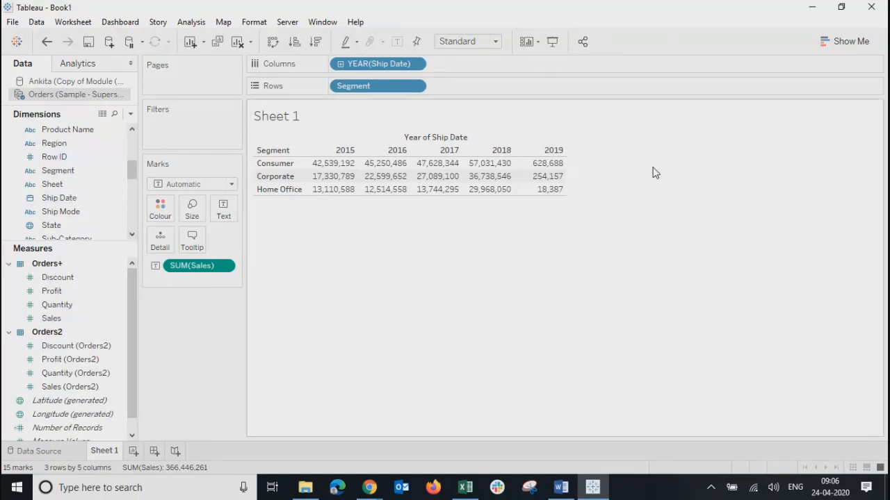
click(844, 41)
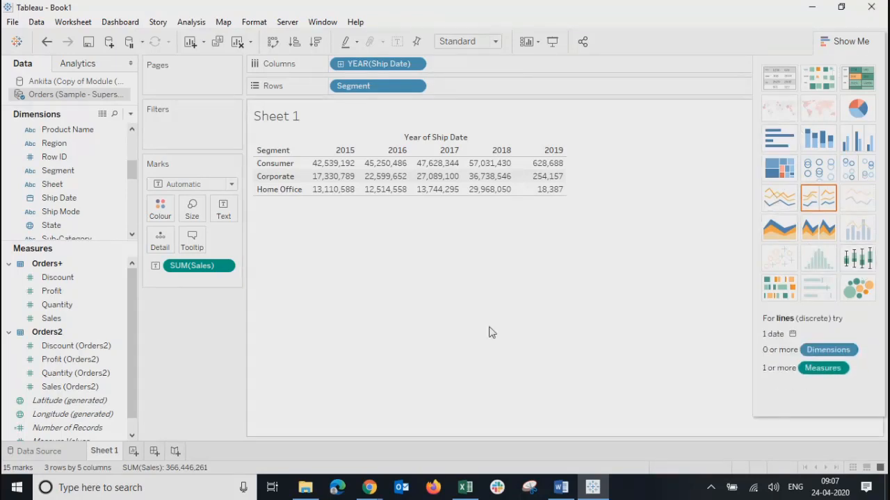
click(826, 41)
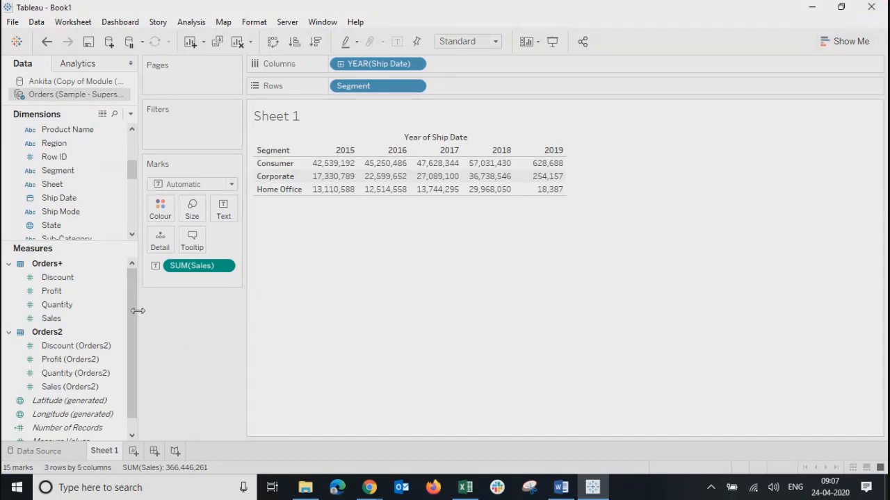
drag(134, 318, 139, 359)
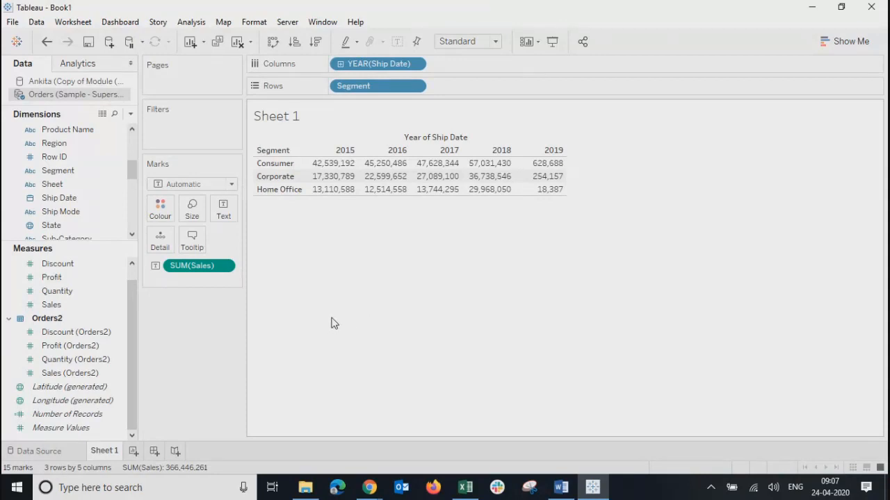
- Clear Sheet 1 and select the Category dimension in the Orders+ table
click(237, 42)
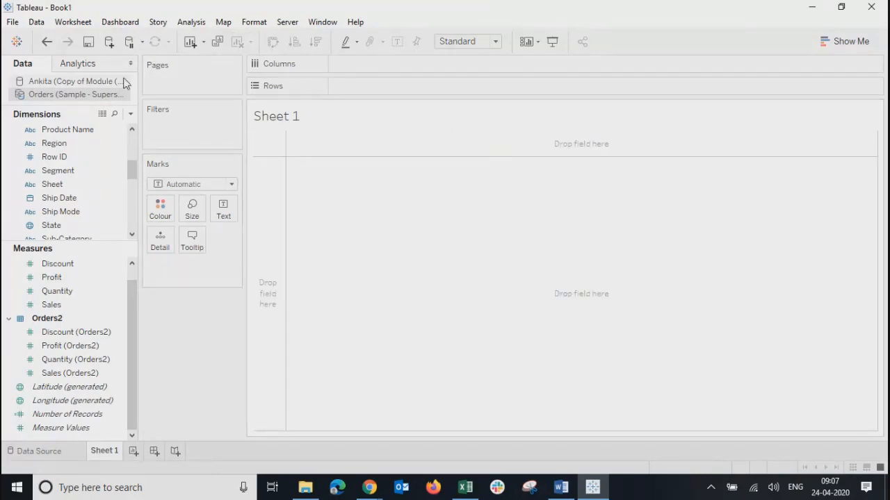
click(47, 130)
click(52, 142)
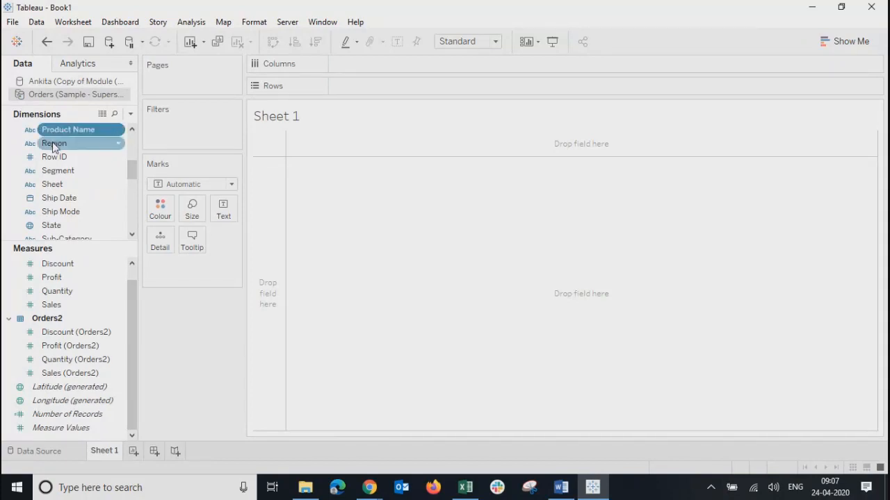
ctrl+click(115, 170)
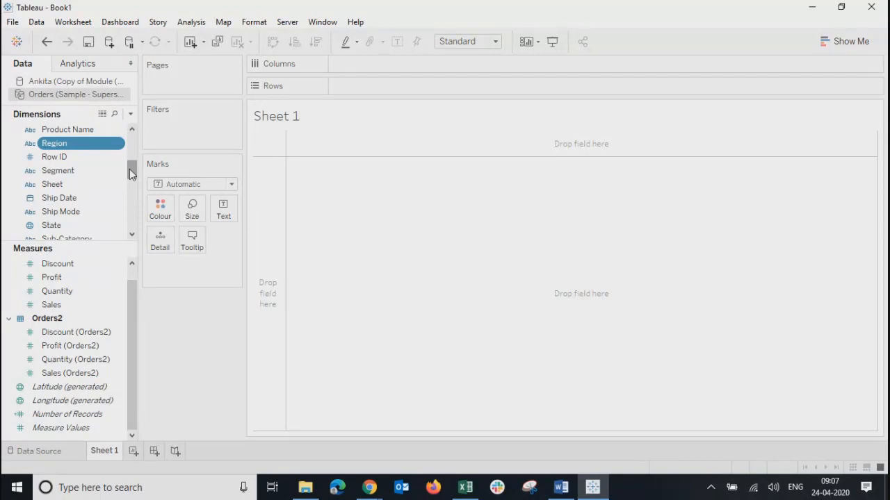
drag(130, 173, 132, 145)
click(59, 144)
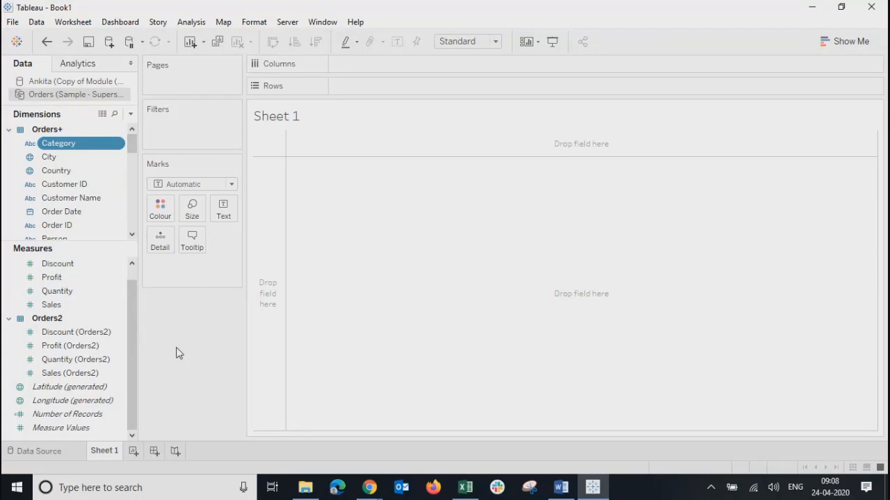
click(865, 44)
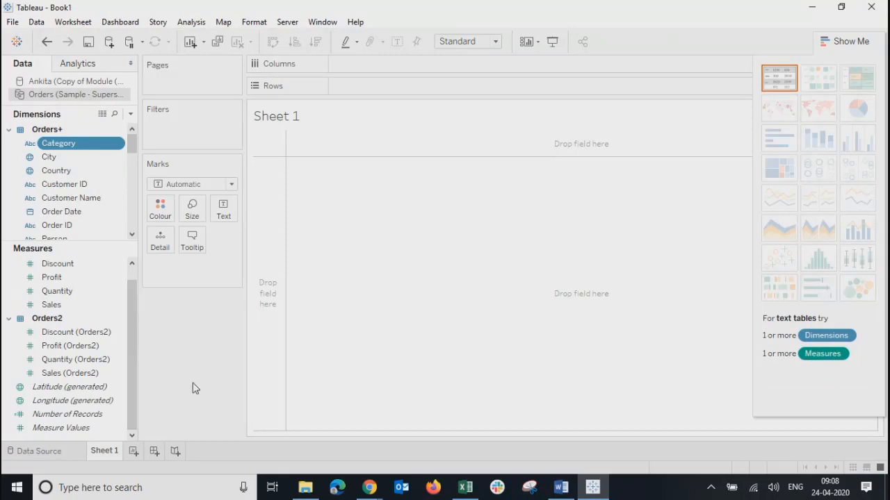
click(827, 41)
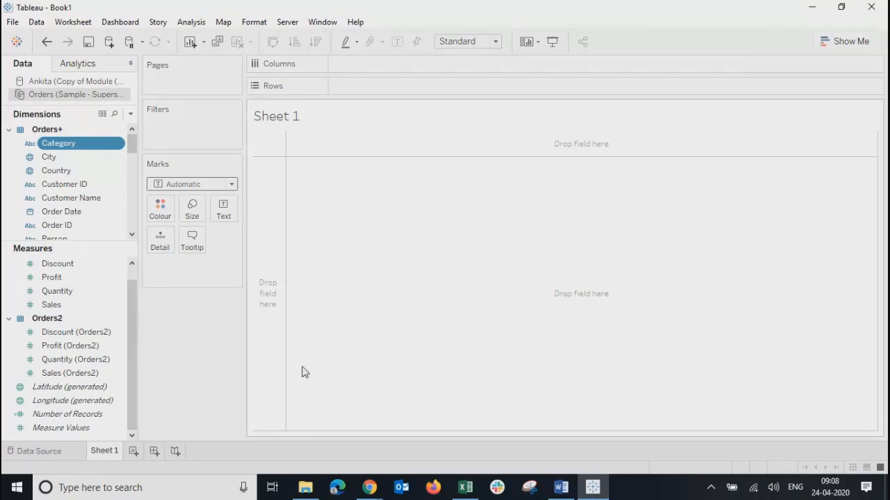